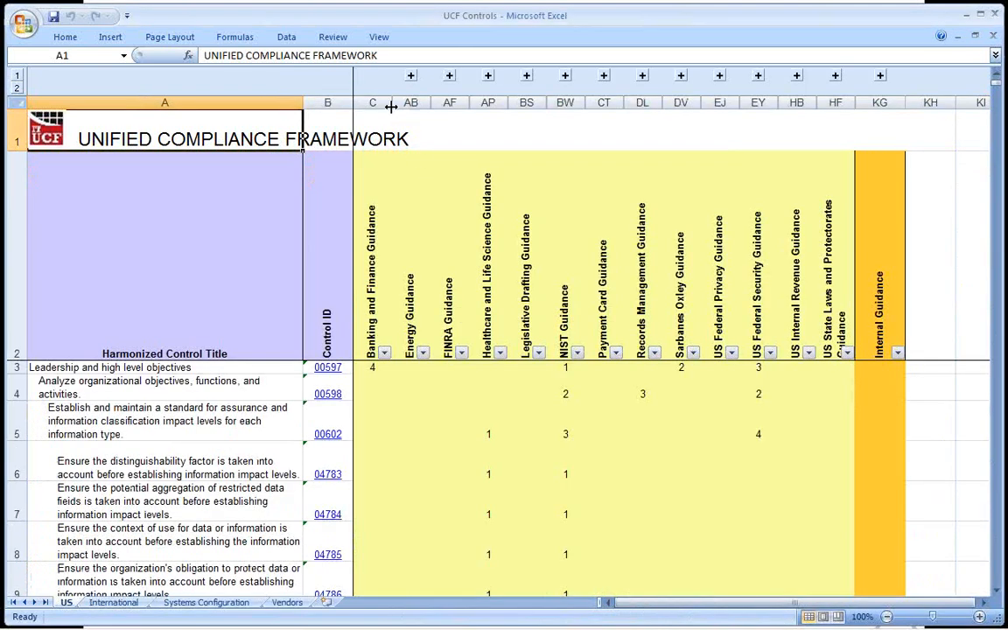
# Highlight the Energy Guidance, FINRA Guidance and Banking and Finance Guidance columns in turn.
pyautogui.click(372, 102)
pyautogui.click(417, 102)
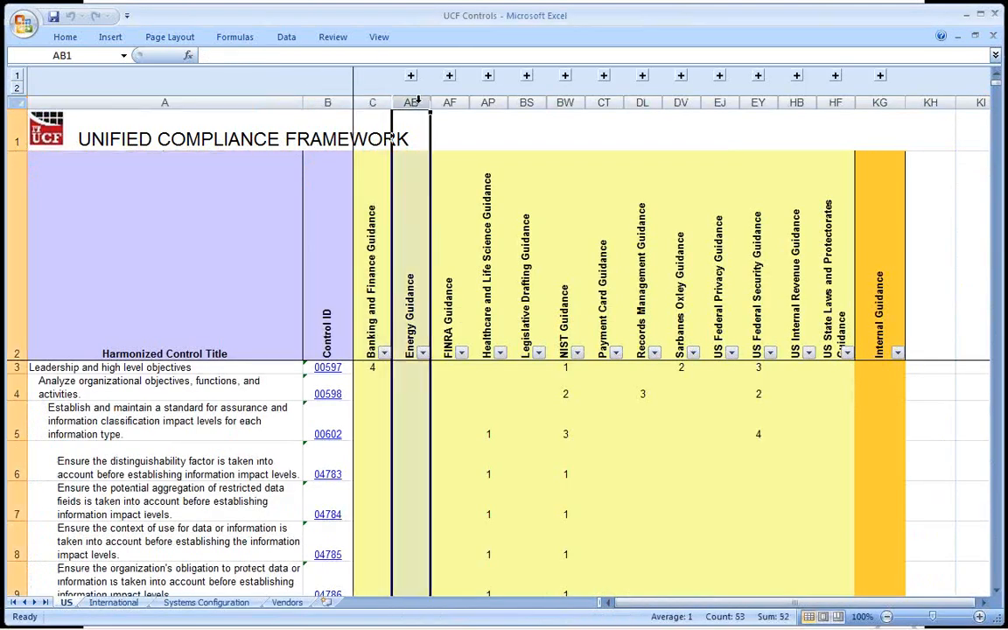
pyautogui.click(449, 102)
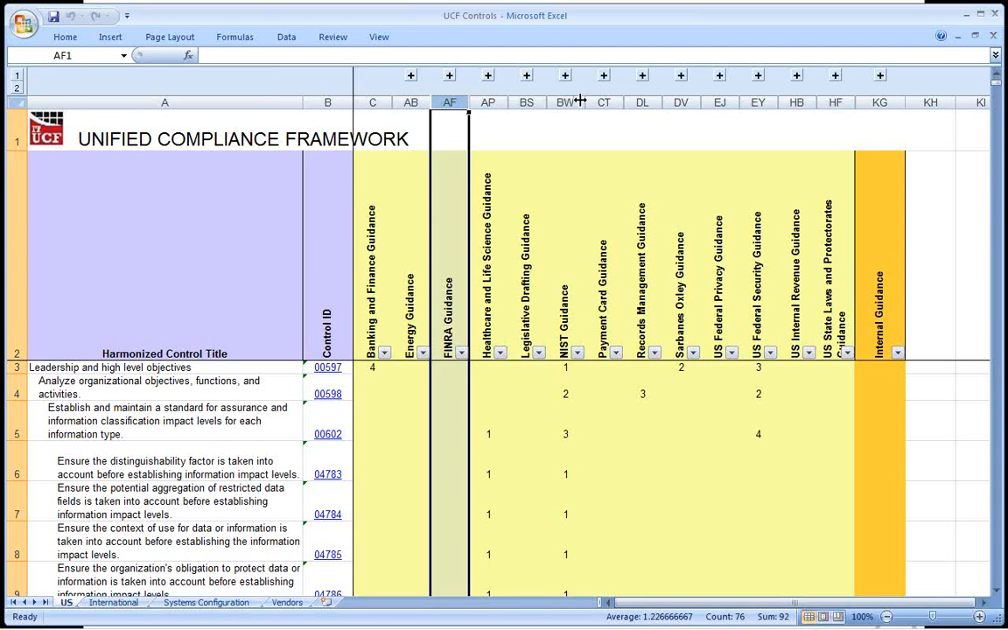
pyautogui.click(374, 102)
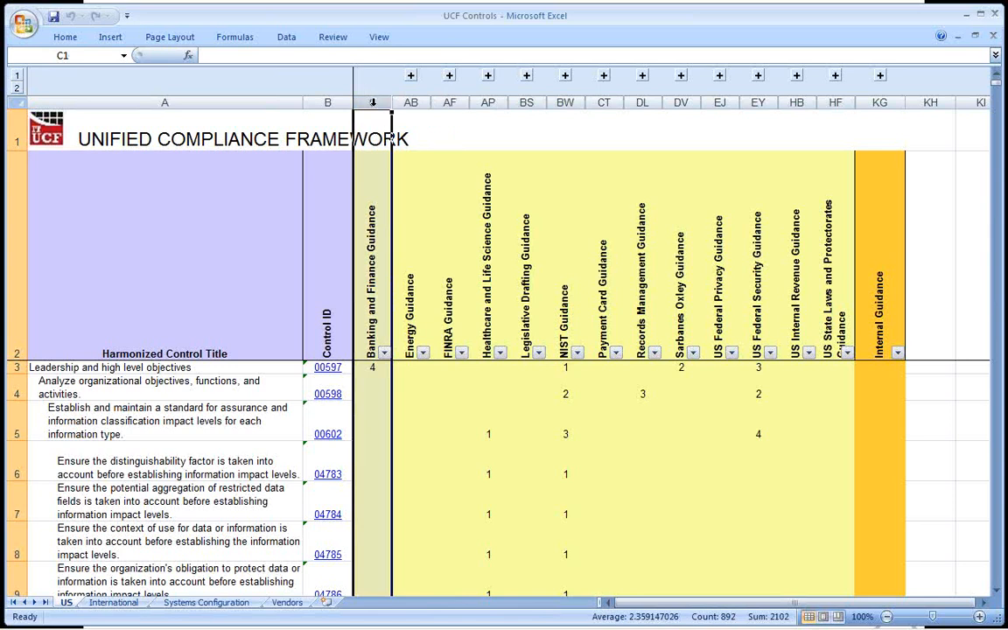
# Expand the Banking and Finance Guidance column group and check the citation counts for controls 00597 and 00601.
pyautogui.click(410, 76)
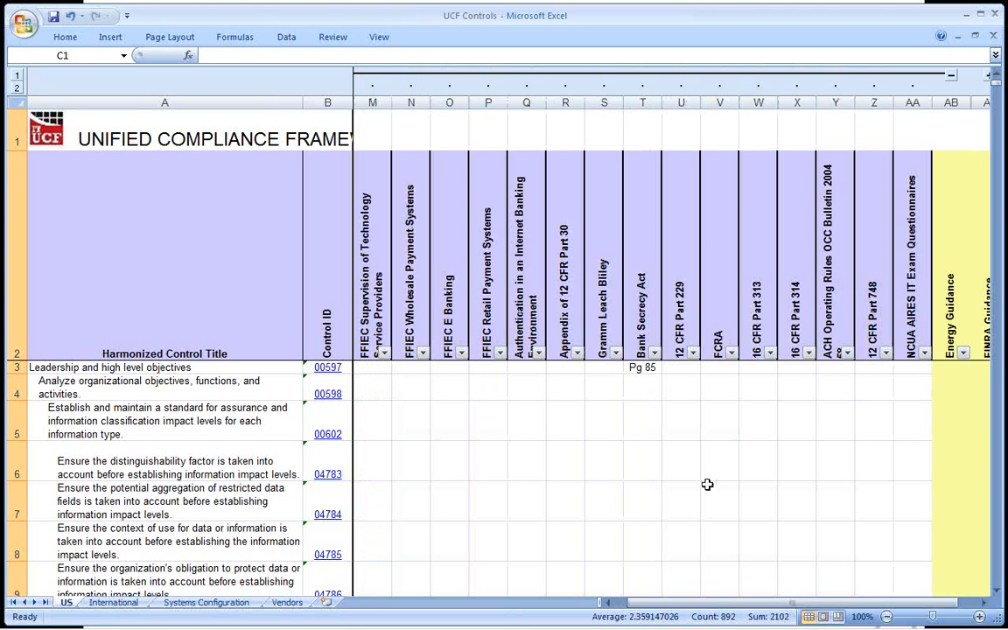
pyautogui.moveTo(610, 603); pyautogui.dragTo(611, 603)
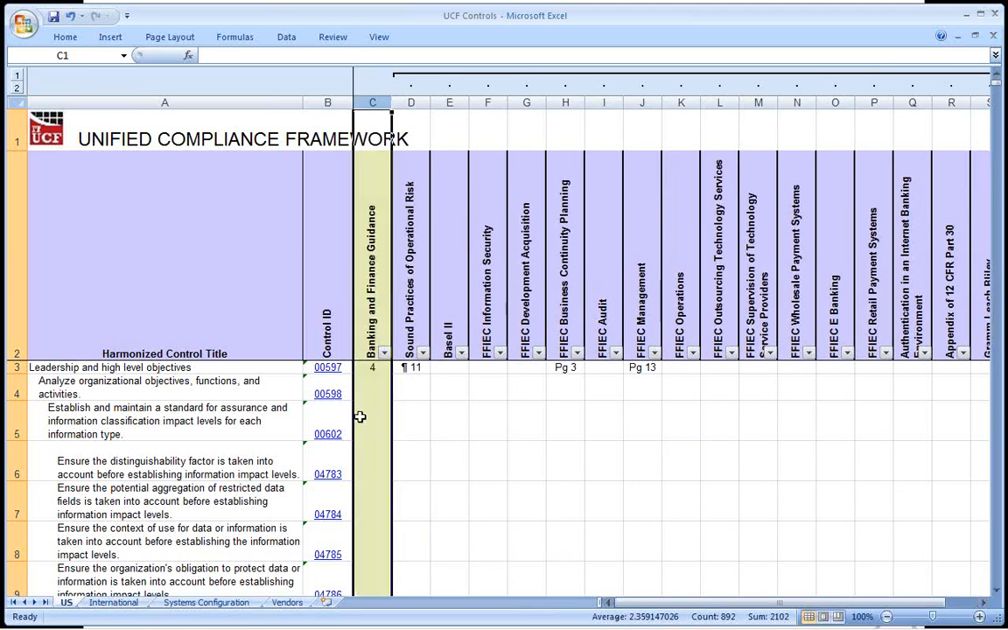
pyautogui.click(378, 377)
pyautogui.scroll(-2, 377, 385)
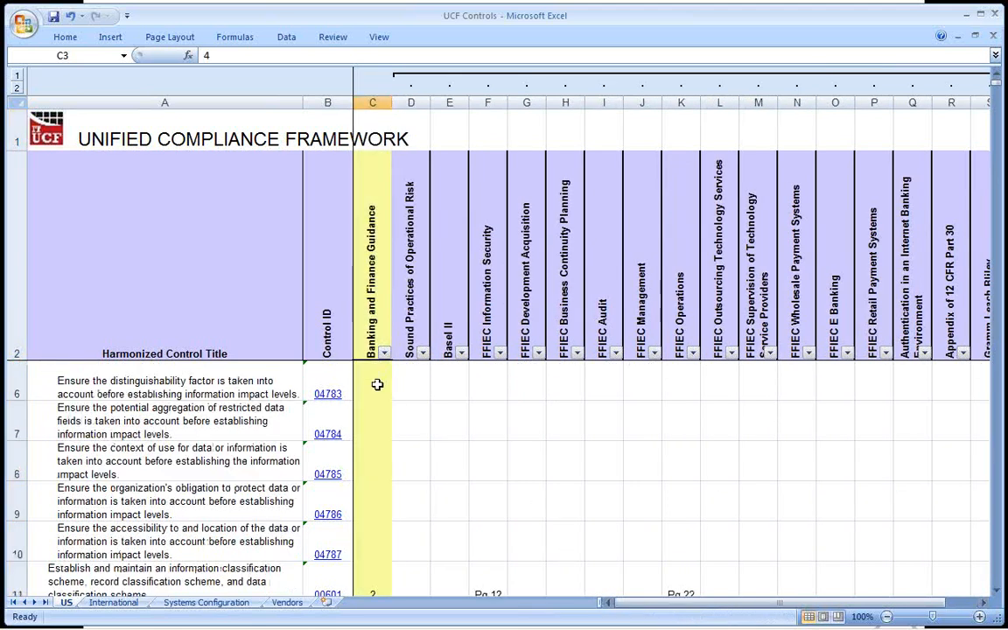
pyautogui.click(370, 475)
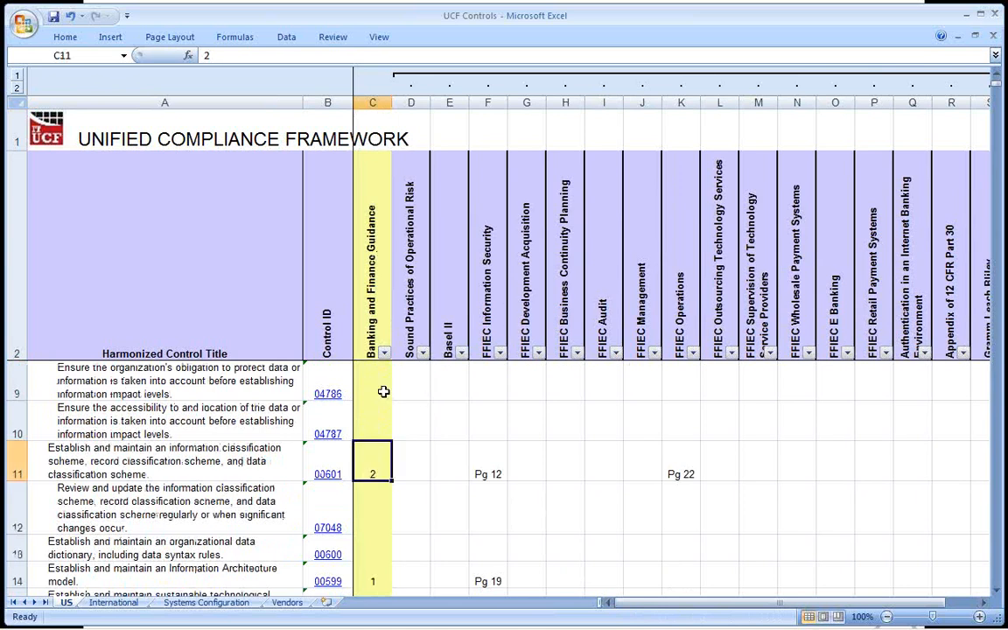
# Trace control 00601's Banking and Finance Guidance count to its page references under FFIEC Information Security and FFIEC Operations.
pyautogui.click(372, 103)
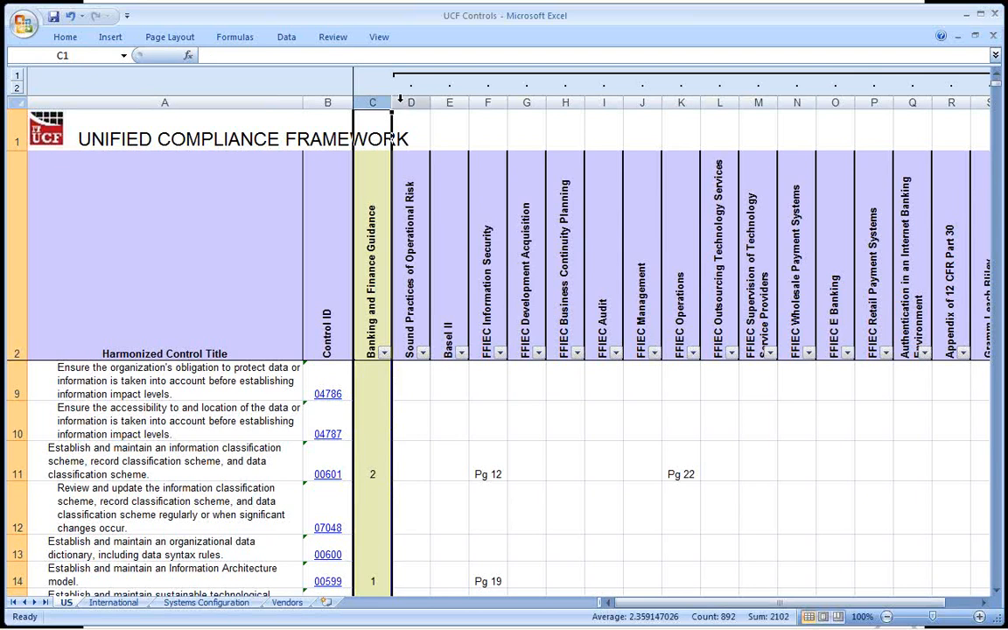
pyautogui.moveTo(431, 98); pyautogui.dragTo(681, 124)
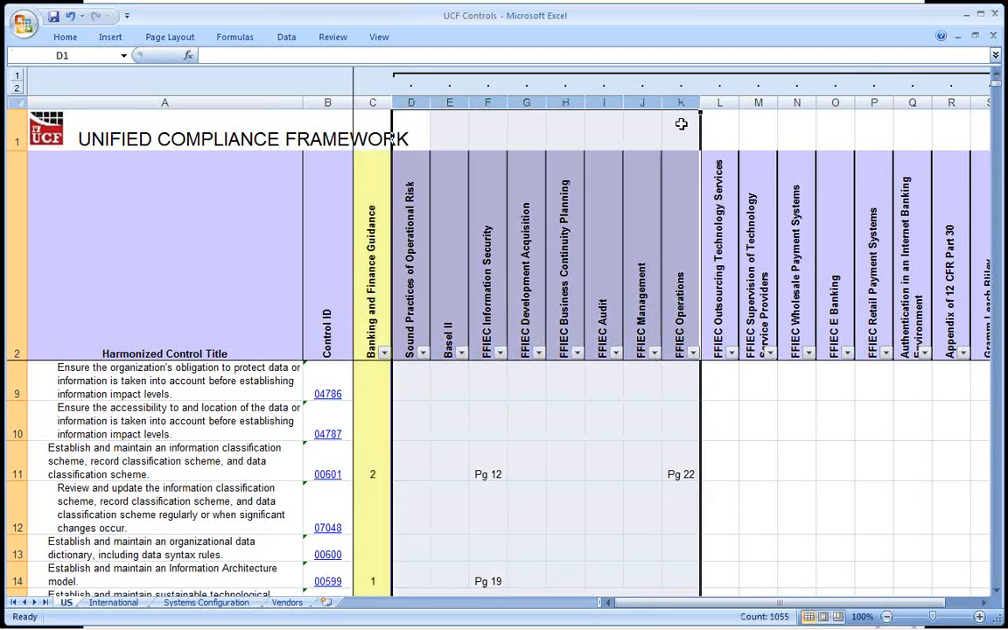
pyautogui.click(14, 473)
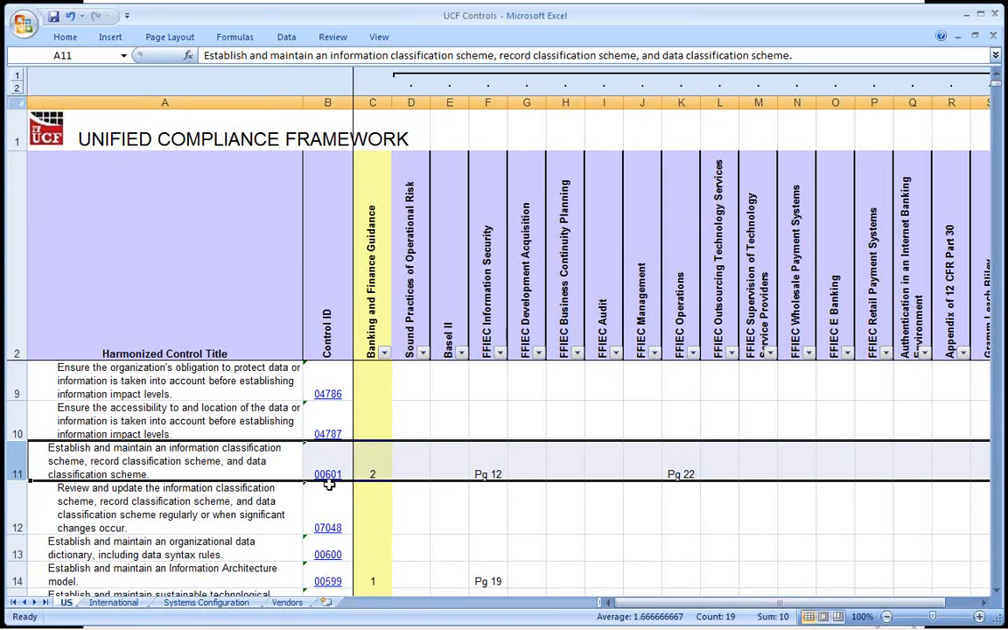
pyautogui.click(374, 474)
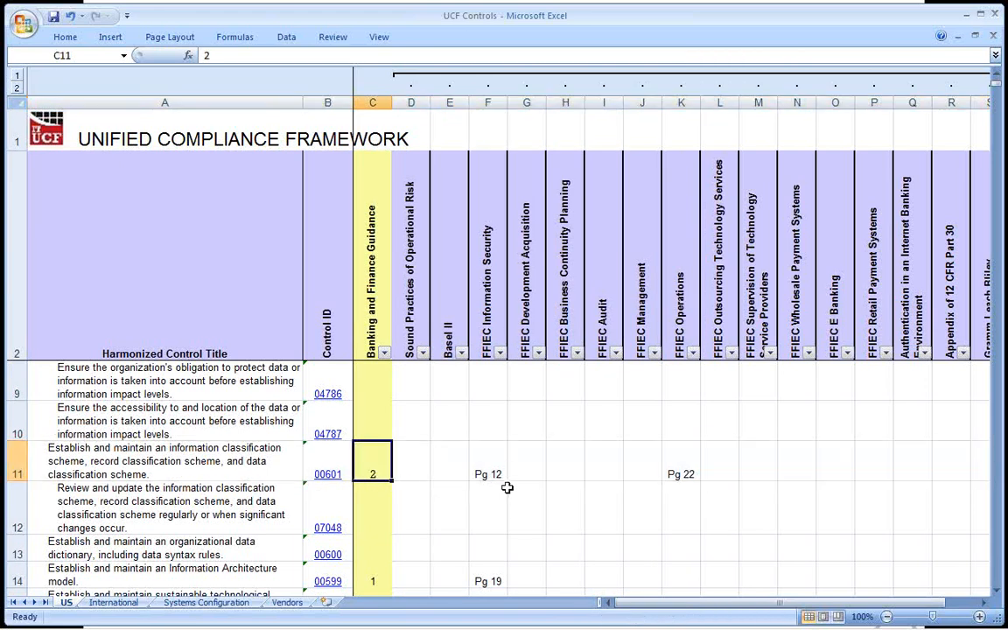
pyautogui.click(486, 469)
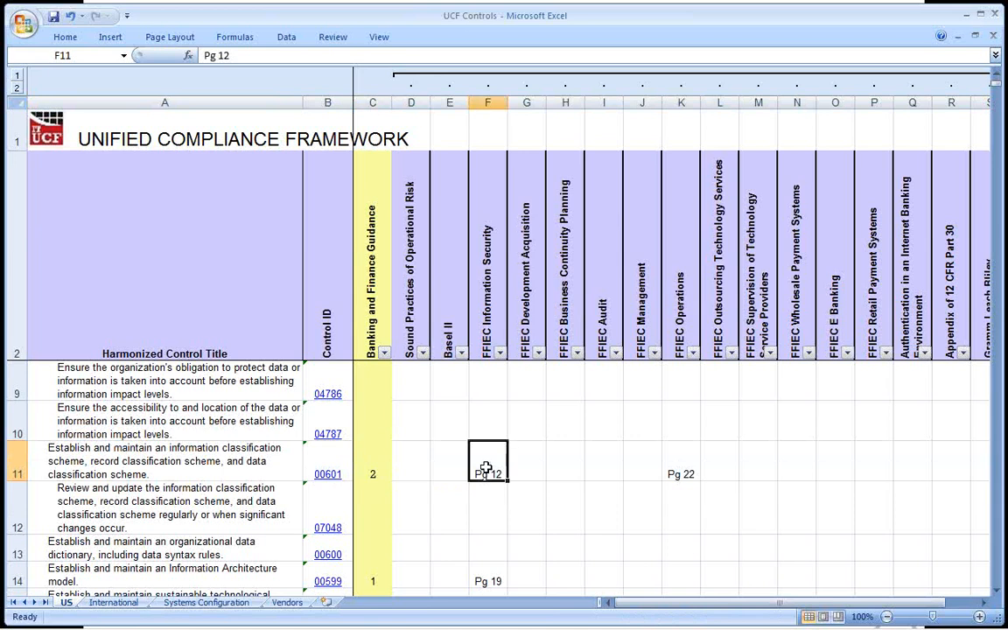
pyautogui.click(687, 481)
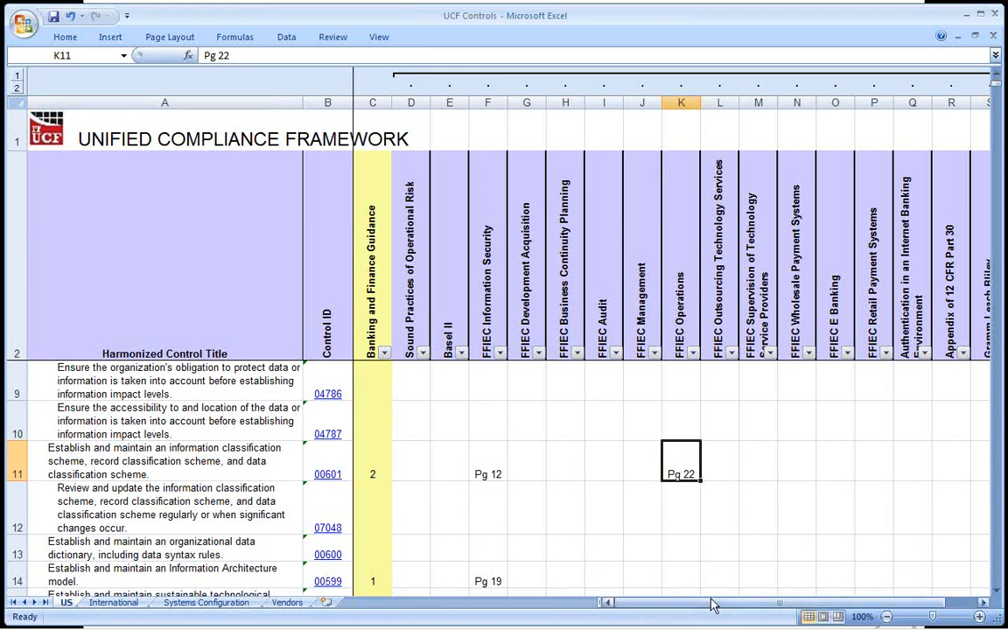
# Examine the individual banking document columns, highlighting FFIEC Management, FFIEC Outsourcing Technology Services and the headings from Sound Practices of Operational Risk onward.
pyautogui.moveTo(714, 606); pyautogui.dragTo(718, 606)
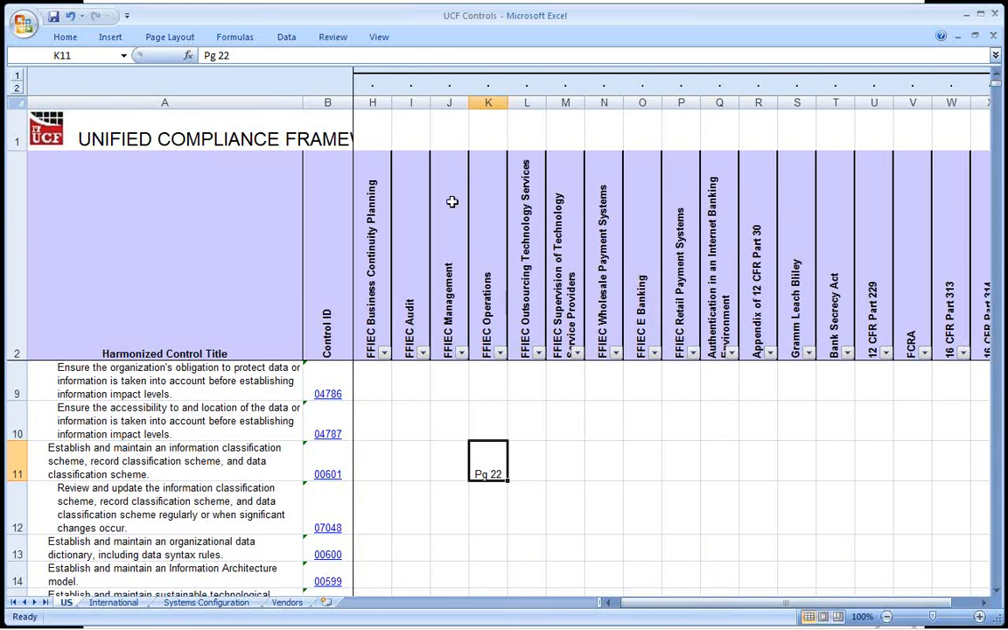
pyautogui.click(452, 103)
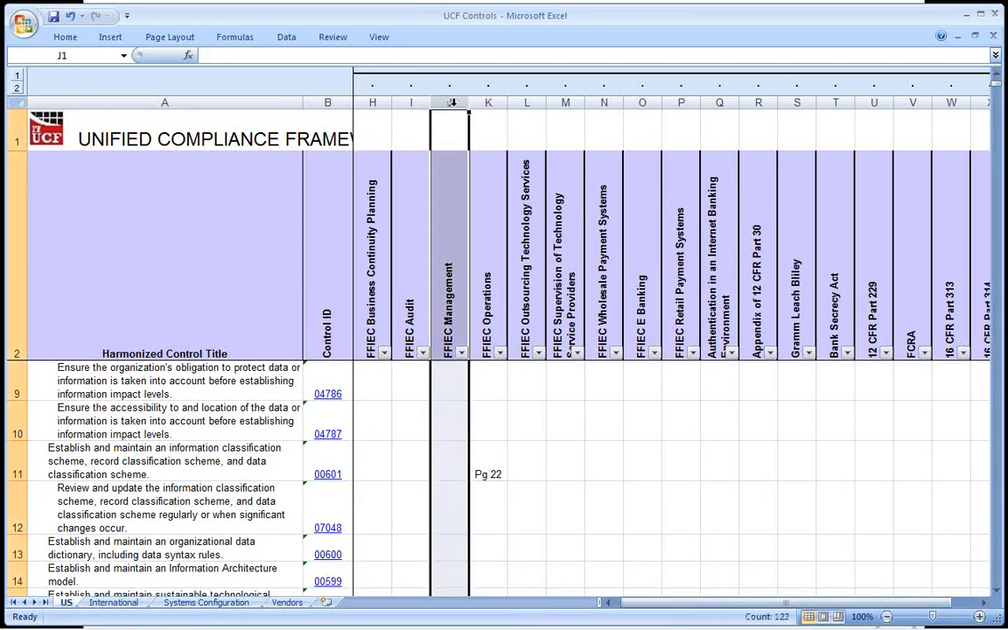
pyautogui.click(528, 104)
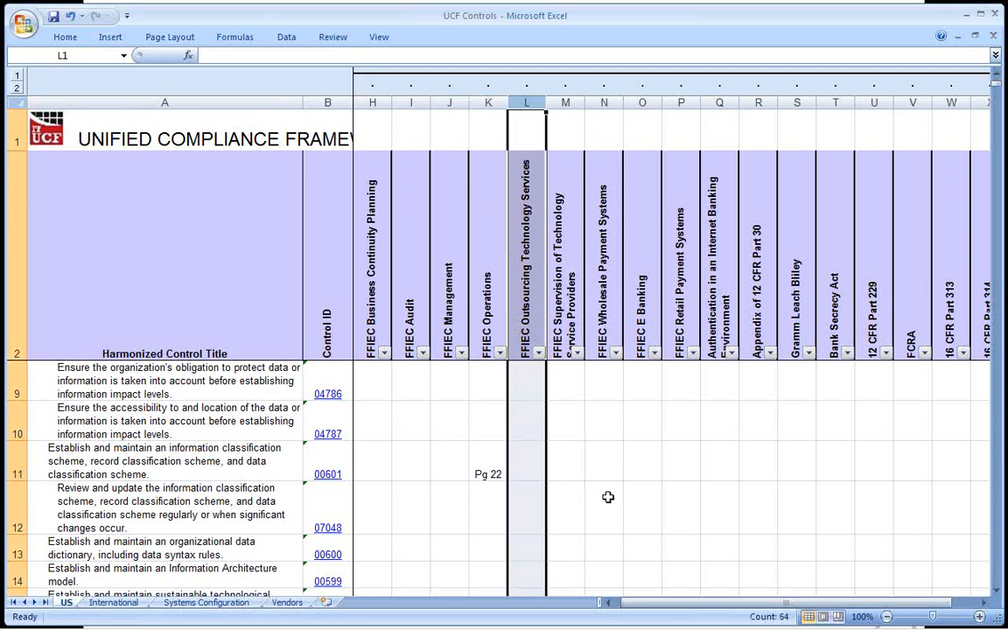
pyautogui.moveTo(665, 606); pyautogui.dragTo(658, 610)
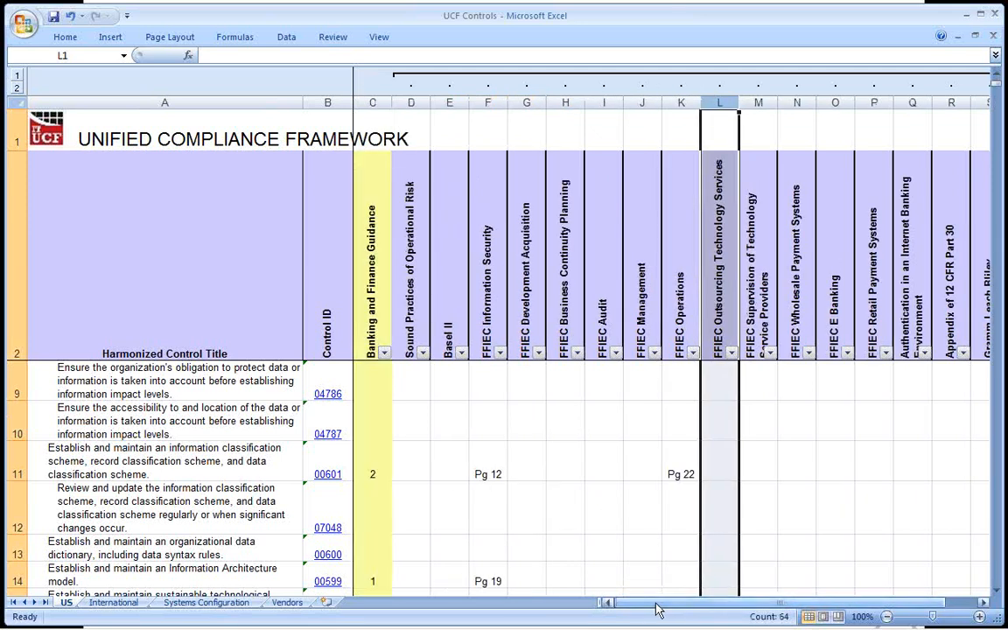
pyautogui.moveTo(402, 289); pyautogui.dragTo(704, 333)
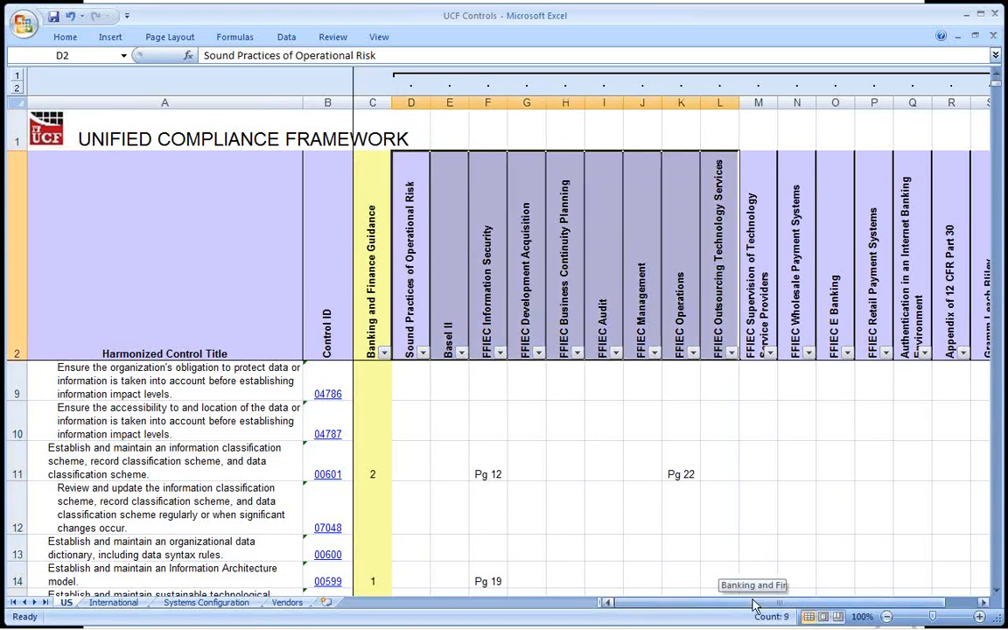
pyautogui.moveTo(755, 604); pyautogui.dragTo(771, 610)
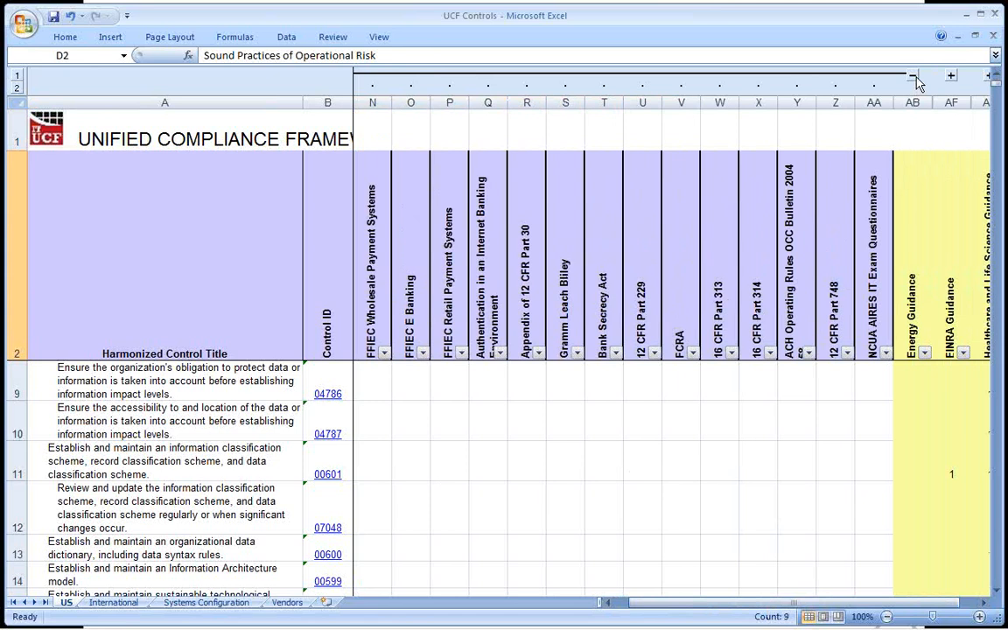
# Collapse the Banking and Finance Guidance group so only the summary guidance columns are shown.
pyautogui.click(684, 219)
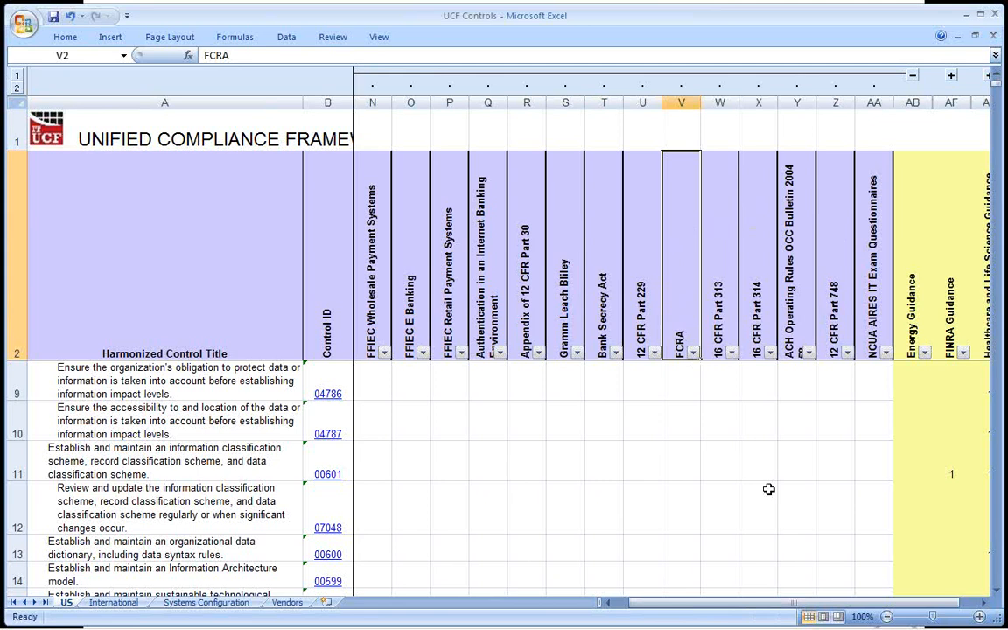
pyautogui.click(913, 228)
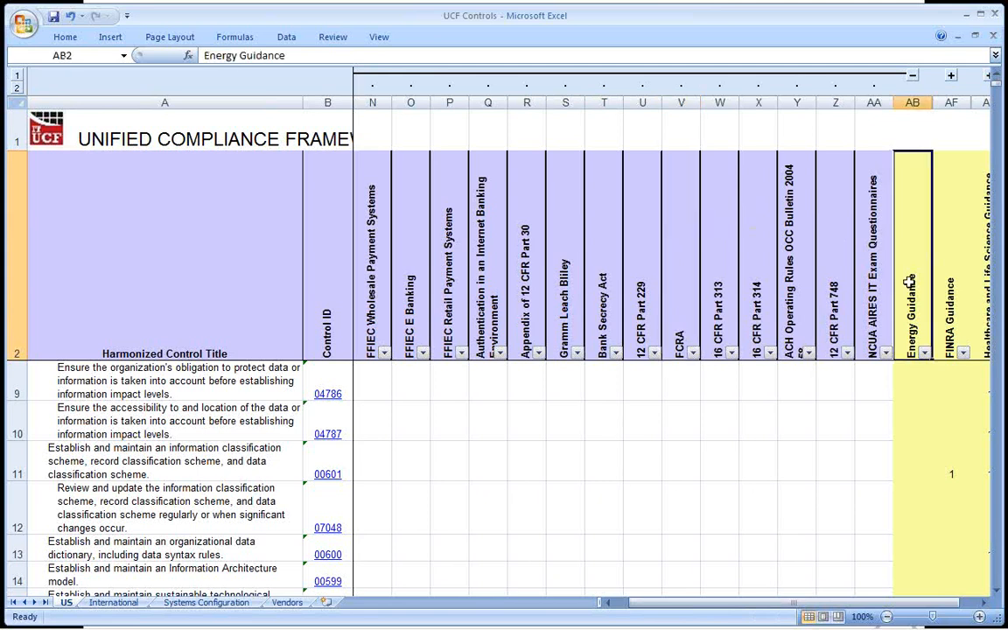
pyautogui.click(825, 75)
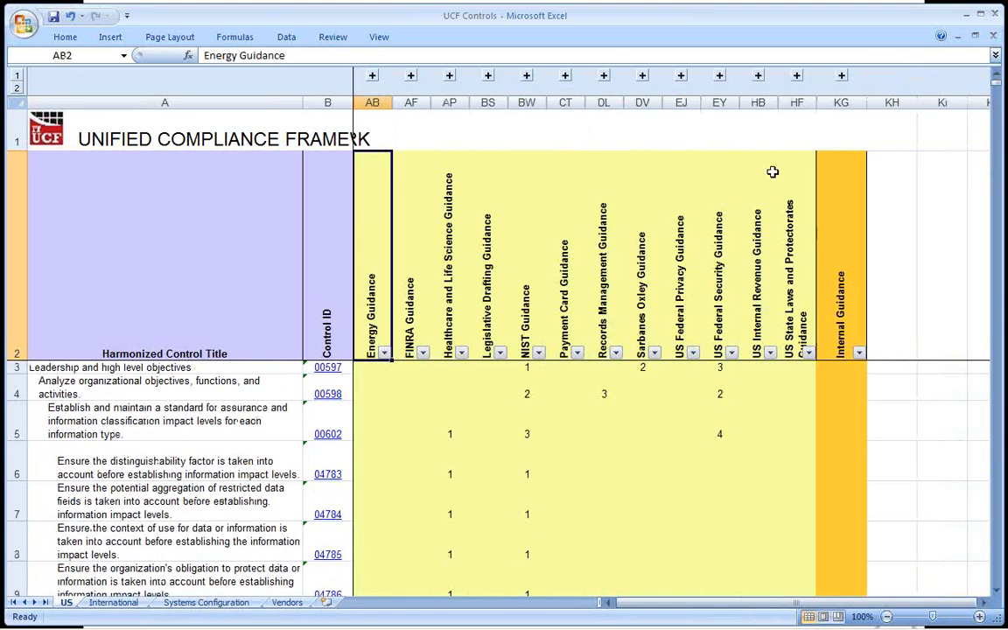
# Go over the Banking and Finance, Energy and FINRA Guidance columns and select the Internal Guidance heading.
pyautogui.press('Left')
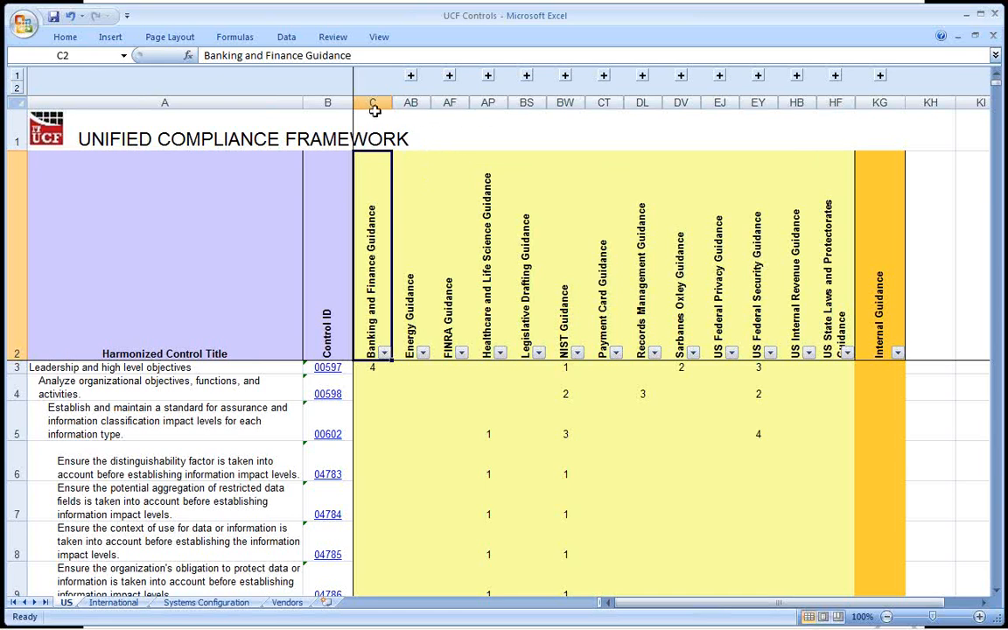
pyautogui.click(410, 103)
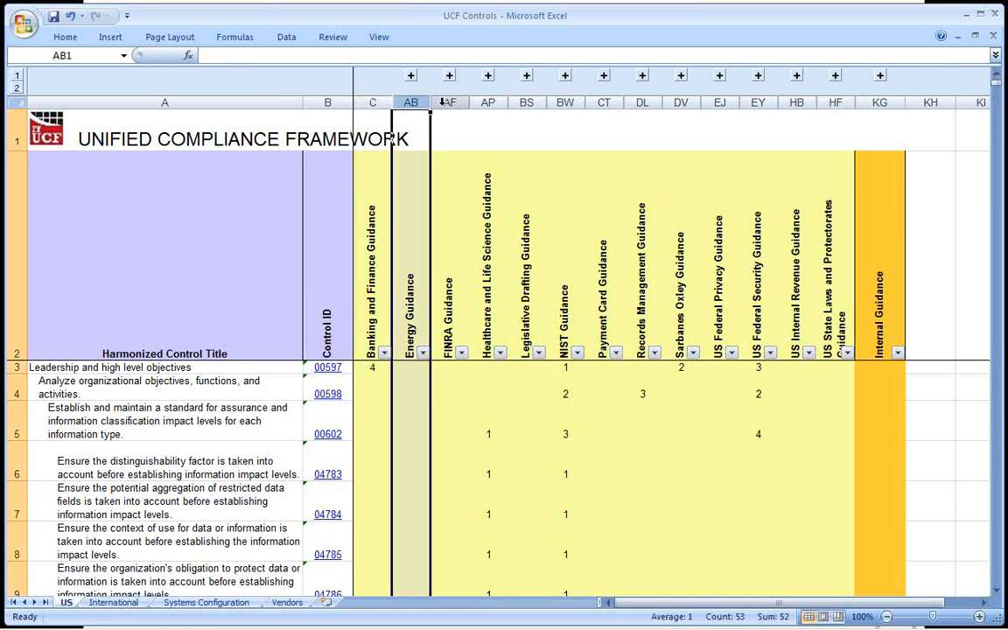
pyautogui.click(449, 102)
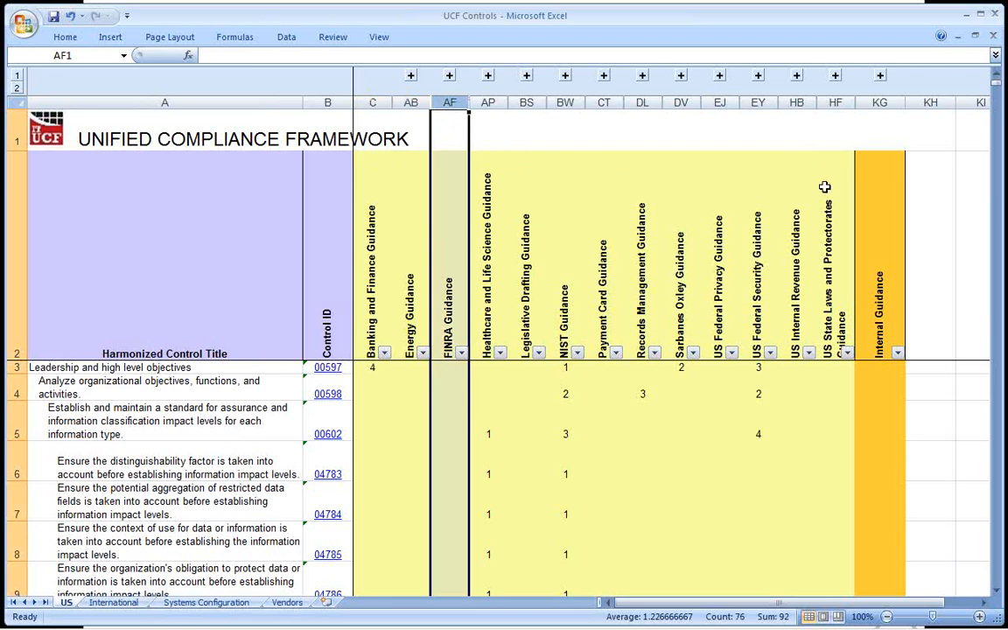
pyautogui.click(881, 123)
pyautogui.click(878, 274)
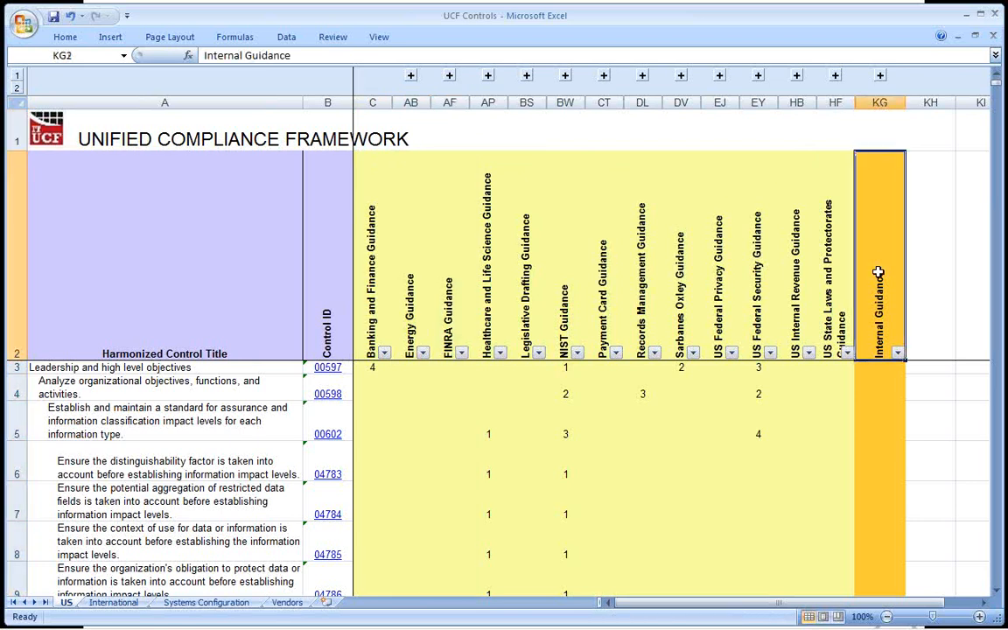
pyautogui.click(880, 388)
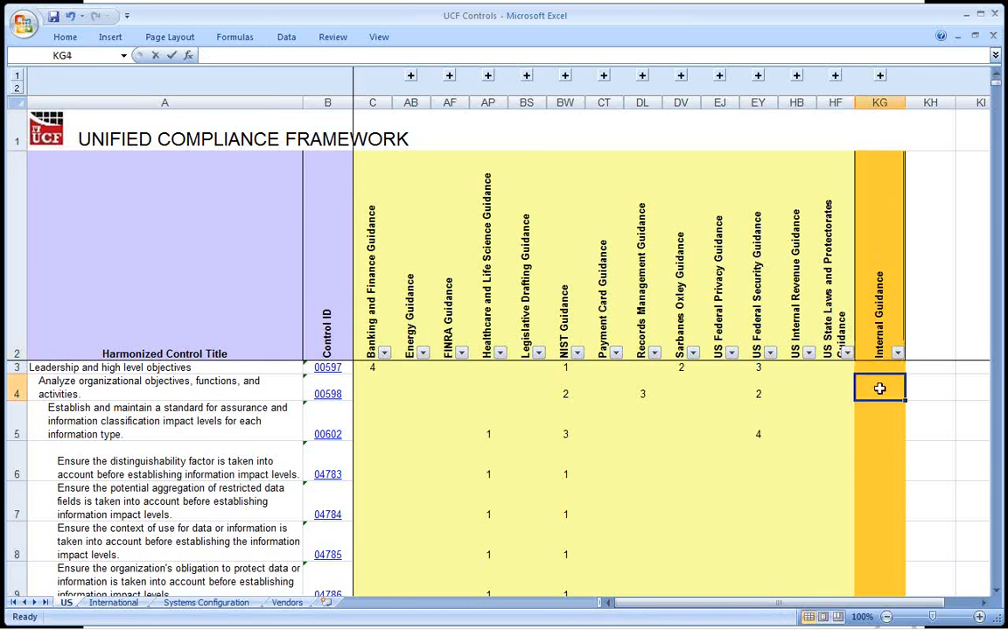
pyautogui.write('x')
pyautogui.hotkey('ctrl', 'Return')
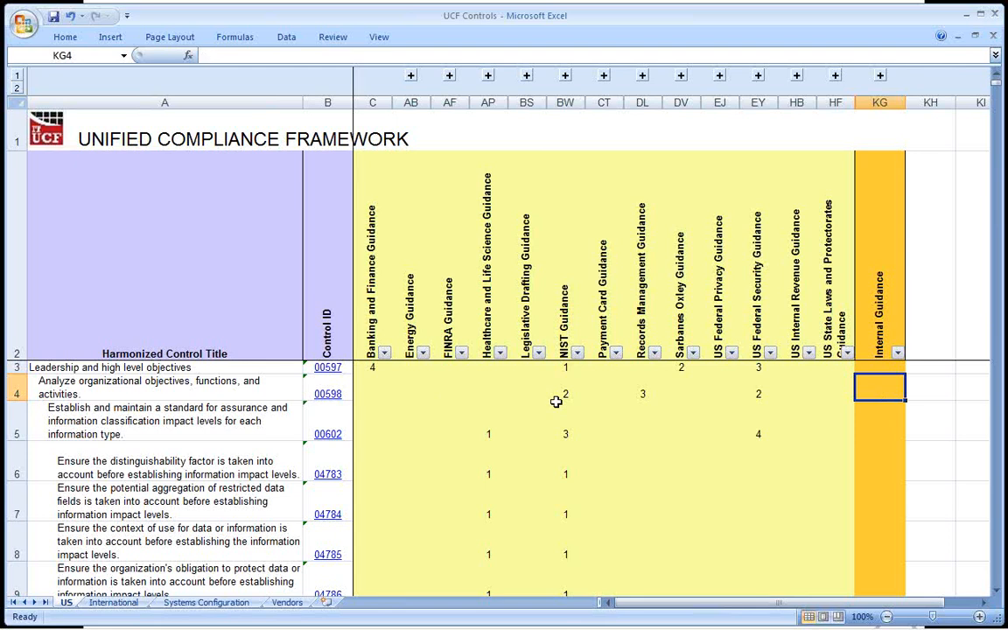
# Filter the Payment Card Guidance column to exclude blanks, keeping only controls with values 1 to 6.
pyautogui.click(539, 354)
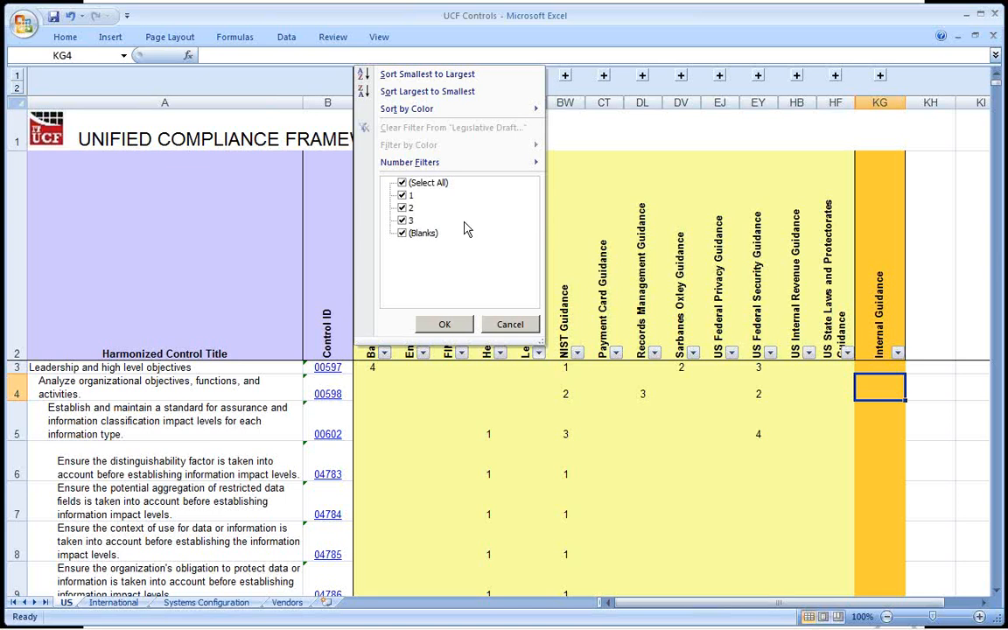
pyautogui.click(604, 253)
pyautogui.click(605, 254)
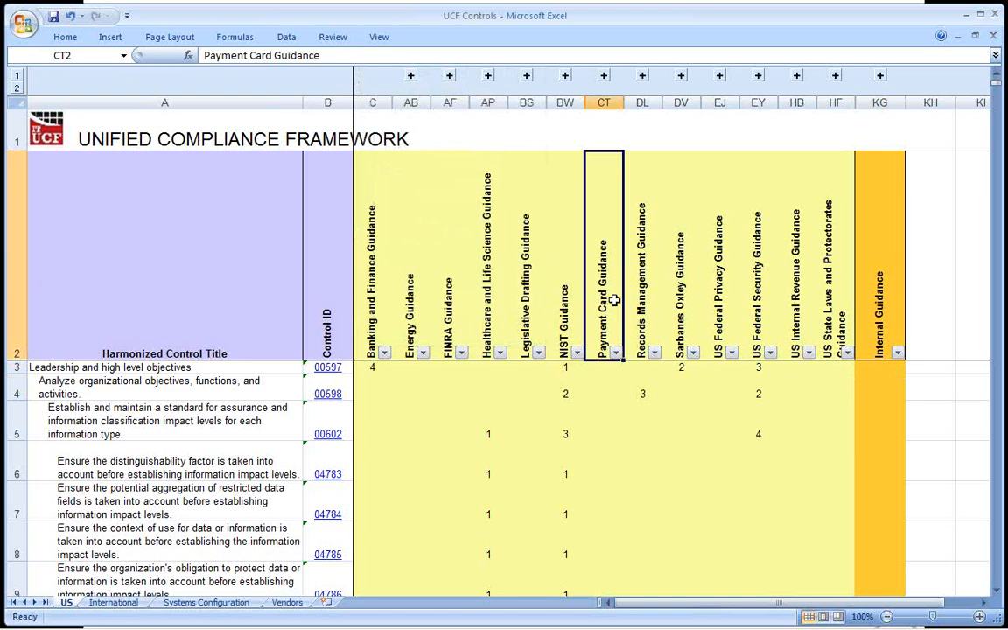
pyautogui.click(617, 354)
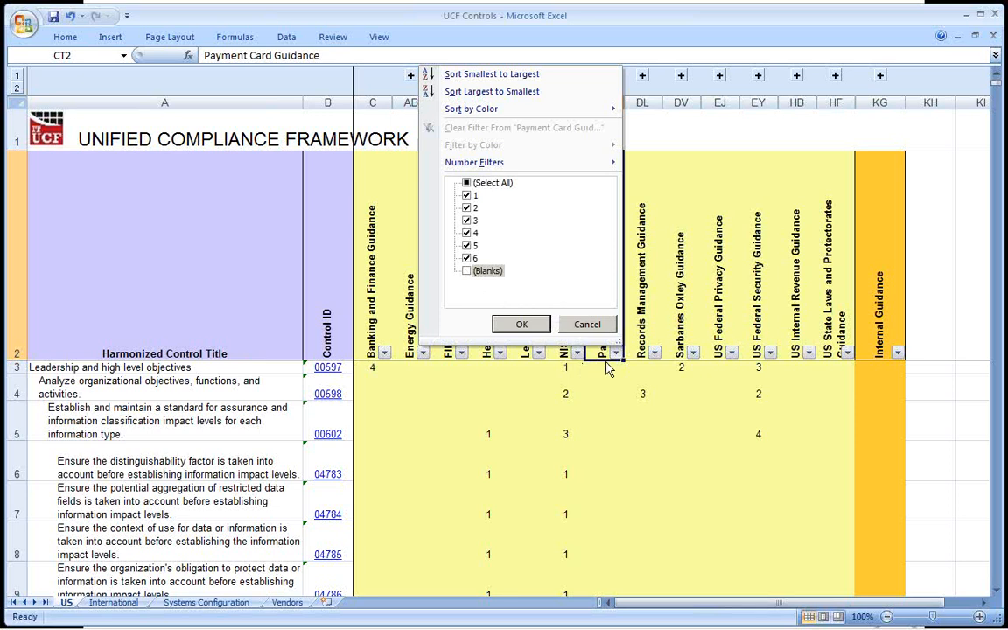
pyautogui.click(522, 324)
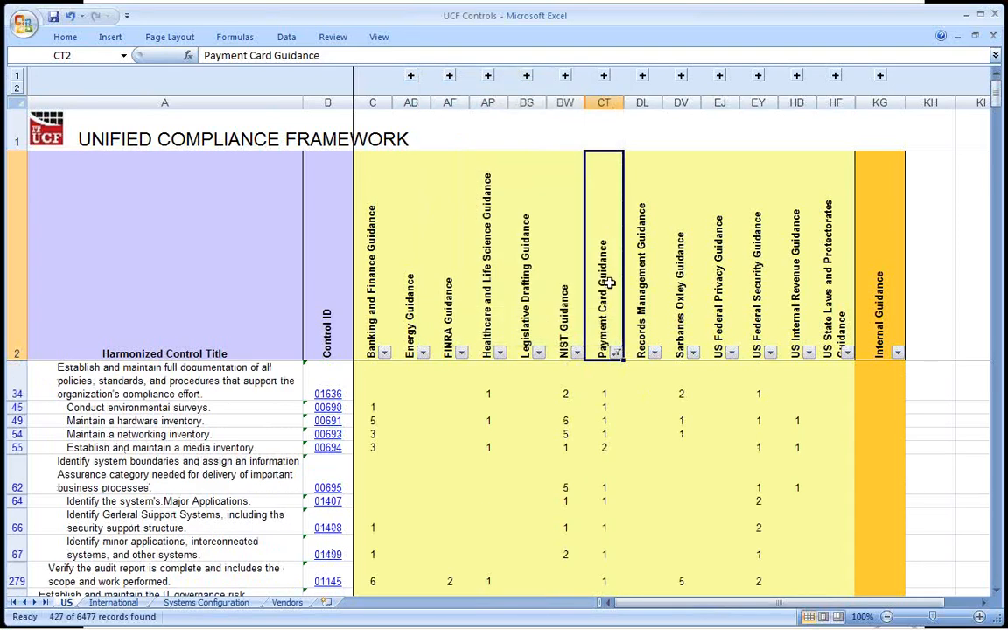
# Select the filtered Payment Card Guidance column and review the controls that remain listed.
pyautogui.click(604, 103)
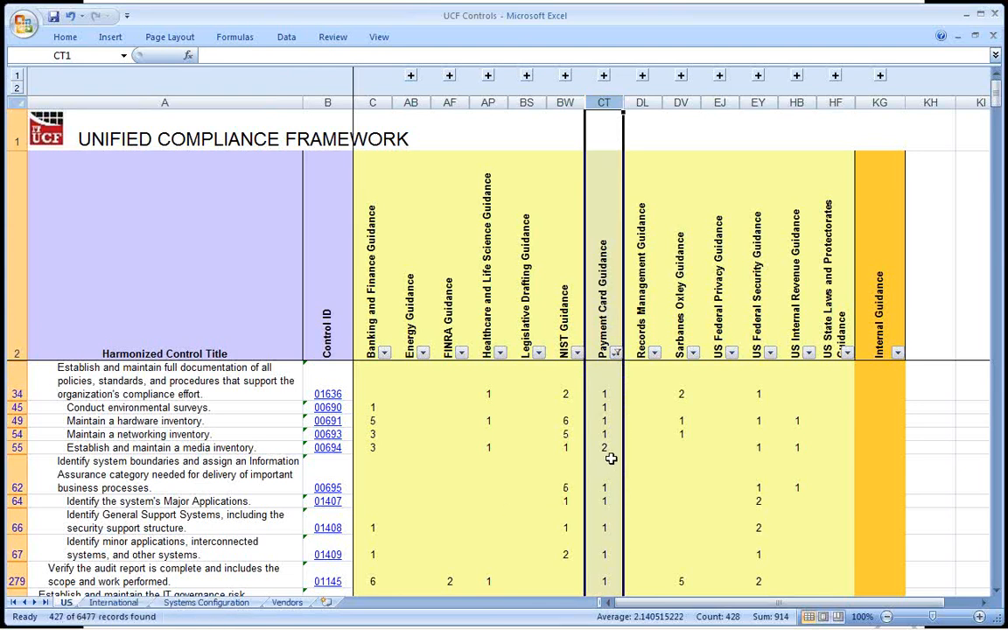
pyautogui.scroll(-7, 611, 459)
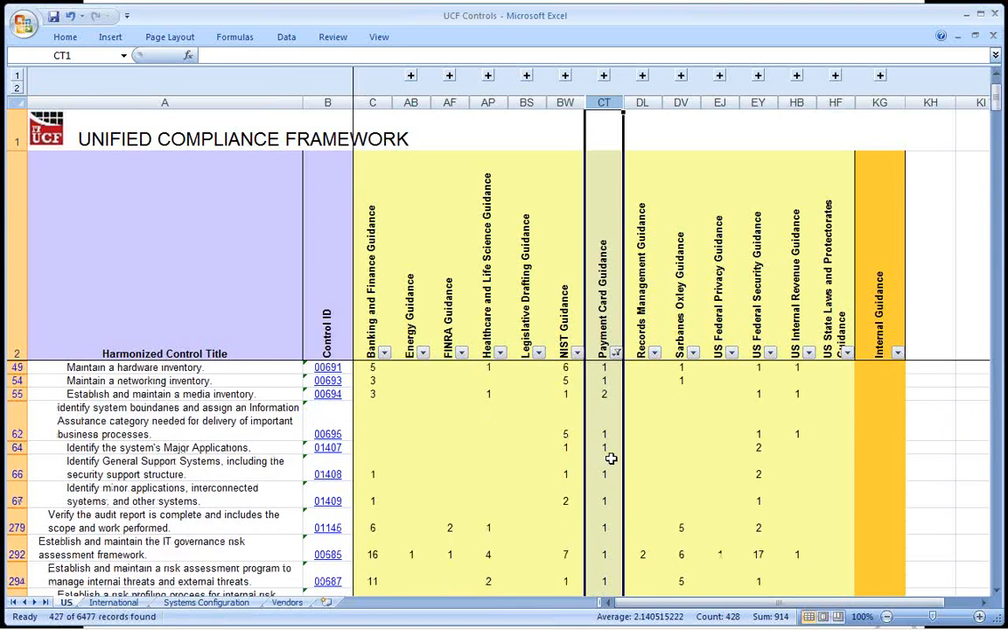
pyautogui.scroll(-6, 611, 458)
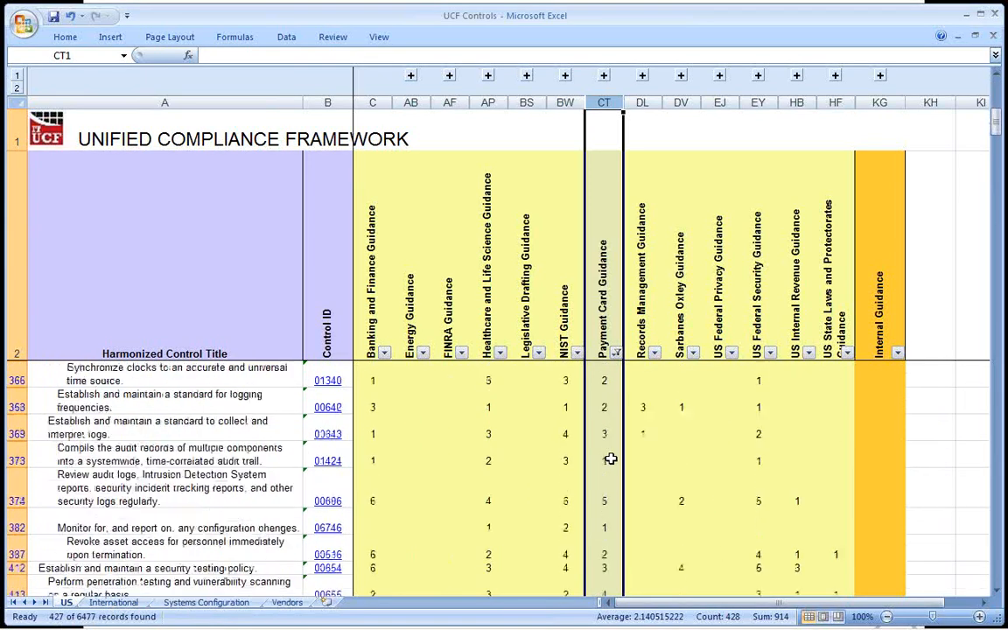
# Enter X in the Internal Guidance column for the first filtered control and copy it down to all remaining filtered controls.
pyautogui.scroll(10, 611, 458)
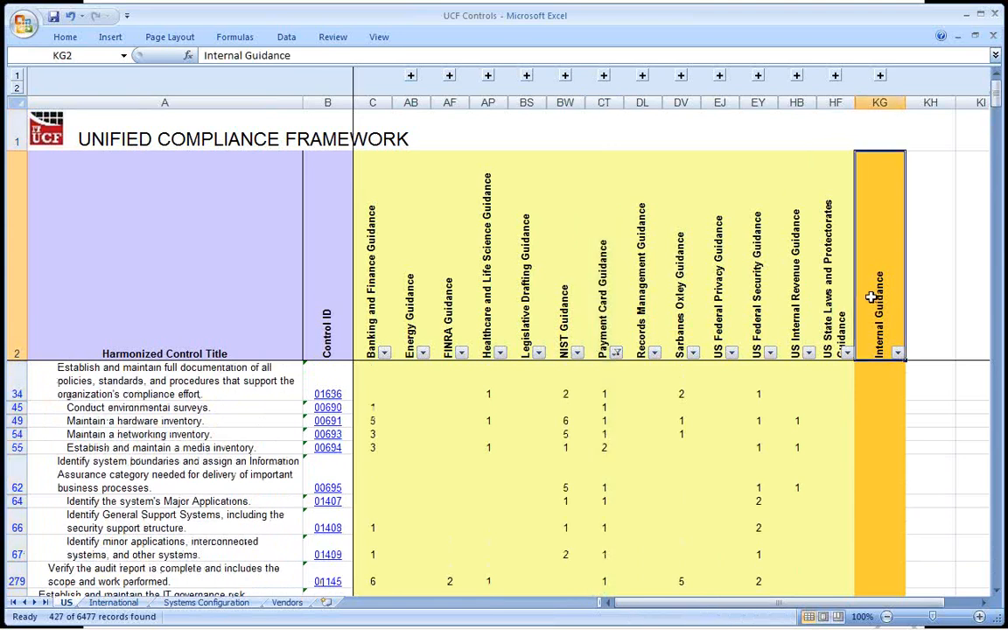
pyautogui.press('Down')
pyautogui.write('X')
pyautogui.press('Return')
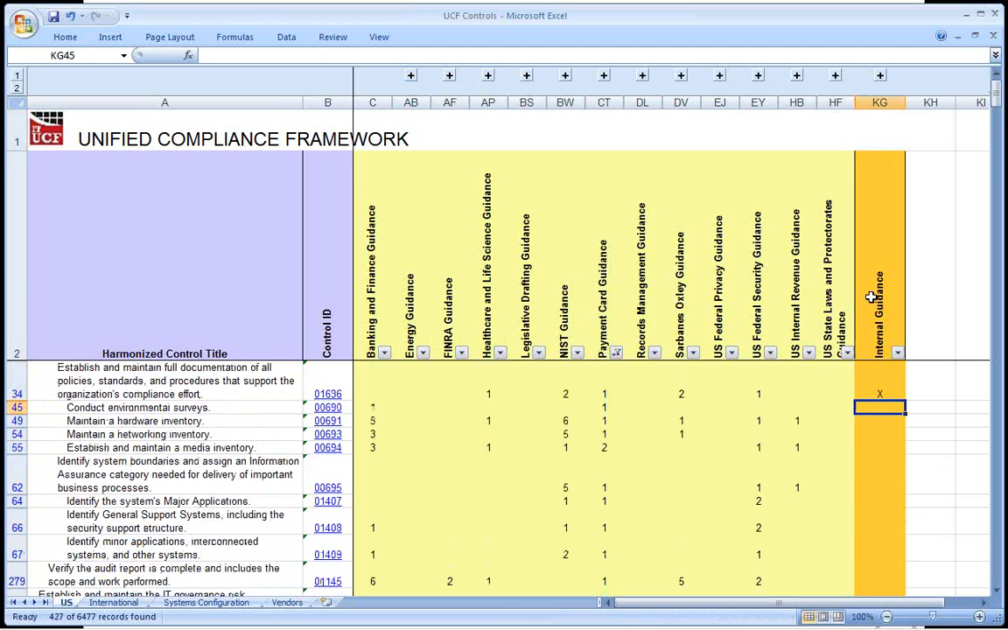
pyautogui.press('Up')
pyautogui.hotkey('ctrl', 'c')
pyautogui.press('Down')
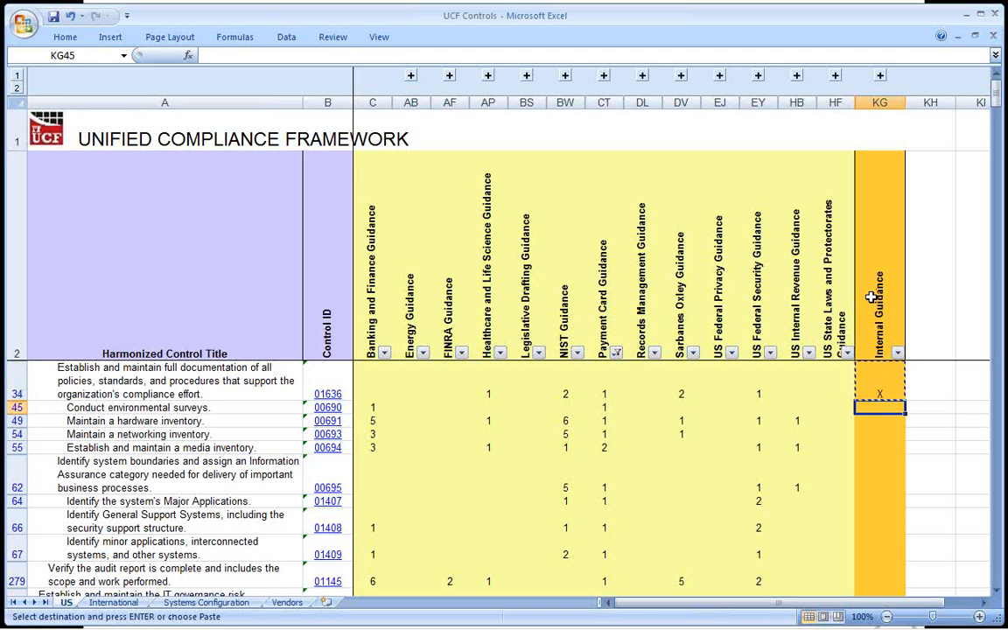
pyautogui.hotkey('ctrl', 'shift', 'Down')
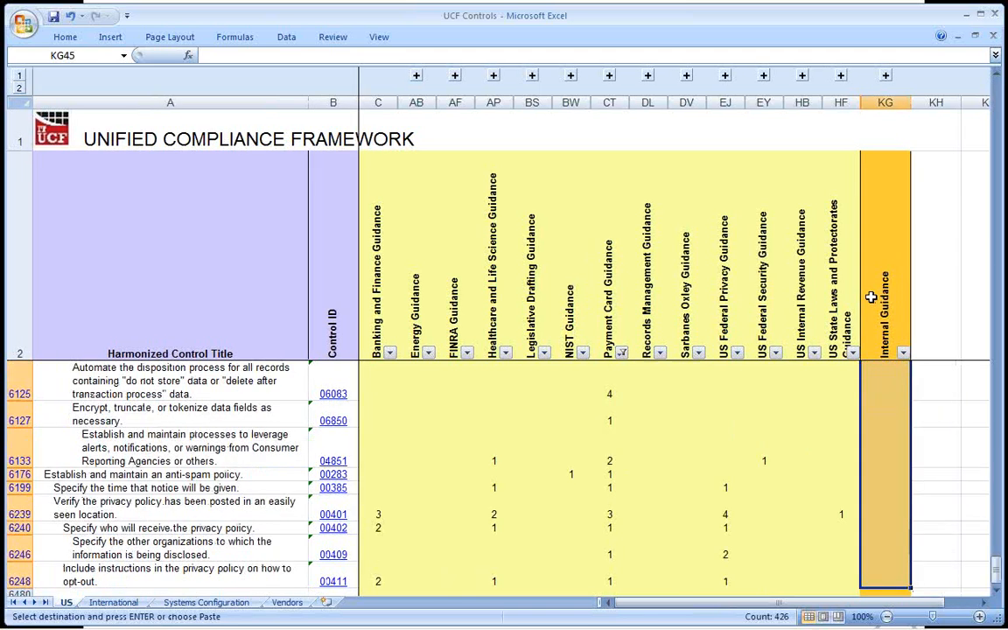
pyautogui.press('Return')
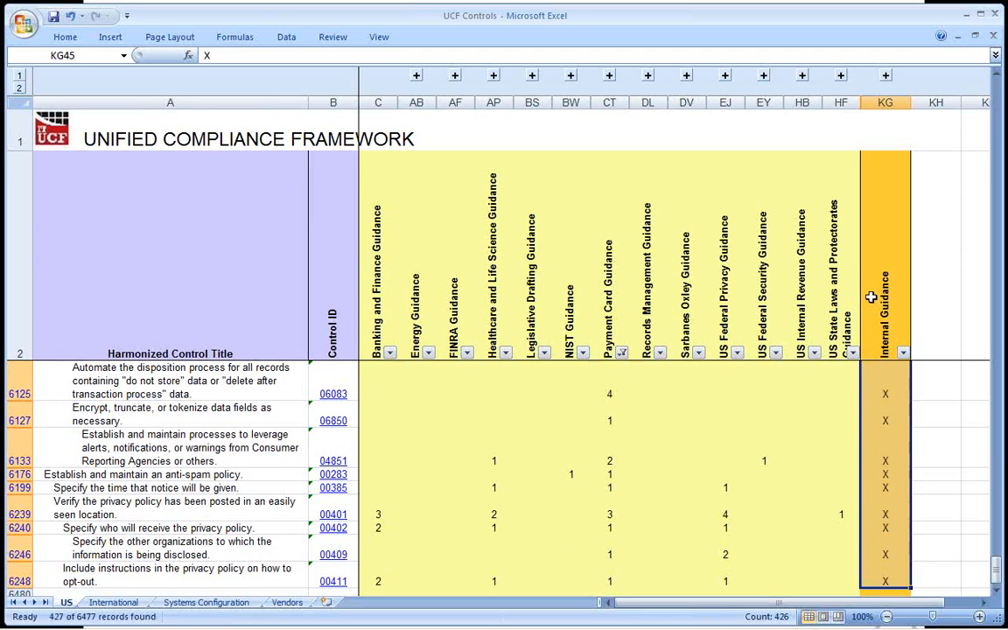
# Include blanks again in the Payment Card Guidance filter so that all controls are listed.
pyautogui.click(622, 351)
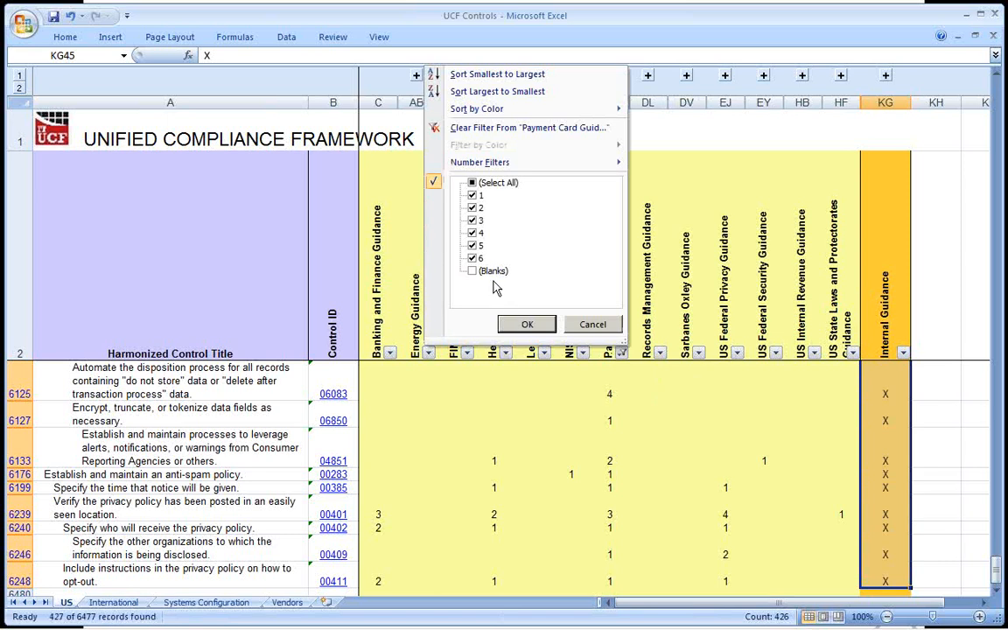
pyautogui.click(473, 271)
pyautogui.click(525, 324)
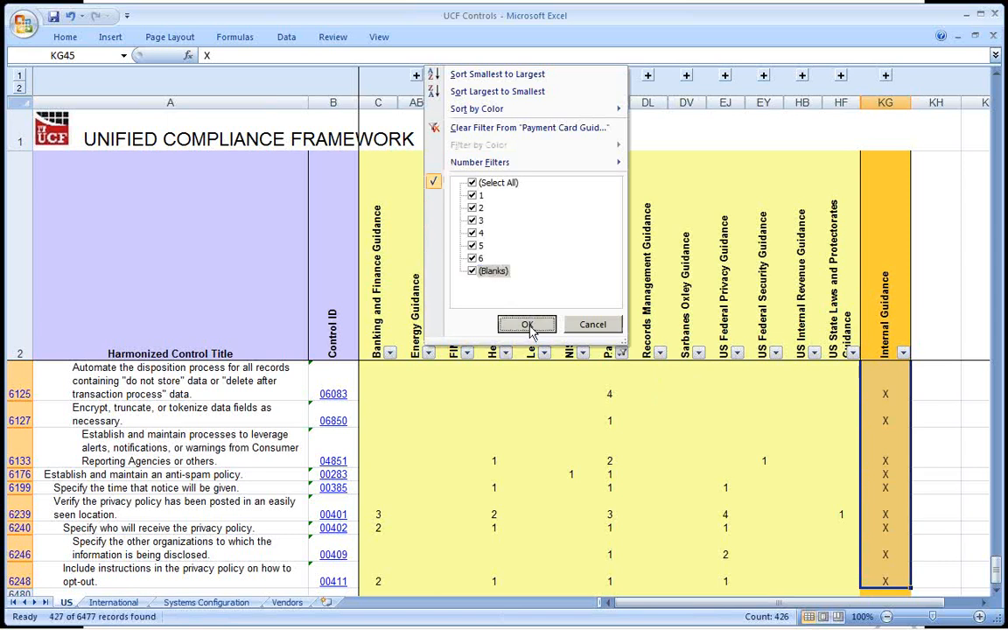
# Compare the X marks under Internal Guidance with the Payment Card Guidance values in the same rows.
pyautogui.click(889, 396)
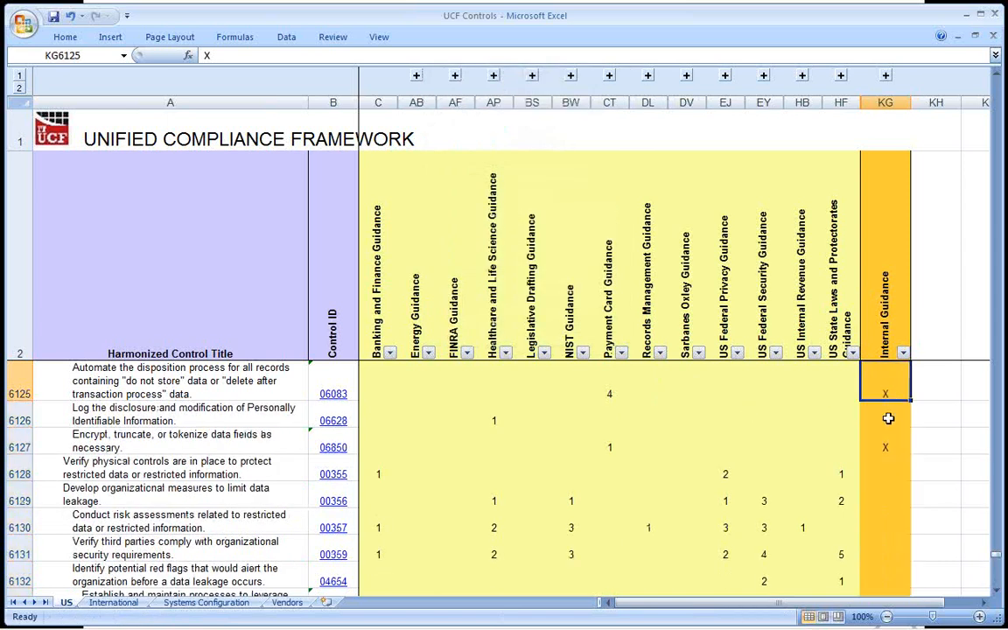
pyautogui.click(890, 420)
pyautogui.click(890, 446)
pyautogui.click(890, 469)
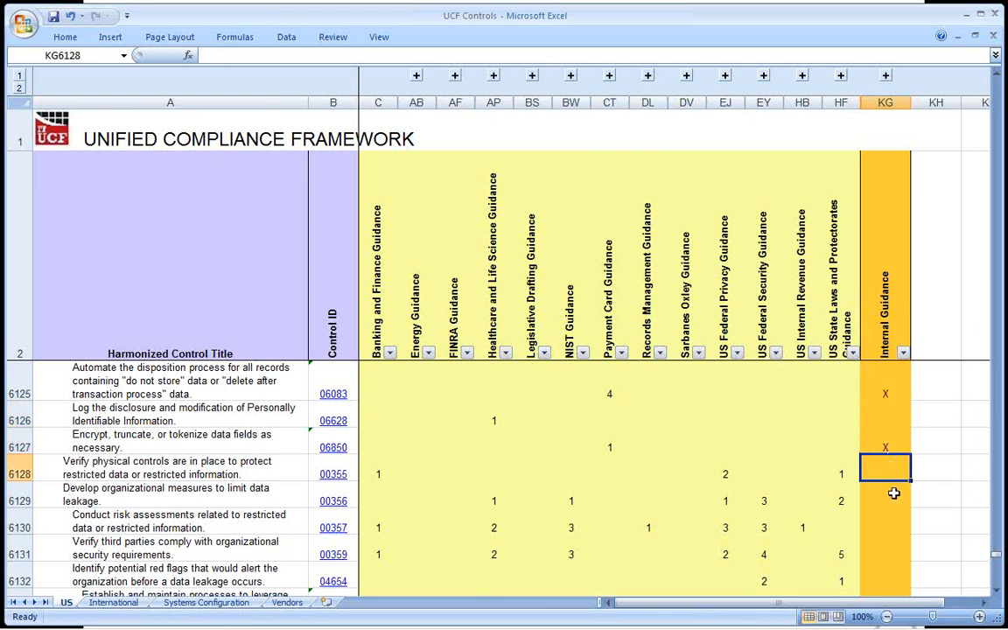
pyautogui.click(611, 390)
pyautogui.click(610, 447)
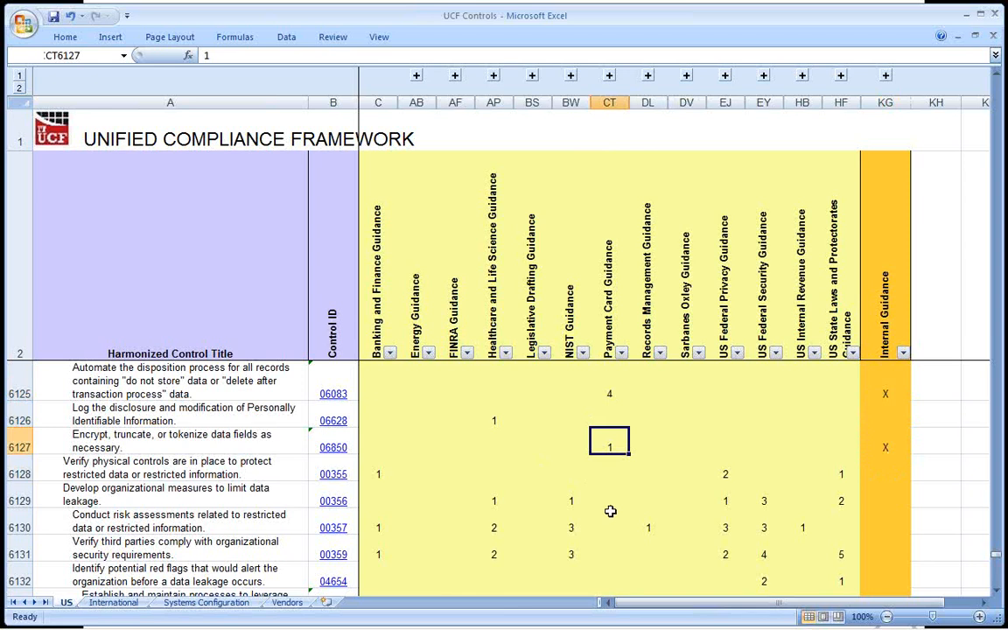
pyautogui.scroll(-3, 610, 510)
pyautogui.scroll(6, 610, 510)
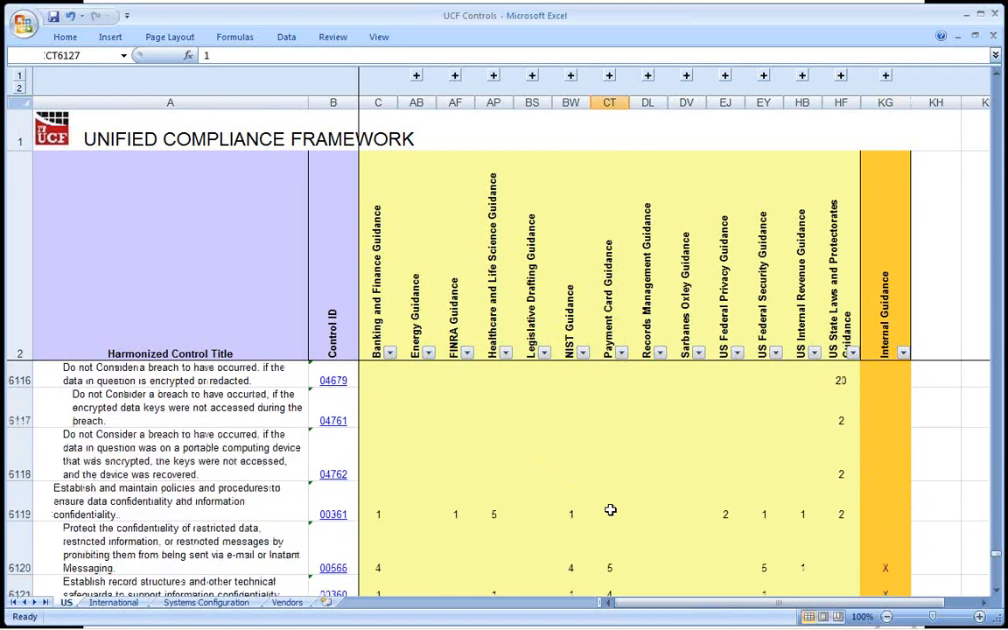
pyautogui.click(610, 102)
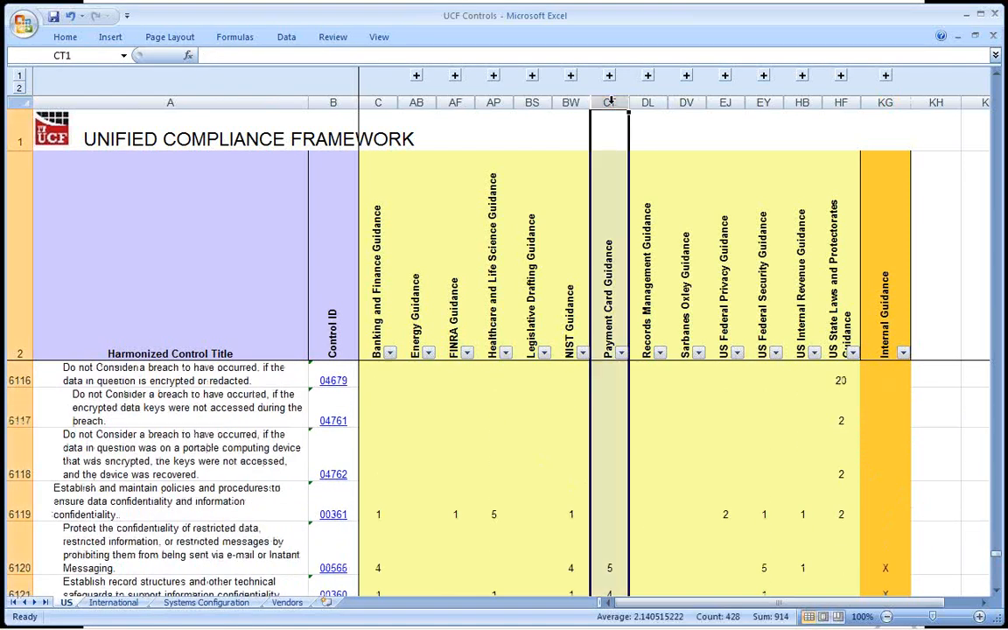
# Filter the Sarbanes Oxley Guidance column to exclude blanks, keeping only values 1 to 6.
pyautogui.click(686, 102)
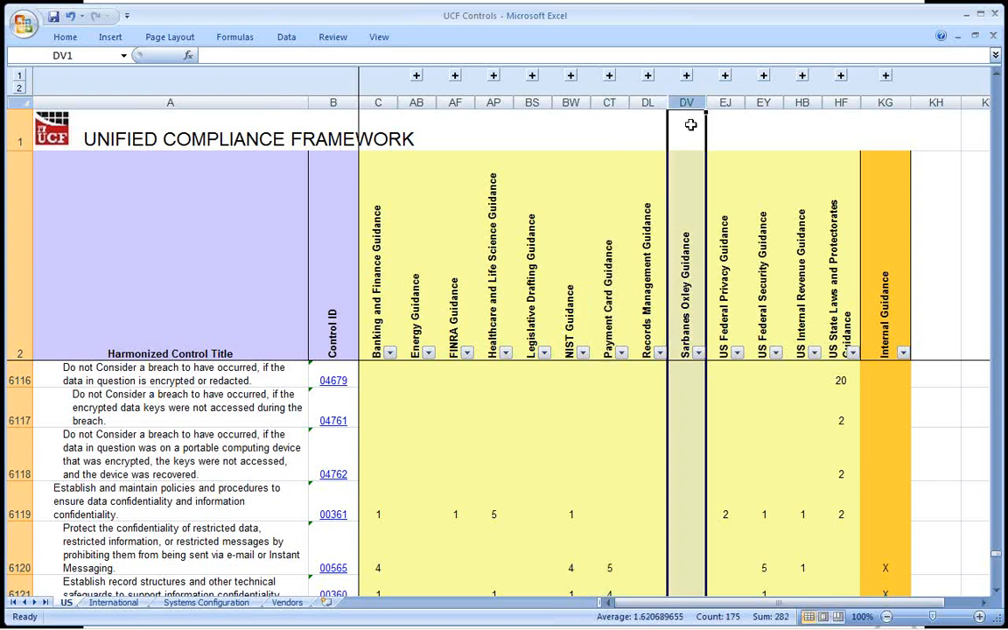
pyautogui.click(700, 353)
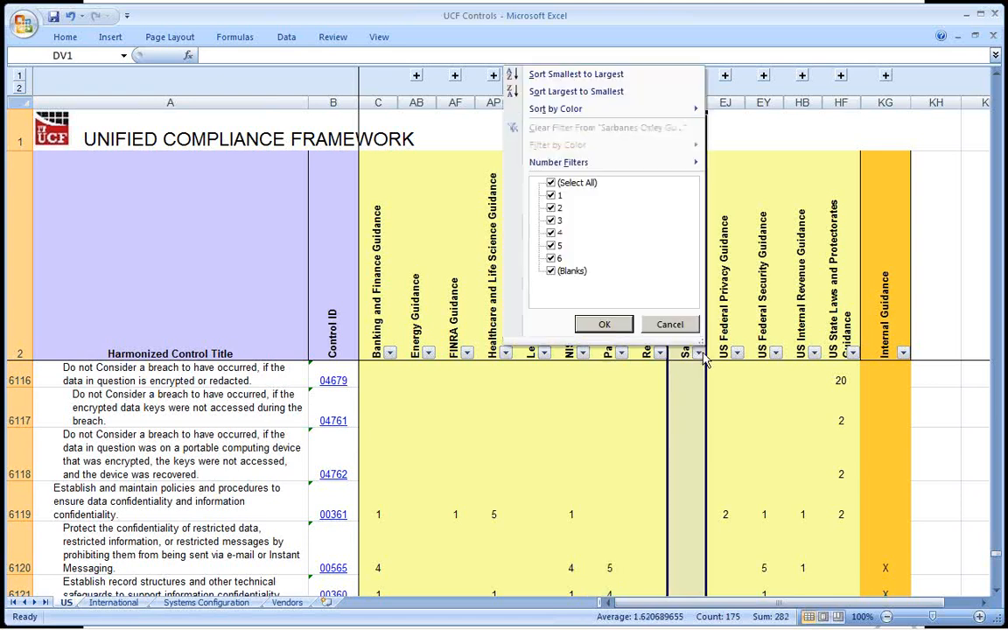
pyautogui.click(573, 271)
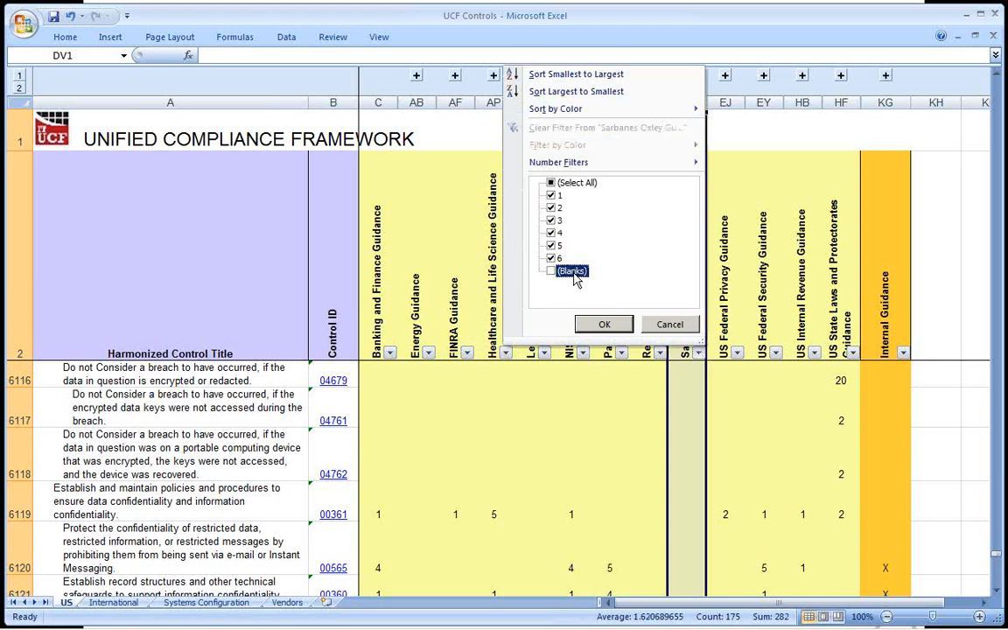
pyautogui.click(604, 324)
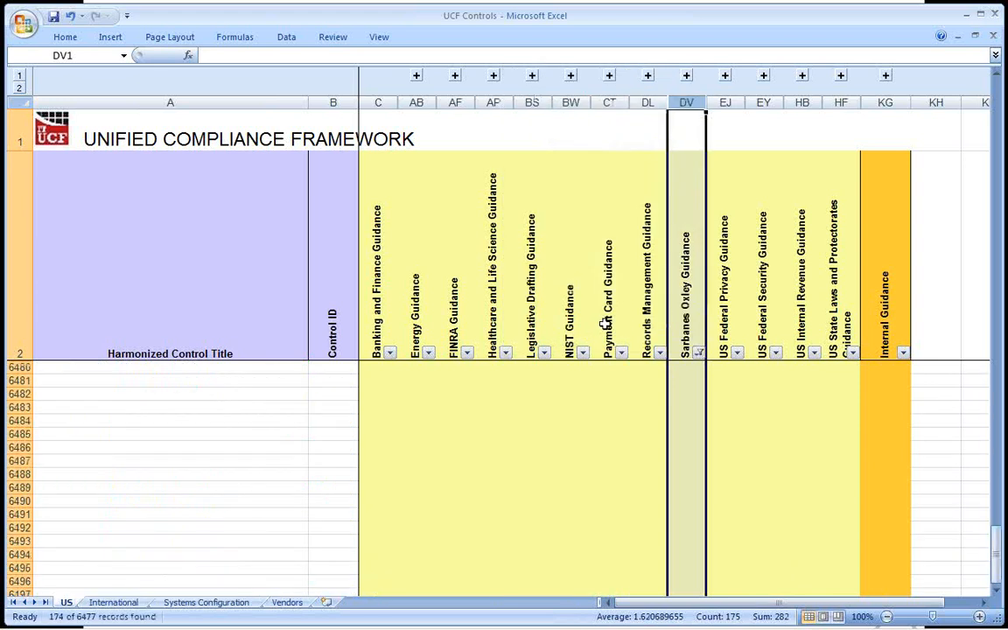
# Expand the Sarbanes Oxley Guidance group to view its authority document citations, and collapse it again.
pyautogui.scroll(2, 557, 362)
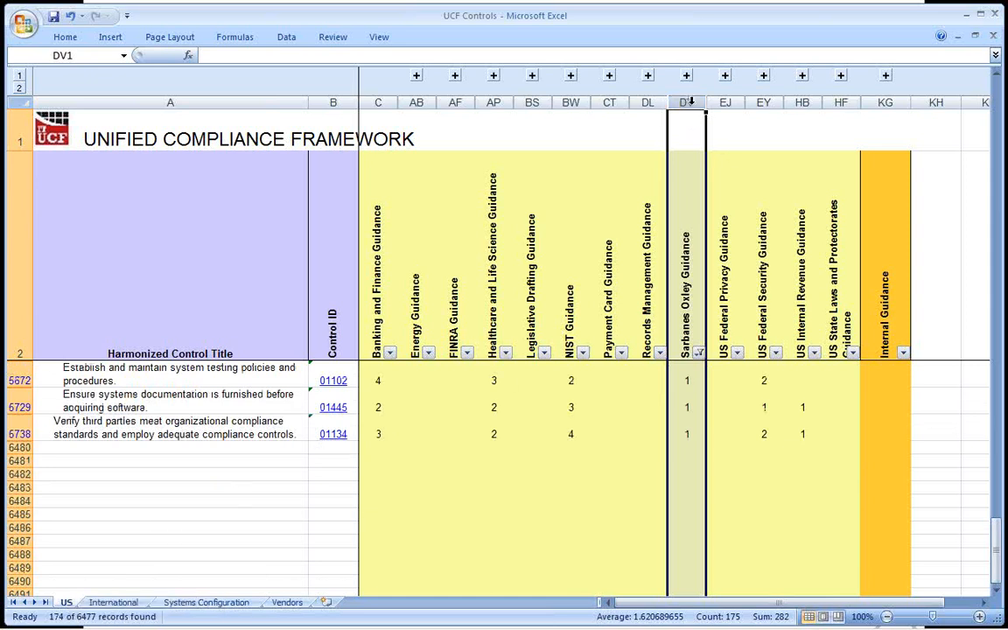
pyautogui.click(725, 76)
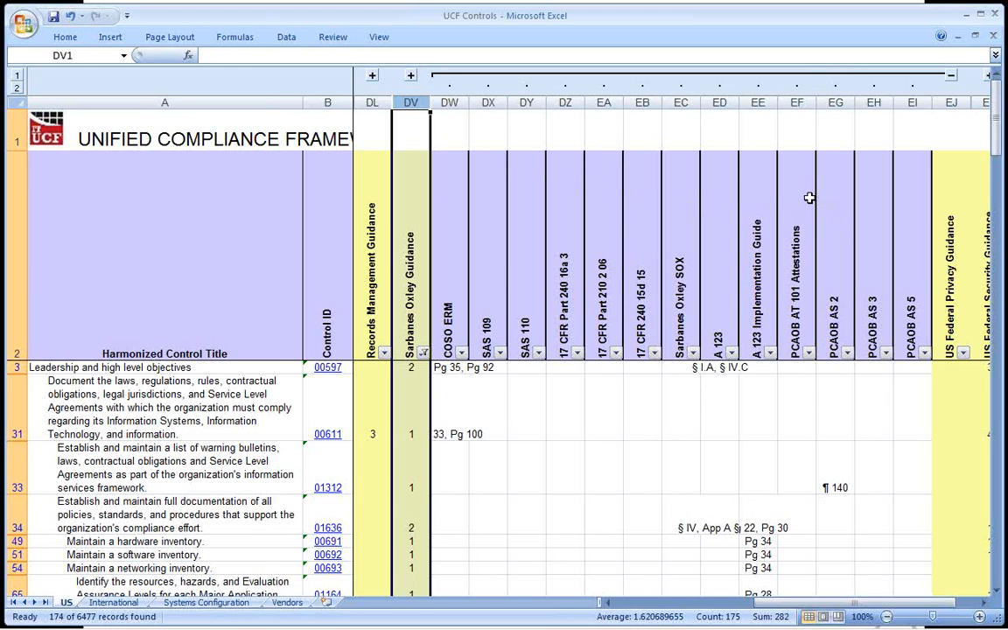
pyautogui.click(951, 77)
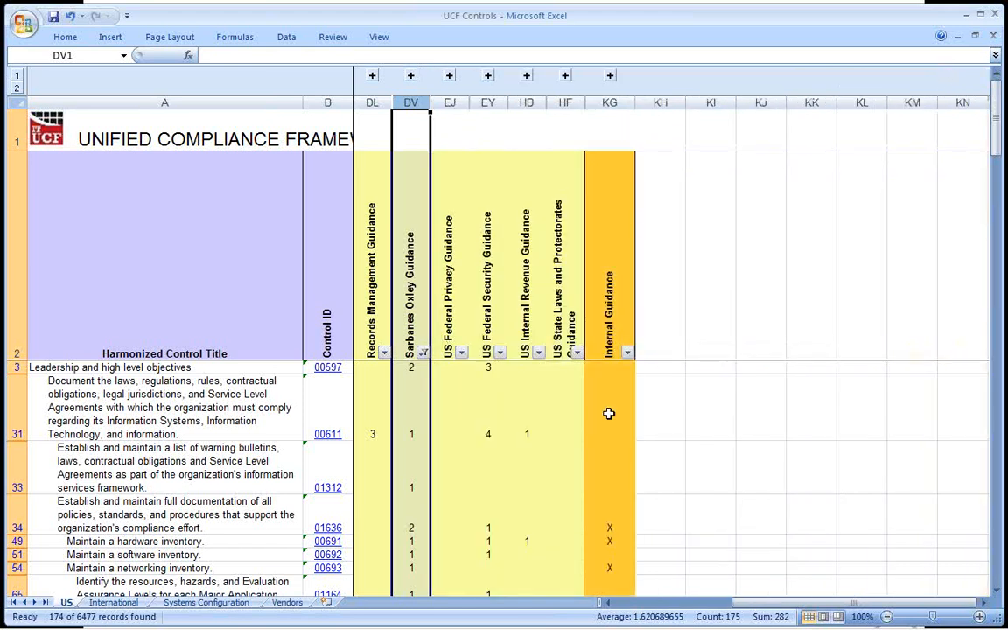
# Filter the Internal Guidance column to exclude blanks, keeping only the Sarbanes Oxley controls marked X.
pyautogui.moveTo(613, 524); pyautogui.dragTo(615, 567)
pyautogui.scroll(-15, 620, 546)
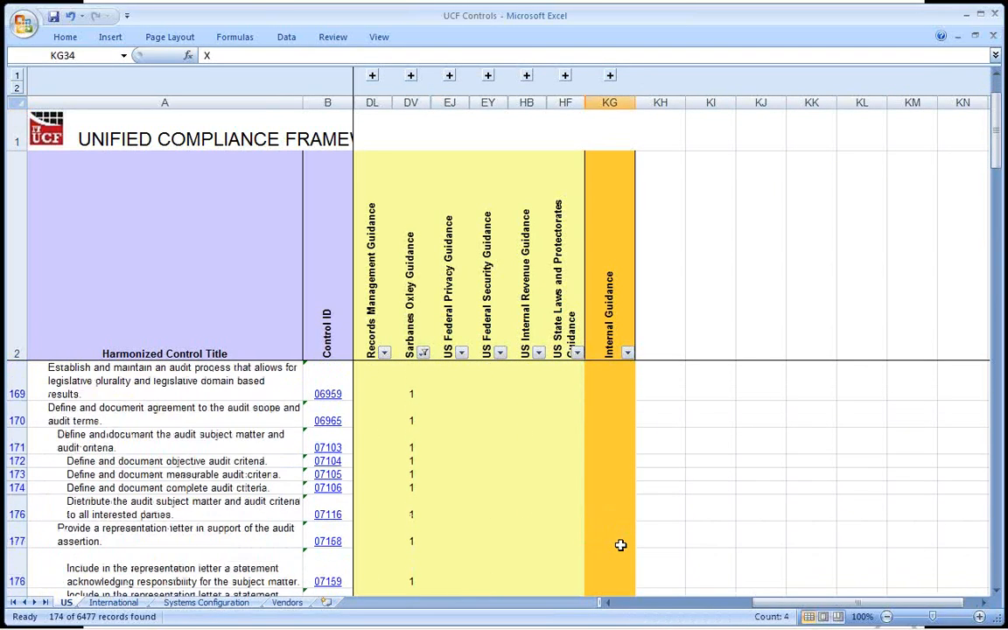
pyautogui.scroll(10, 620, 544)
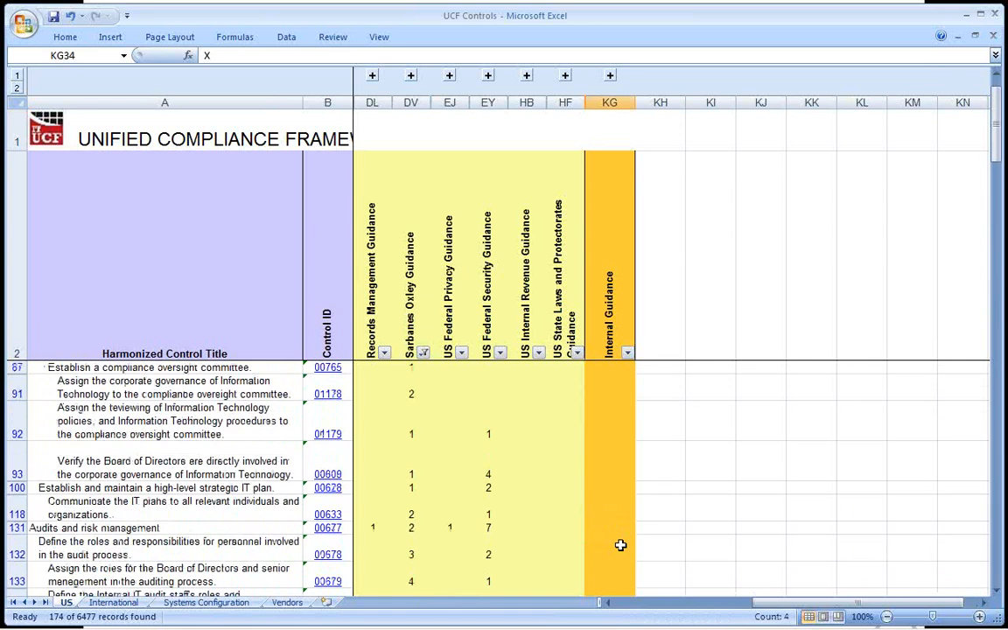
pyautogui.click(627, 356)
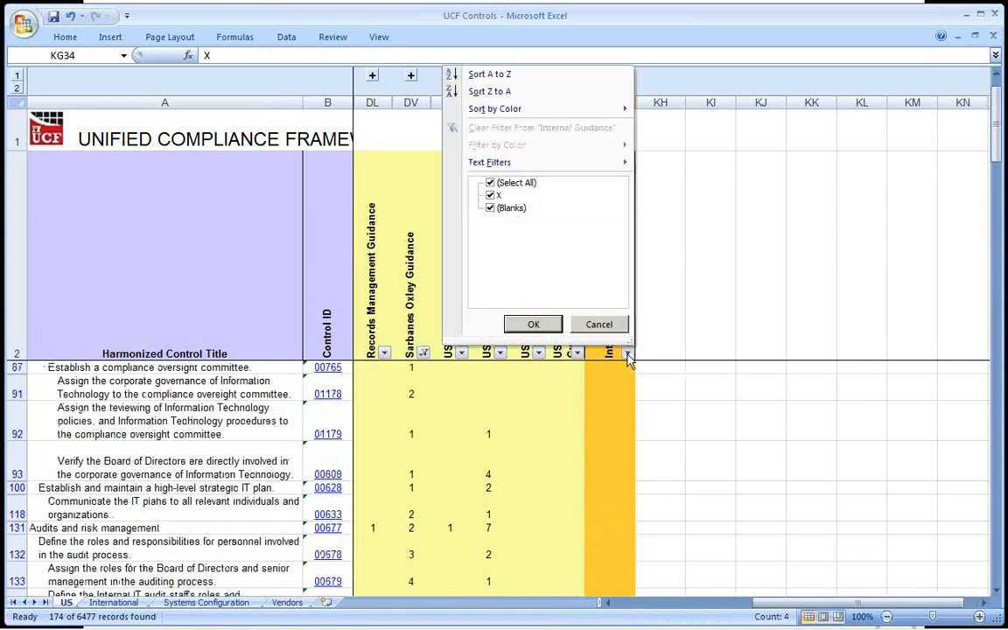
pyautogui.click(513, 208)
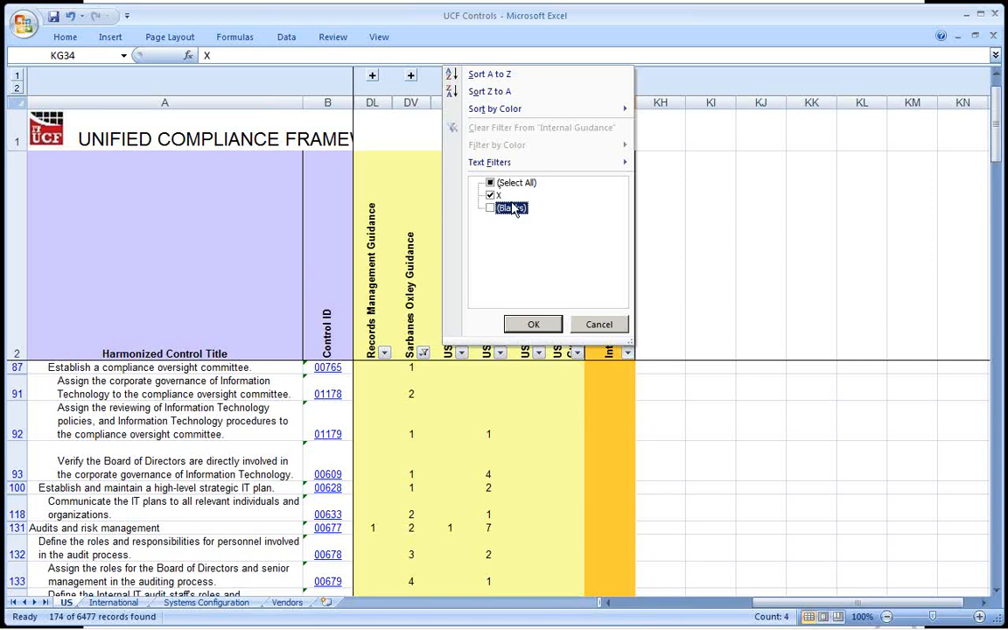
pyautogui.click(533, 326)
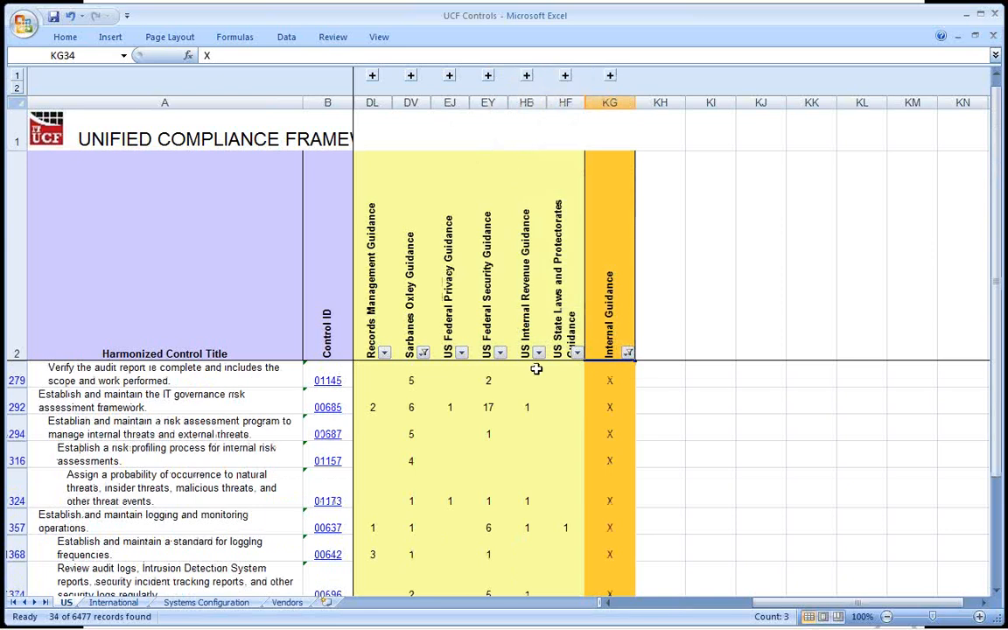
# Select the Sarbanes Oxley and Payment Card Guidance columns together with row 324 on assigning a probability of occurrence to threats.
pyautogui.click(408, 102)
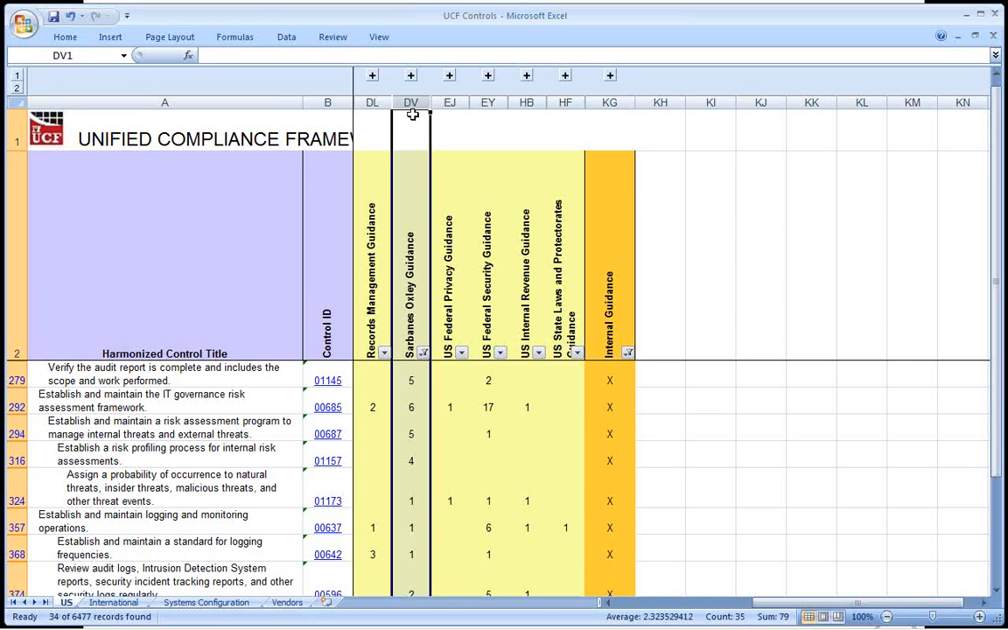
pyautogui.click(610, 603)
pyautogui.click(610, 604)
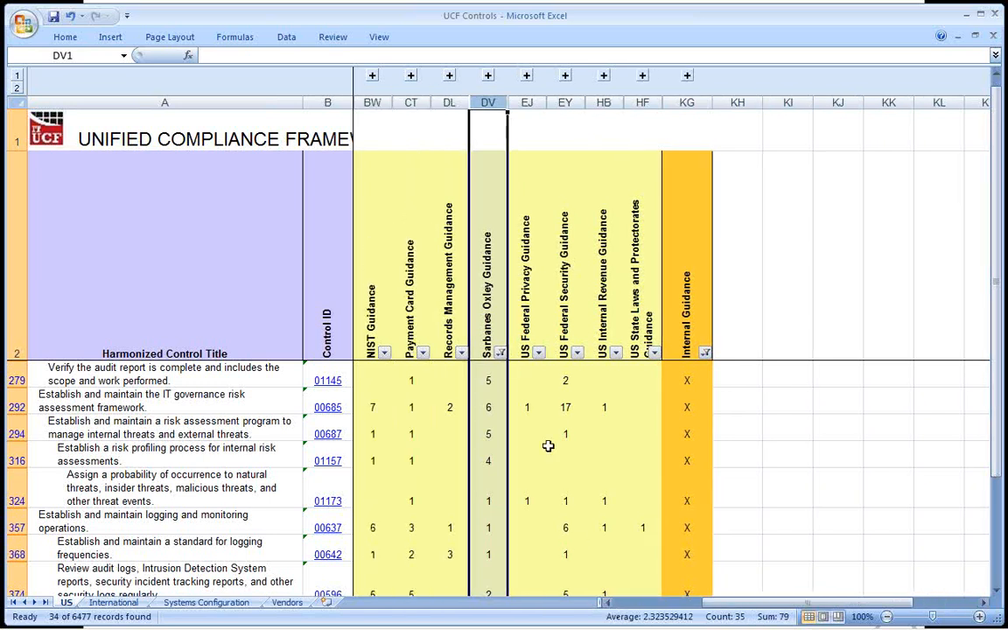
pyautogui.click(412, 103)
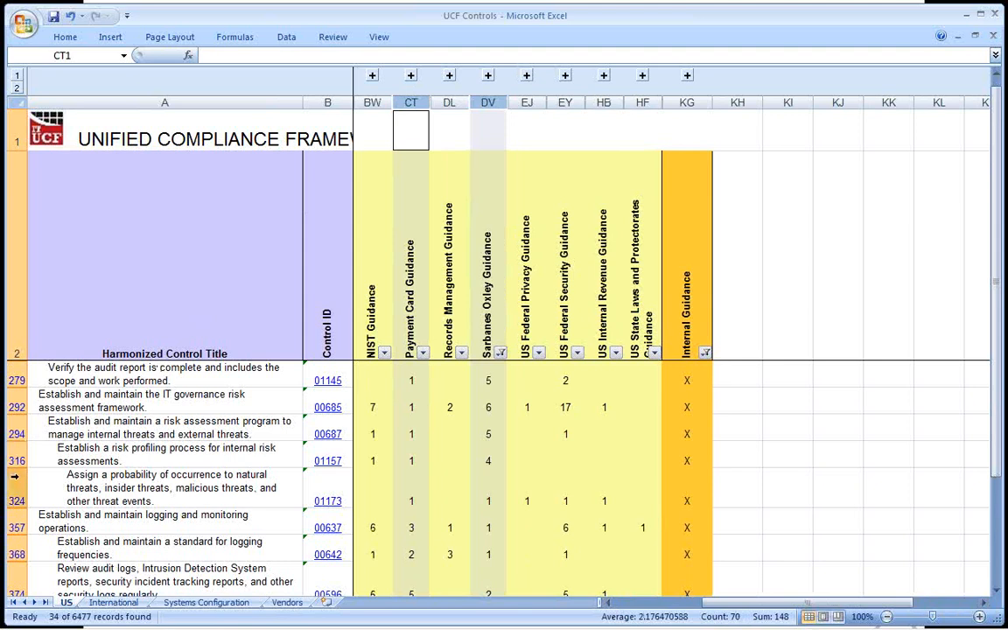
pyautogui.click(13, 486)
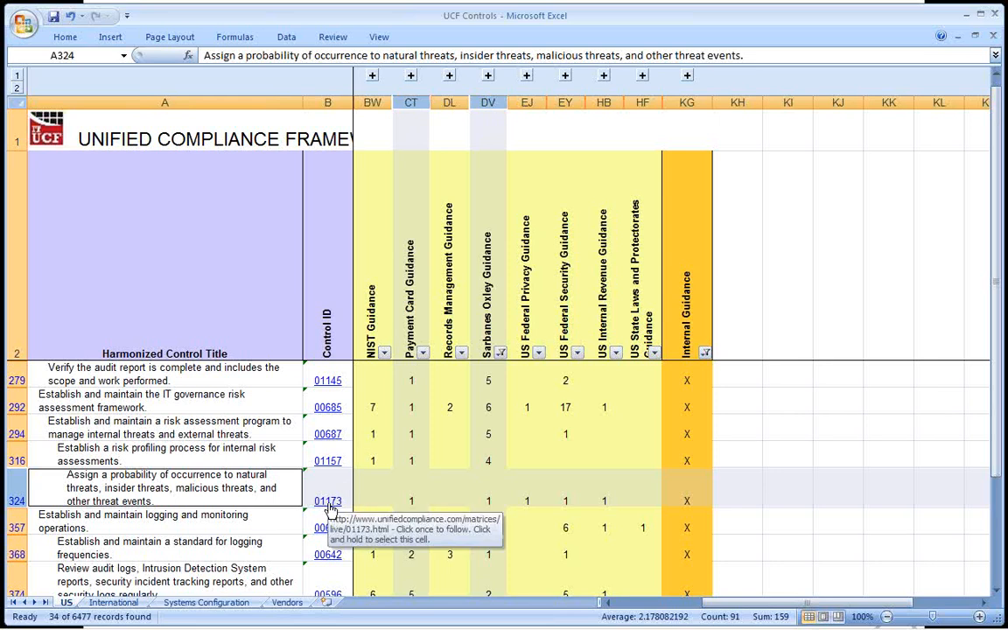
# Open the web page linked to control 01173 and highlight the ID in its address and the control title.
pyautogui.click(327, 504)
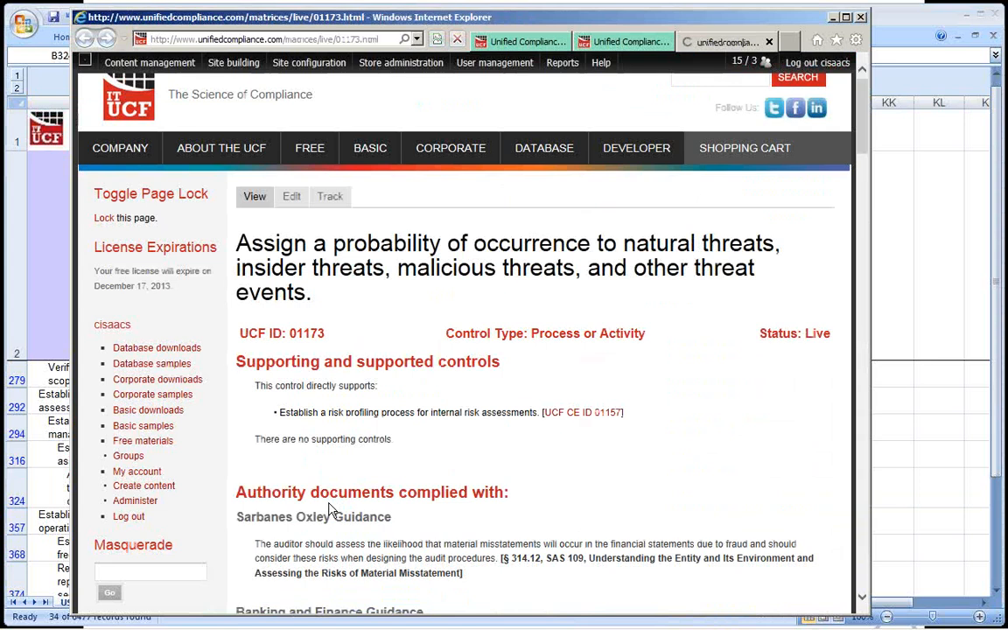
pyautogui.click(161, 40)
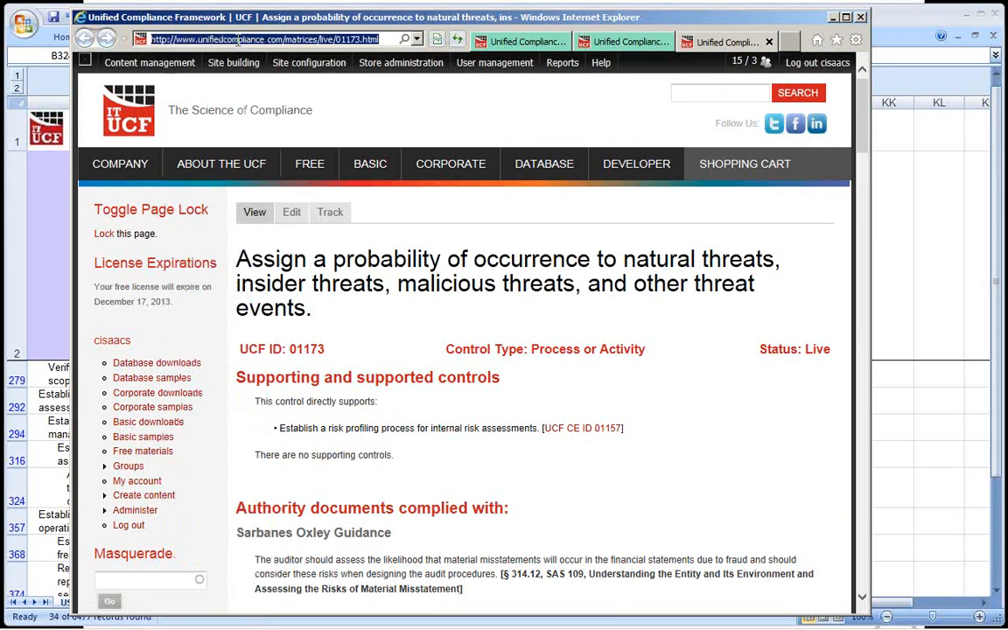
pyautogui.moveTo(335, 40); pyautogui.dragTo(362, 41)
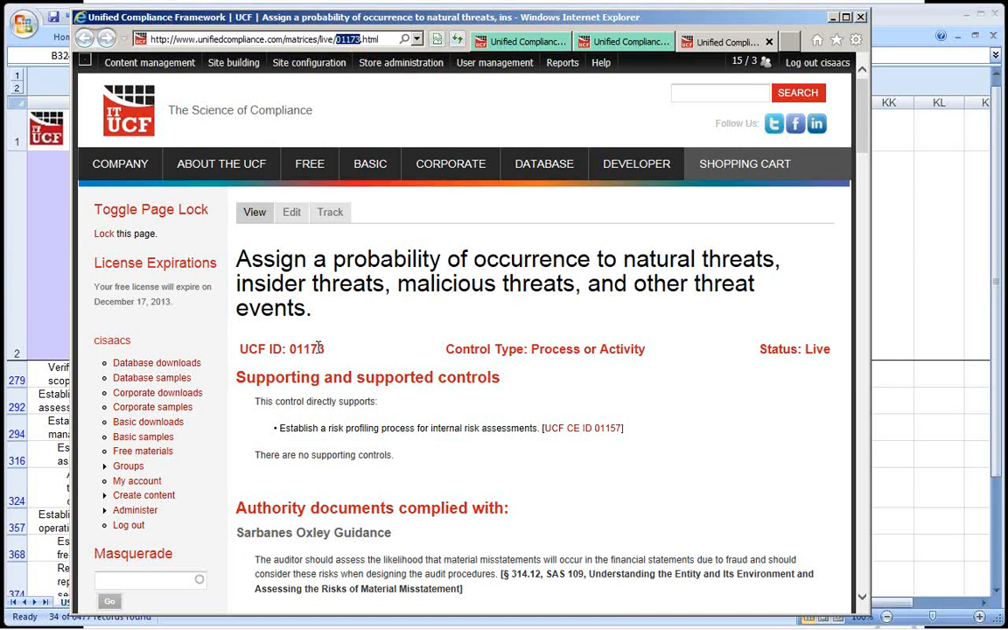
pyautogui.moveTo(262, 234); pyautogui.dragTo(363, 326)
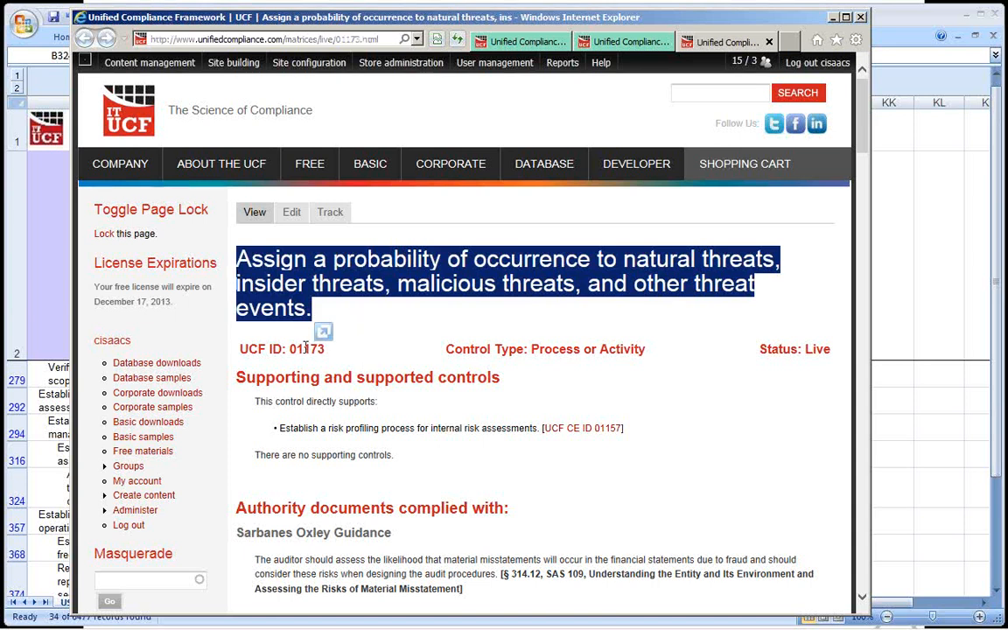
pyautogui.click(274, 310)
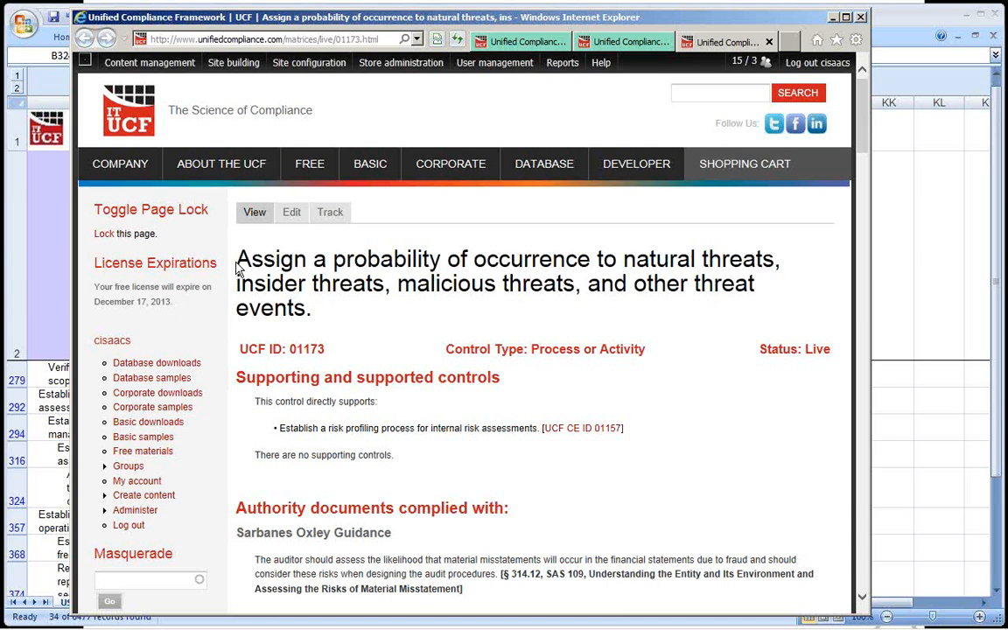
pyautogui.moveTo(237, 260); pyautogui.dragTo(351, 318)
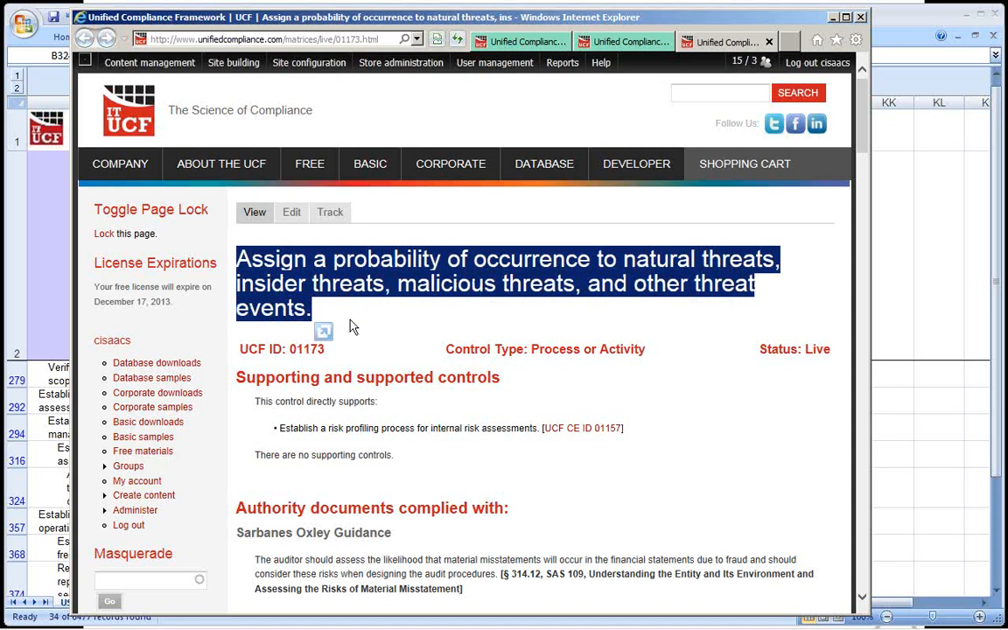
# Read the authority documents complied with on the control page, highlighting the Sarbanes Oxley and Payment Card Guidance passages.
pyautogui.scroll(-3, 350, 321)
pyautogui.moveTo(311, 393); pyautogui.dragTo(429, 431)
pyautogui.scroll(-9, 429, 431)
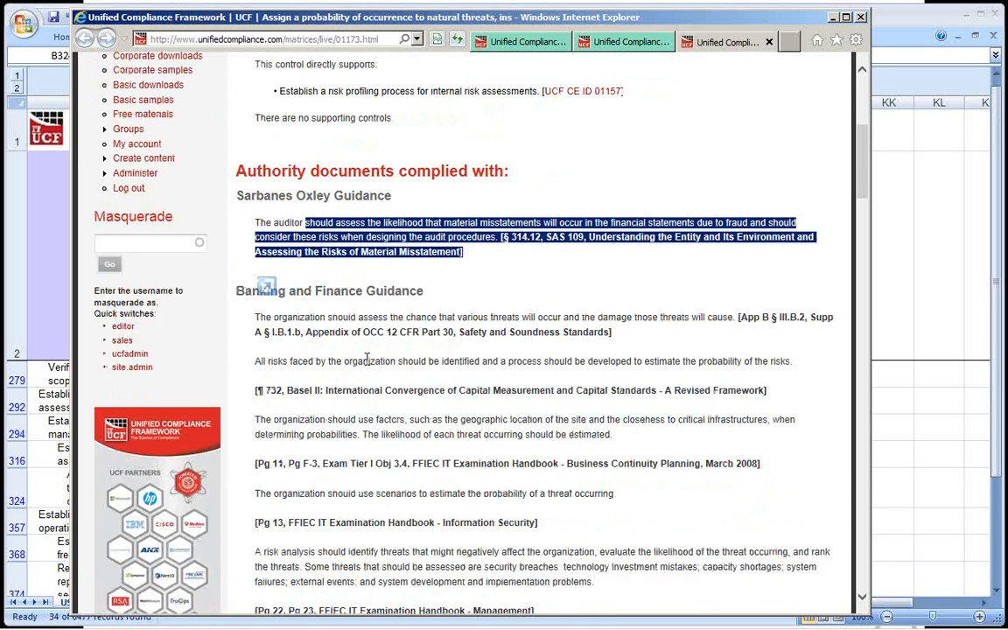
pyautogui.scroll(-3, 366, 365)
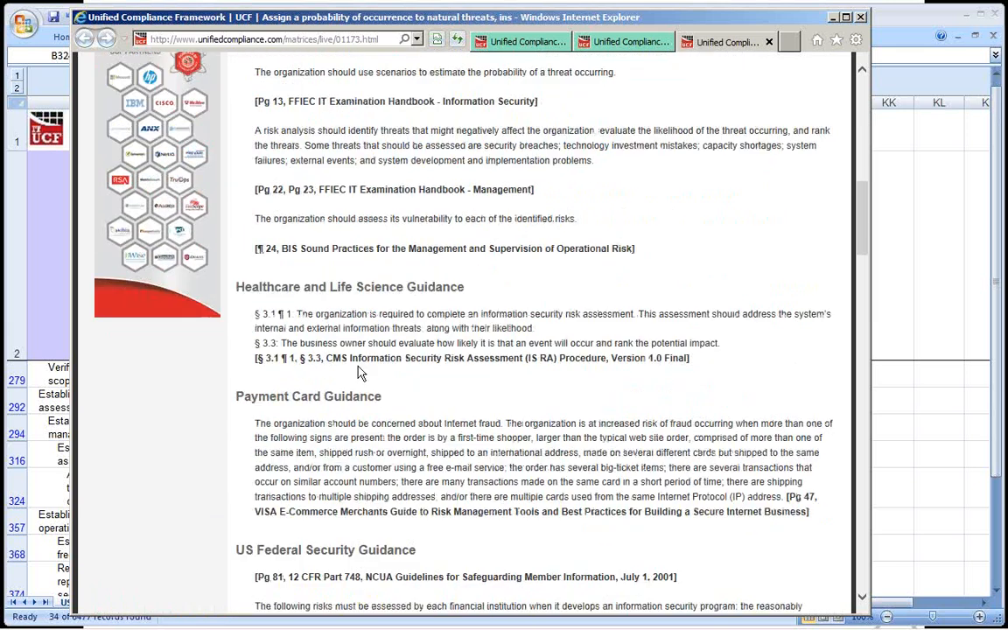
pyautogui.moveTo(328, 342); pyautogui.dragTo(467, 431)
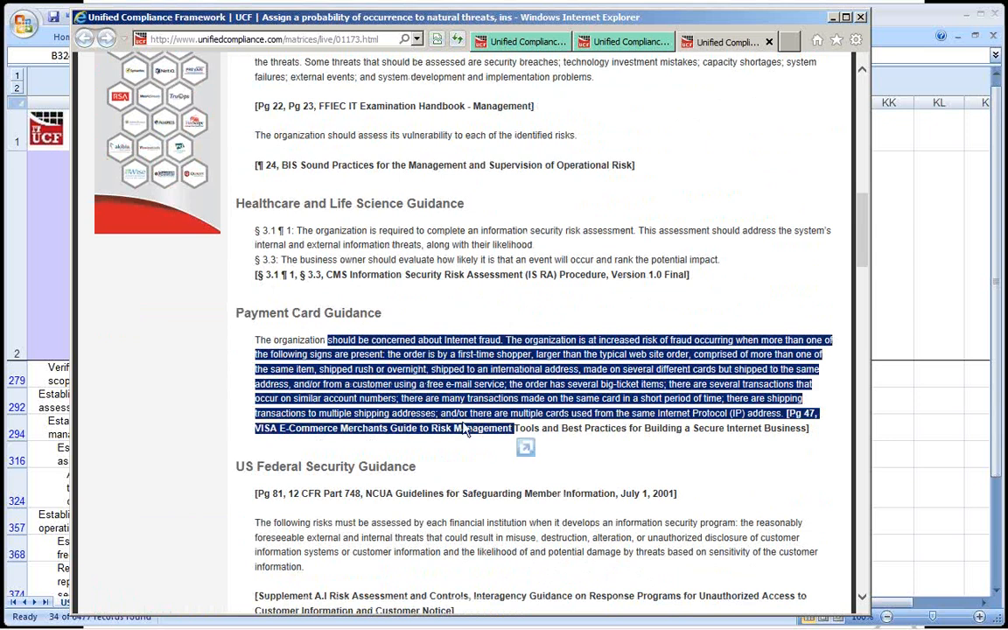
pyautogui.click(487, 385)
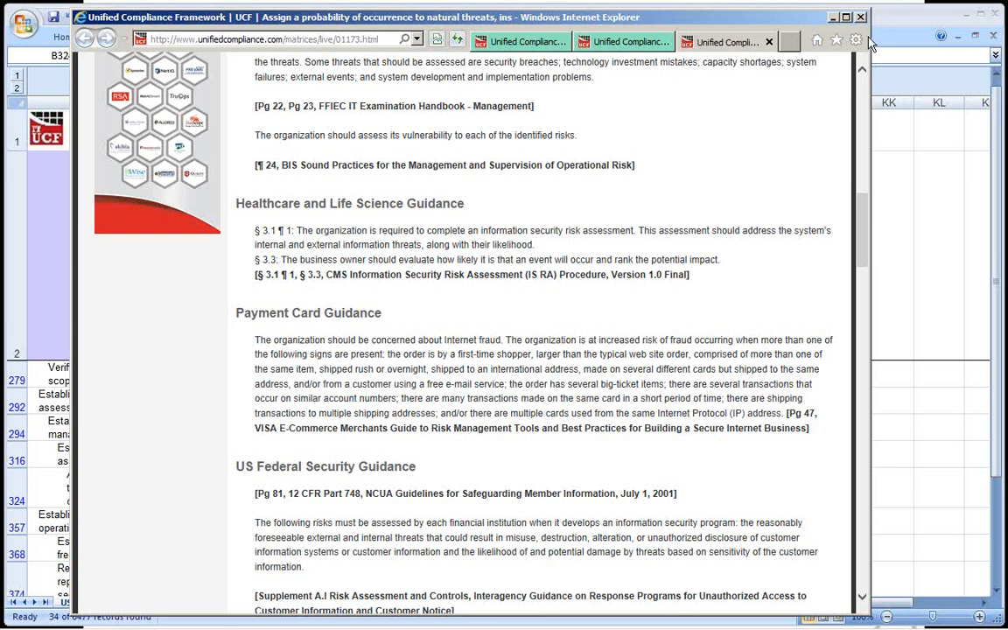
# Switch to the running PowerPoint slide show at the slide "The structure of governance & compliance".
pyautogui.hotkey('alt', 'Tab')
pyautogui.hotkey('alt', 'Tab')
pyautogui.hotkey('alt', 'Tab')
pyautogui.hotkey('alt', 'Tab')
pyautogui.hotkey('alt', 'Tab')
pyautogui.hotkey('alt', 'Tab')
pyautogui.hotkey('alt', 'Tab')
pyautogui.hotkey('alt', 'Tab')
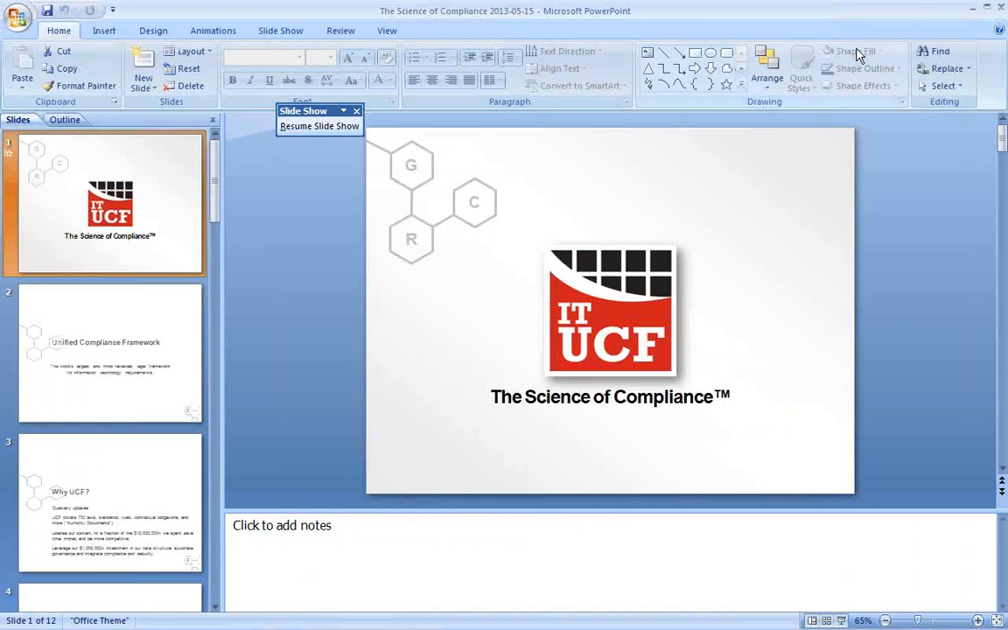
pyautogui.hotkey('alt', 'Tab')
pyautogui.hotkey('alt', 'Tab')
pyautogui.hotkey('alt', 'Tab')
pyautogui.hotkey('alt', 'Tab')
pyautogui.hotkey('alt', 'Tab')
pyautogui.hotkey('alt', 'Tab')
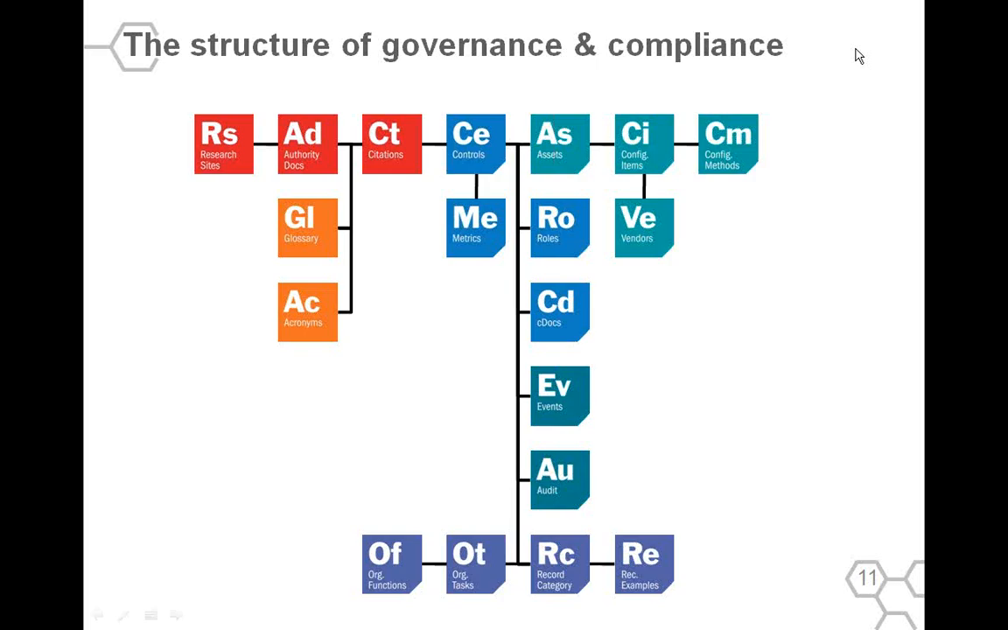
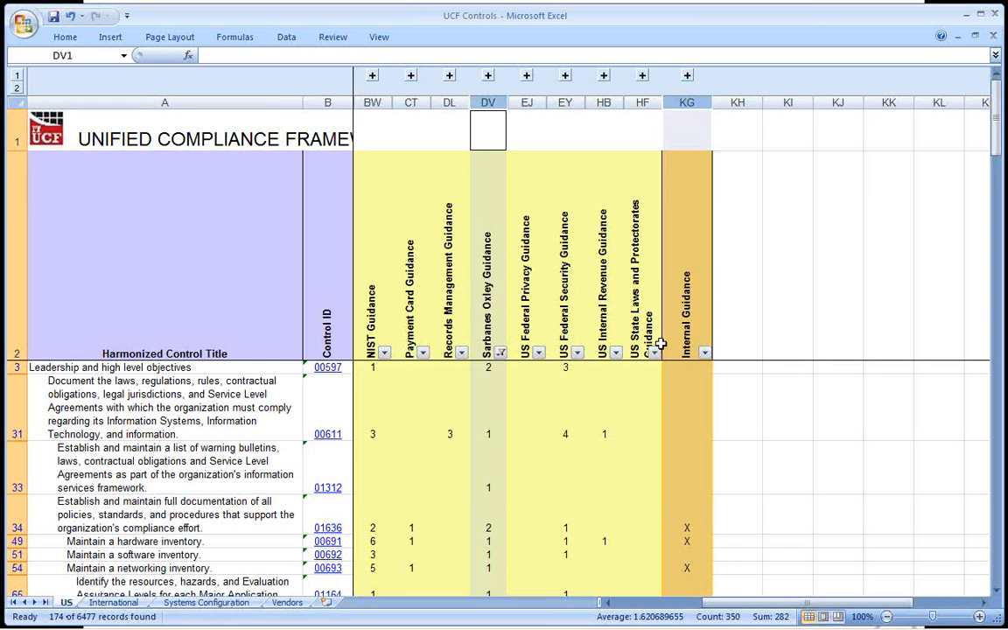
# Mark every control in the filtered Sarbanes Oxley list with an X in the Internal Guidance column, from KG3 to the last row.
pyautogui.click(702, 308)
pyautogui.press('Down')
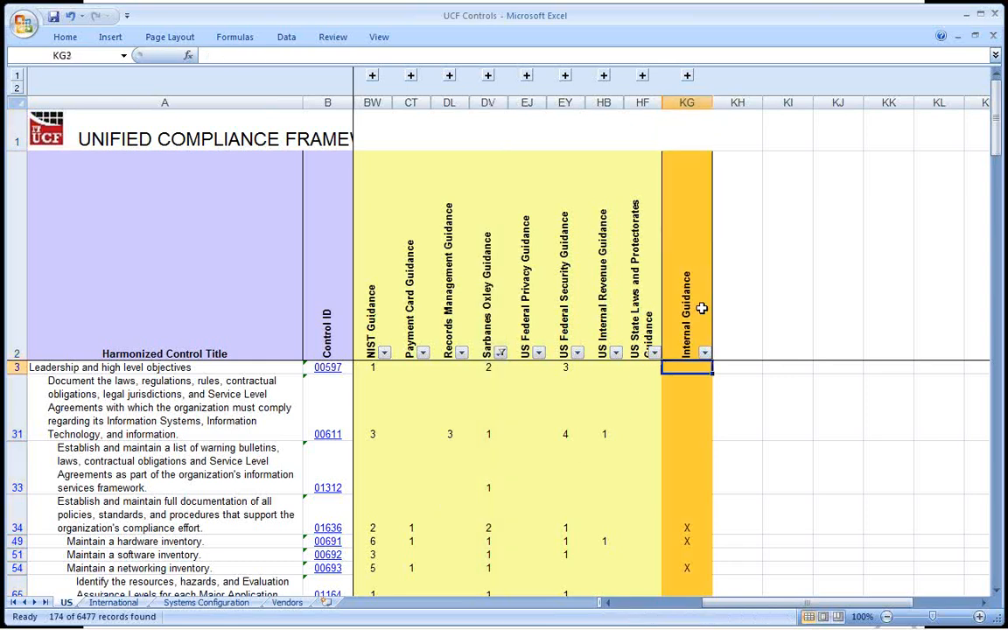
pyautogui.write('X')
pyautogui.hotkey('ctrl', 'Return')
pyautogui.hotkey('ctrl', 'c')
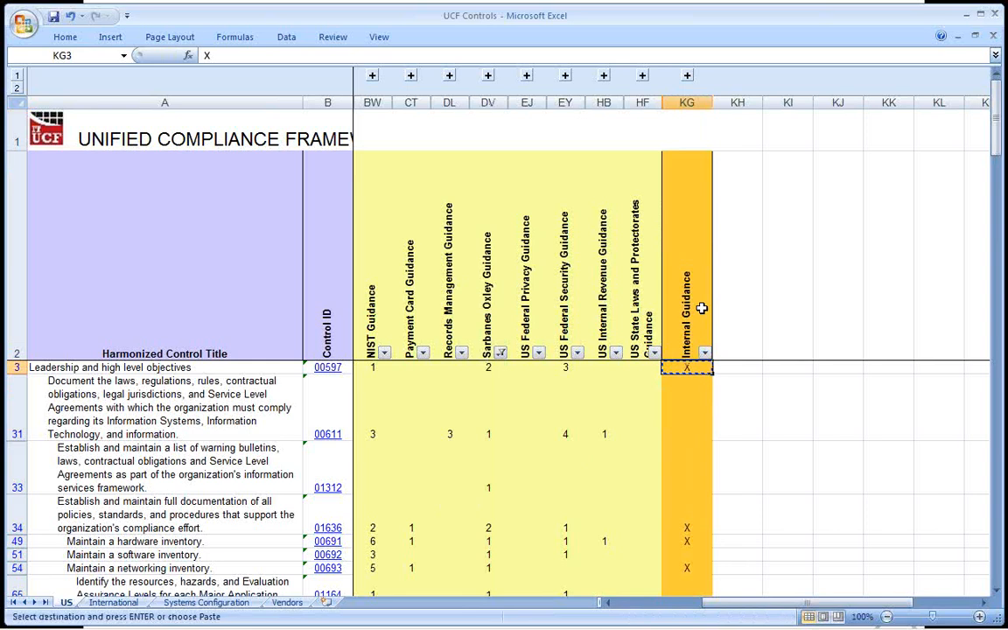
pyautogui.hotkey('ctrl', 'shift', 'End')
pyautogui.press('Return')
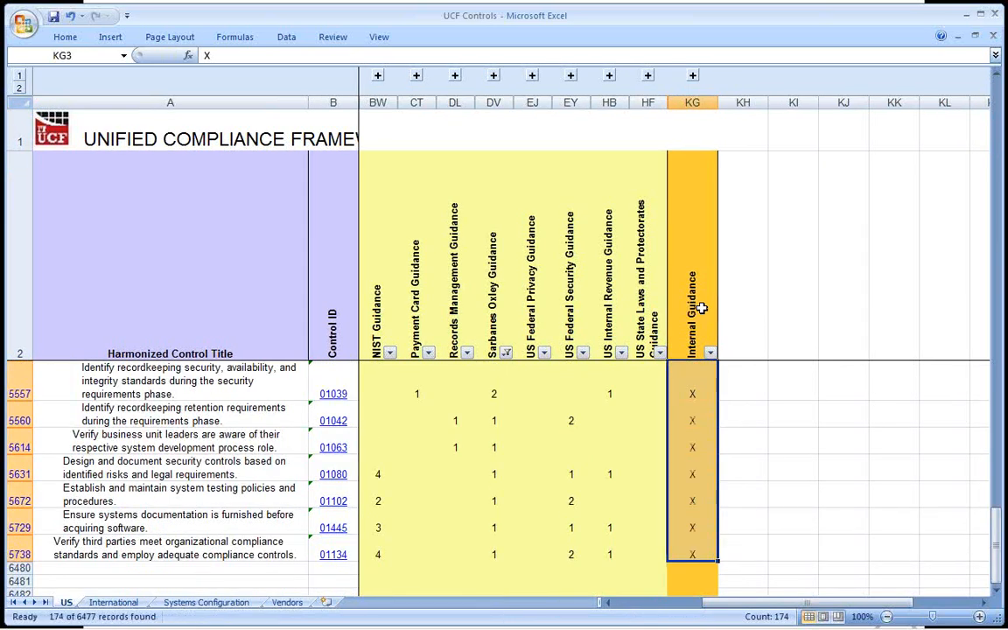
# Include the blank rows in the Sarbanes Oxley Guidance filter and highlight the unmarked Internal Guidance cells in rows 5558–5559 and 5561–5562.
pyautogui.click(506, 353)
pyautogui.click(380, 272)
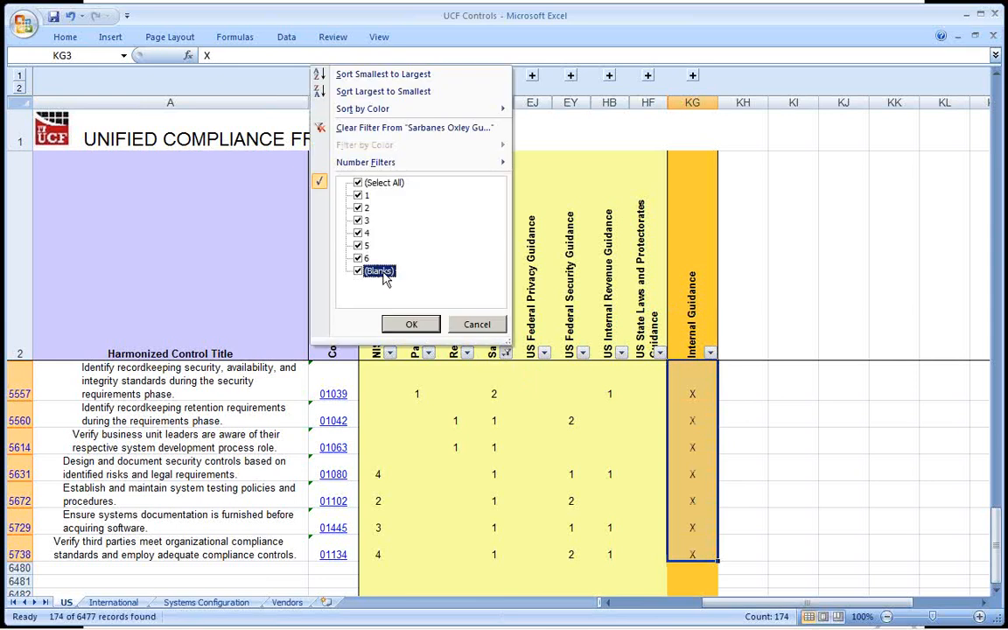
pyautogui.click(407, 325)
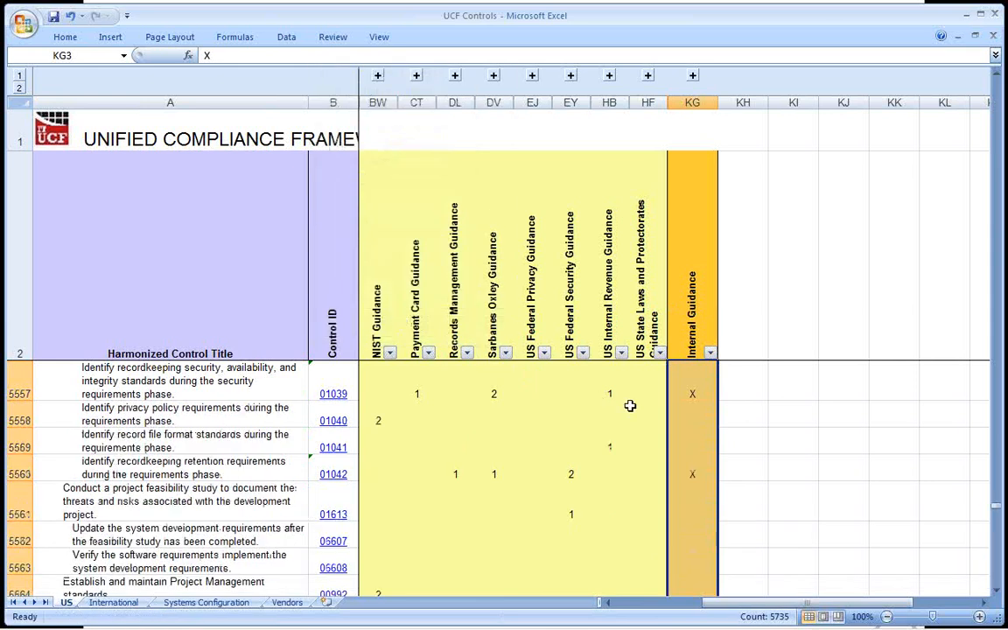
pyautogui.click(701, 393)
pyautogui.moveTo(691, 418); pyautogui.dragTo(692, 447)
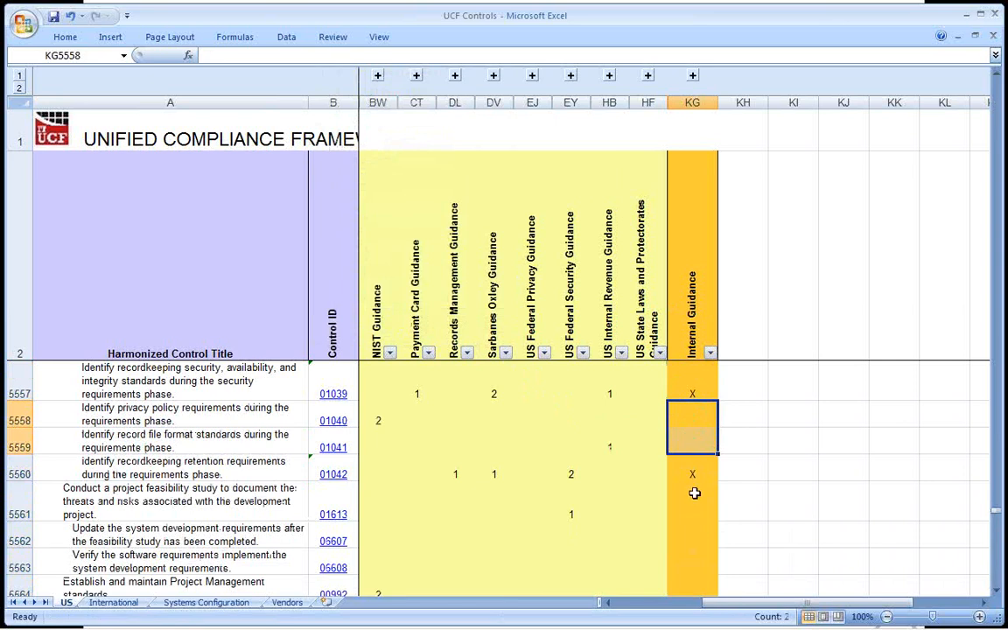
pyautogui.moveTo(693, 491); pyautogui.dragTo(701, 535)
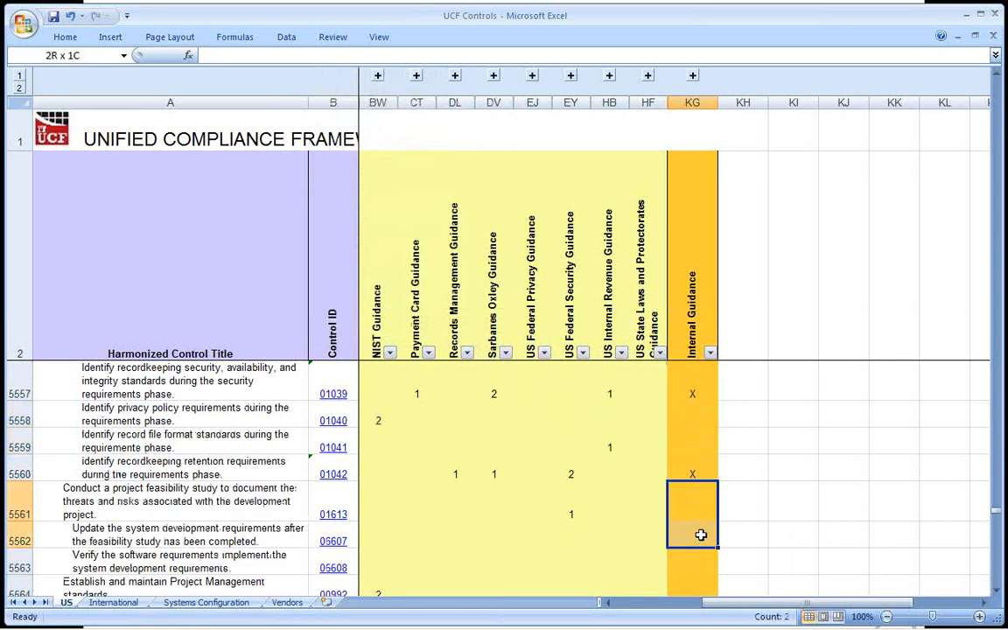
# Filter the Internal Guidance column to rows marked X and select the Payment Card and Sarbanes Oxley Guidance columns together.
pyautogui.click(710, 353)
pyautogui.click(594, 209)
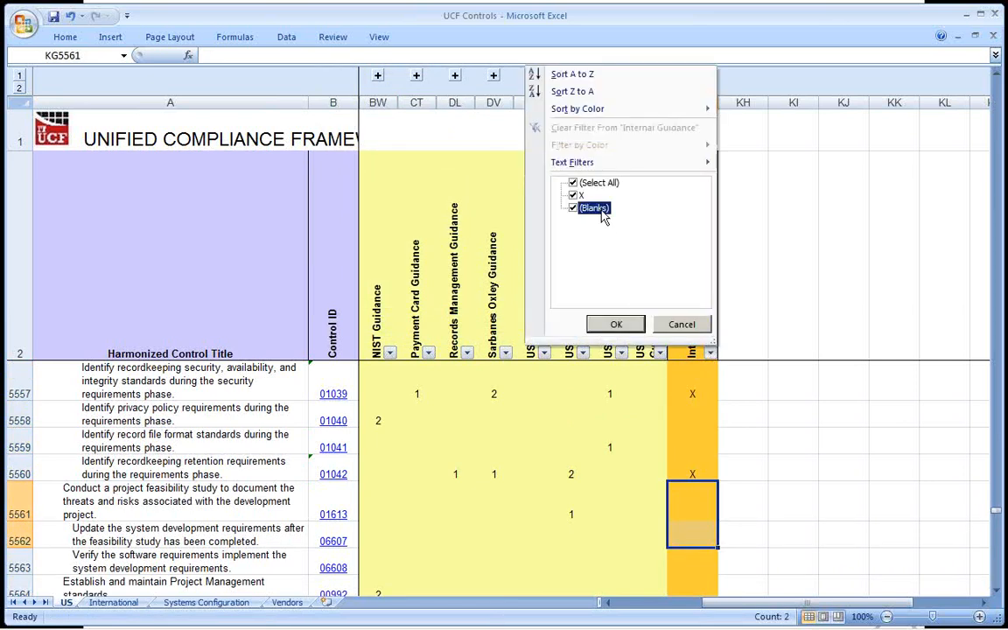
pyautogui.click(615, 324)
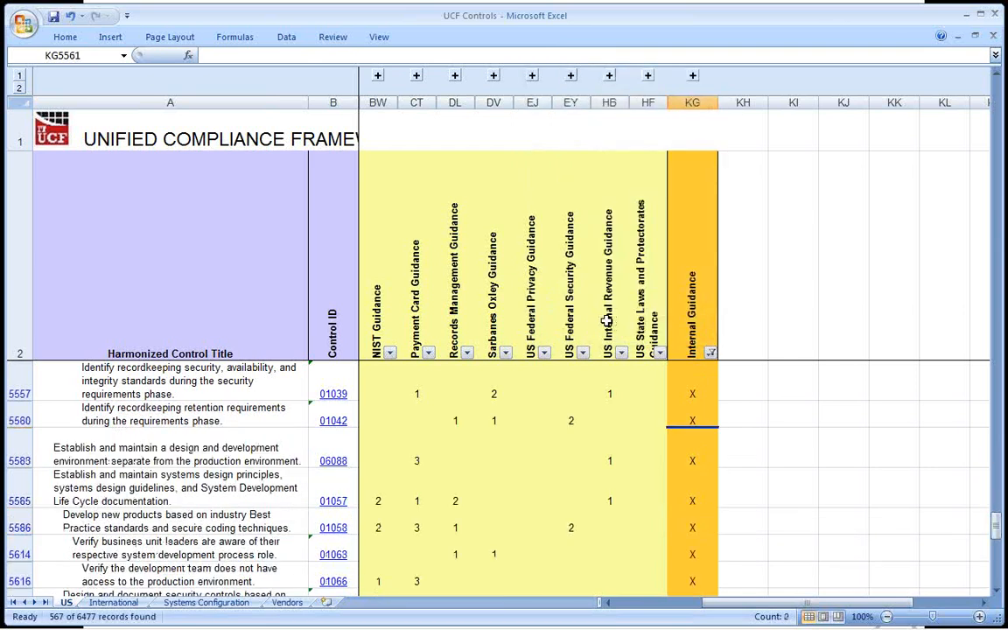
pyautogui.click(422, 102)
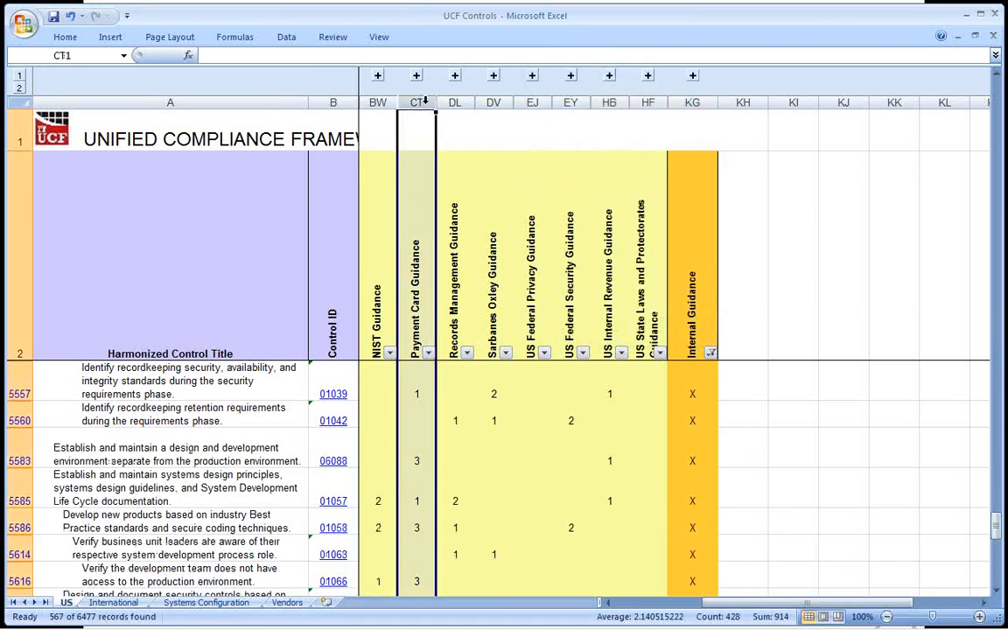
pyautogui.keyDown('ctrl'); pyautogui.click(494, 102); pyautogui.keyUp('ctrl')
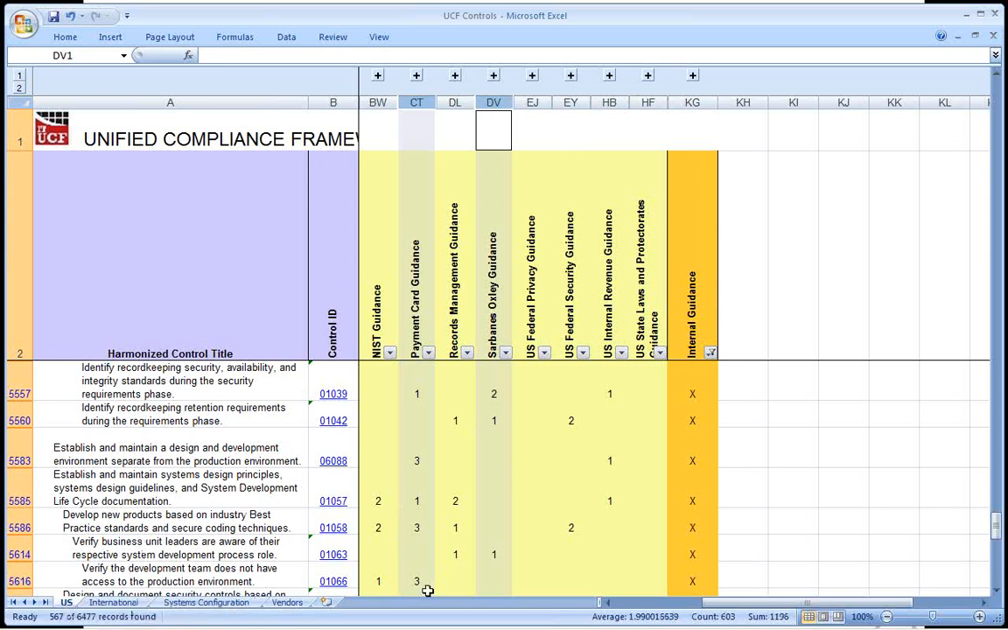
pyautogui.scroll(8, 645, 501)
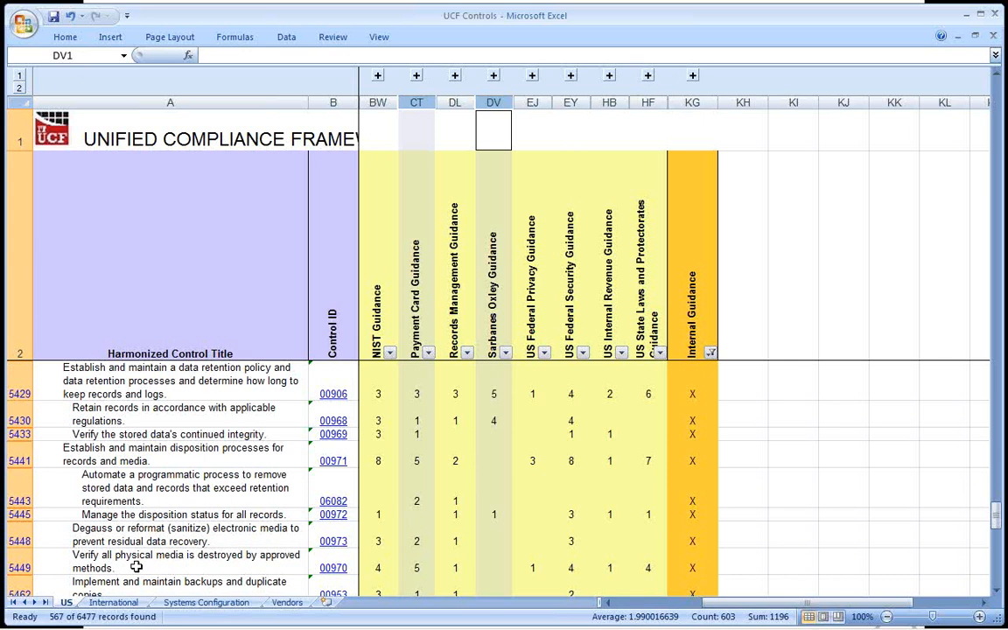
# View the International and Systems Configuration sheets, then return to the US sheet and highlight the NIST Guidance column.
pyautogui.click(118, 604)
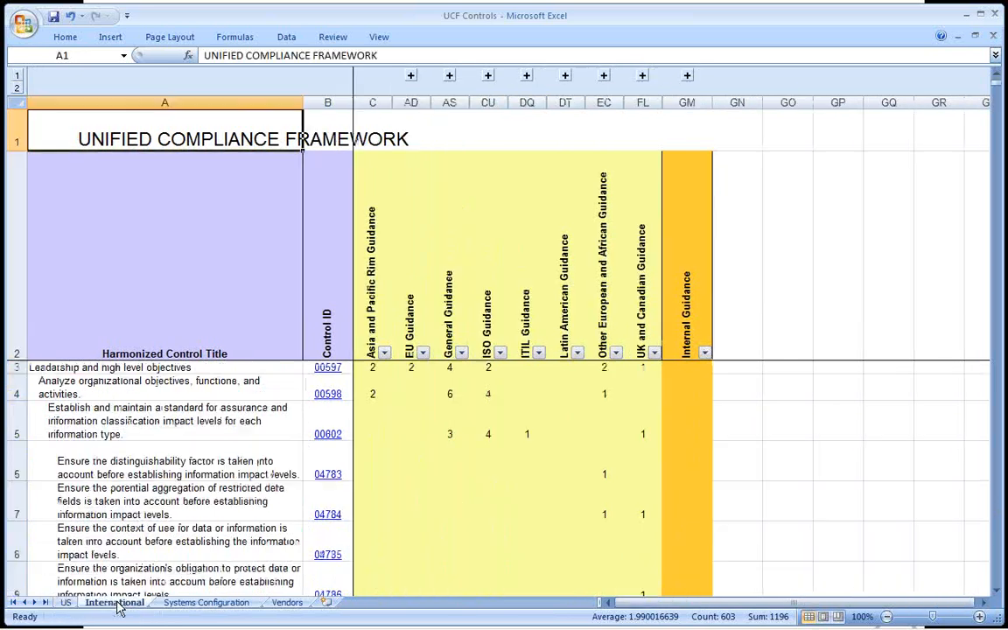
pyautogui.click(170, 604)
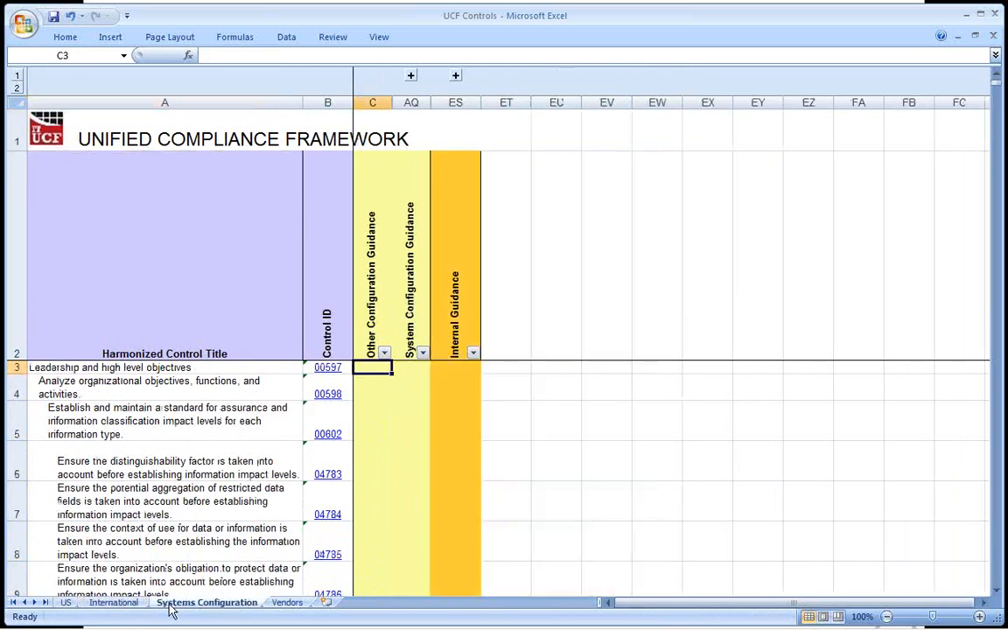
pyautogui.click(66, 604)
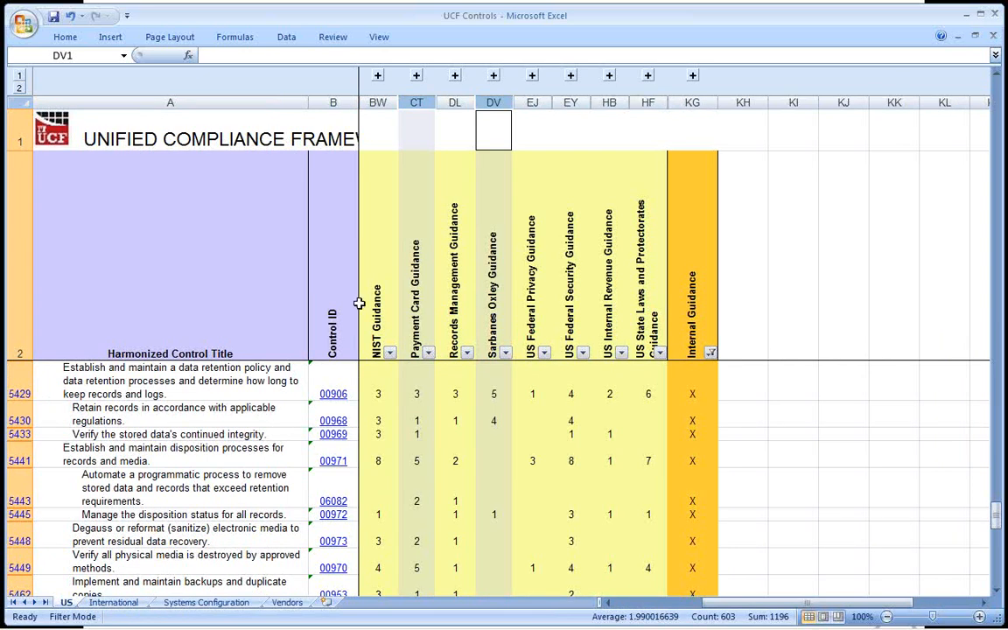
pyautogui.click(377, 102)
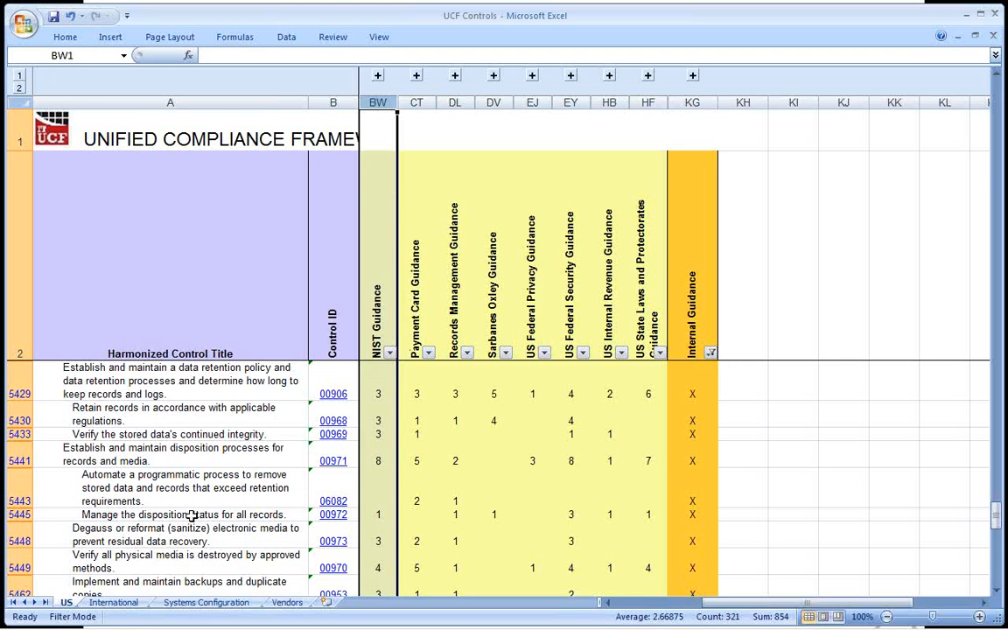
# Copy all guidance columns of the International sheet, from Asia and Pacific Rim Guidance (C) through Internal Guidance (GM).
pyautogui.click(114, 603)
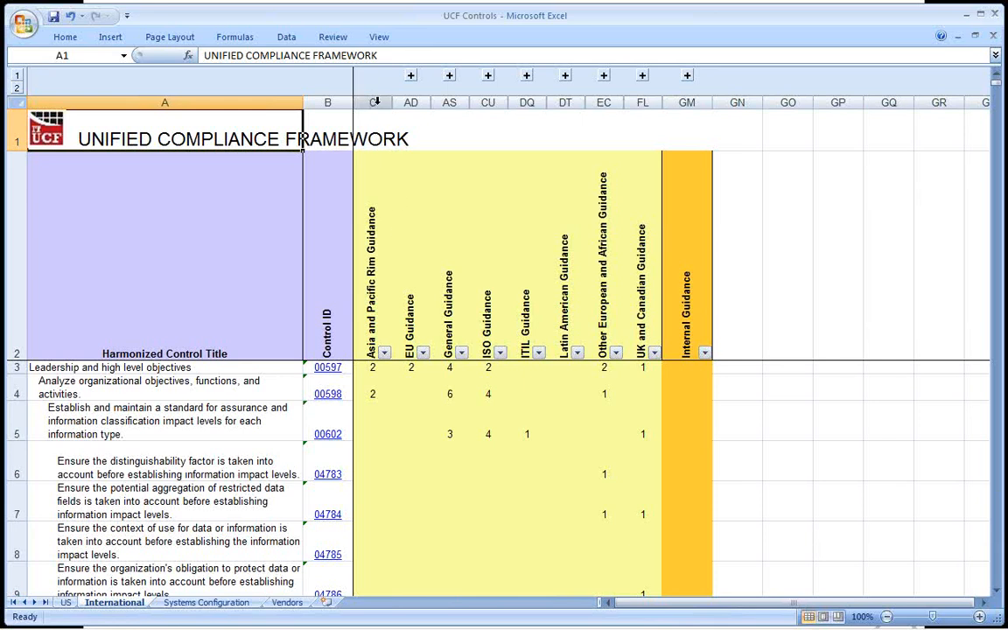
pyautogui.moveTo(374, 102); pyautogui.dragTo(712, 99)
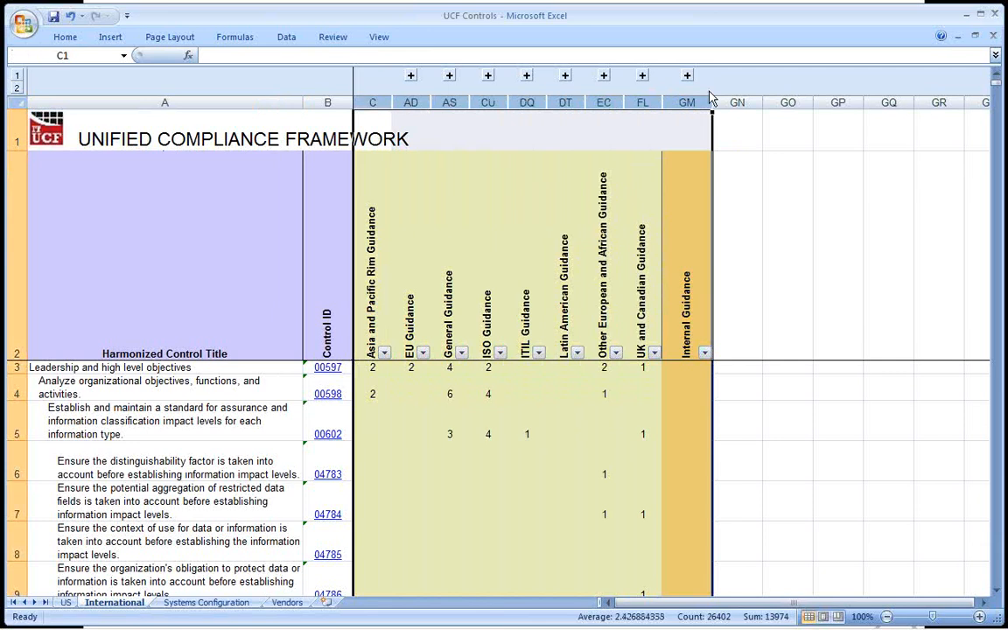
pyautogui.hotkey('ctrl', 'c')
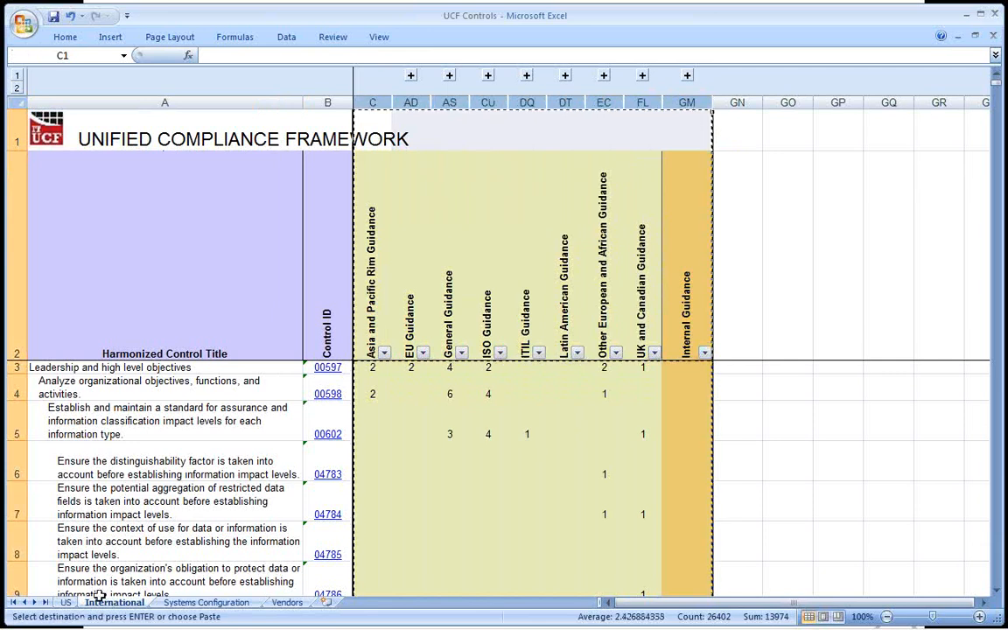
# Return to the US sheet and reset its Internal Guidance filter to show all rows, including blanks.
pyautogui.click(65, 604)
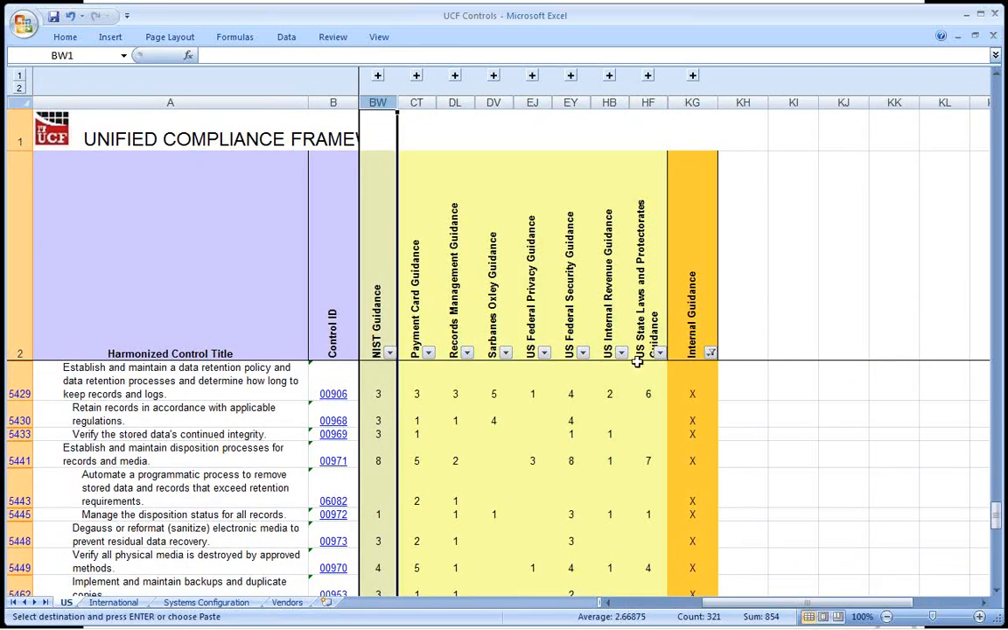
pyautogui.click(711, 352)
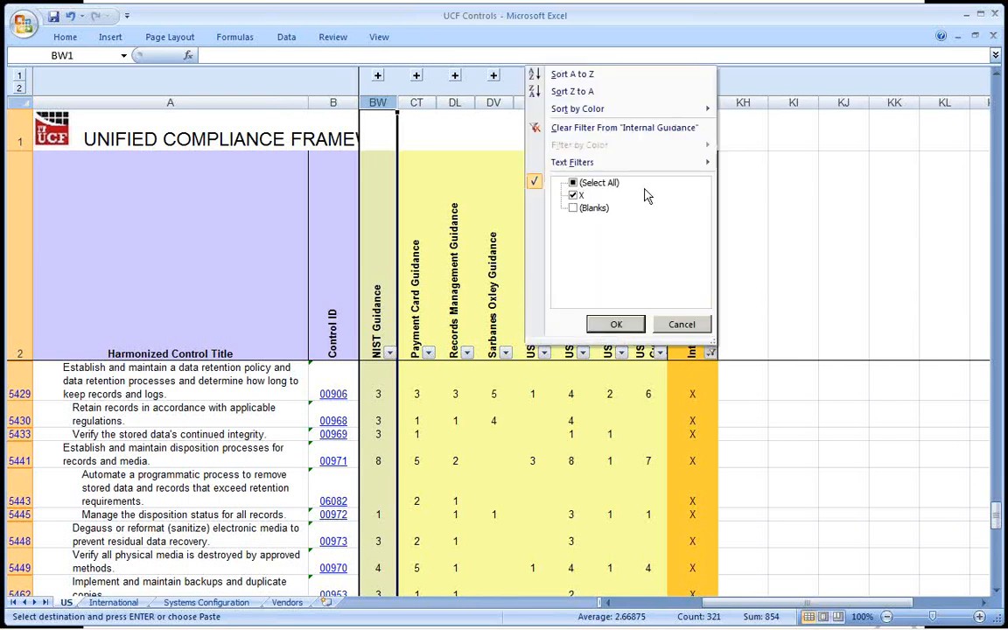
pyautogui.click(613, 185)
pyautogui.click(618, 324)
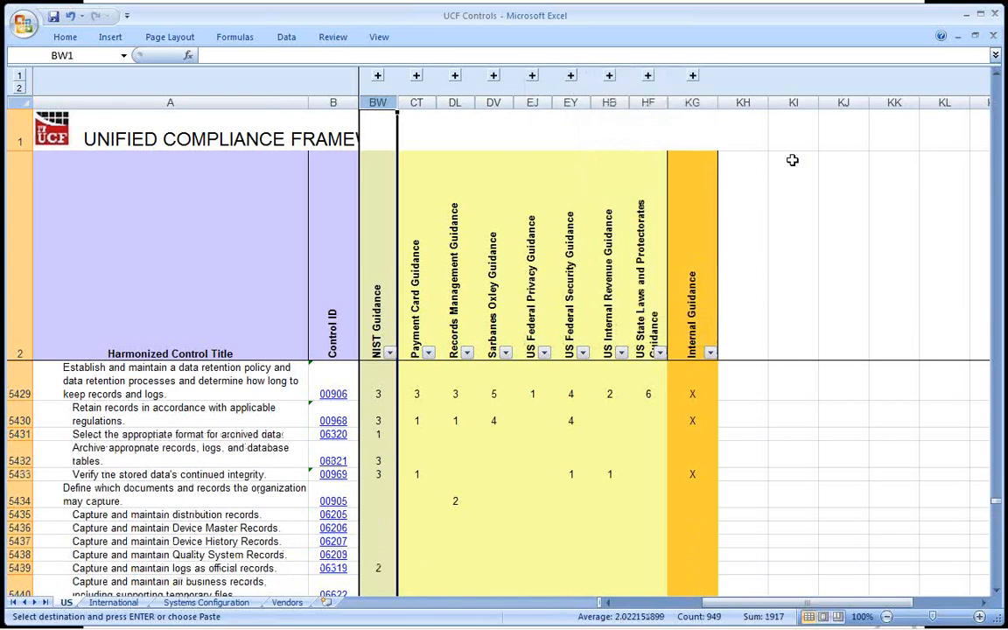
# Paste the copied international guidance columns into the US sheet starting at KH1, and review them through the last column.
pyautogui.click(761, 136)
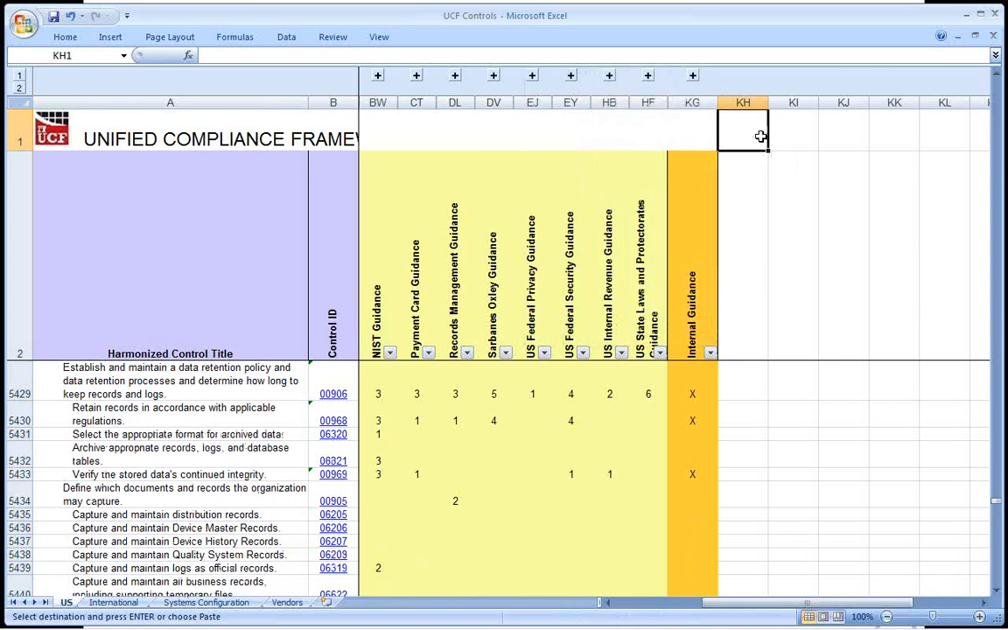
pyautogui.press('Return')
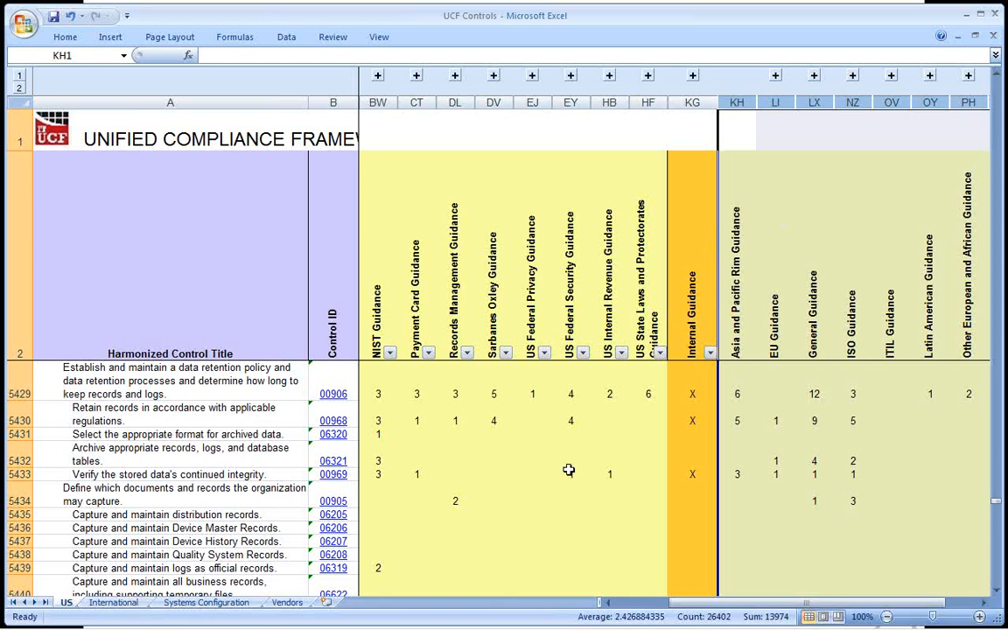
pyautogui.click(745, 179)
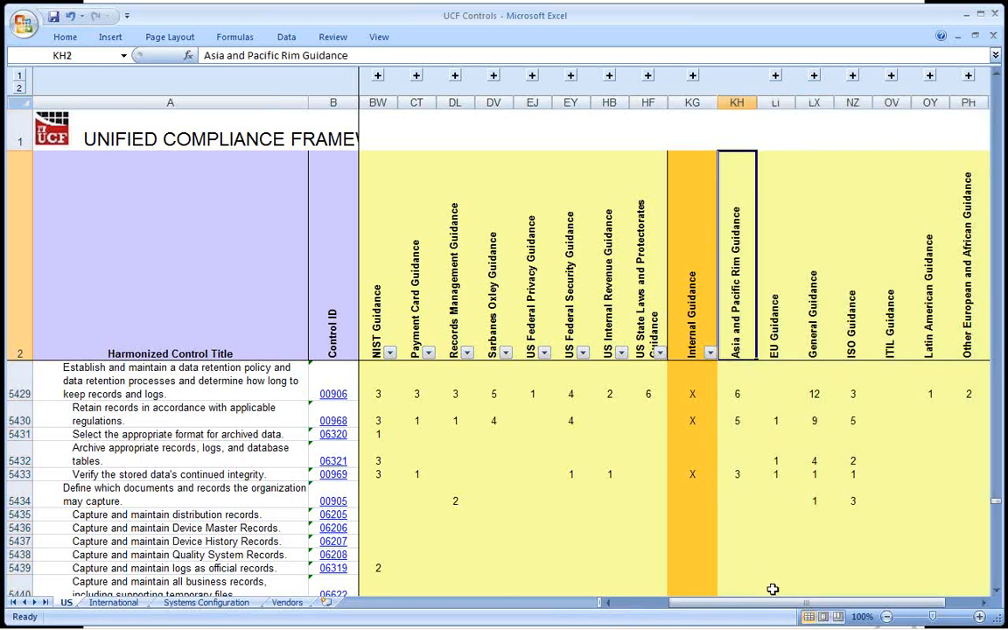
pyautogui.moveTo(773, 602); pyautogui.dragTo(800, 604)
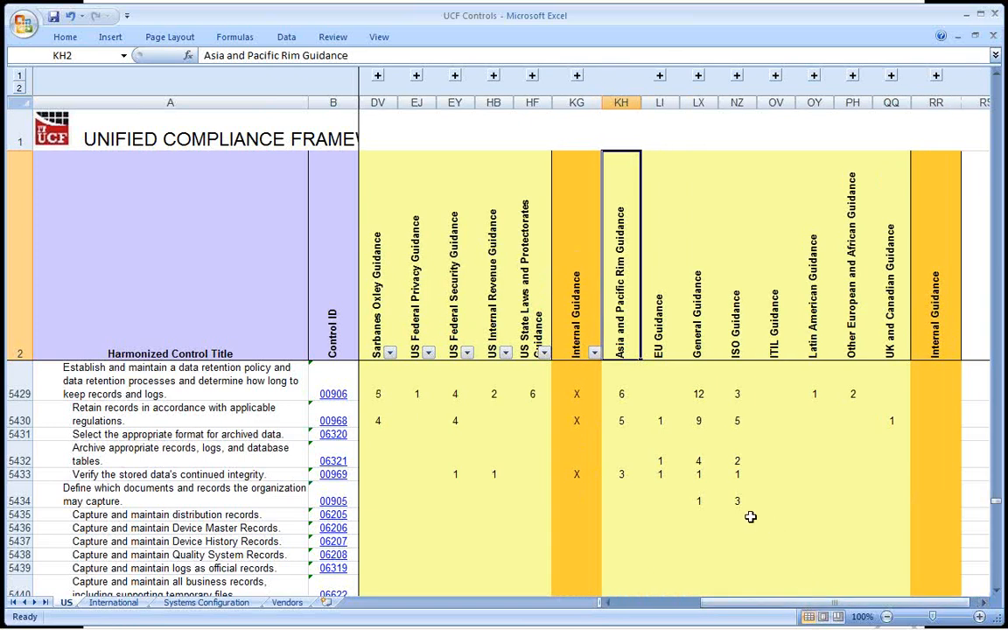
# Insert a new blank worksheet, then return to the US sheet and select the US Federal Security Guidance header.
pyautogui.click(331, 604)
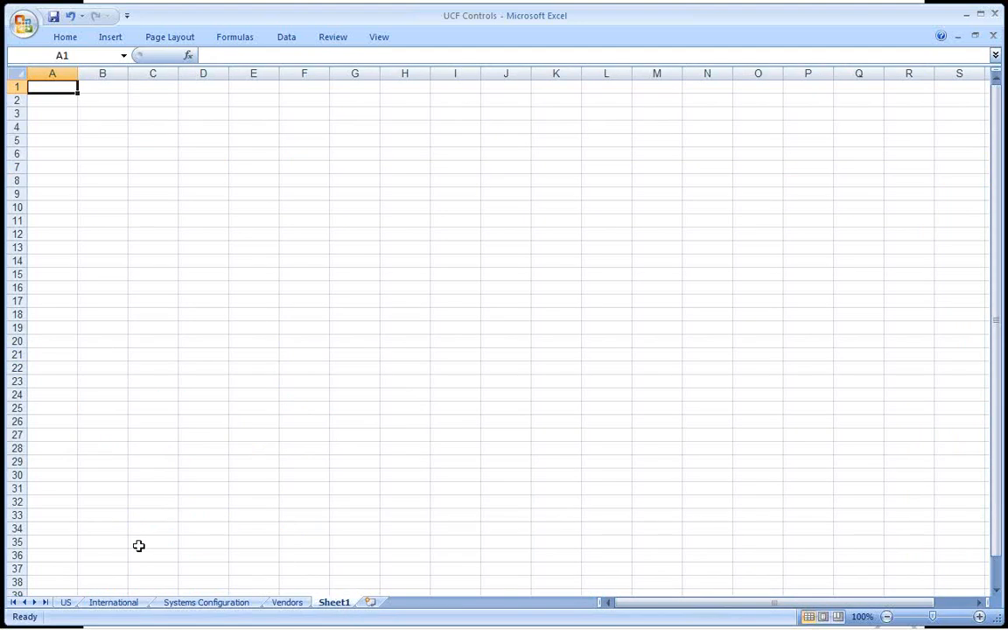
pyautogui.click(67, 603)
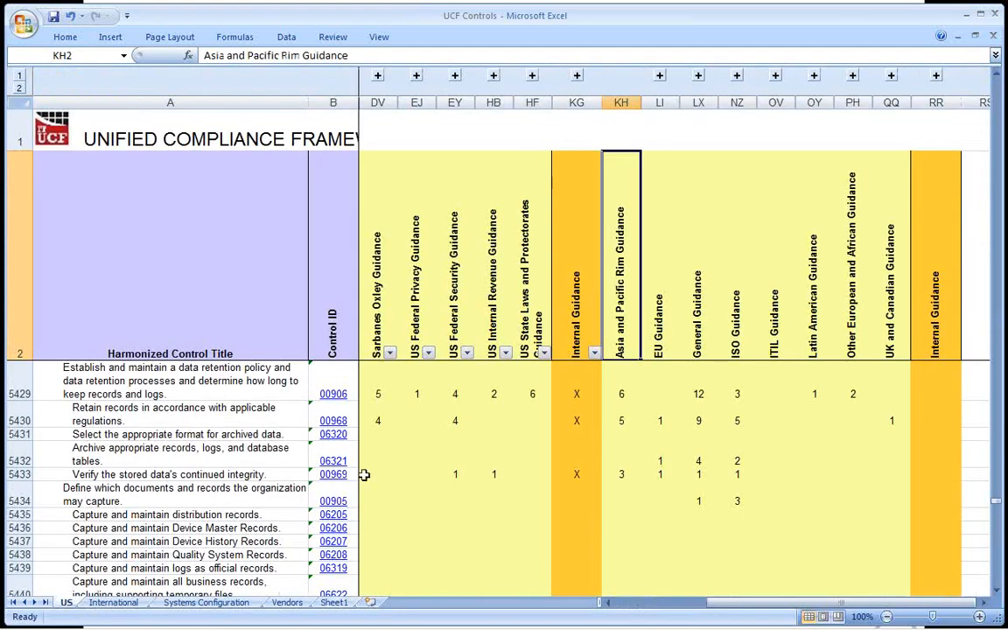
pyautogui.click(534, 341)
pyautogui.press('Left')
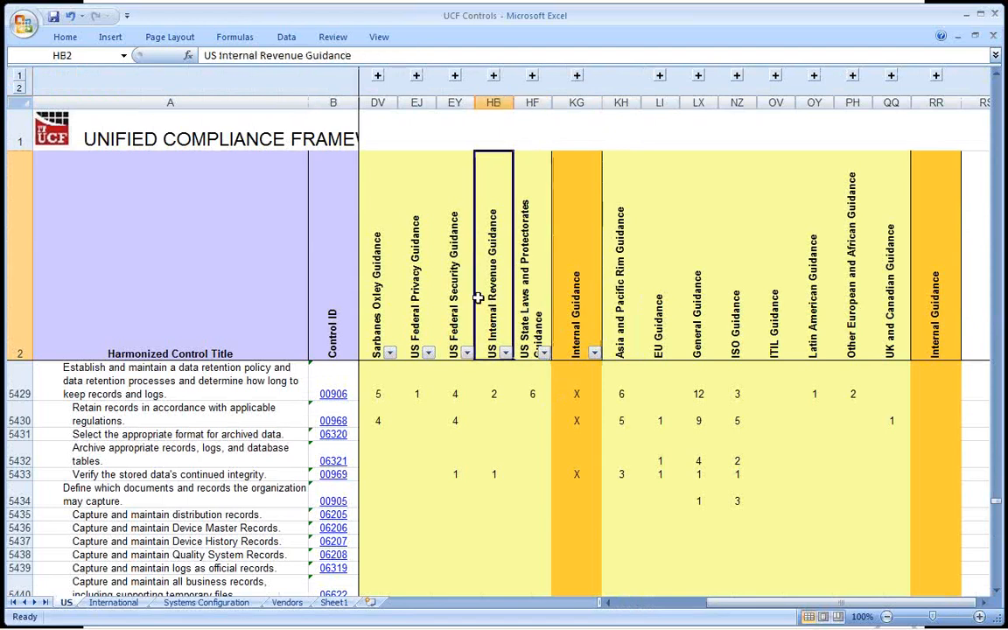
pyautogui.press('Left')
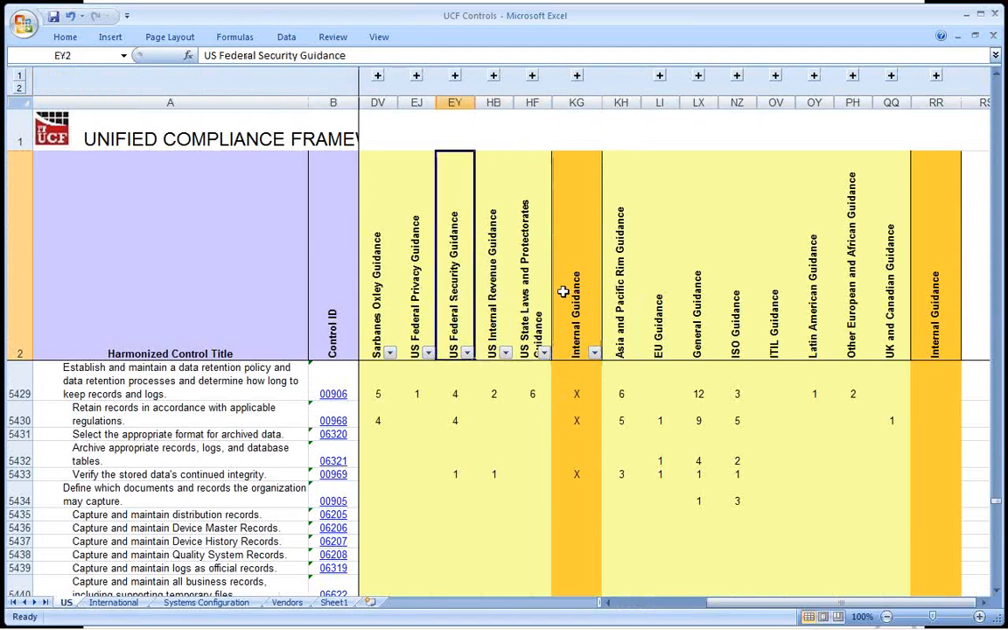
# Reapply the header filter from the Asia and Pacific Rim Guidance header to cover the pasted columns, and select the ISO Guidance column.
pyautogui.click(630, 293)
pyautogui.moveTo(631, 293)
pyautogui.mouseDown()
pyautogui.moveTo(711, 270)
pyautogui.moveTo(635, 300)
pyautogui.mouseUp()
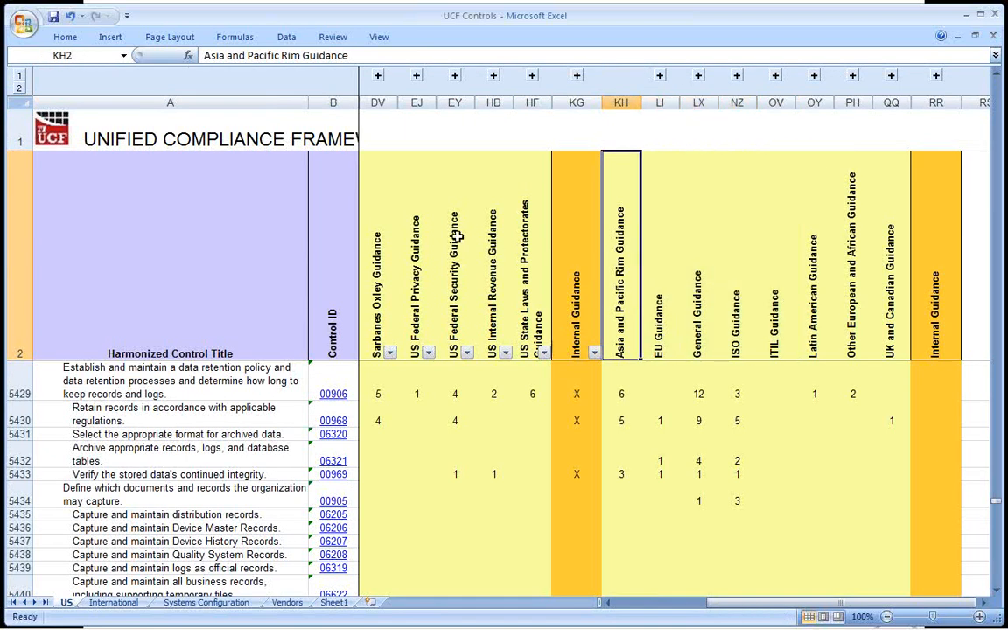
pyautogui.click(286, 39)
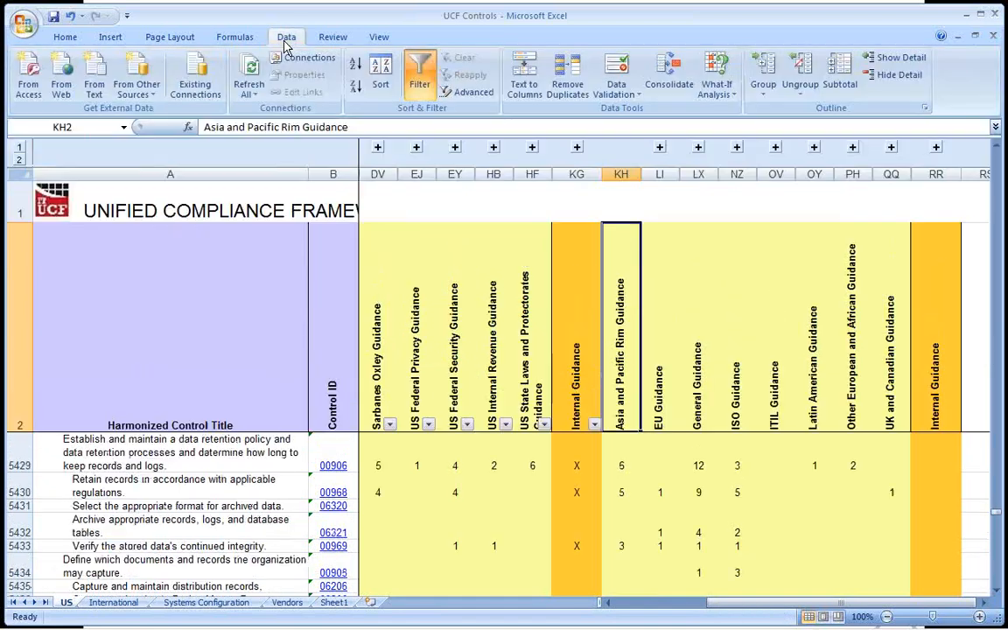
pyautogui.click(420, 77)
pyautogui.click(420, 77)
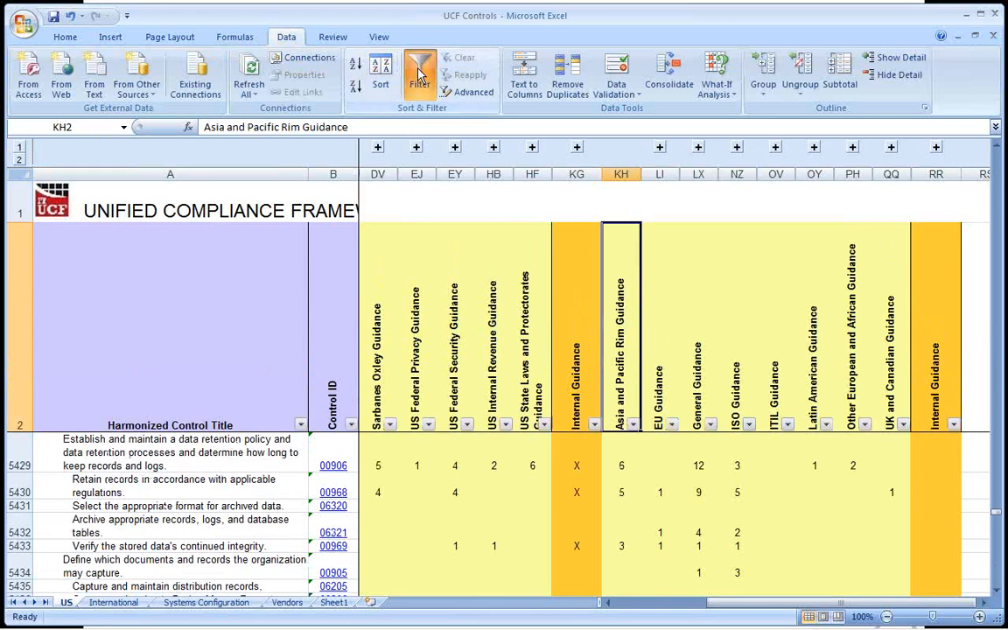
pyautogui.doubleClick(286, 38)
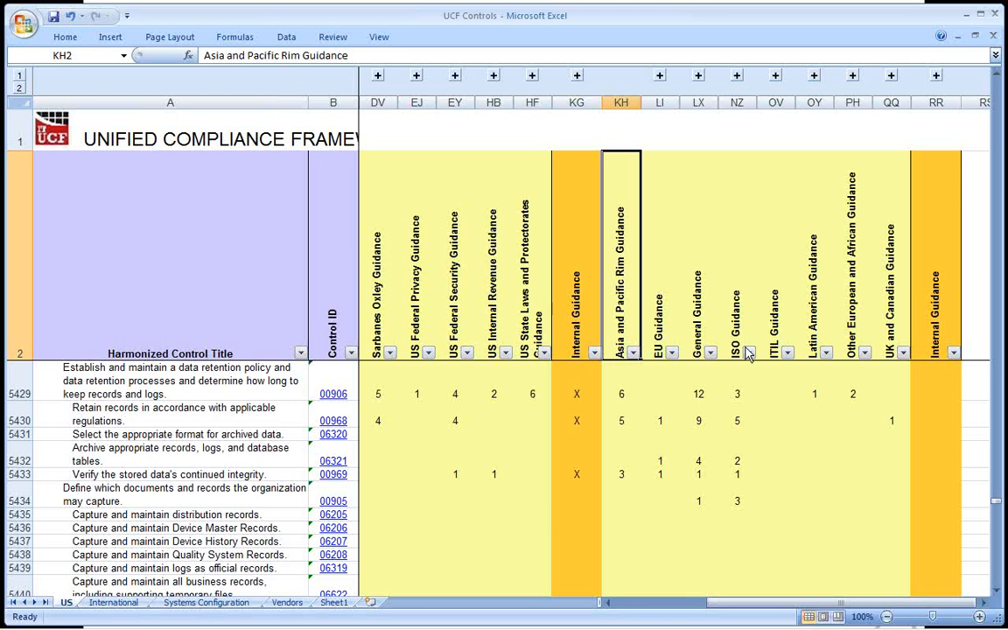
pyautogui.click(737, 103)
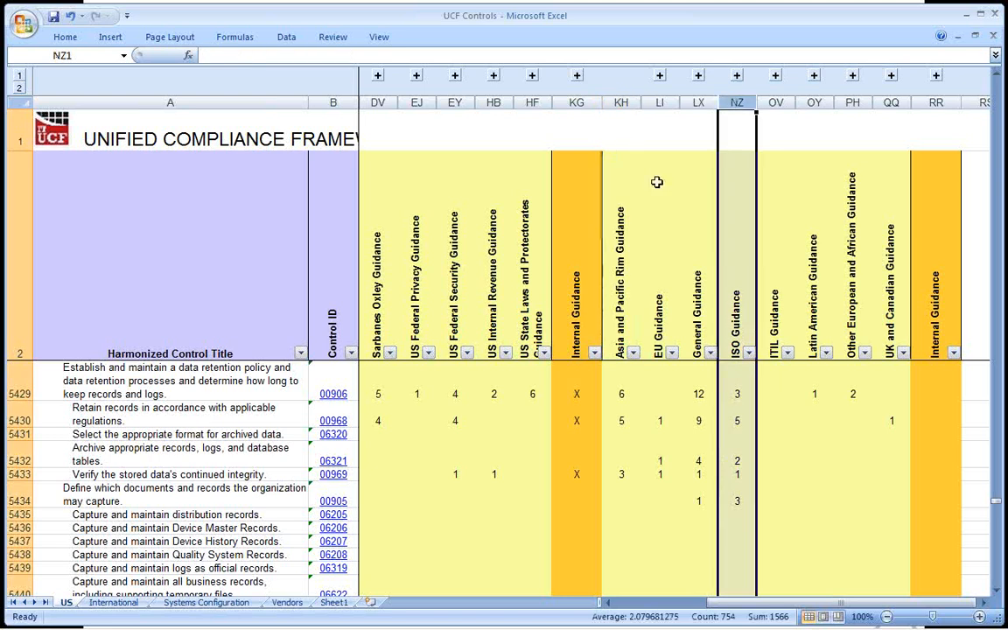
# Select the Internal Guidance and ISO Guidance columns in turn, then expand the ISO Guidance group and select the ISOIEC 27001 header.
pyautogui.keyDown('ctrl'); pyautogui.click(577, 102); pyautogui.keyUp('ctrl')
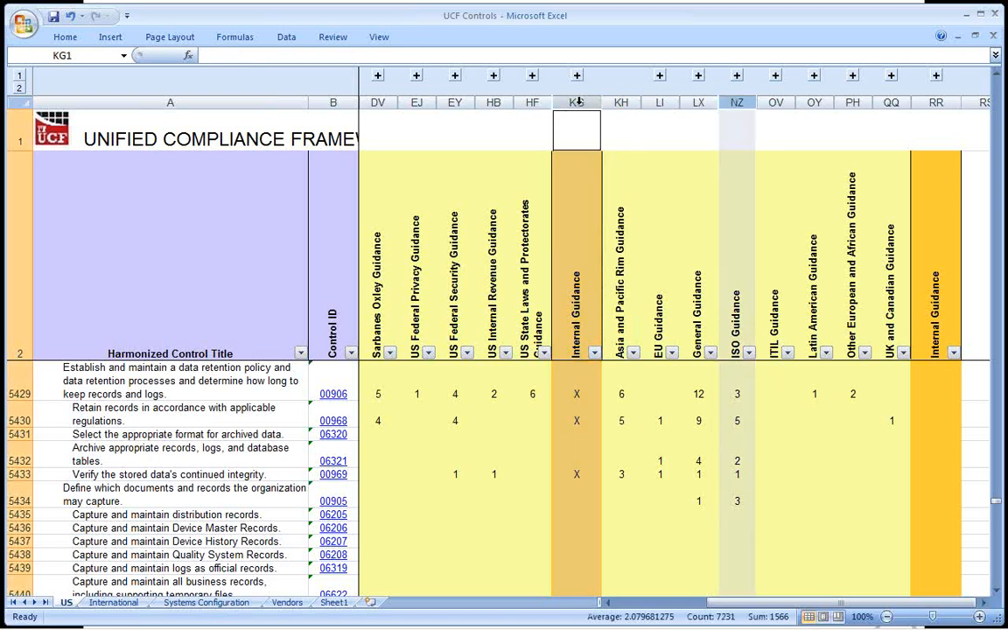
pyautogui.click(740, 102)
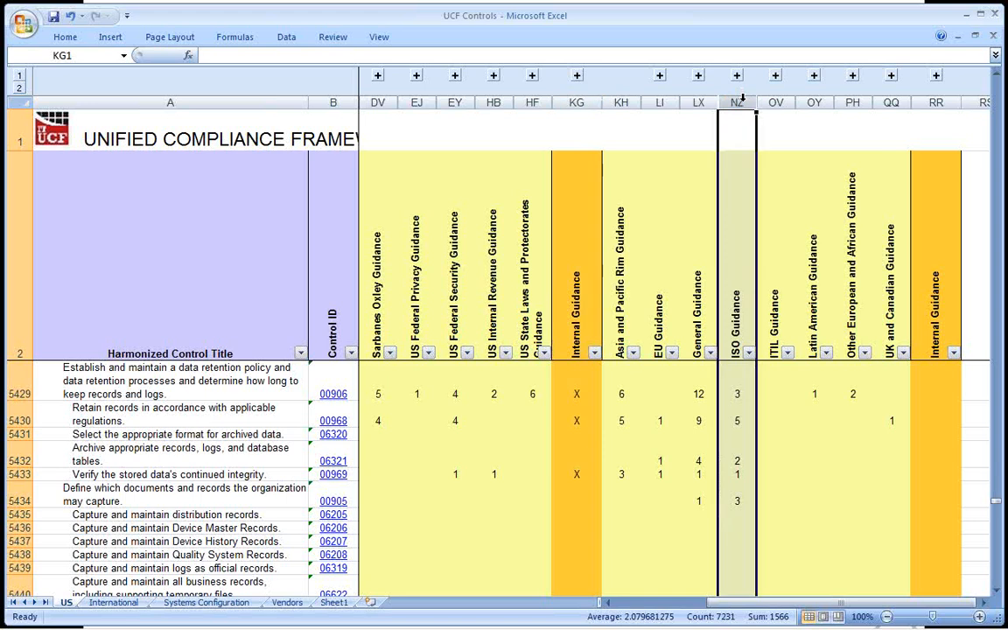
pyautogui.click(775, 75)
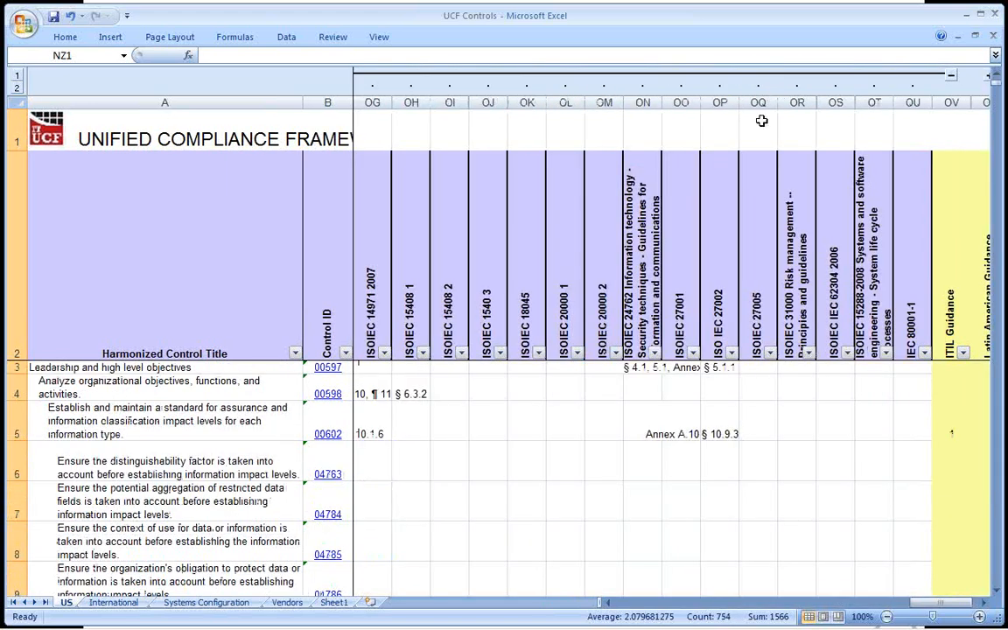
pyautogui.click(682, 226)
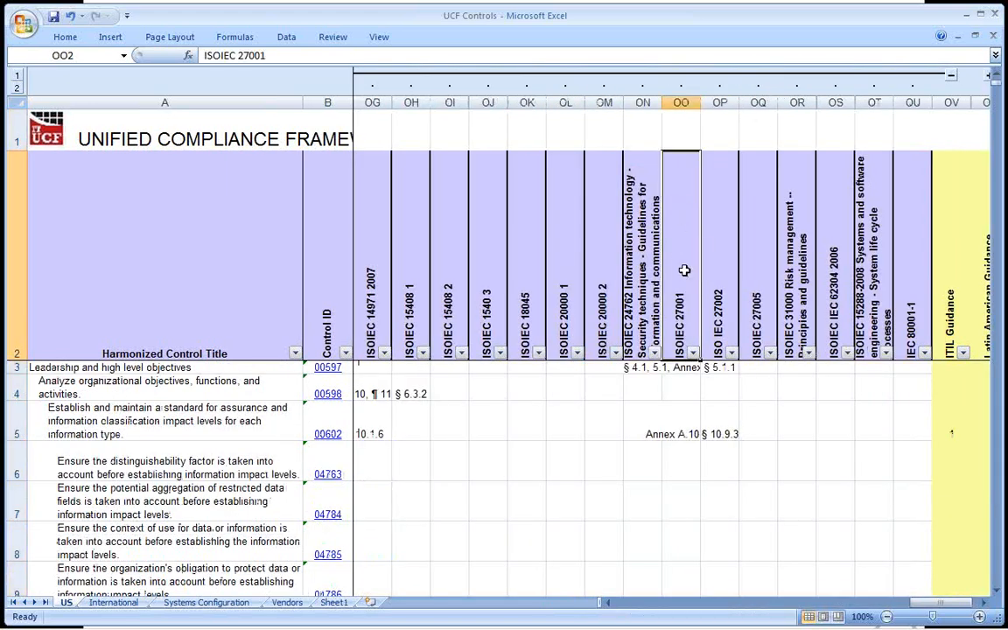
# Filter the ISOIEC 27001 column to exclude blanks so only controls with a citation are listed.
pyautogui.click(693, 352)
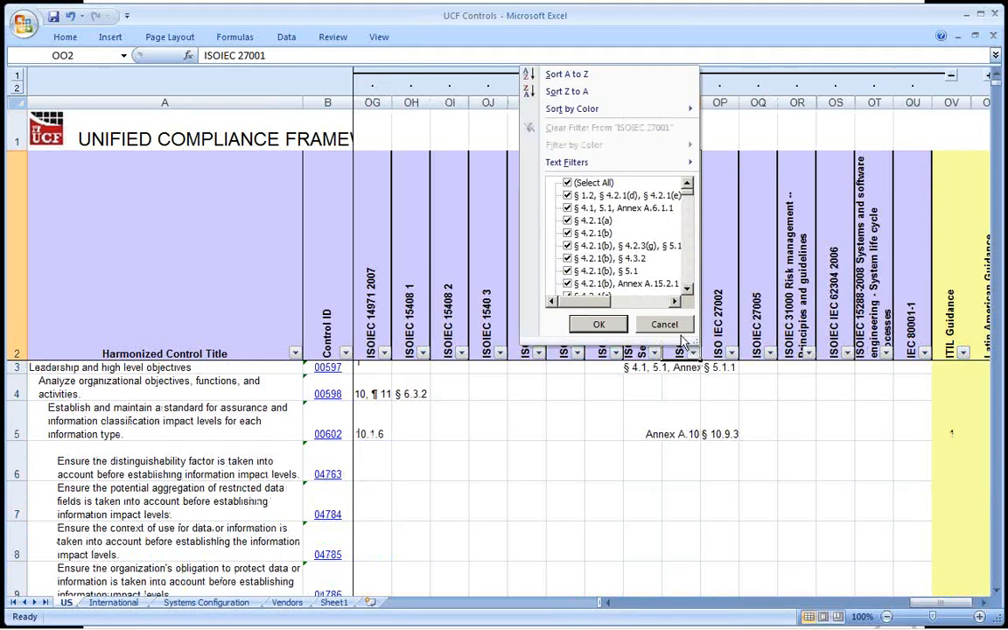
pyautogui.scroll(-15, 578, 232)
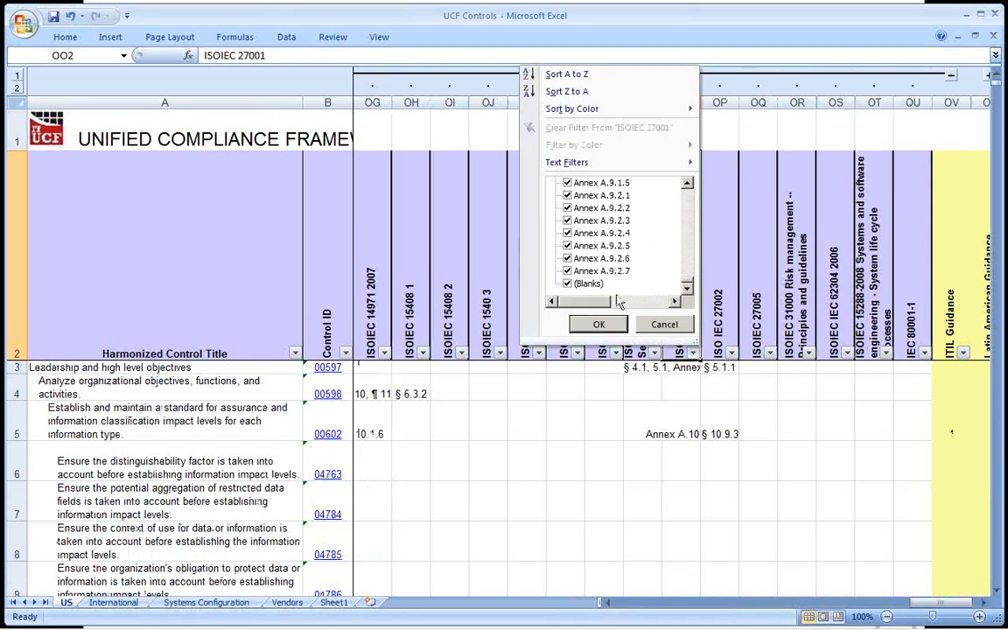
pyautogui.click(569, 284)
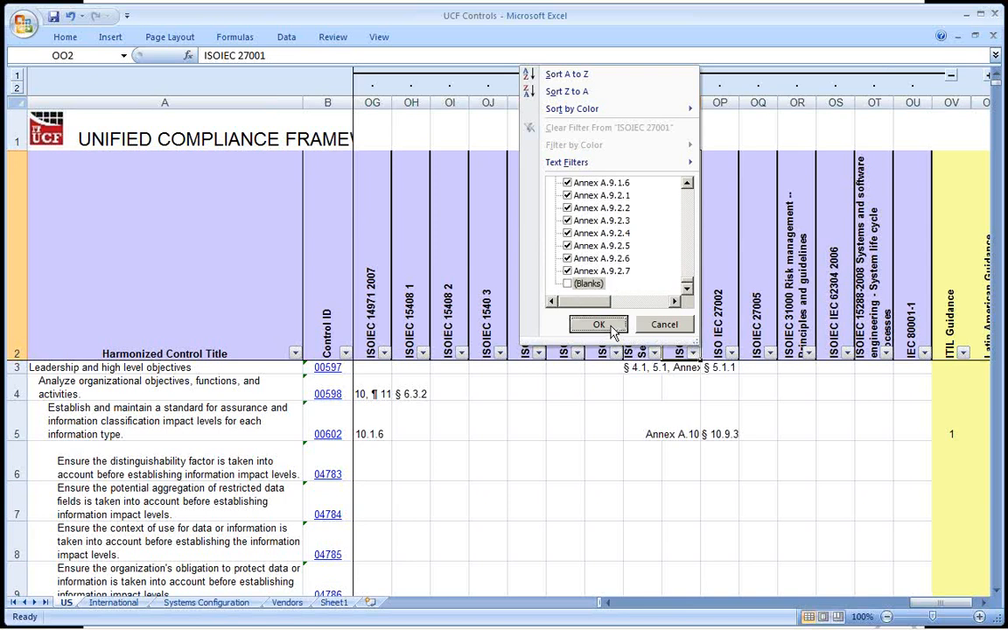
pyautogui.click(599, 324)
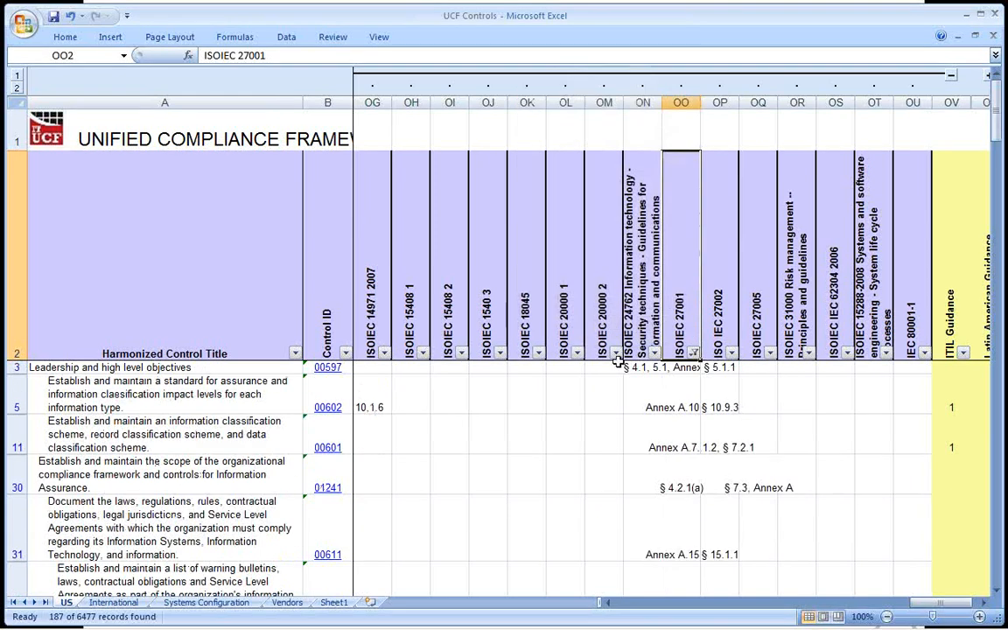
# Review the Internal Guidance marks for the ISOIEC 27001 controls, then filter the Internal Guidance column to rows marked X.
pyautogui.click(718, 603)
pyautogui.moveTo(616, 401); pyautogui.dragTo(612, 490)
pyautogui.scroll(-5, 613, 489)
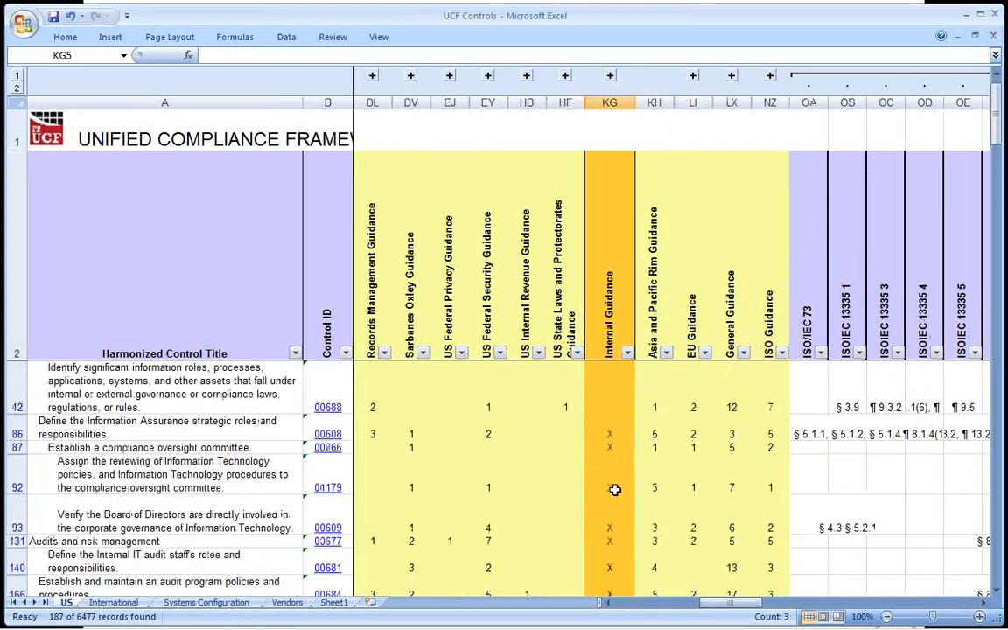
pyautogui.scroll(-2, 615, 490)
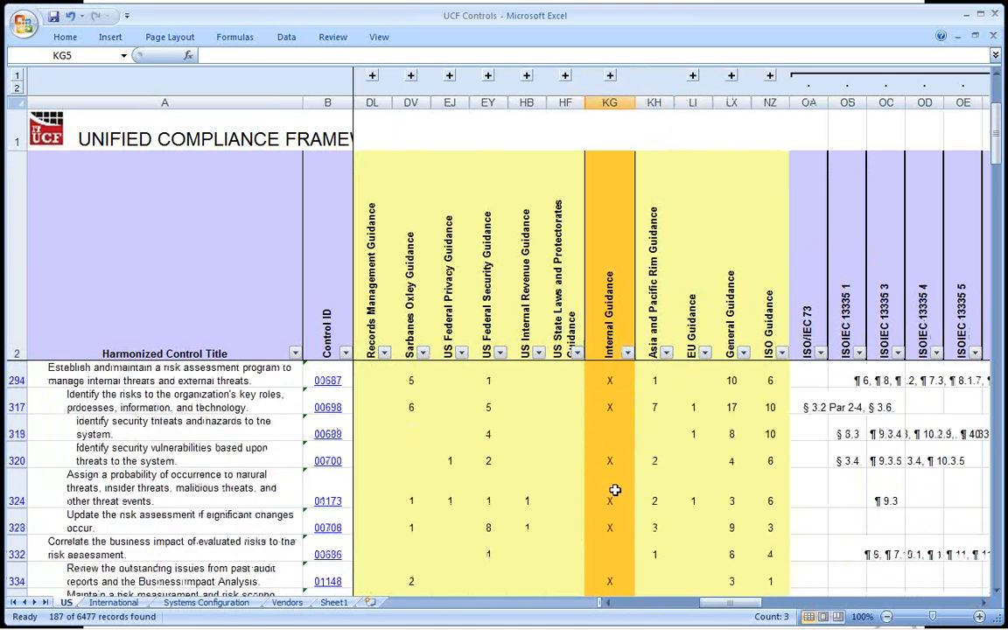
pyautogui.scroll(-6, 615, 491)
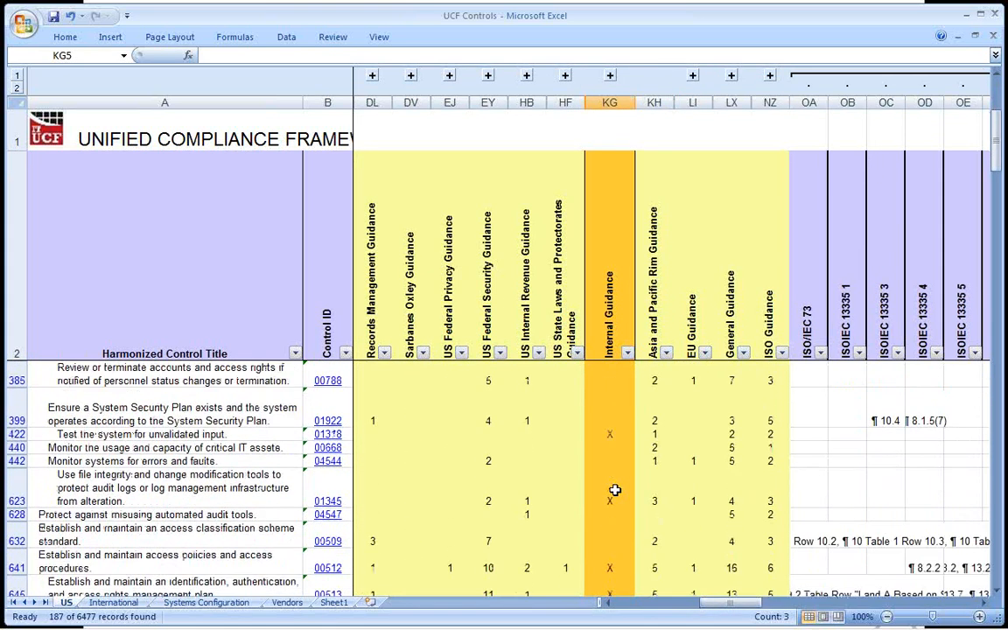
pyautogui.scroll(-3, 616, 490)
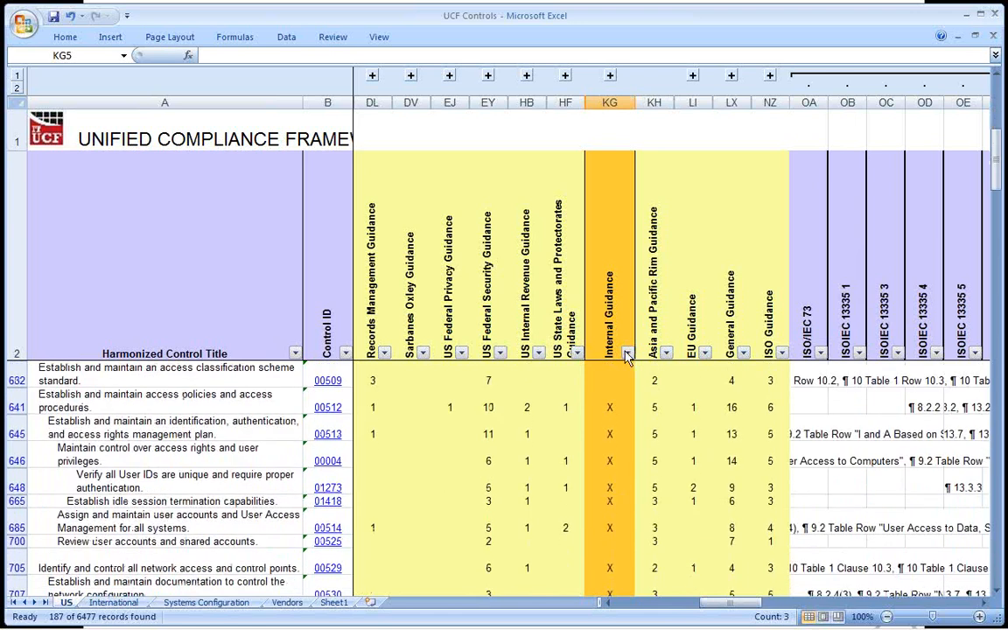
pyautogui.click(627, 353)
pyautogui.click(510, 210)
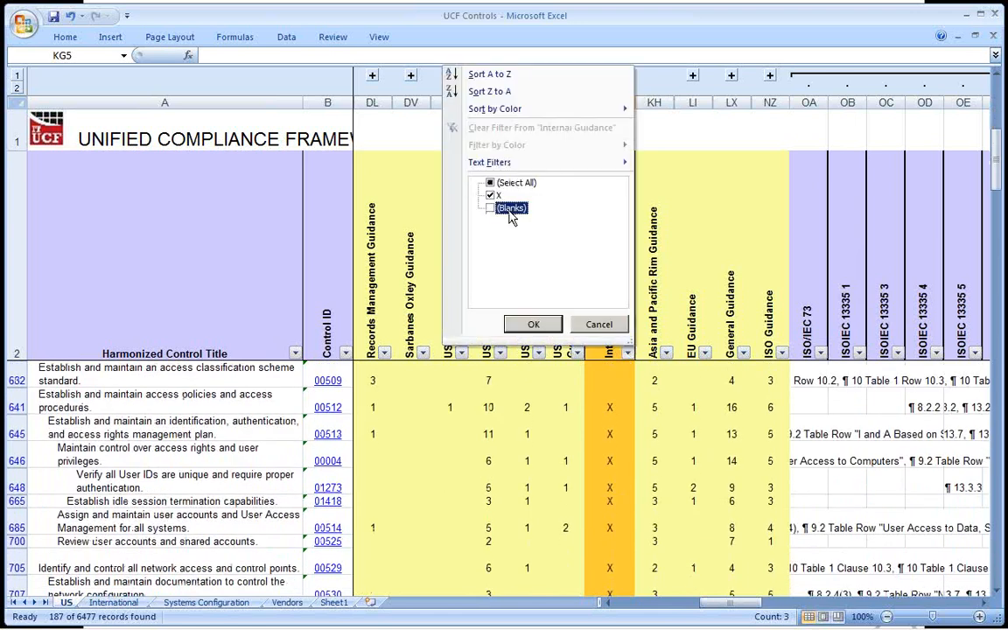
pyautogui.click(533, 324)
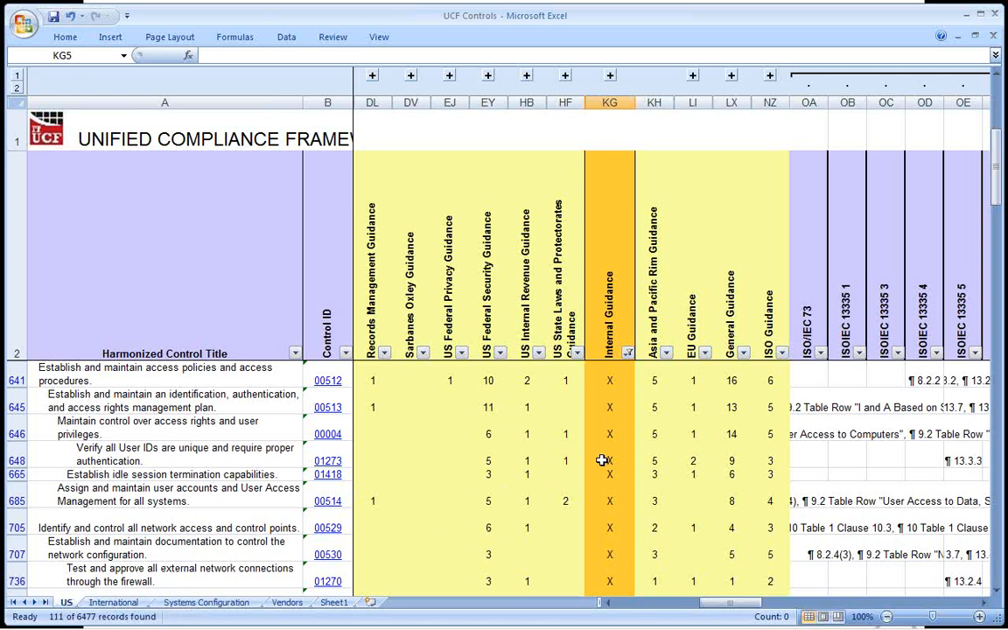
# Switch the Internal Guidance filter to show only blanks, and review the ISOIEC 27001 controls that are not marked.
pyautogui.click(628, 352)
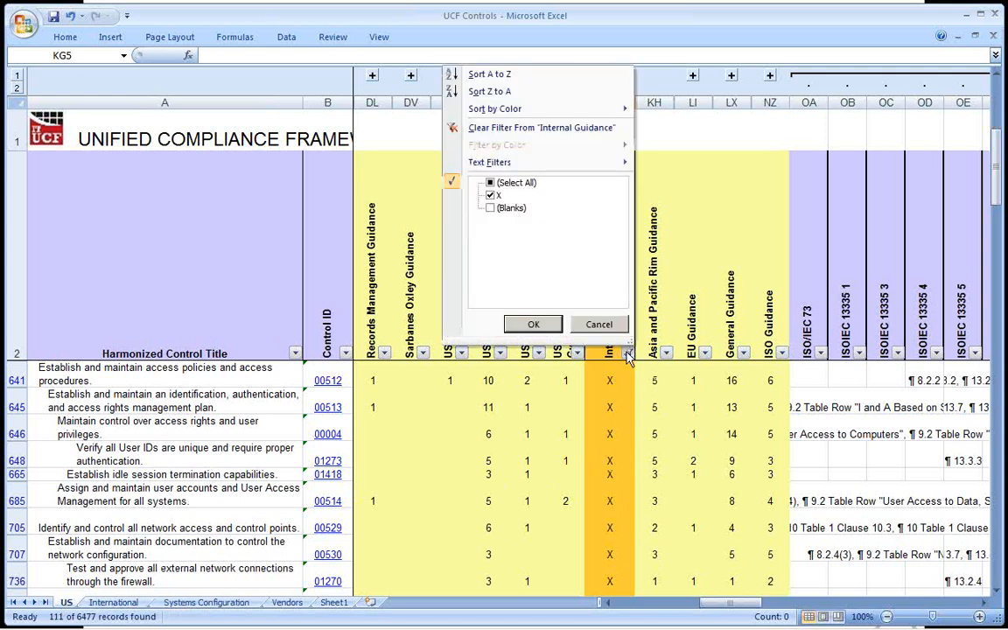
pyautogui.click(490, 208)
pyautogui.click(491, 196)
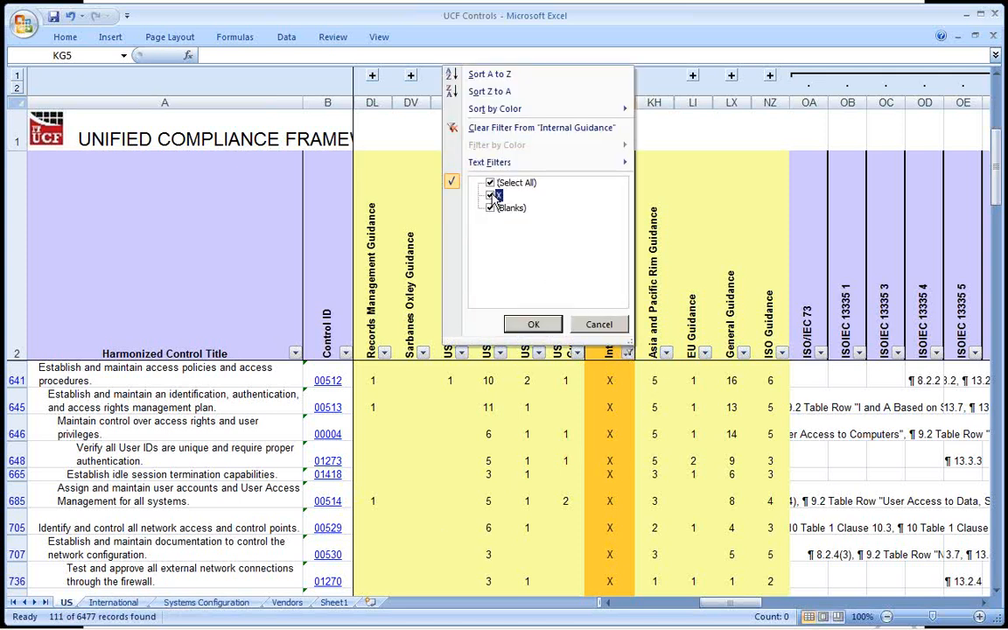
pyautogui.click(533, 324)
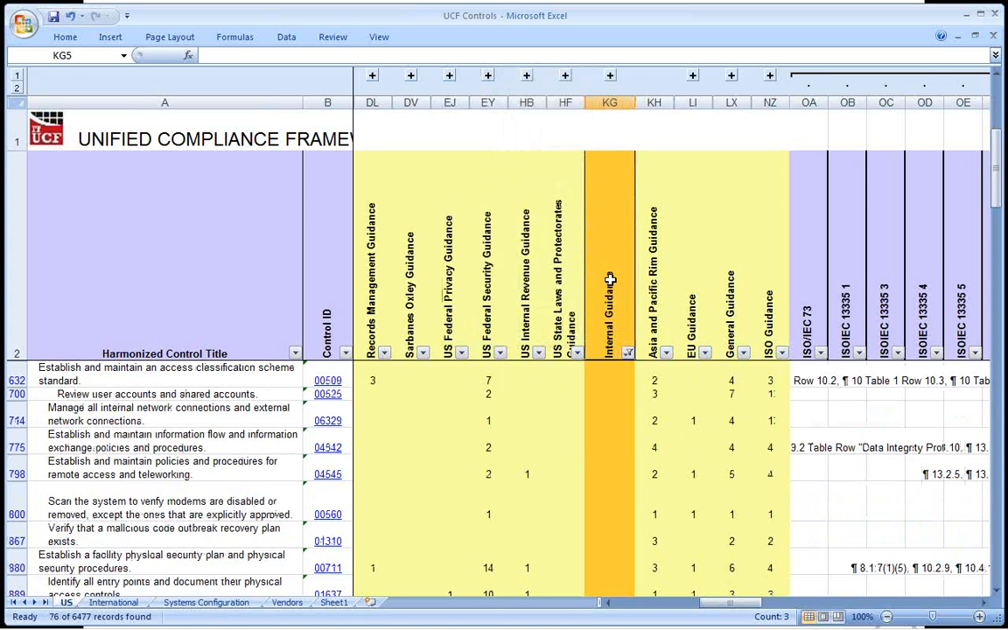
pyautogui.scroll(-3, 610, 280)
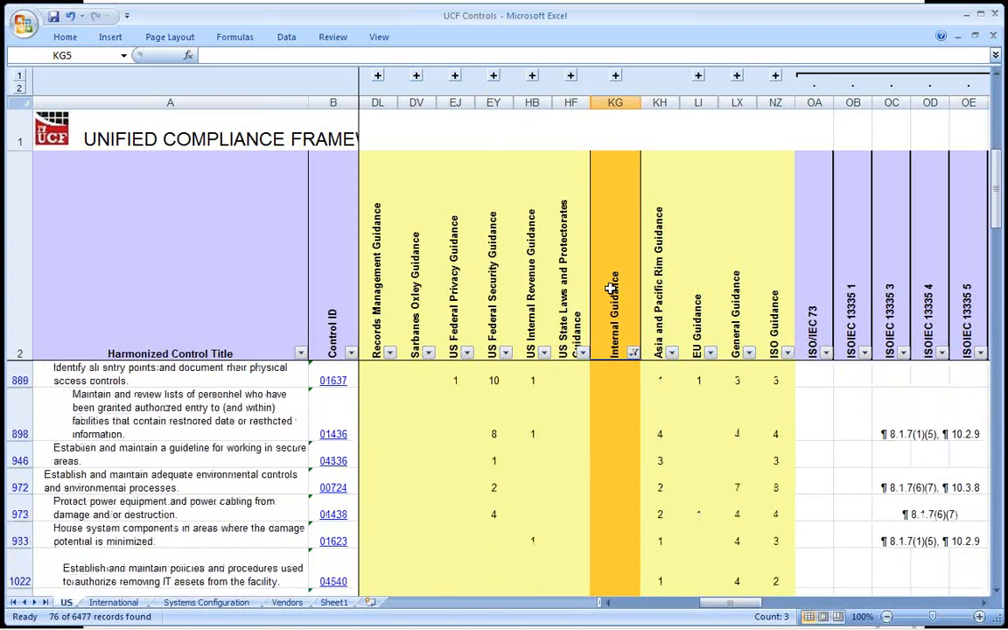
pyautogui.scroll(6, 610, 288)
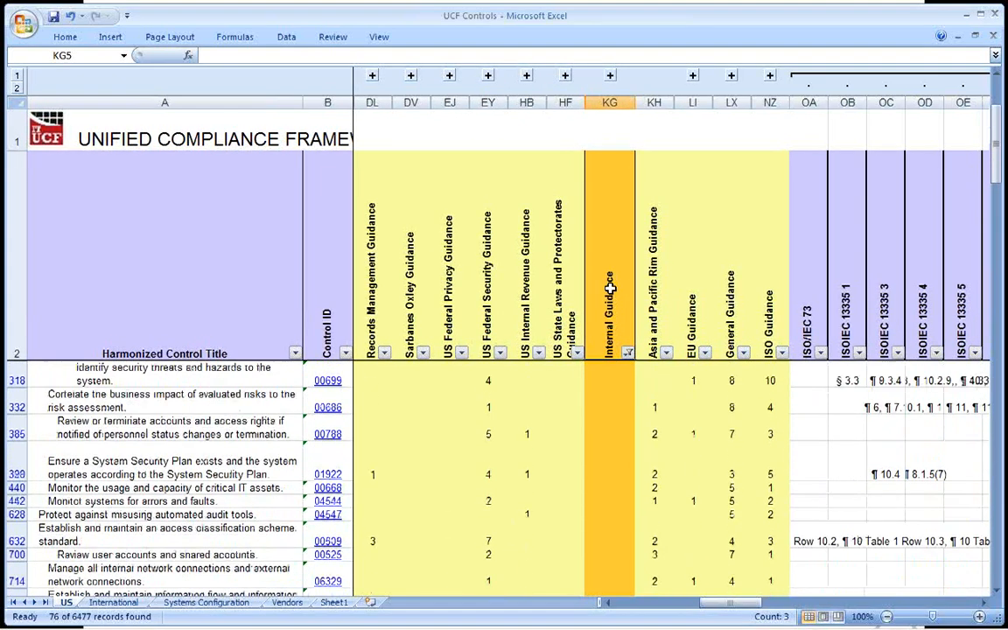
pyautogui.scroll(1, 610, 289)
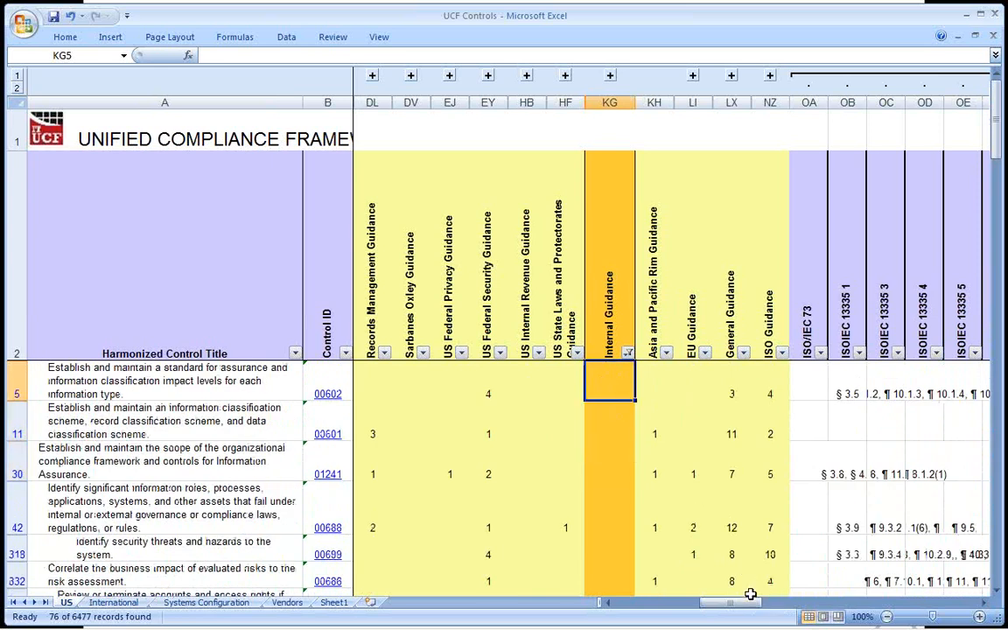
pyautogui.moveTo(755, 602); pyautogui.dragTo(814, 609)
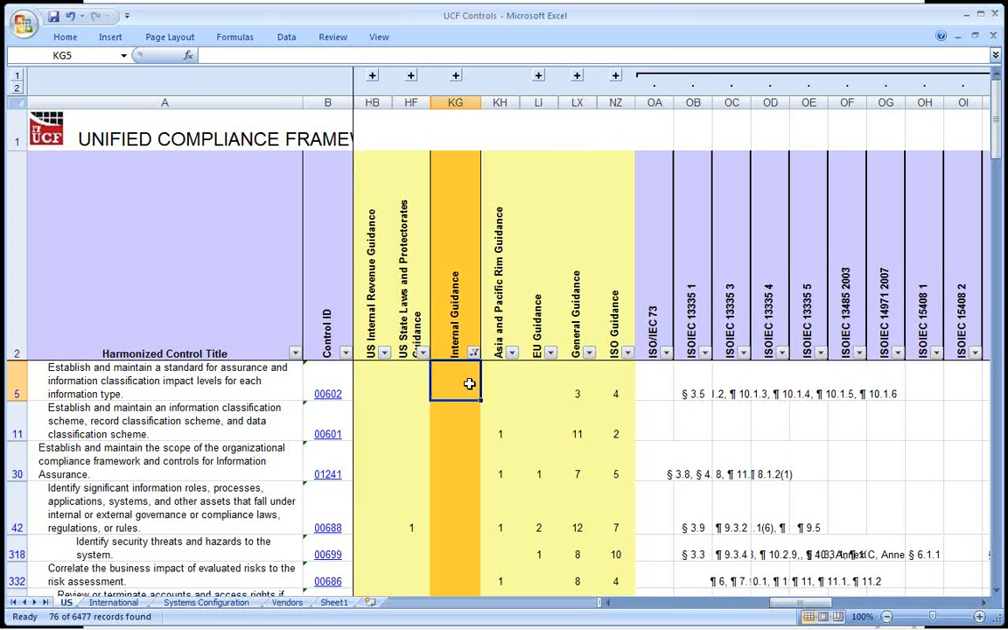
# Set the Internal Guidance filter back to show only rows marked X, with blanks excluded.
pyautogui.click(474, 352)
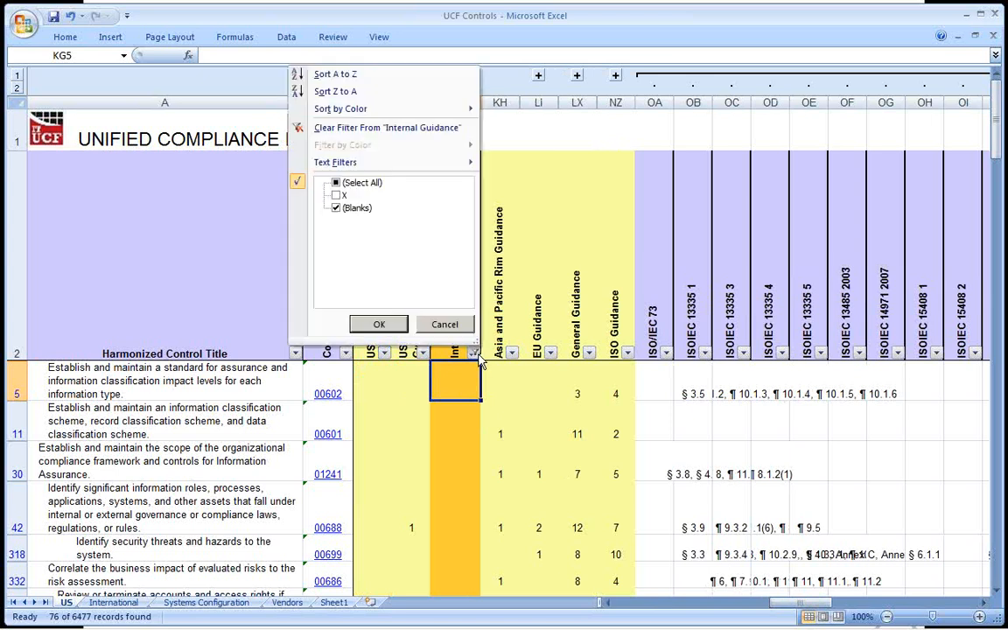
pyautogui.click(336, 195)
pyautogui.click(336, 208)
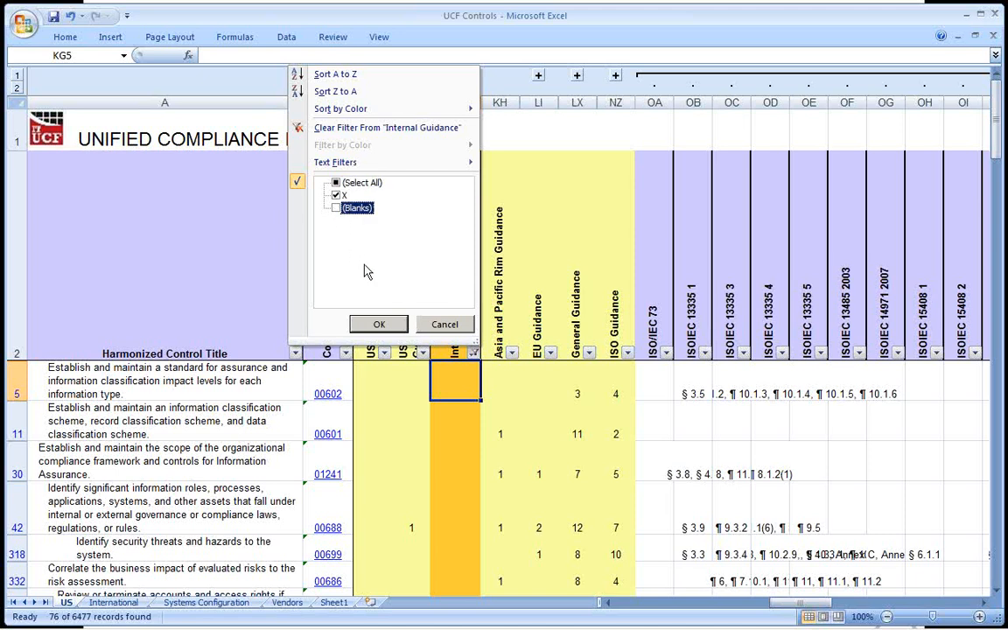
pyautogui.click(381, 323)
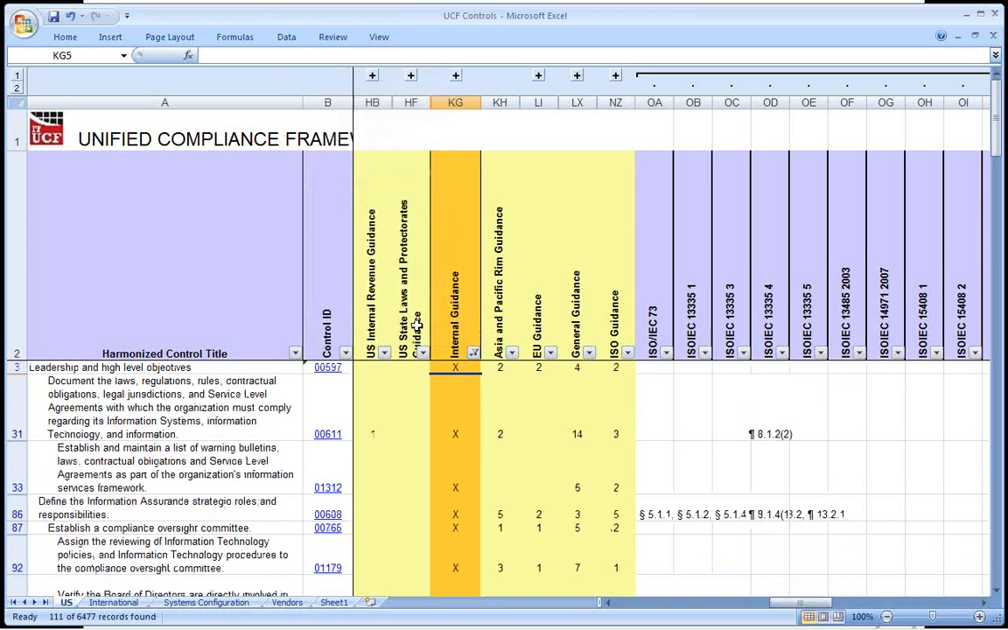
# Point out the guidance sources by selecting the Sarbanes Oxley and Payment Card columns together, then the ISOIEC 27001 column.
pyautogui.click(465, 317)
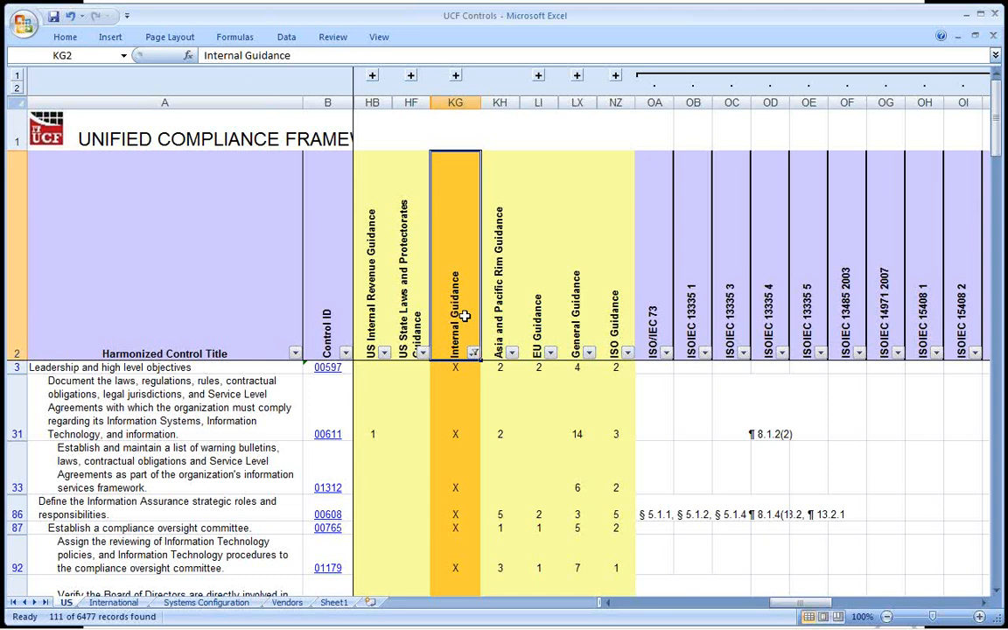
pyautogui.press('Down')
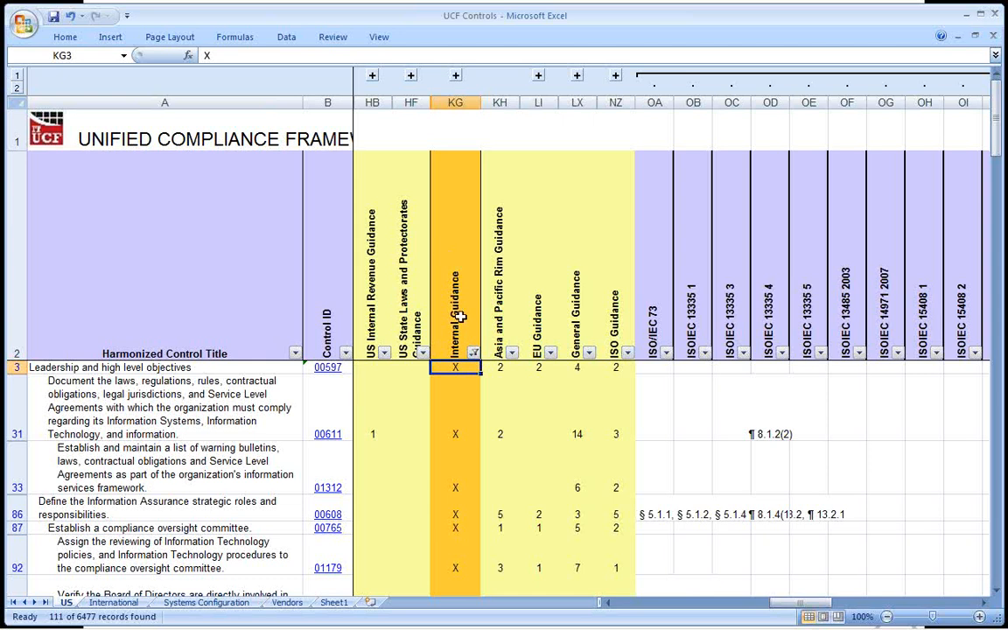
pyautogui.click(628, 601)
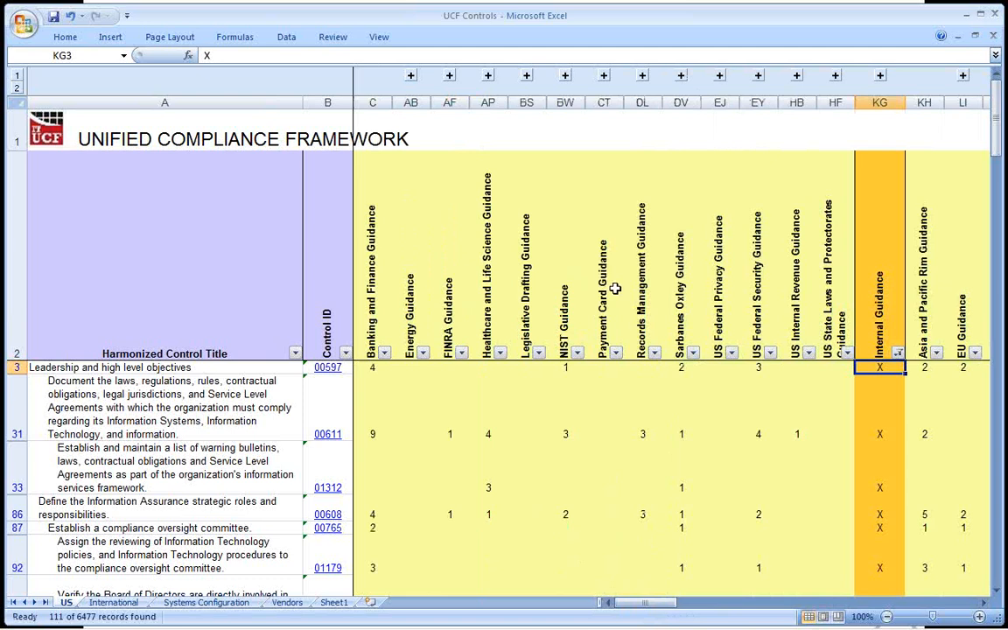
pyautogui.click(681, 102)
pyautogui.keyDown('ctrl'); pyautogui.click(604, 102); pyautogui.keyUp('ctrl')
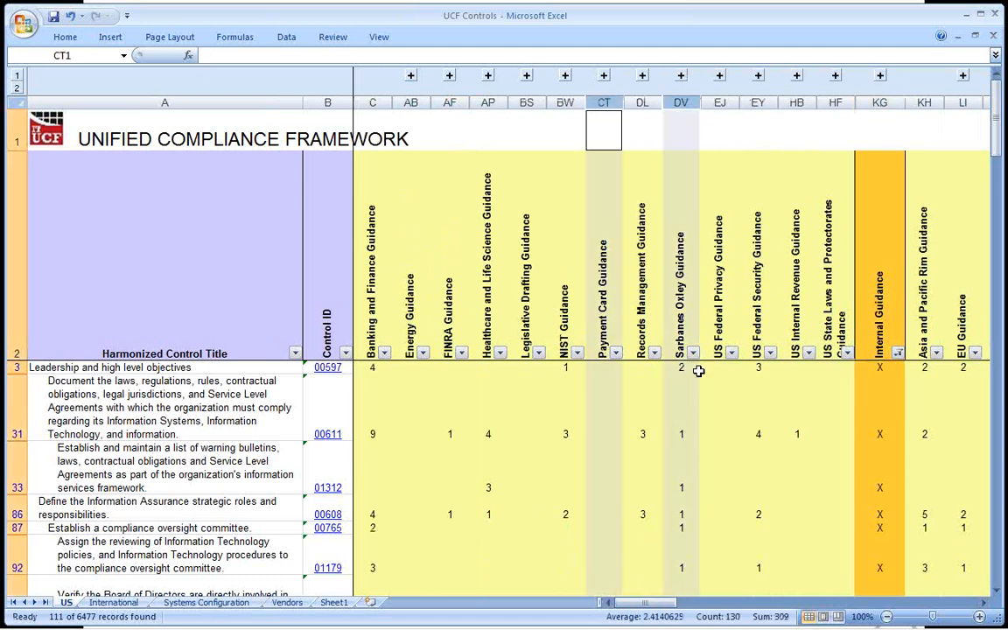
pyautogui.moveTo(674, 604); pyautogui.dragTo(950, 623)
pyautogui.click(953, 103)
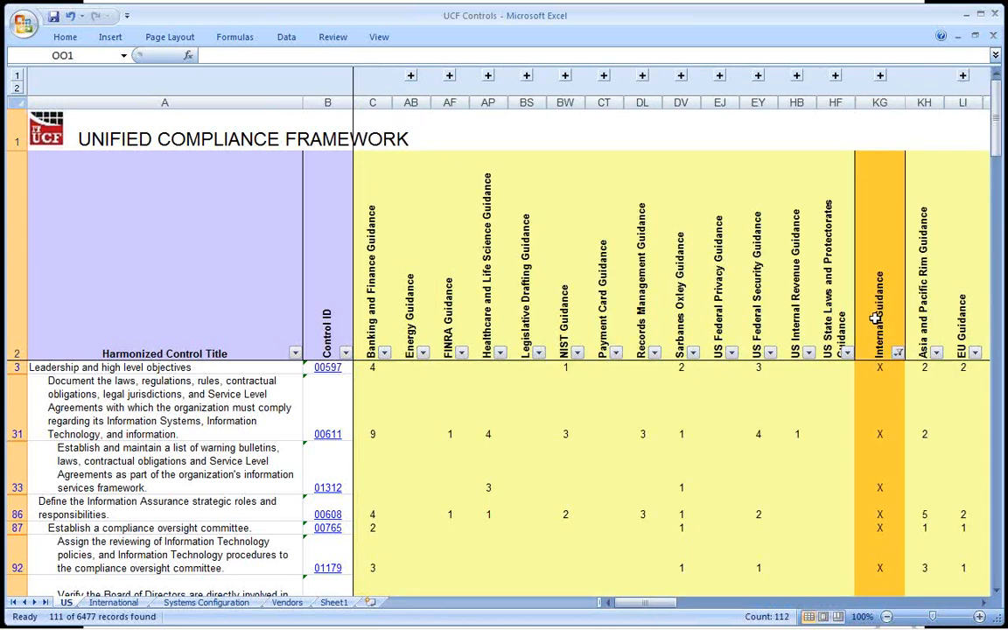
# Enter XI as the Internal Guidance mark in KG3, the Leadership and high level objectives row, and copy that cell.
pyautogui.click(877, 320)
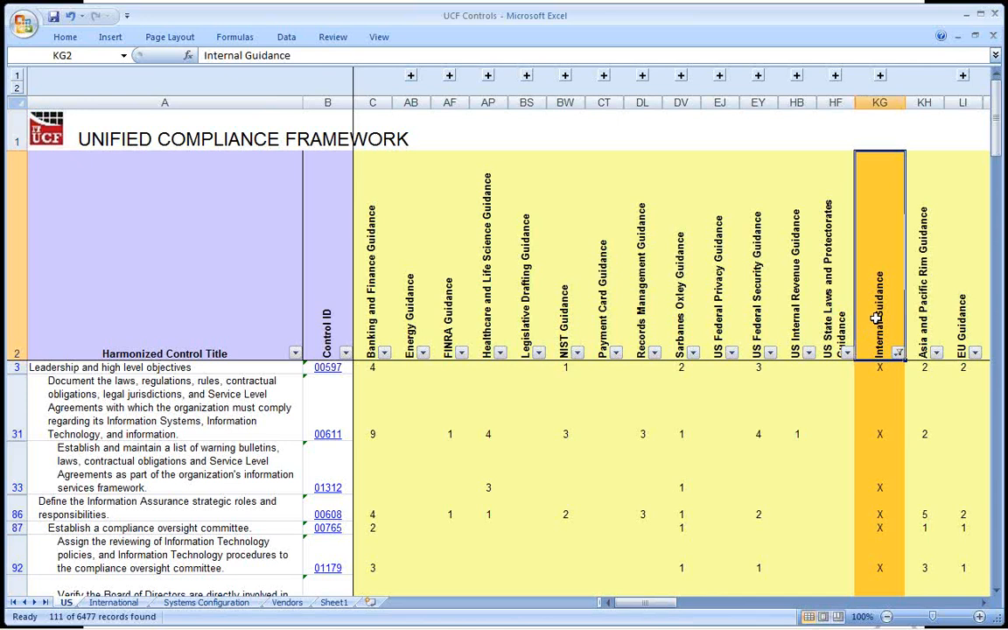
pyautogui.press('Down')
pyautogui.write('XI')
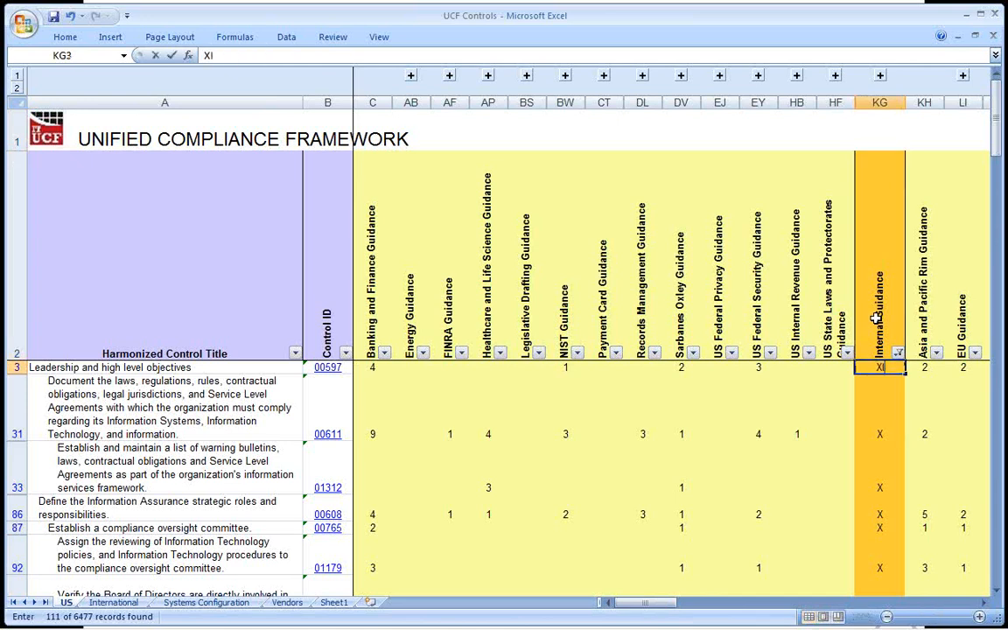
pyautogui.press('Return')
pyautogui.press('Up')
pyautogui.hotkey('ctrl', 'c')
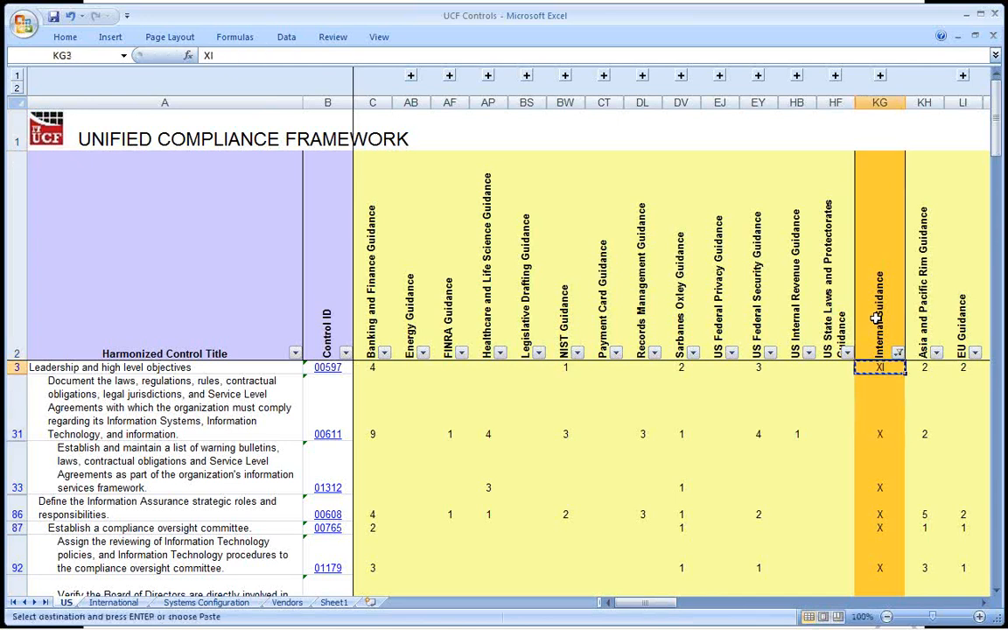
# Paste XI over the remaining Internal Guidance marks in the filtered rows, from KG31 through KG6120.
pyautogui.press('Down')
pyautogui.hotkey('ctrl', 'shift', 'Down')
pyautogui.press('Return')
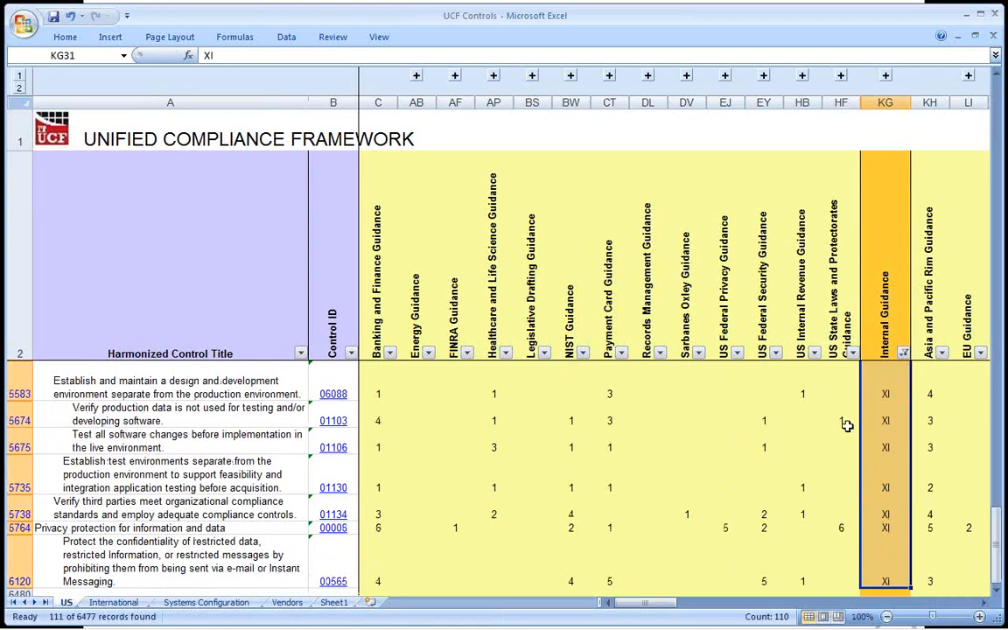
# Switch the Internal Guidance filter from the XI rows to show only the blank rows.
pyautogui.click(889, 396)
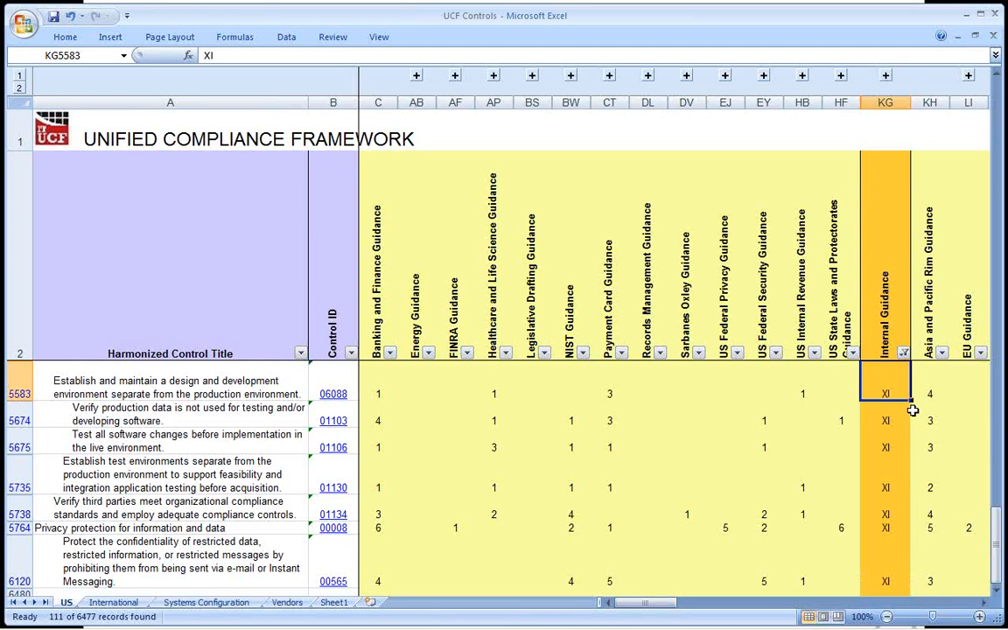
pyautogui.click(904, 353)
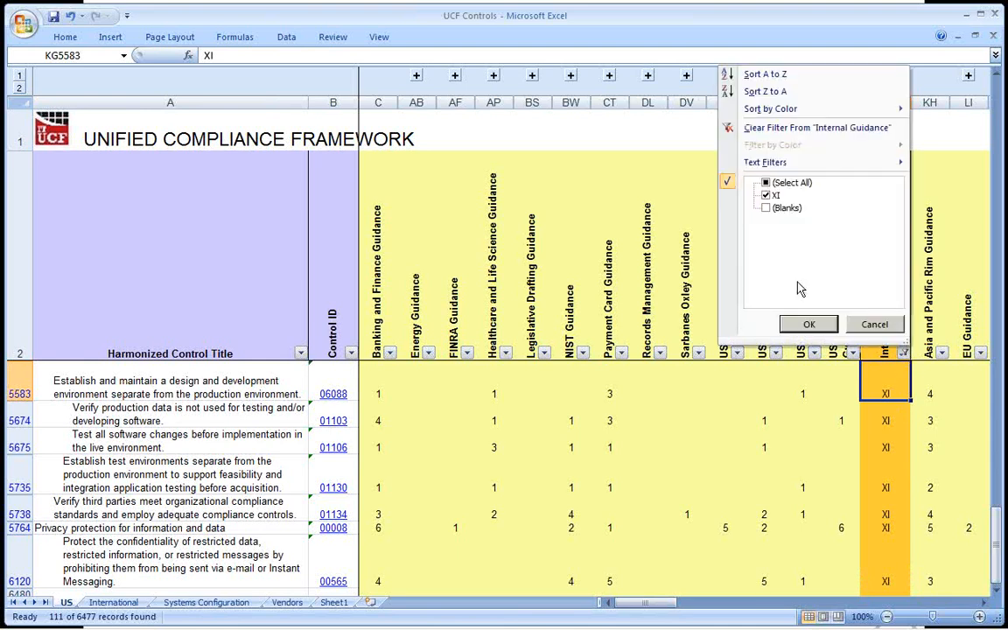
pyautogui.click(785, 208)
pyautogui.click(776, 196)
pyautogui.click(809, 325)
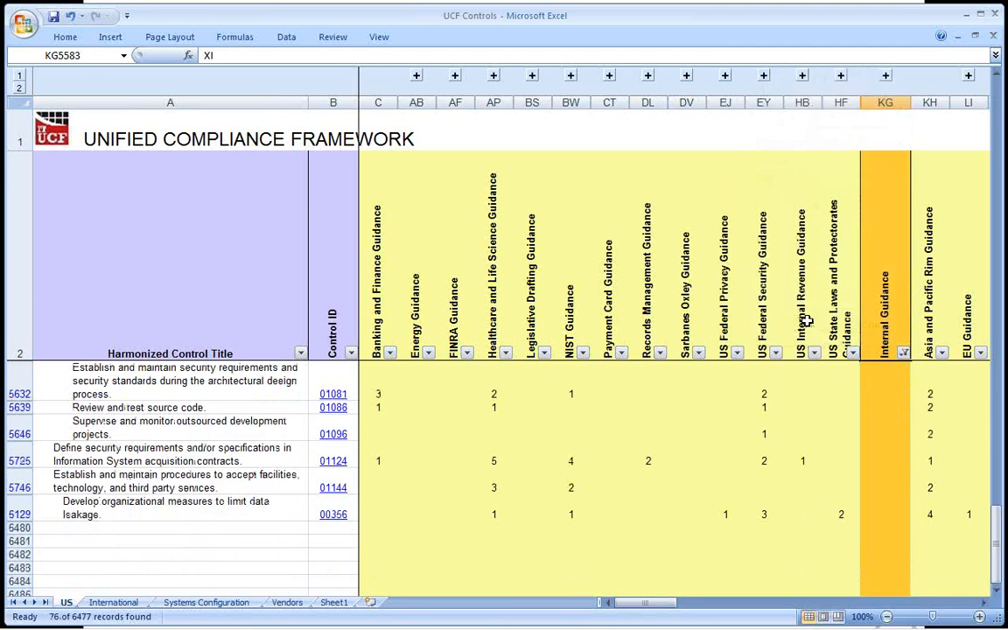
# Check the Payment Card and Sarbanes Oxley columns against the ISOIEC 27001 column for the filtered controls.
pyautogui.click(615, 103)
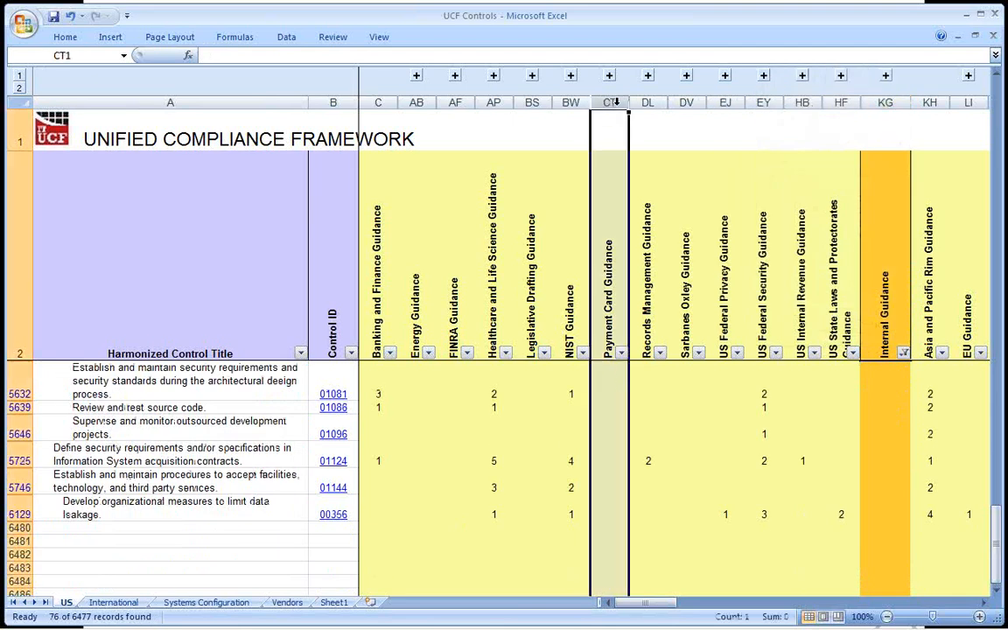
pyautogui.keyDown('ctrl'); pyautogui.click(686, 102); pyautogui.keyUp('ctrl')
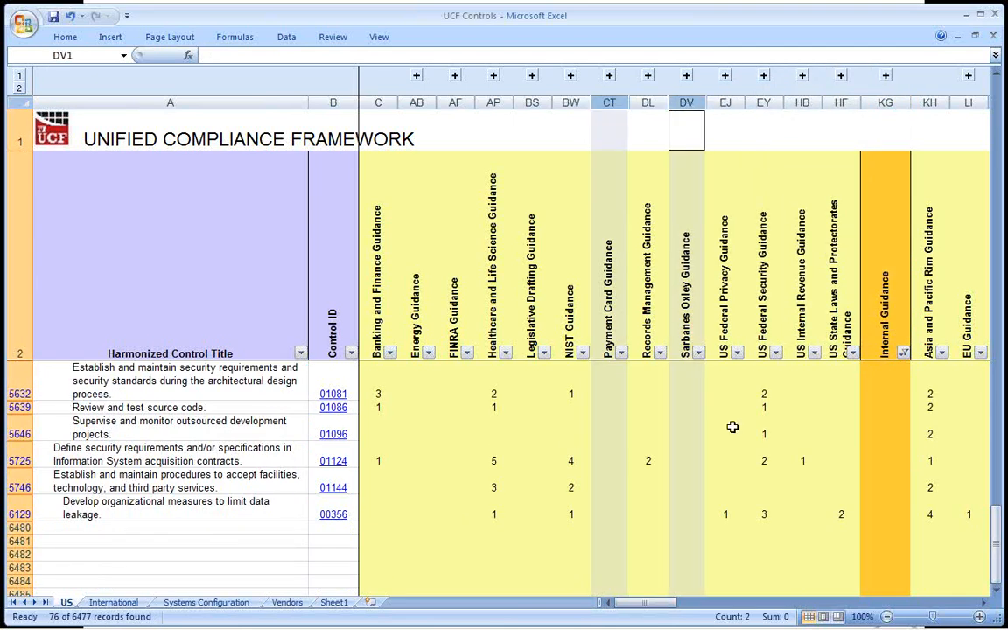
pyautogui.moveTo(666, 603); pyautogui.dragTo(877, 549)
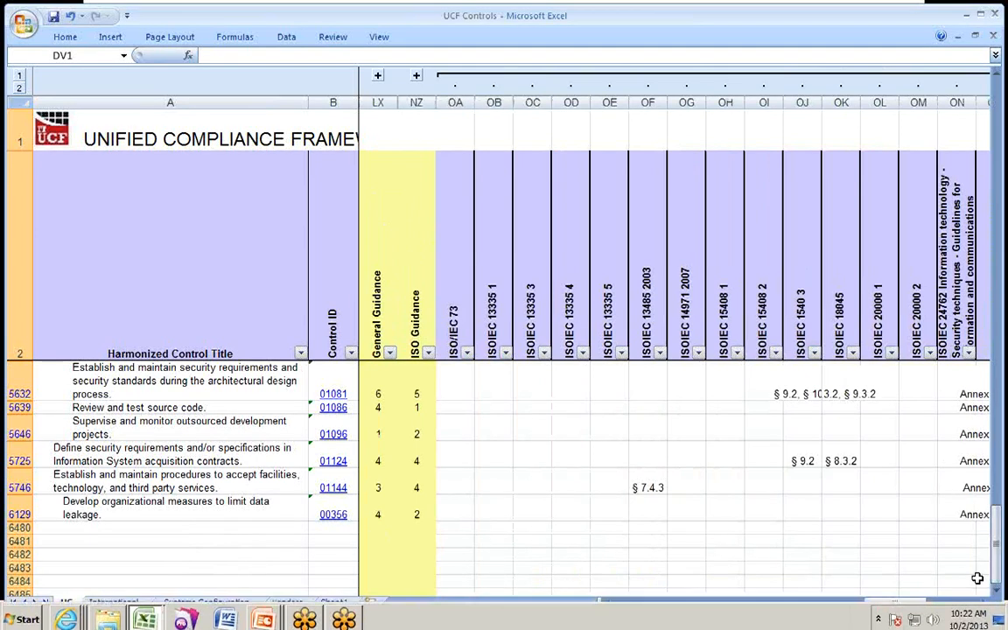
pyautogui.click(984, 603)
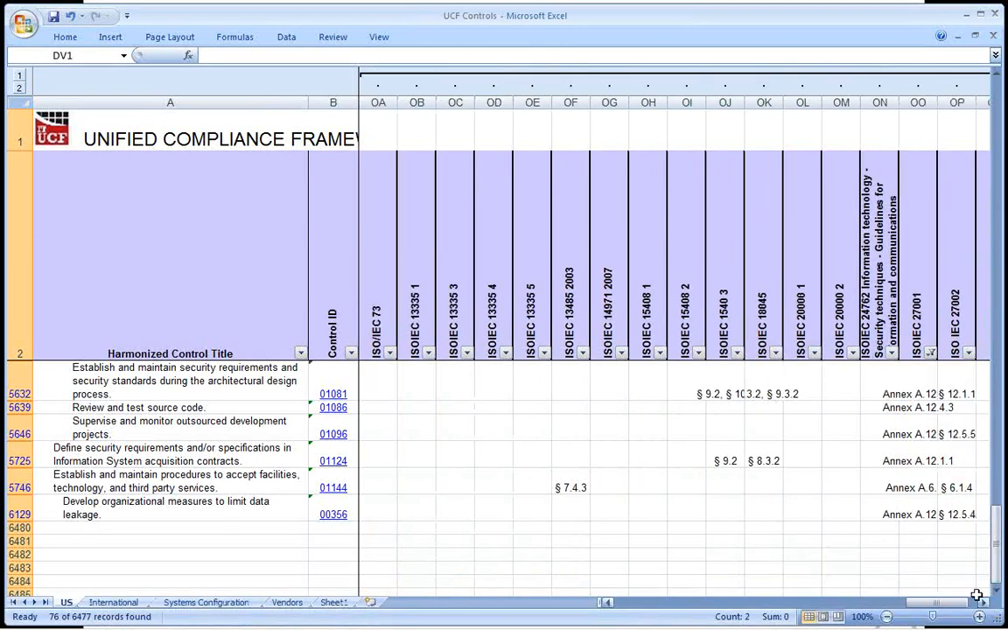
pyautogui.click(919, 102)
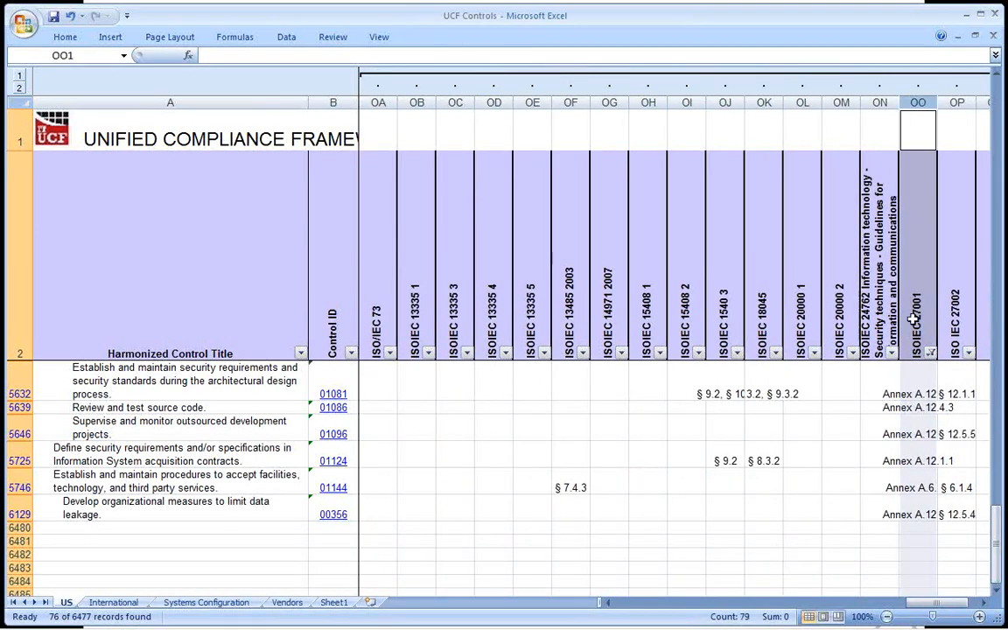
pyautogui.scroll(-1, 925, 376)
pyautogui.scroll(2, 926, 377)
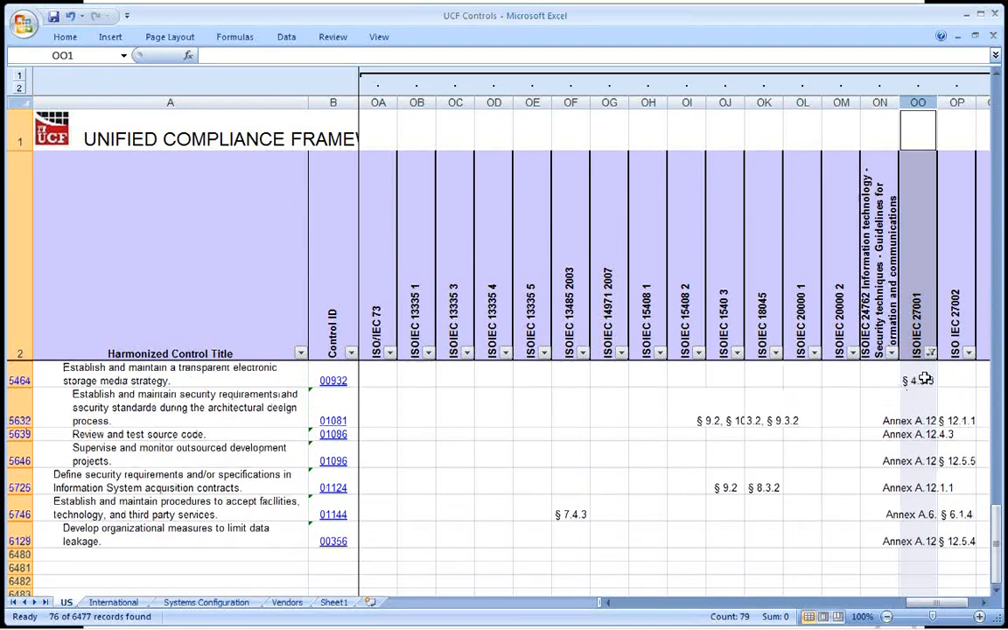
pyautogui.scroll(1, 925, 377)
# Enter I as the Internal Guidance mark in KG5, the first filtered row, and copy that cell.
pyautogui.click(484, 279)
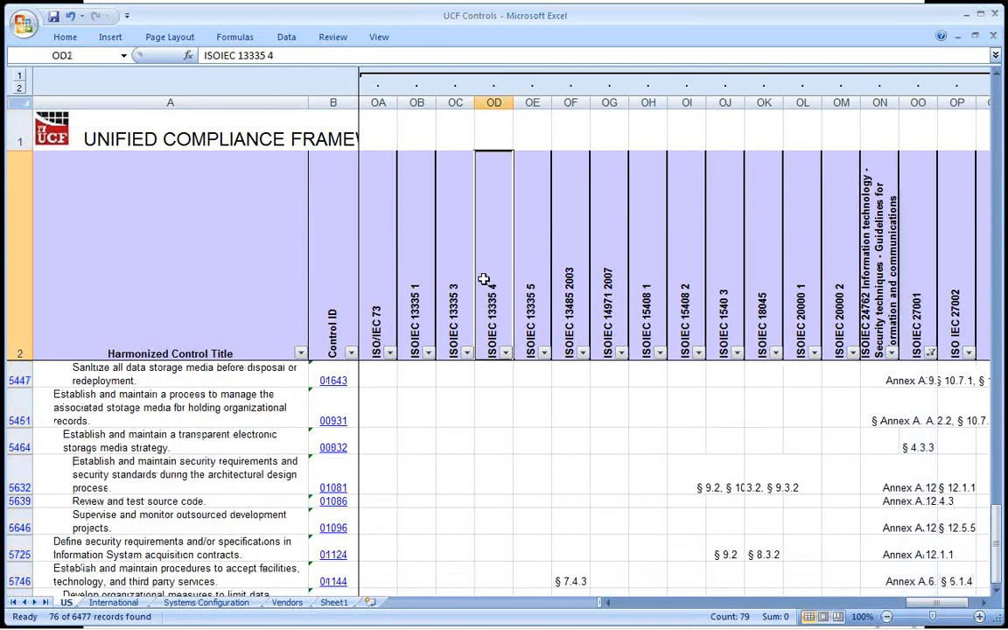
pyautogui.press('Left')
pyautogui.press('Left')
pyautogui.press('Left')
pyautogui.press('Left')
pyautogui.press('Left')
pyautogui.press('Left')
pyautogui.press('Left')
pyautogui.press('Left')
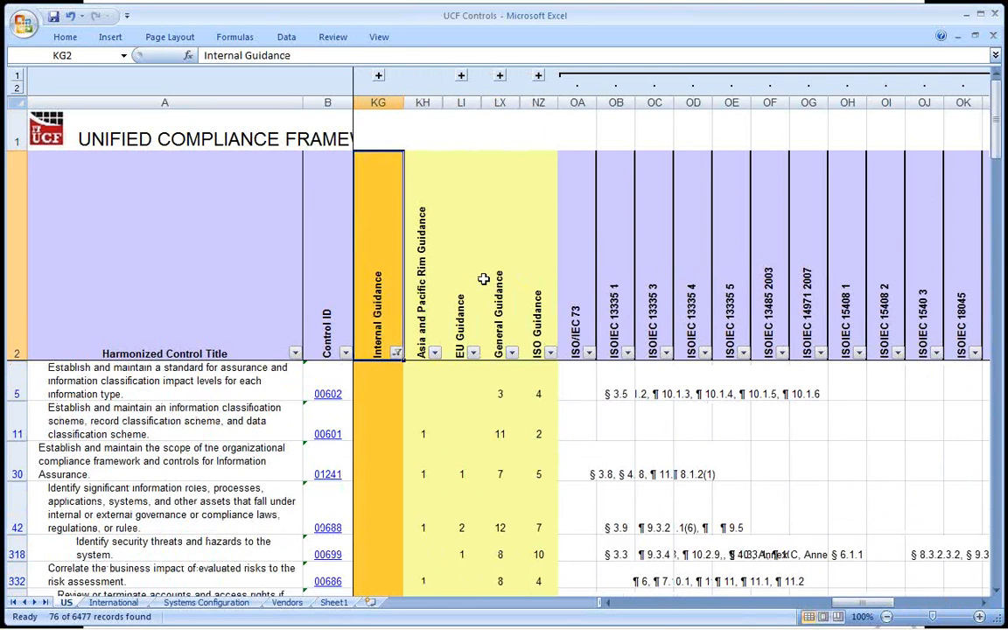
pyautogui.press('Down')
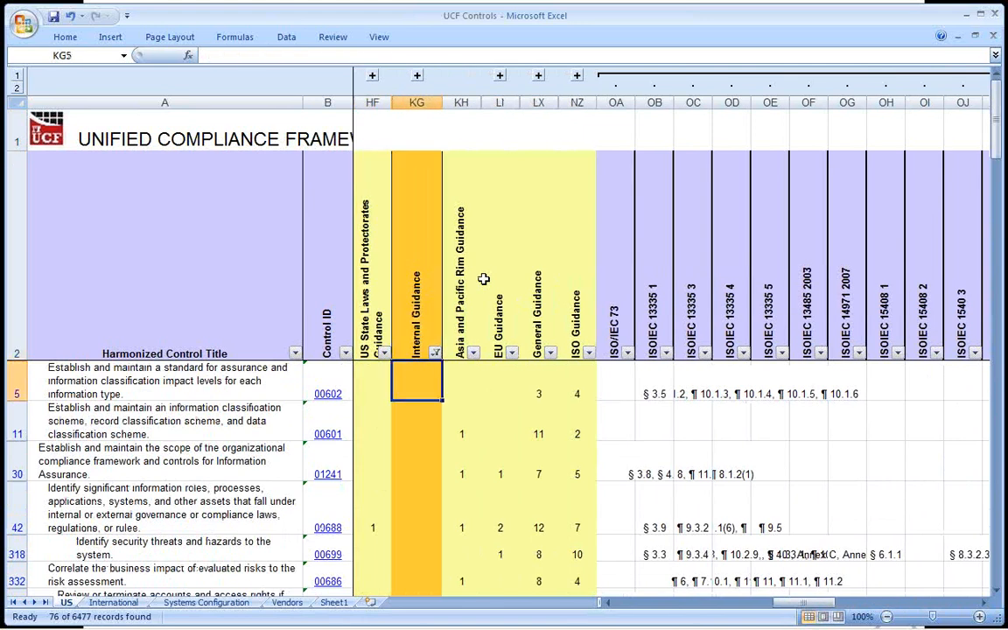
pyautogui.write('I')
pyautogui.press('BackSpace')
pyautogui.press('Return')
pyautogui.press('Up')
pyautogui.hotkey('ctrl', 'c')
# Paste I into the remaining blank Internal Guidance cells of the filtered rows, from KG11 through KG6129.
pyautogui.press('Down')
pyautogui.hotkey('ctrl', 'shift', 'Down')
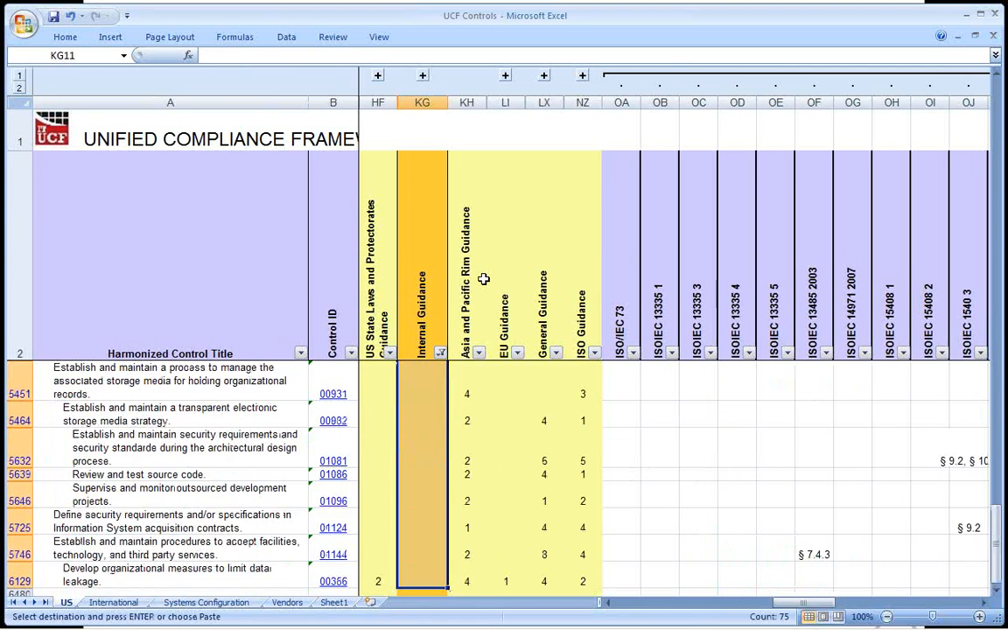
pyautogui.press('Return')
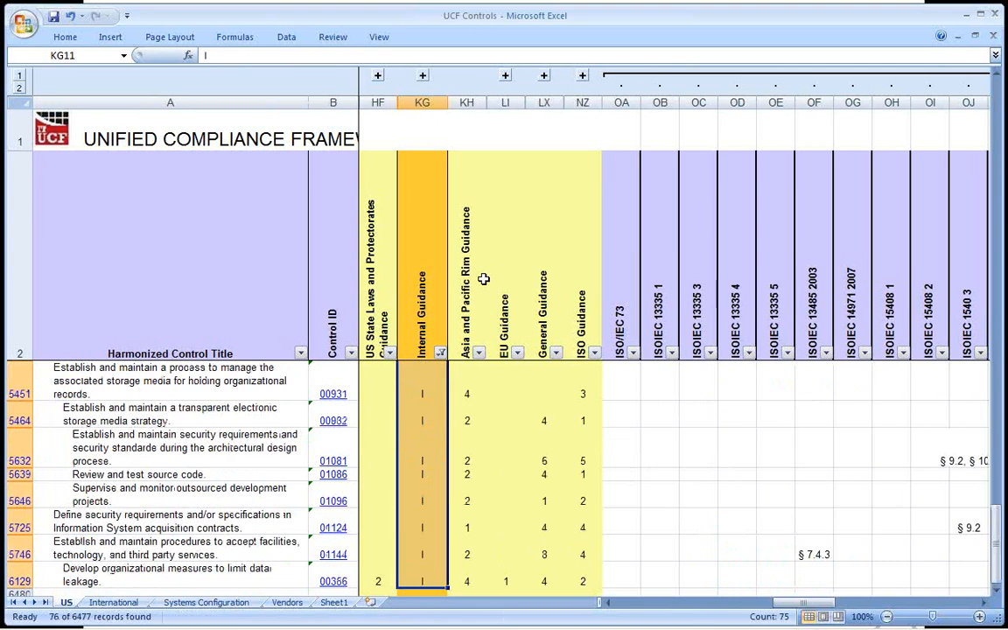
# Reset the ISOIEC 27001 filter to include all values and blanks.
pyautogui.click(879, 603)
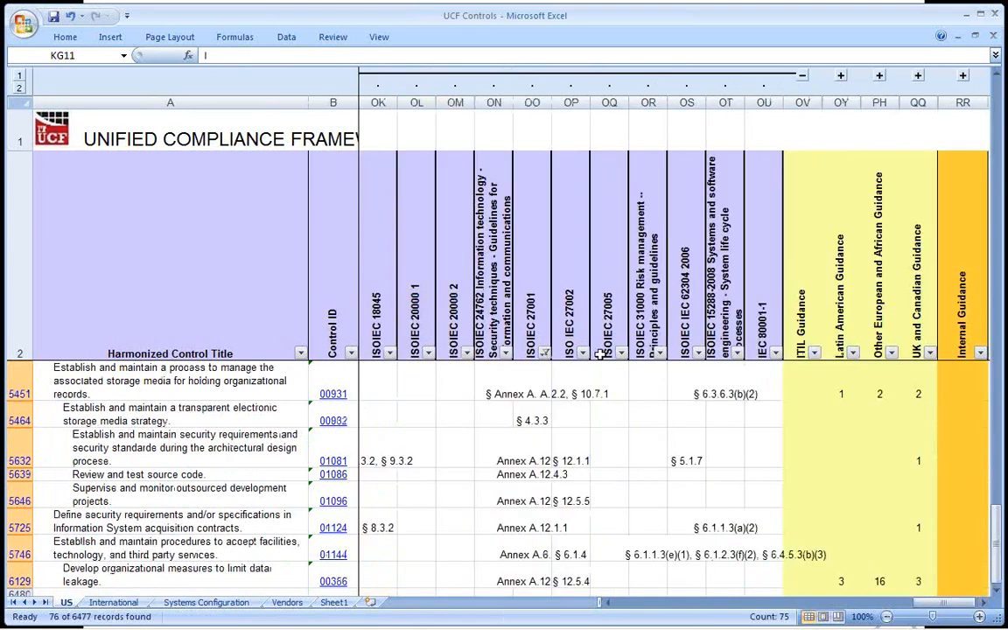
pyautogui.click(545, 353)
pyautogui.click(445, 184)
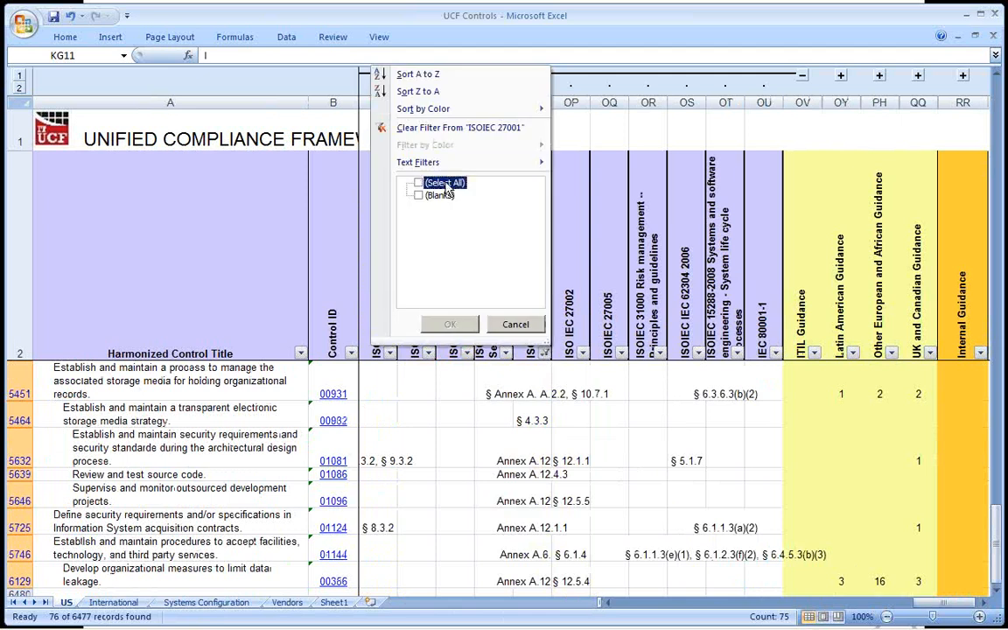
pyautogui.click(438, 195)
pyautogui.click(450, 324)
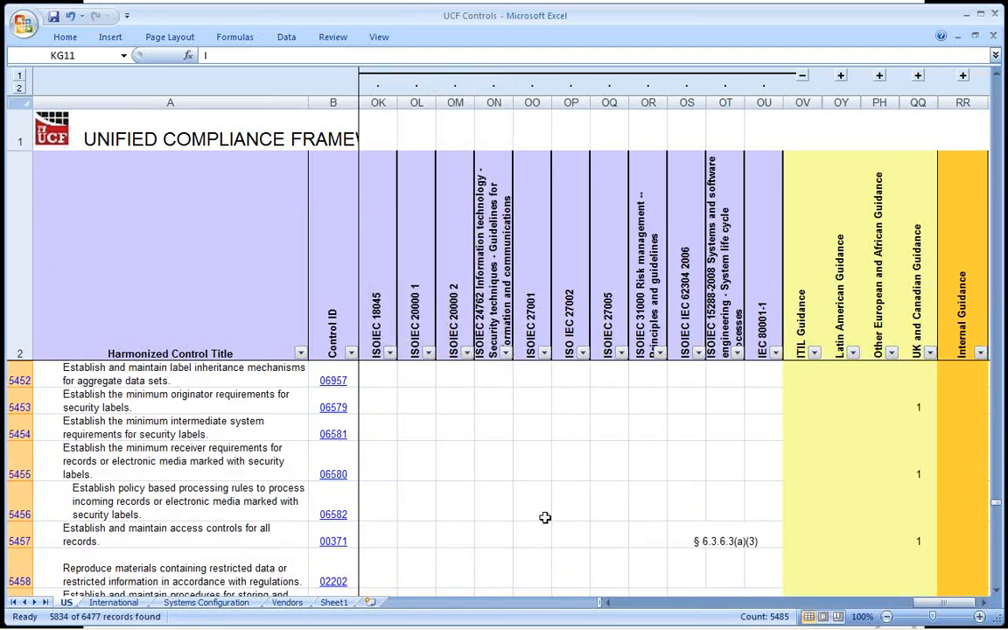
# Reset the Internal Guidance filter to include I, X, XI and blank rows.
pyautogui.click(648, 603)
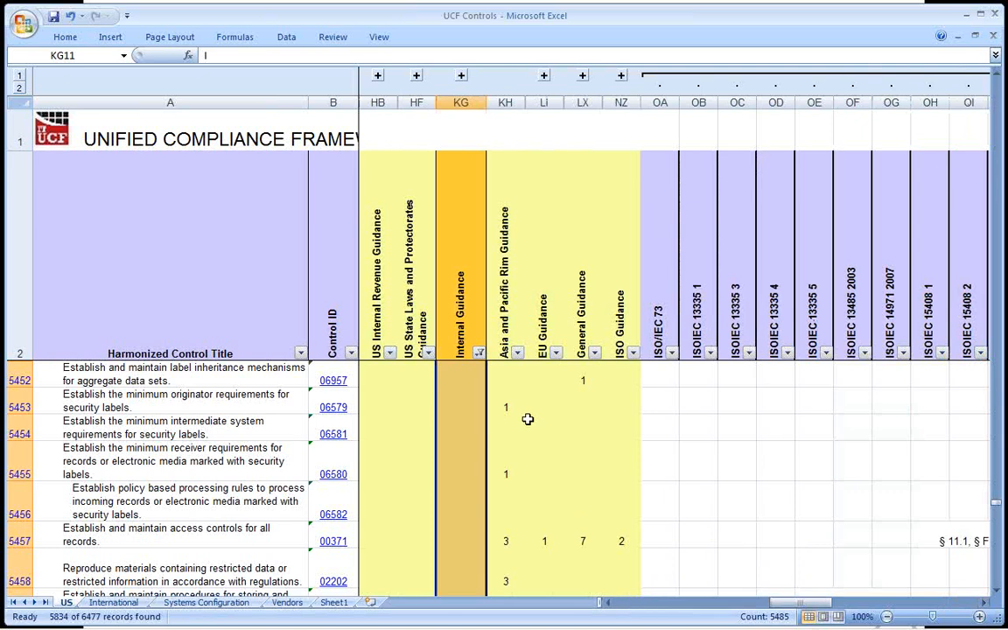
pyautogui.click(479, 352)
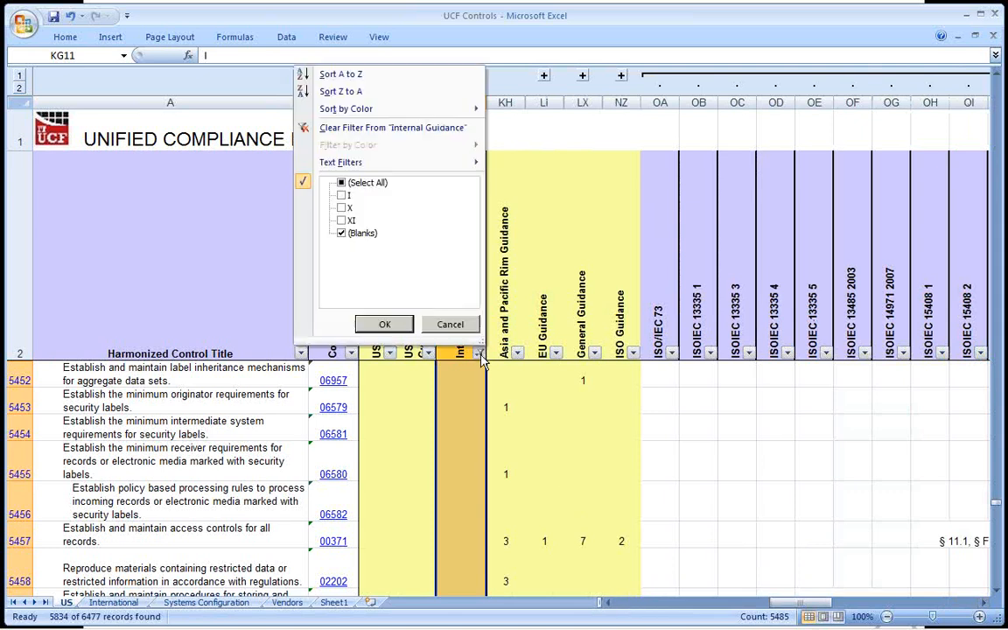
pyautogui.click(381, 183)
pyautogui.click(384, 323)
# Examine the I, X and XI marks down the Internal Guidance column, starting from its first control row.
pyautogui.click(448, 332)
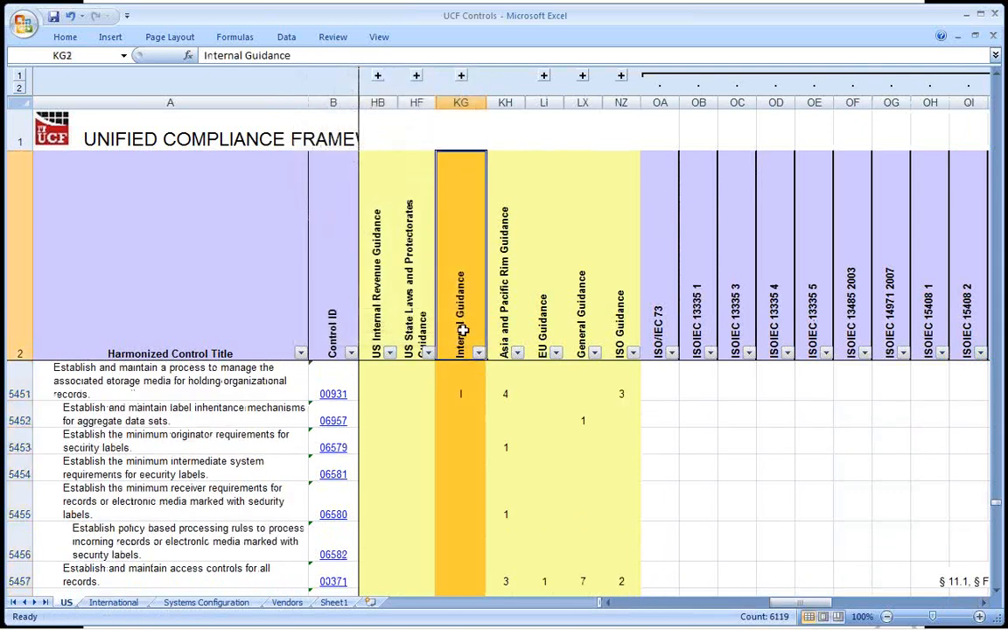
pyautogui.press('Down')
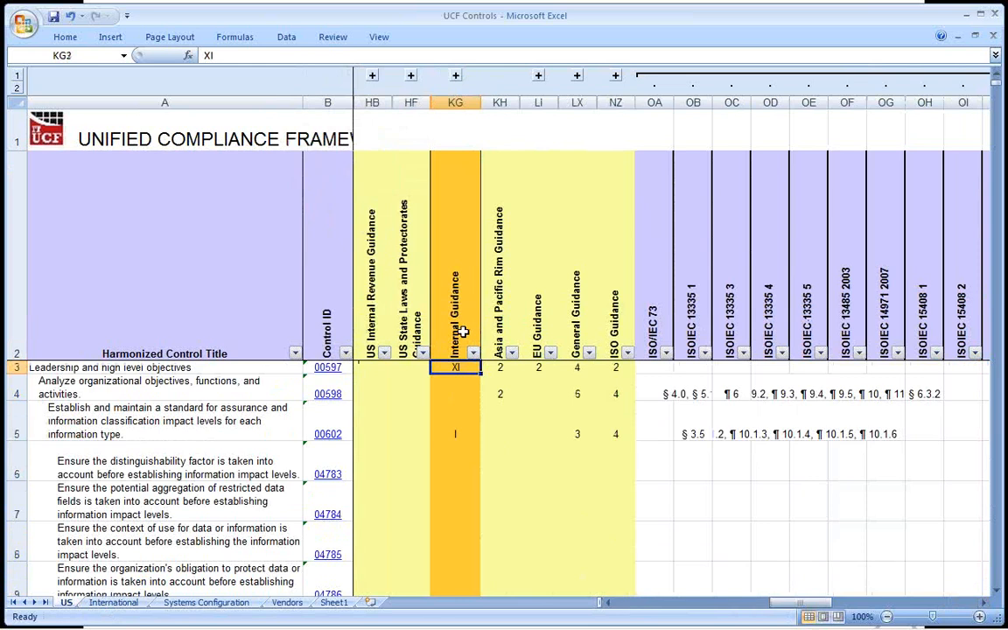
pyautogui.click(461, 429)
pyautogui.scroll(-3, 461, 435)
pyautogui.scroll(-10, 464, 436)
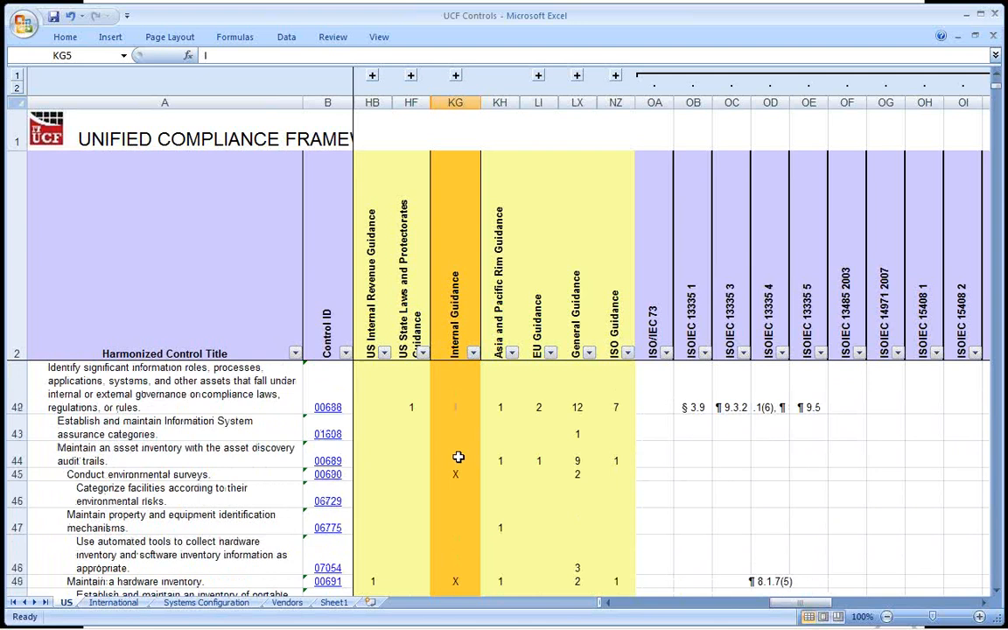
pyautogui.click(457, 457)
# Filter the Internal Guidance column to rows marked I, X or XI by excluding blanks.
pyautogui.click(473, 352)
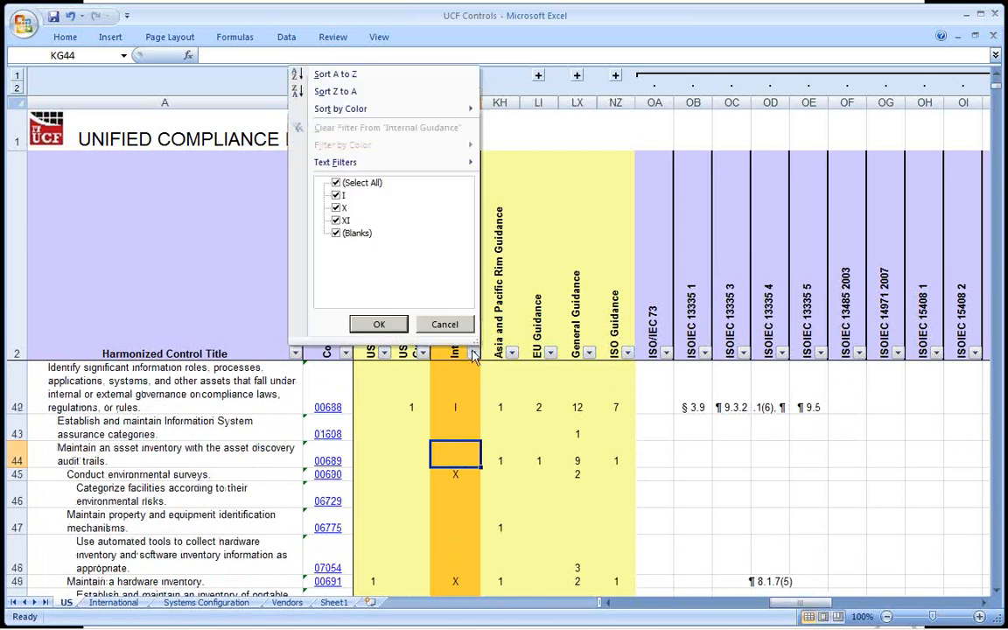
pyautogui.click(336, 233)
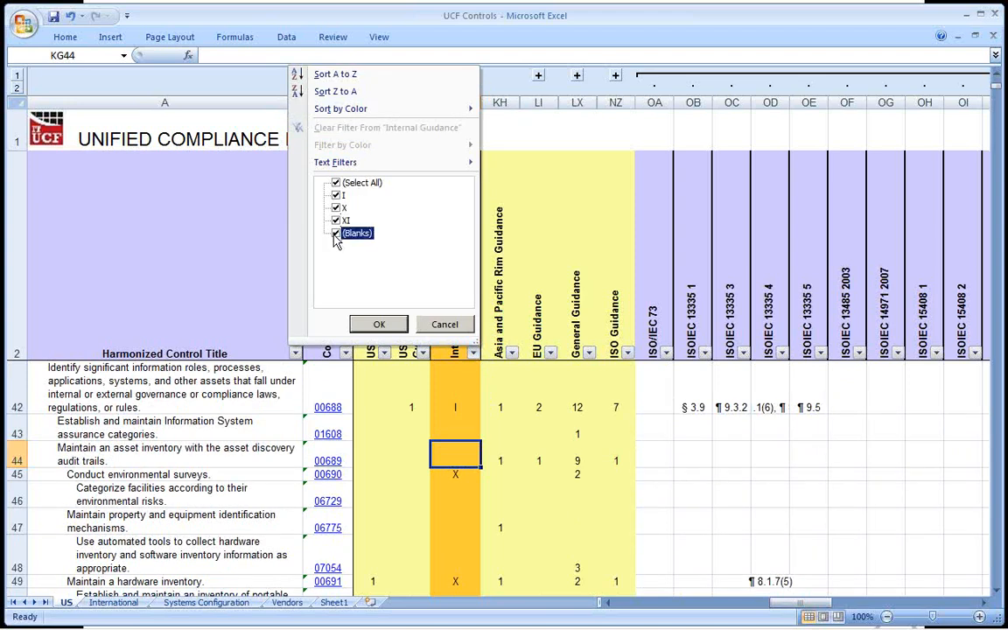
pyautogui.click(377, 324)
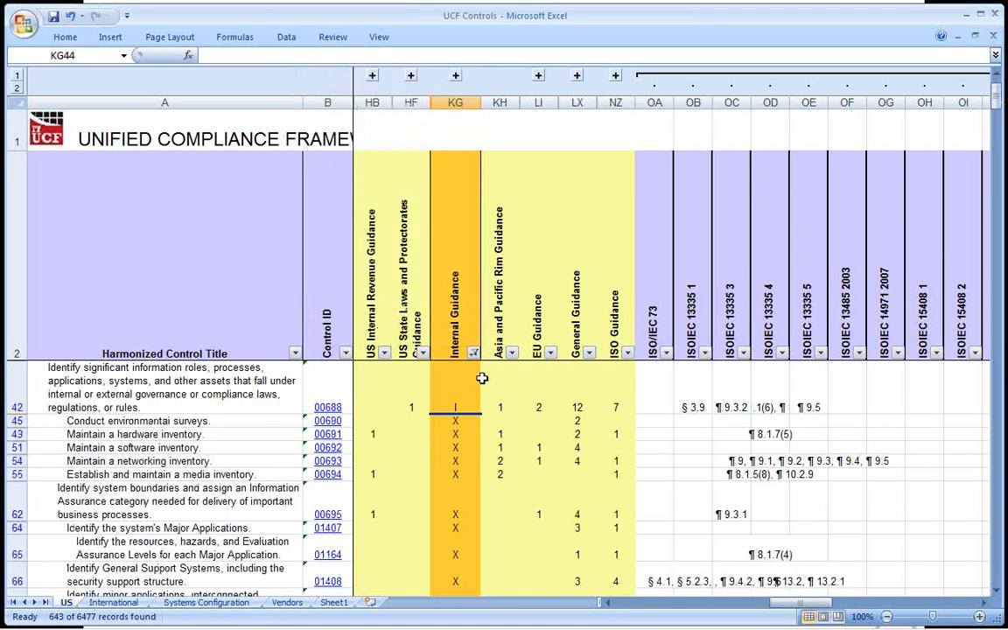
# Point out the XI marks in KG86 and KG87, and open the web page for control 00765, Establish a compliance oversight committee.
pyautogui.scroll(-4, 481, 379)
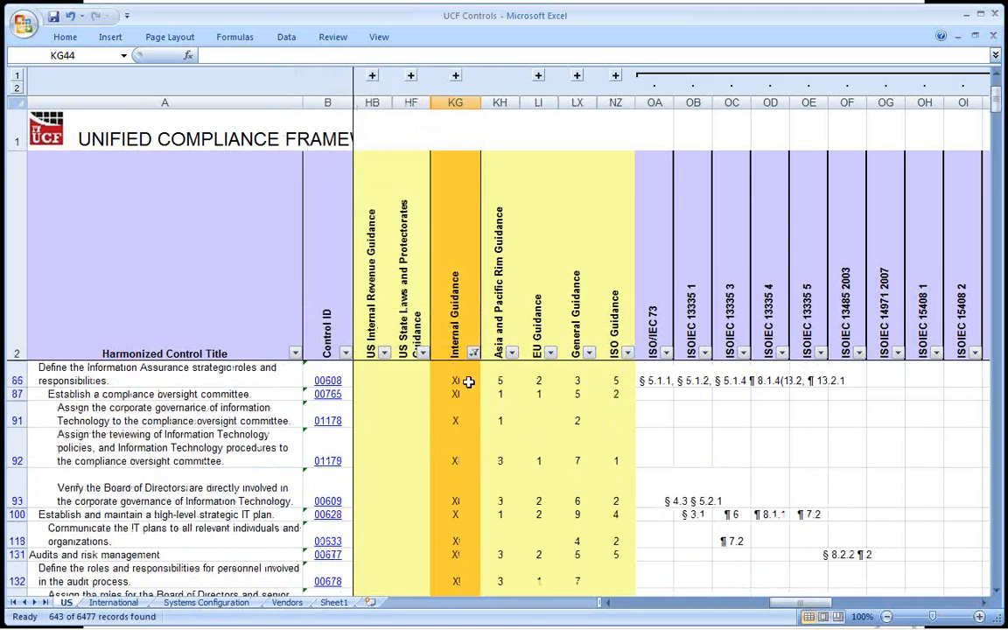
pyautogui.moveTo(455, 382); pyautogui.dragTo(455, 394)
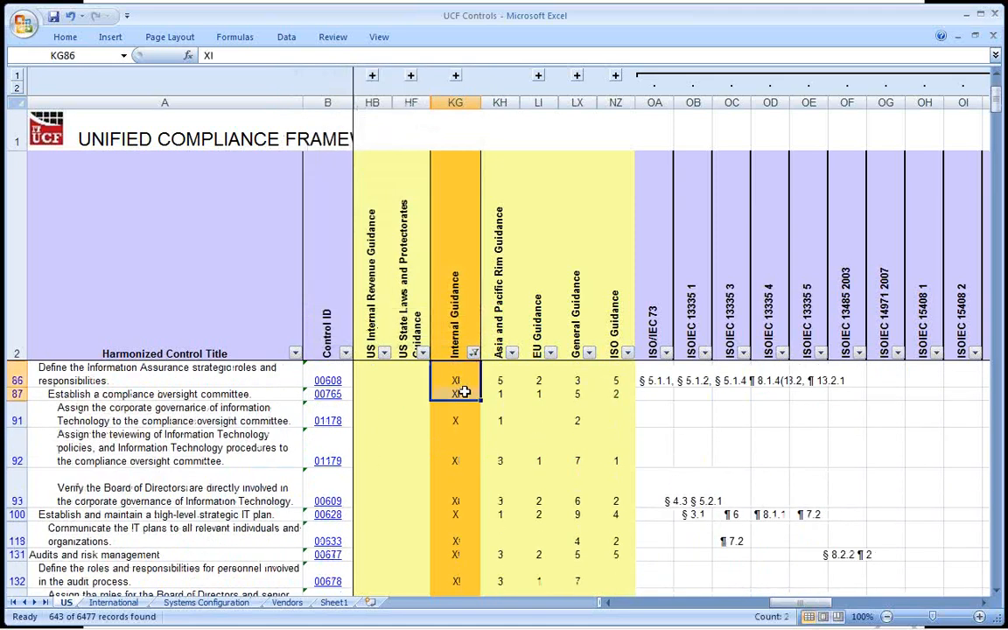
pyautogui.click(263, 394)
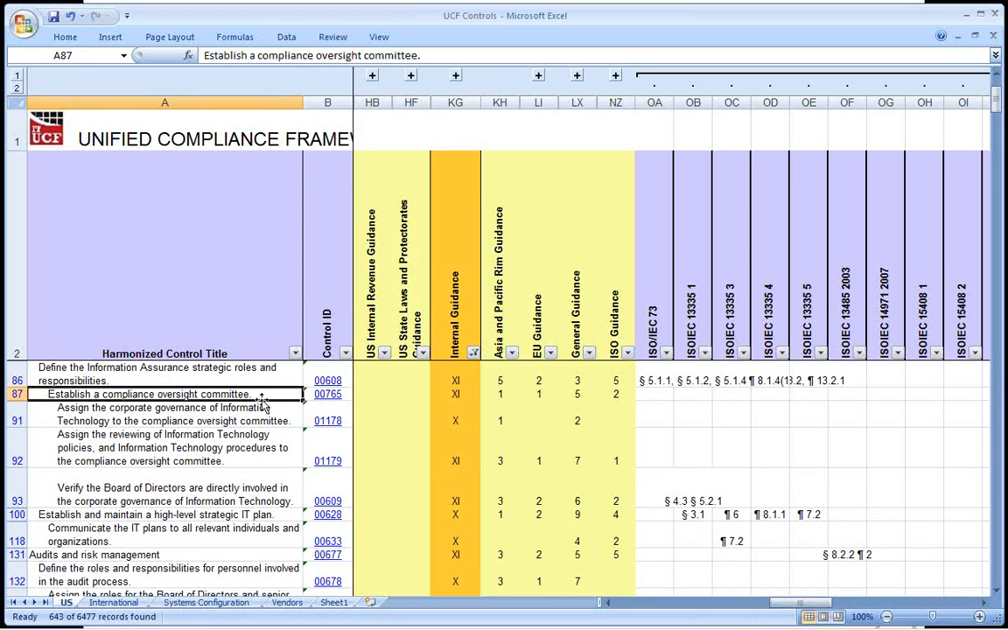
pyautogui.click(328, 396)
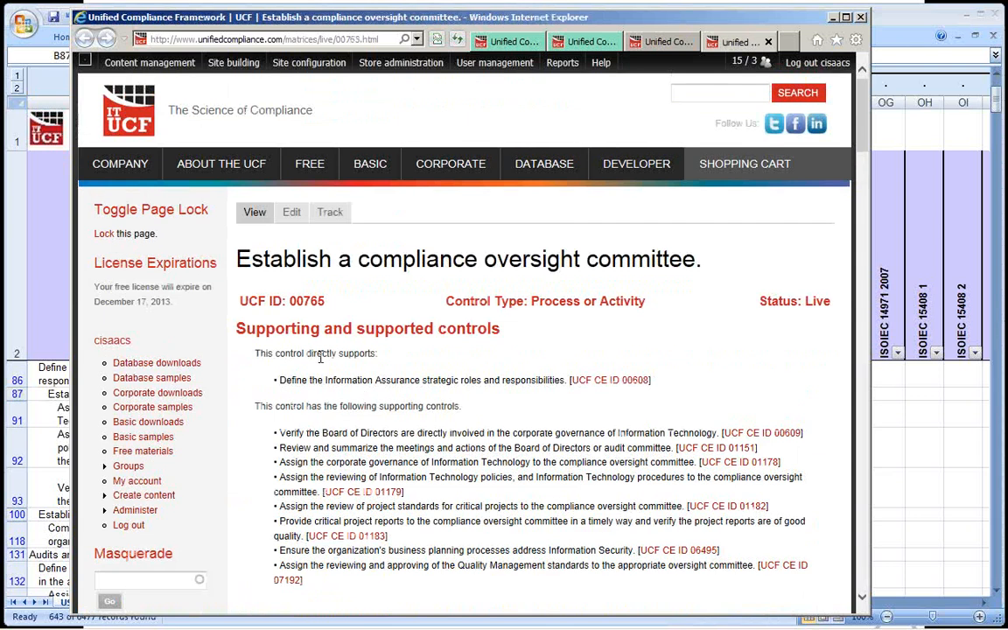
# Highlight the control's title, the control it directly supports and its list of supporting controls on the page.
pyautogui.moveTo(291, 266); pyautogui.dragTo(385, 265)
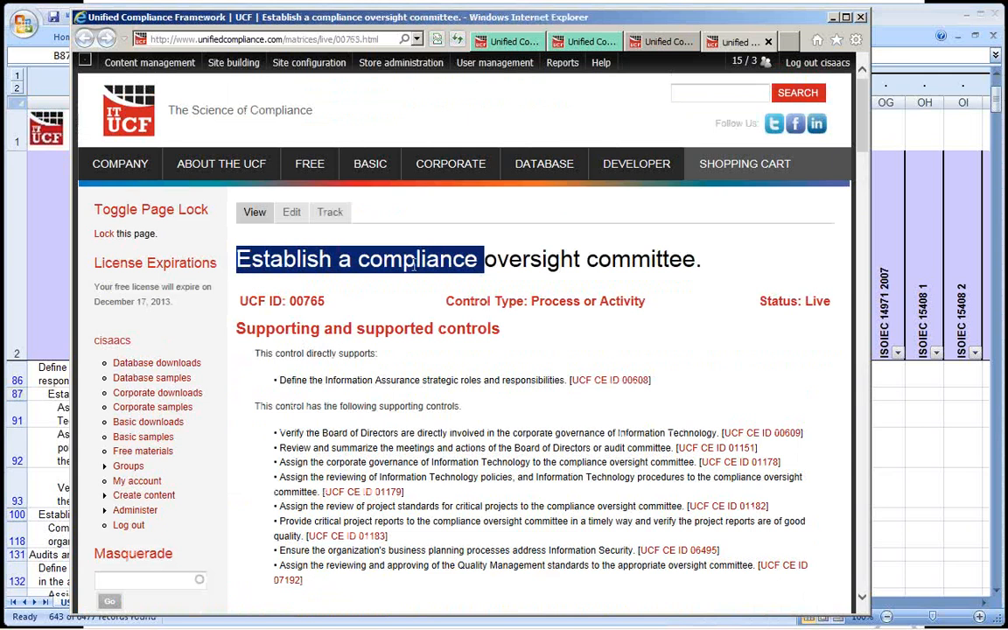
pyautogui.moveTo(289, 356); pyautogui.dragTo(375, 381)
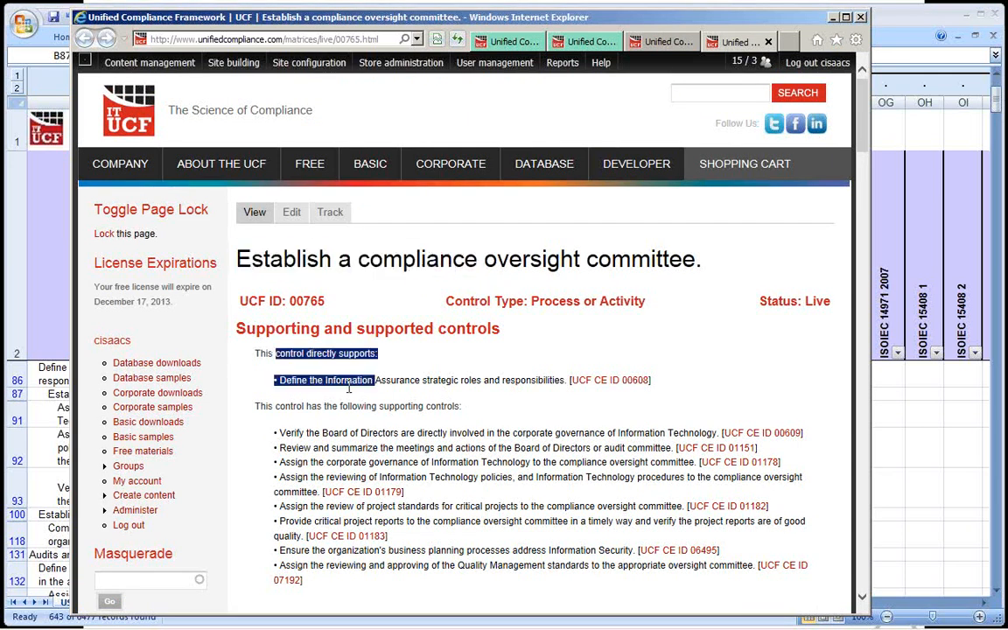
pyautogui.doubleClick(349, 379)
pyautogui.click(349, 380)
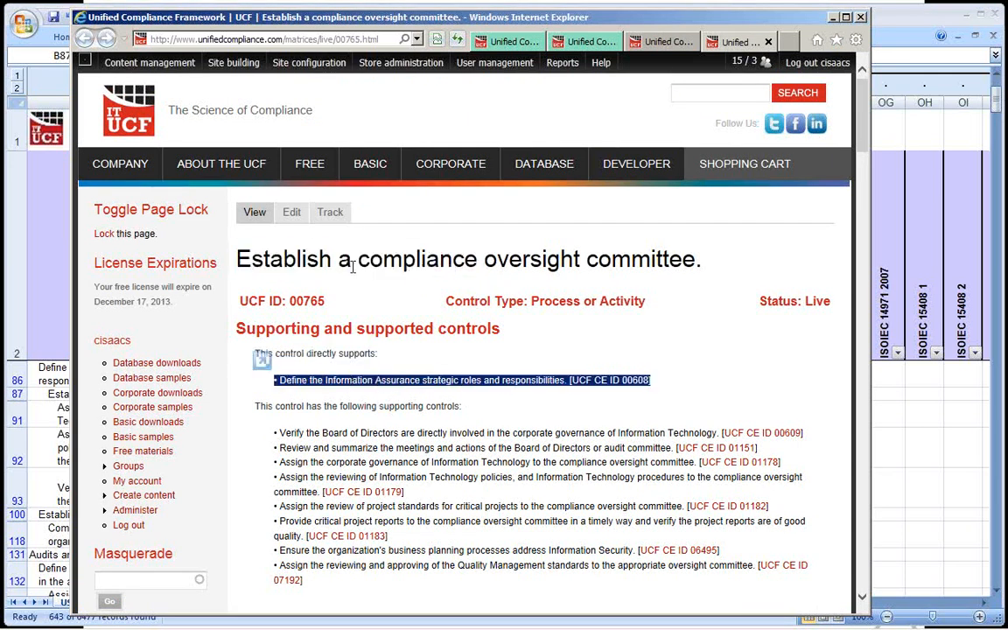
pyautogui.moveTo(322, 433); pyautogui.dragTo(432, 567)
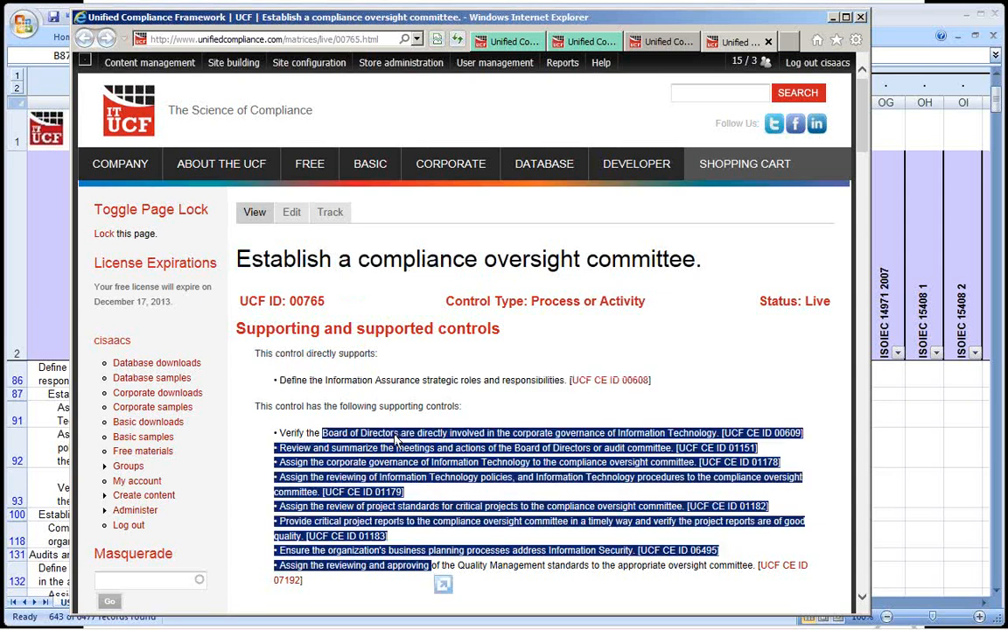
pyautogui.doubleClick(386, 433)
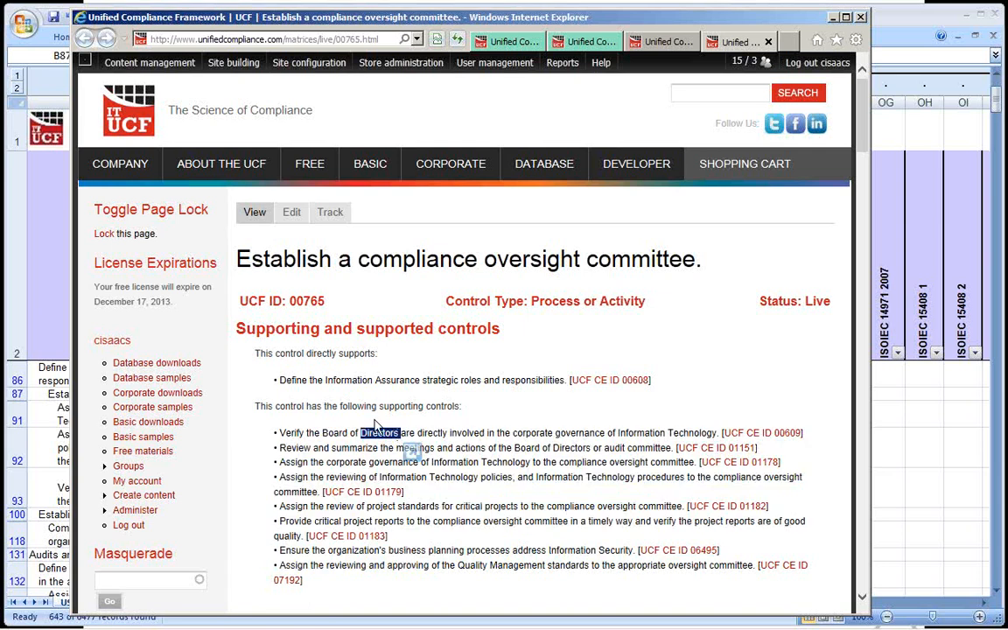
pyautogui.tripleClick(355, 260)
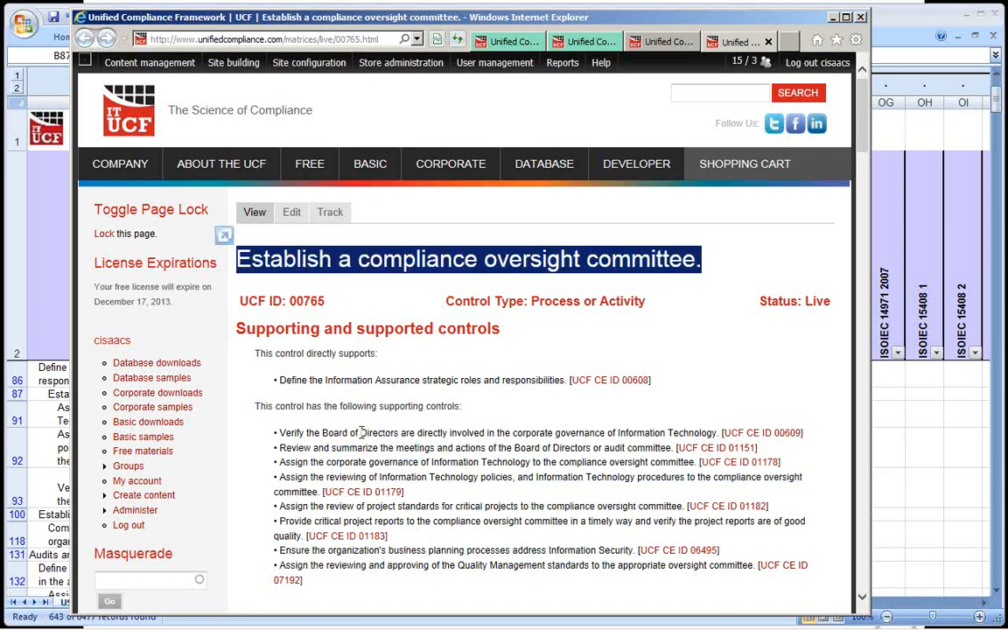
# Highlight the supporting controls list and the Sarbanes Oxley and ISO guidance passages on the compliance oversight committee page.
pyautogui.moveTo(361, 433); pyautogui.dragTo(506, 573)
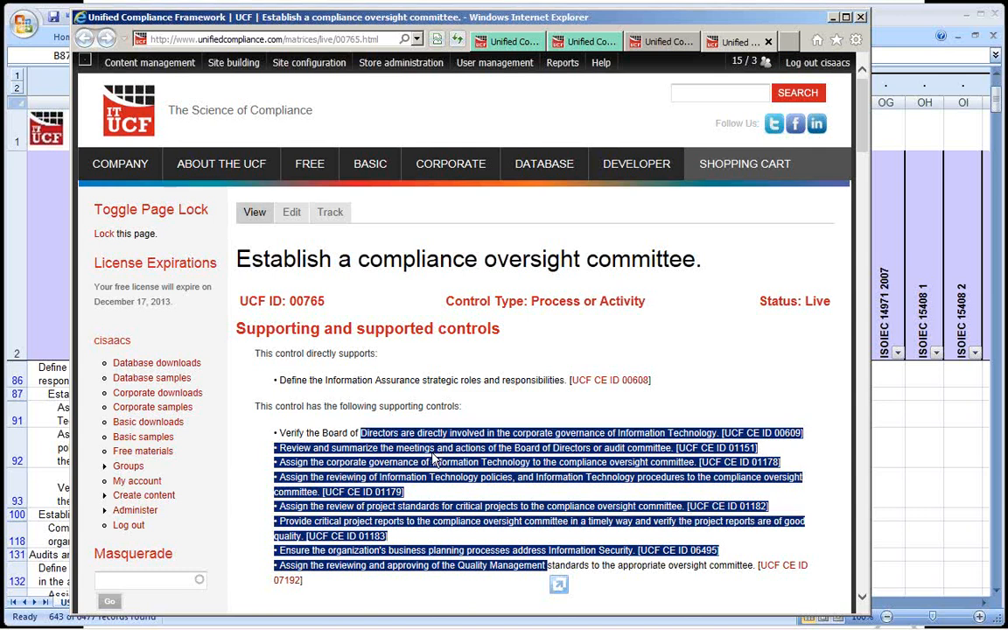
pyautogui.scroll(-2, 392, 356)
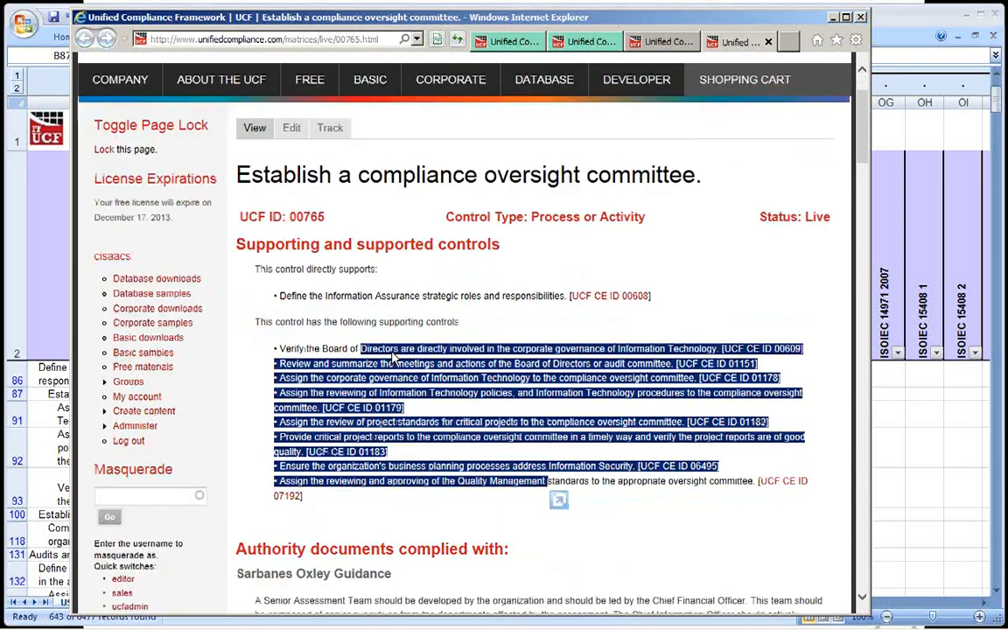
pyautogui.scroll(-10, 392, 356)
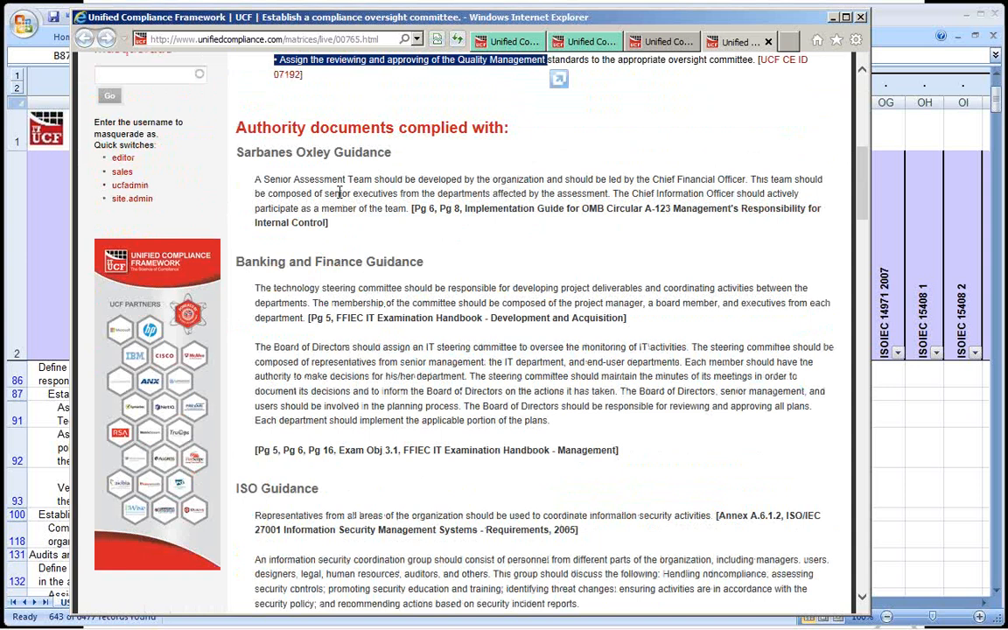
pyautogui.tripleClick(308, 180)
pyautogui.scroll(-2, 339, 288)
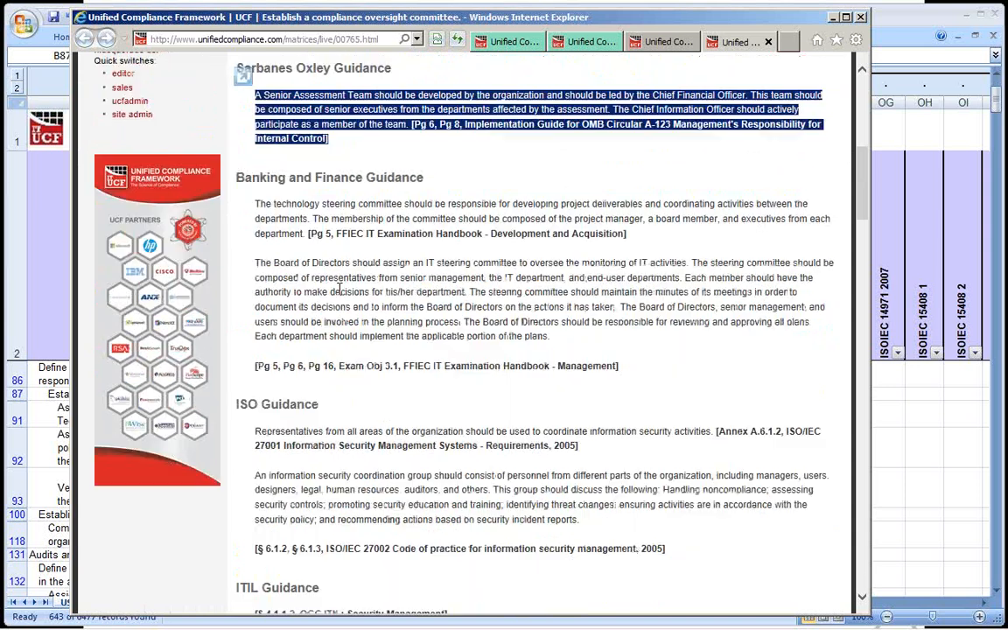
pyautogui.scroll(-4, 340, 288)
pyautogui.tripleClick(343, 265)
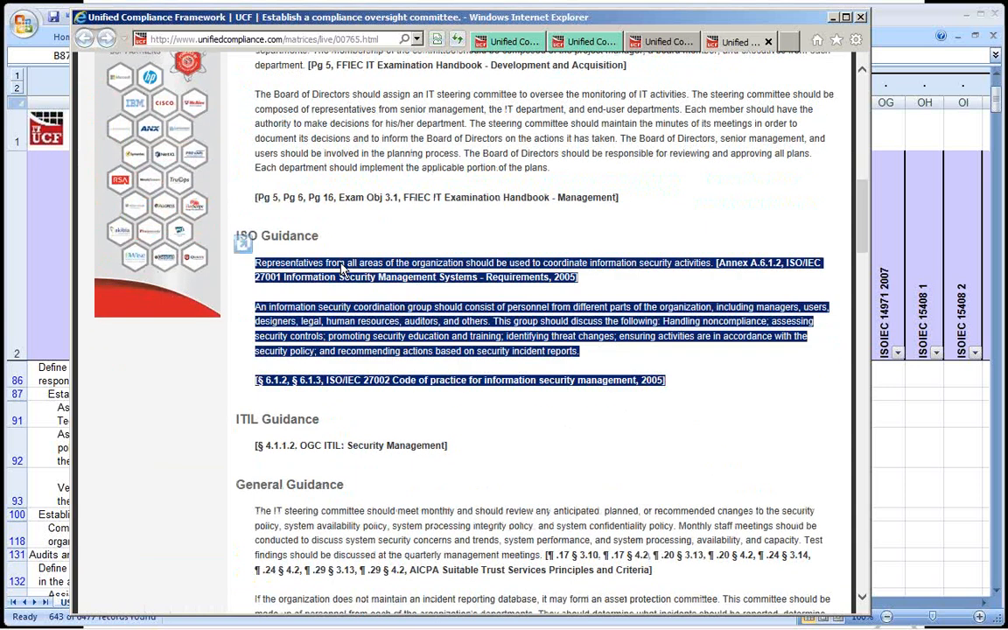
# Examine the remaining authority document passages through Other European and African Guidance, and return to the controls workbook.
pyautogui.scroll(-20, 343, 269)
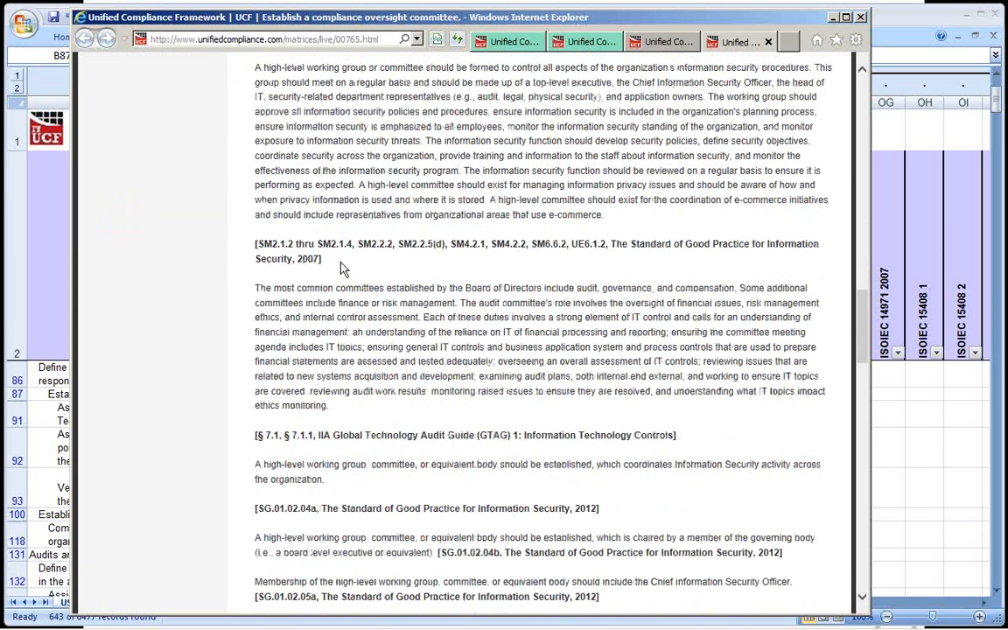
pyautogui.scroll(-20, 342, 268)
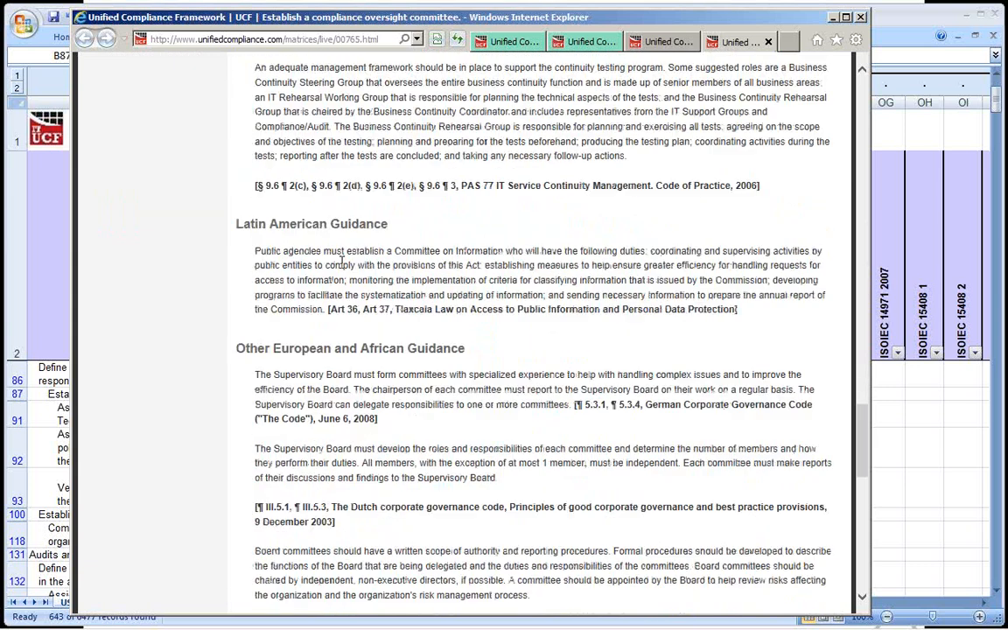
pyautogui.scroll(1, 342, 263)
pyautogui.scroll(-3, 342, 263)
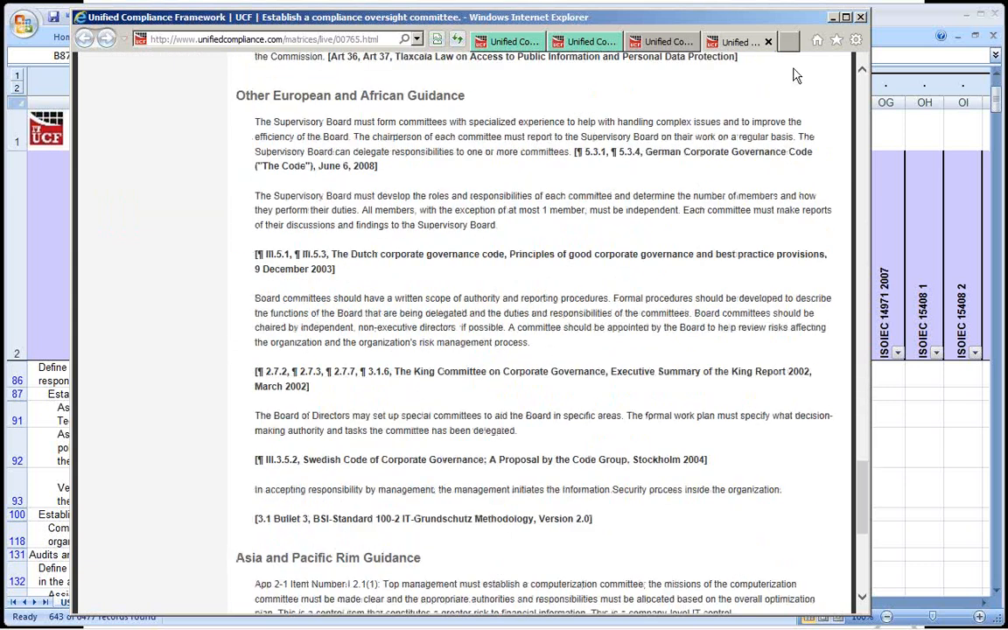
pyautogui.click(833, 17)
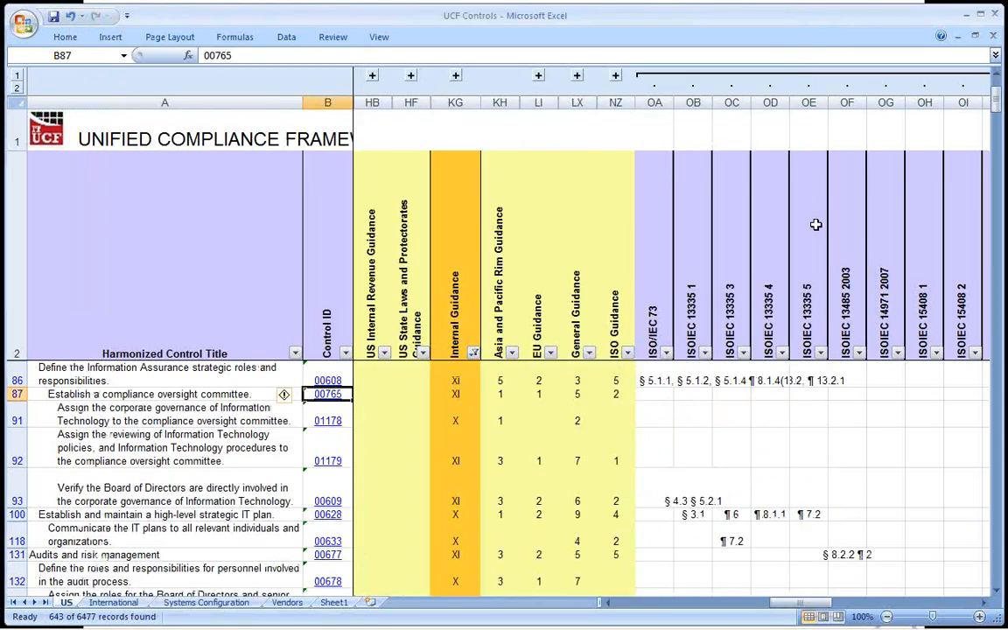
pyautogui.click(994, 36)
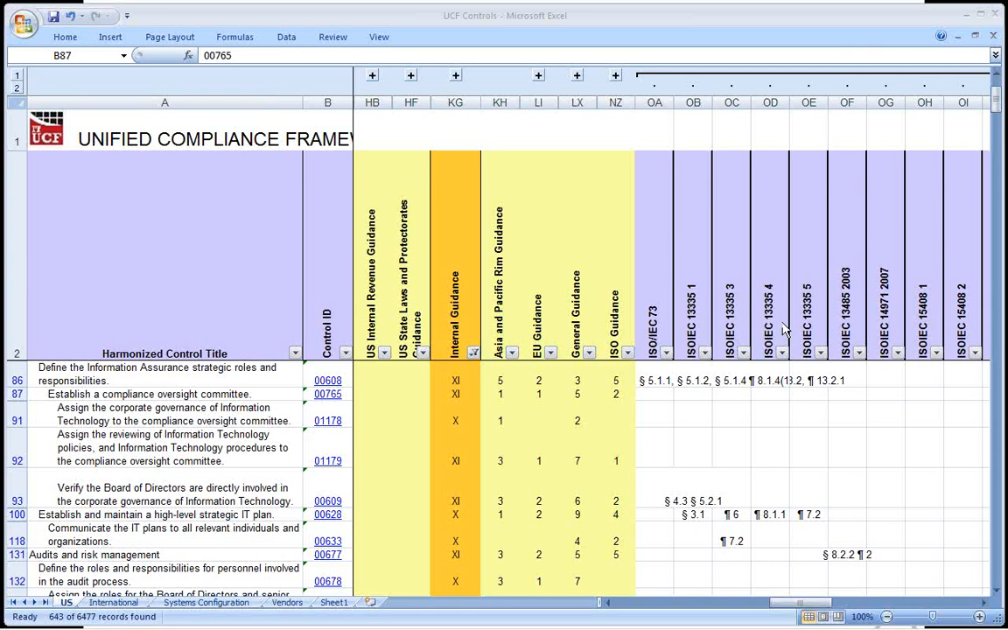
pyautogui.click(562, 268)
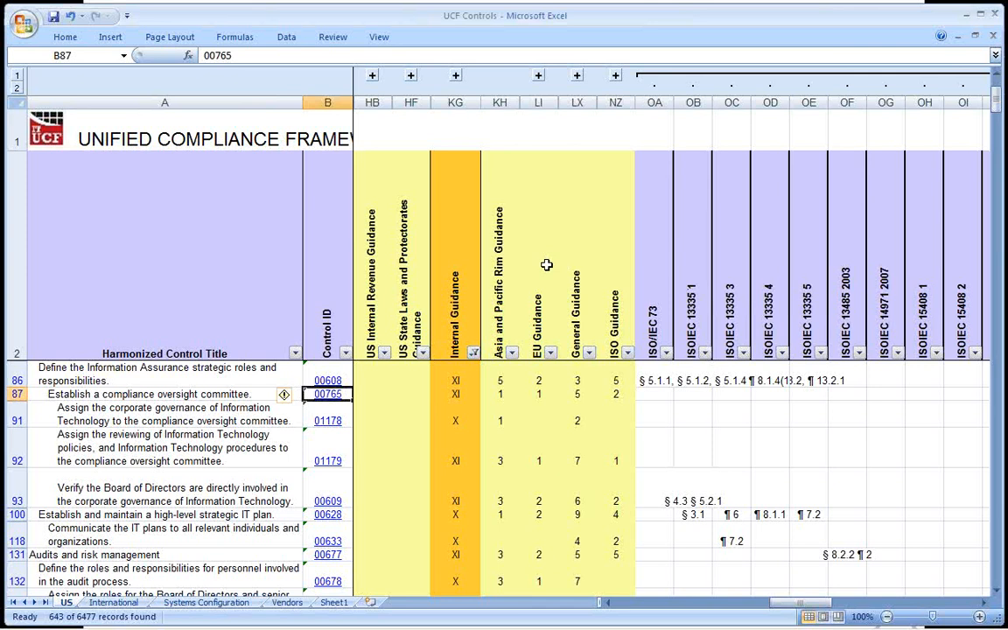
pyautogui.click(546, 264)
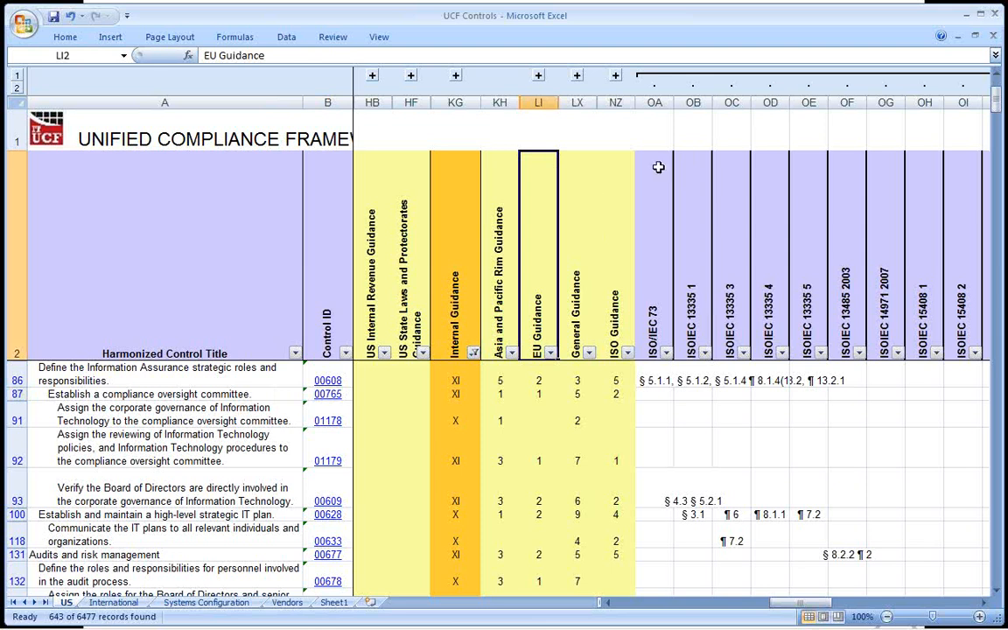
pyautogui.moveTo(445, 628)
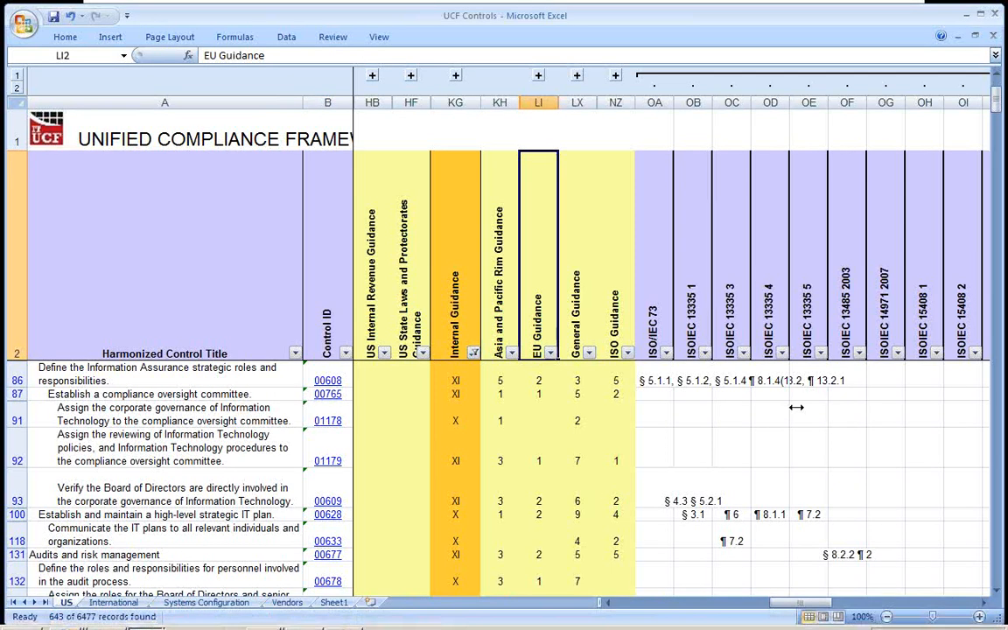
pyautogui.moveTo(263, 629)
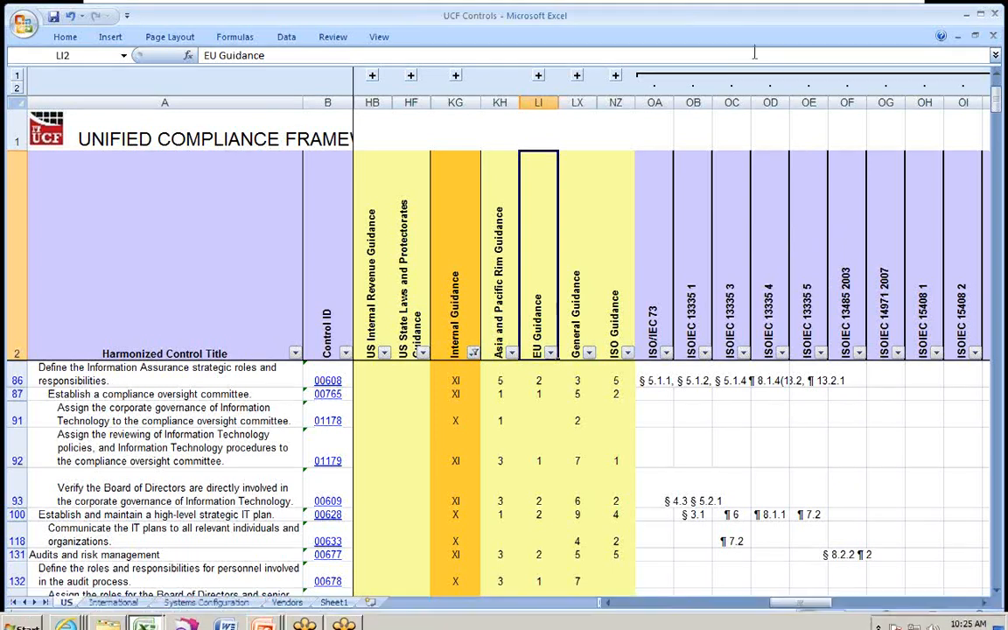
# Collapse the expanded ISO Guidance column group and minimize the workbook.
pyautogui.click(630, 182)
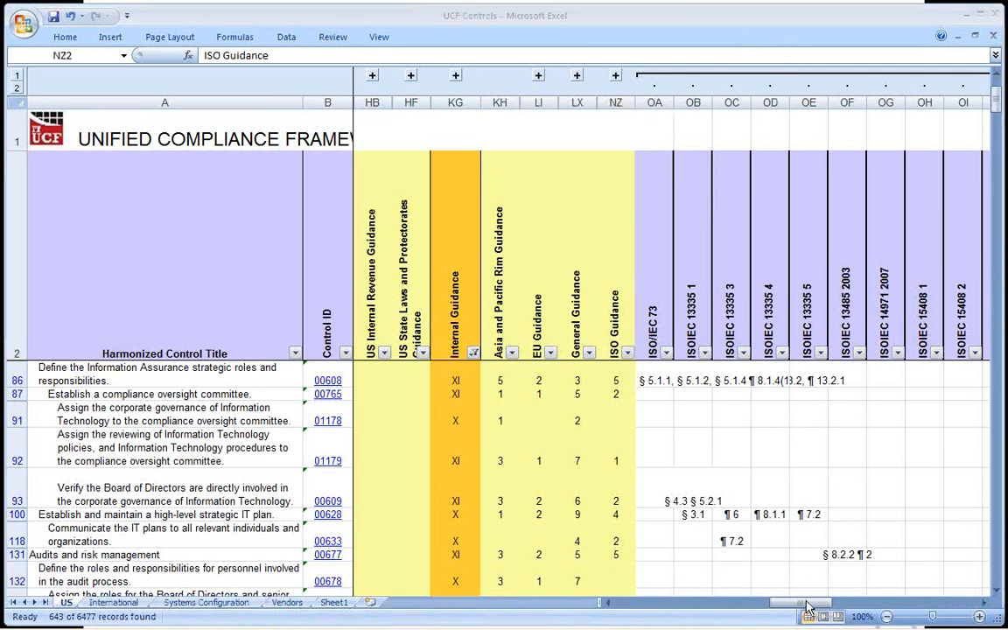
pyautogui.click(838, 604)
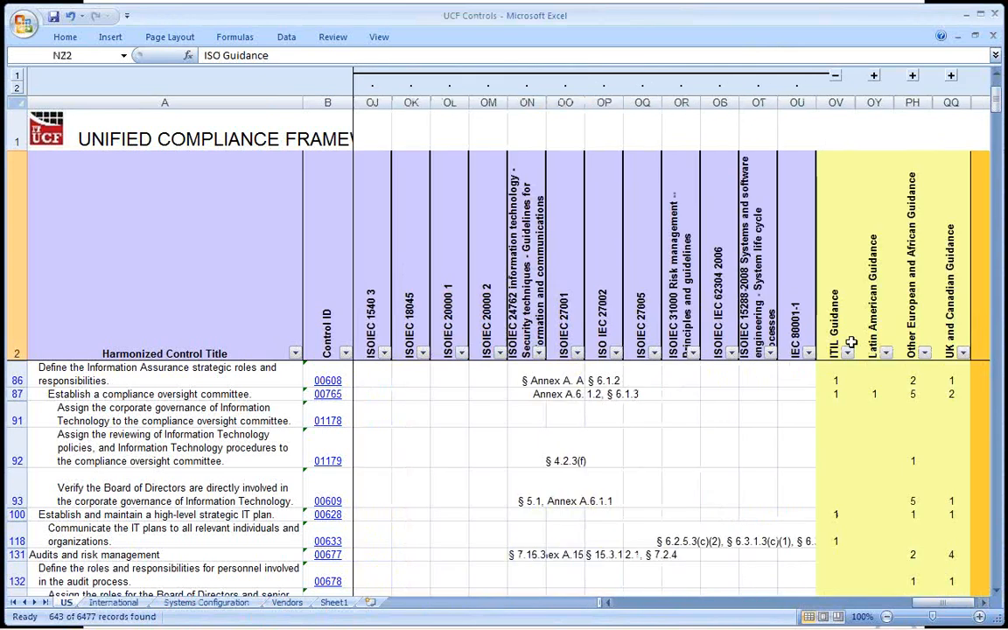
pyautogui.click(838, 78)
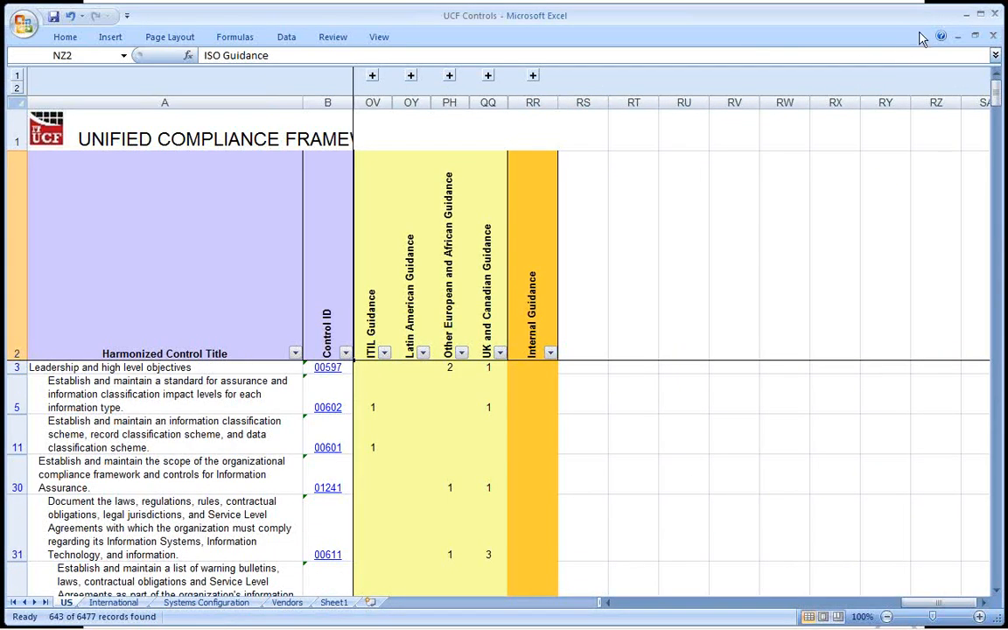
pyautogui.click(963, 21)
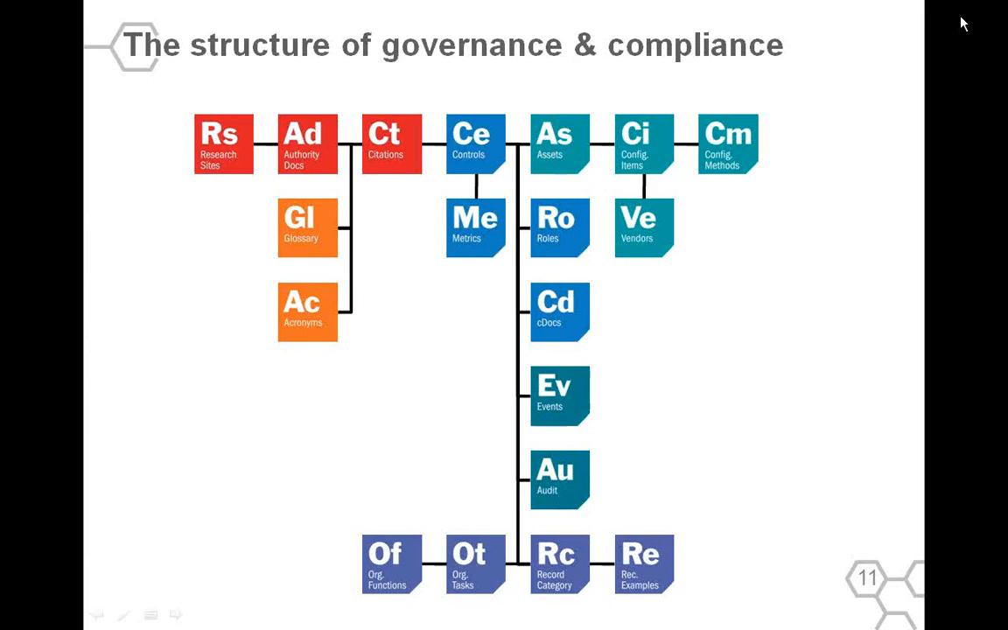
# Switch to Internet Explorer and open the frequently visited Compliance Dictionary page in a new tab.
pyautogui.hotkey('alt', 'Tab')
pyautogui.hotkey('alt', 'Tab')
pyautogui.hotkey('alt', 'Tab')
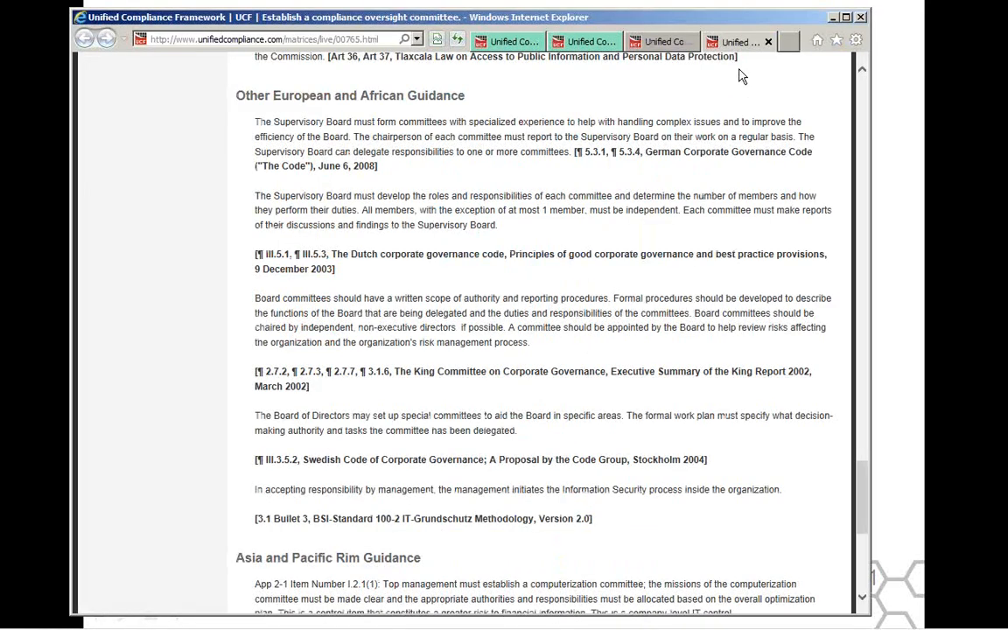
pyautogui.click(788, 41)
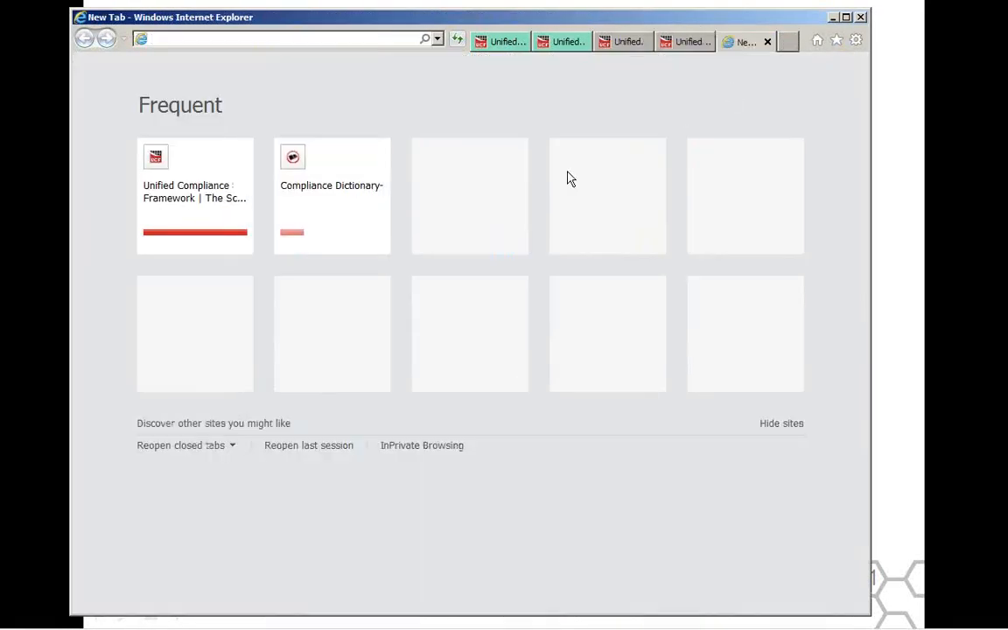
pyautogui.click(316, 194)
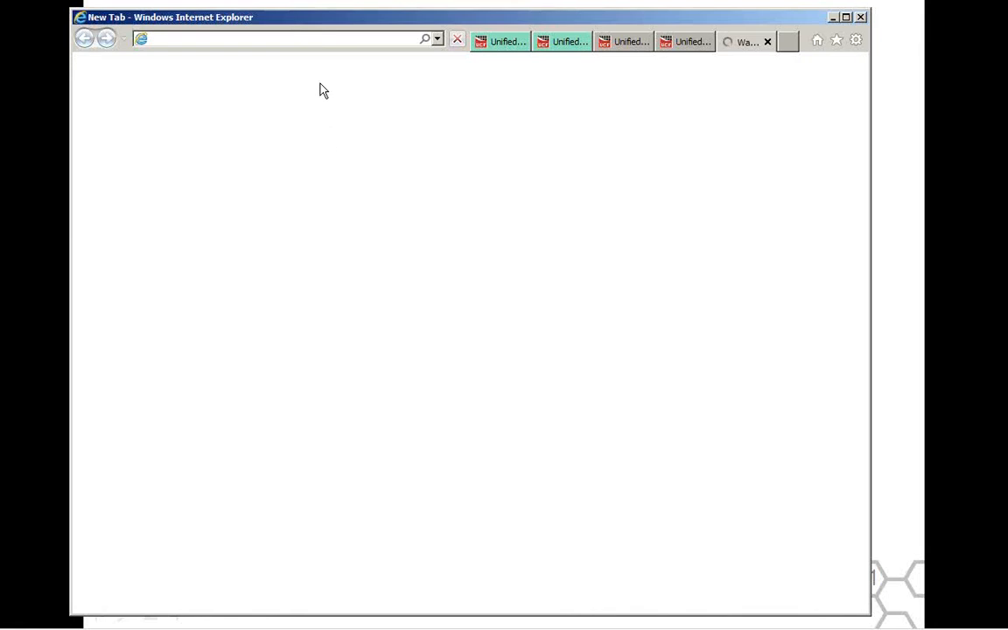
# Switch to the file explorer, open the 03. Language of Compliance folder under UCF Current Release, and select Online Compliance Dictionary.
pyautogui.hotkey('alt', 'Tab')
pyautogui.hotkey('alt', 'Tab')
pyautogui.hotkey('alt', 'Tab')
pyautogui.hotkey('alt', 'Tab')
pyautogui.hotkey('alt', 'Tab')
pyautogui.hotkey('alt', 'Tab')
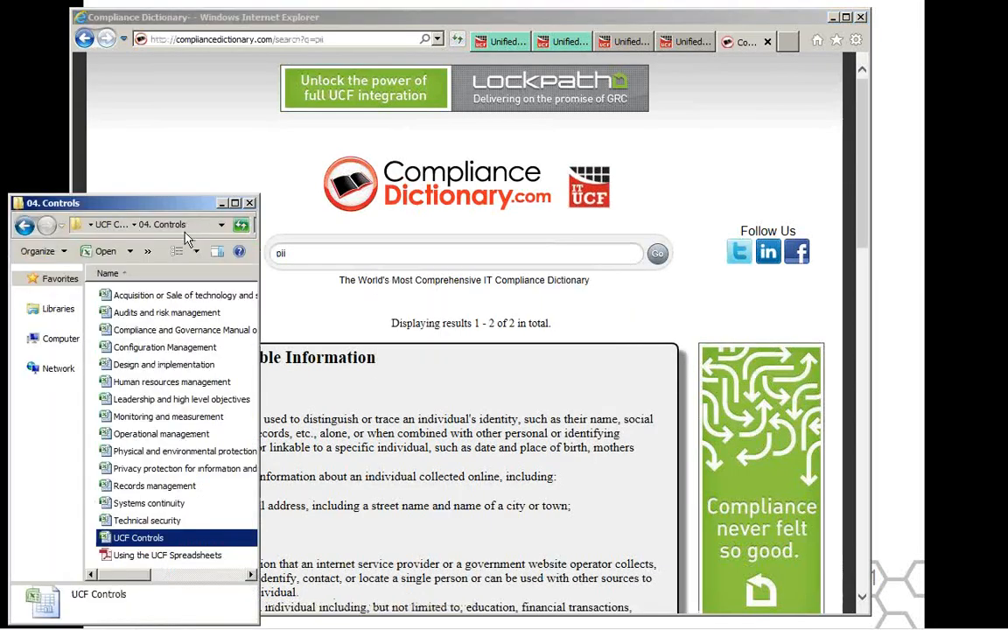
pyautogui.click(112, 225)
pyautogui.click(137, 333)
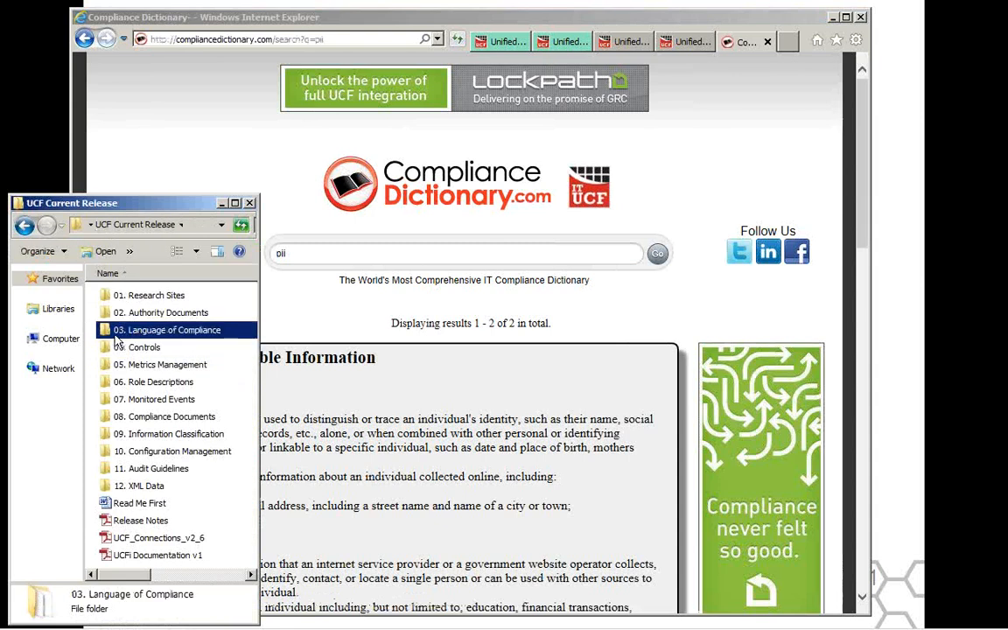
pyautogui.doubleClick(131, 330)
pyautogui.click(131, 313)
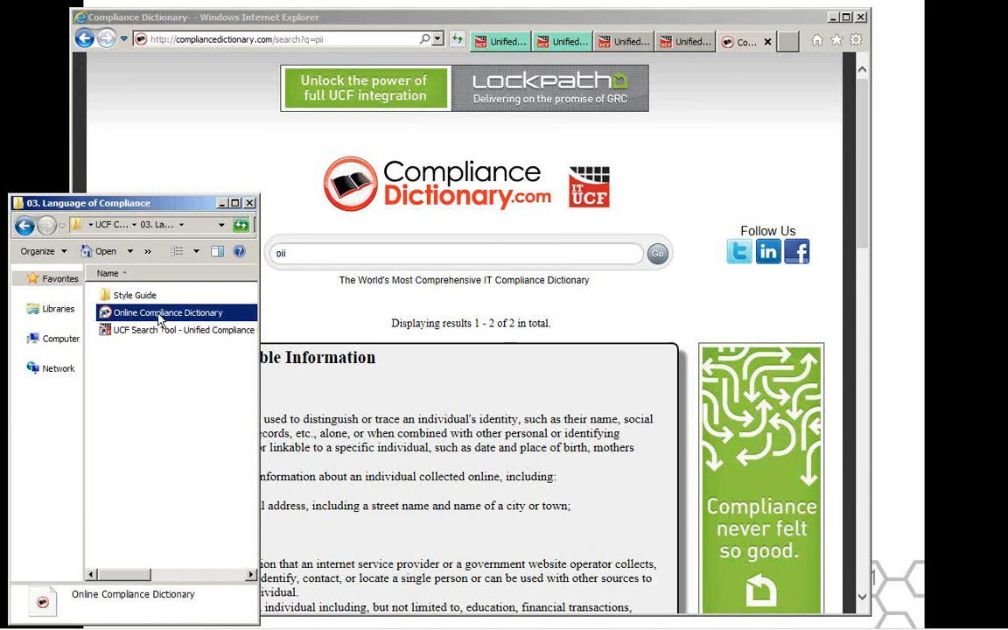
# Search the Compliance Dictionary in Internet Explorer for "data breach".
pyautogui.click(302, 252)
pyautogui.moveTo(303, 252); pyautogui.dragTo(258, 260)
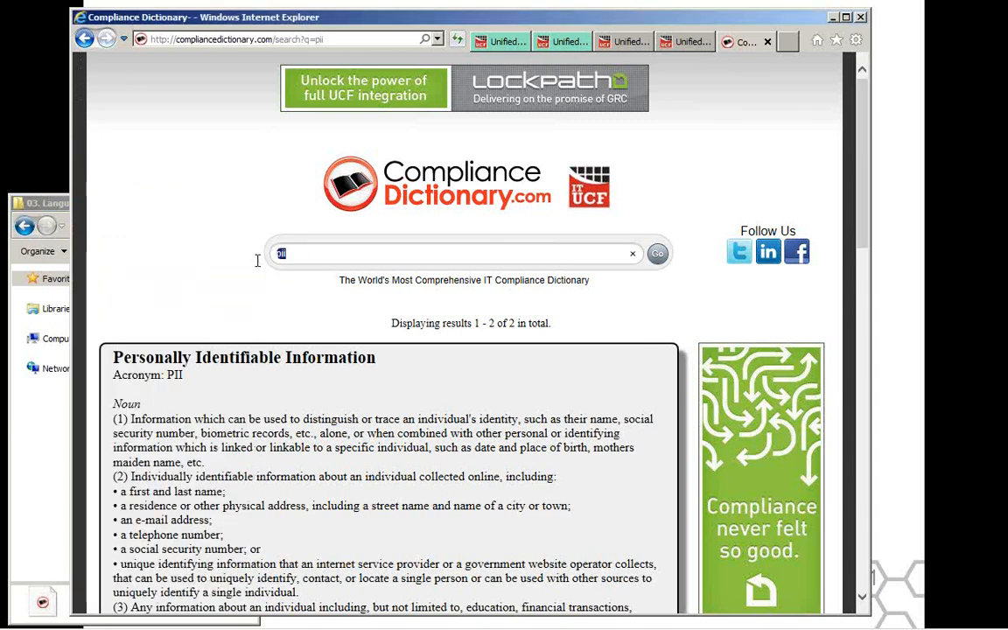
pyautogui.write('data breacn')
pyautogui.press('BackSpace')
pyautogui.write('h')
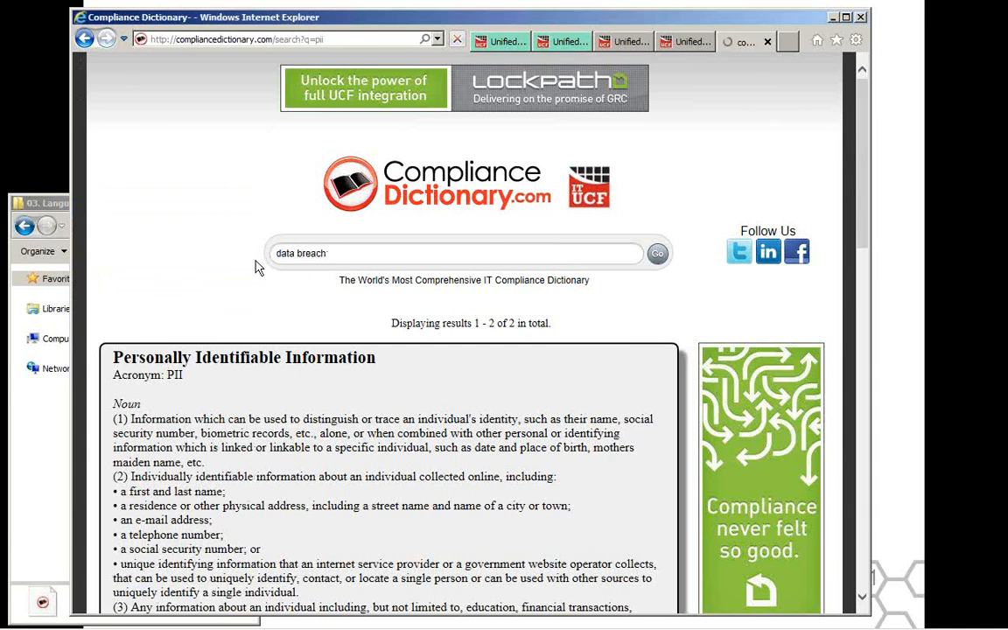
pyautogui.press('Return')
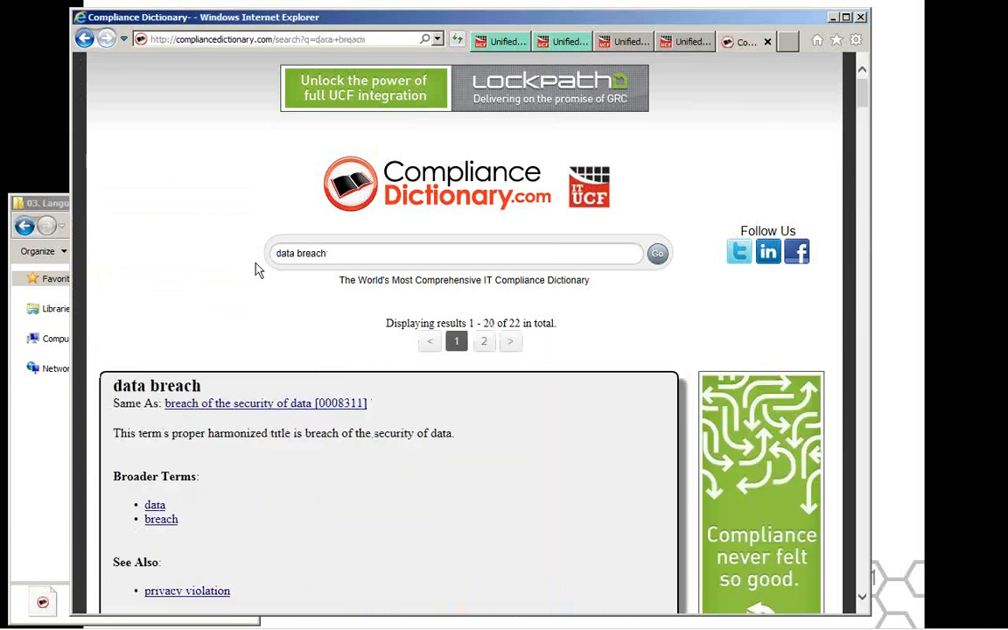
# Examine the dictionary entries from data breach to privacy violation, including their definitions, broader terms and related controls.
pyautogui.scroll(-1, 252, 281)
pyautogui.scroll(-1, 250, 297)
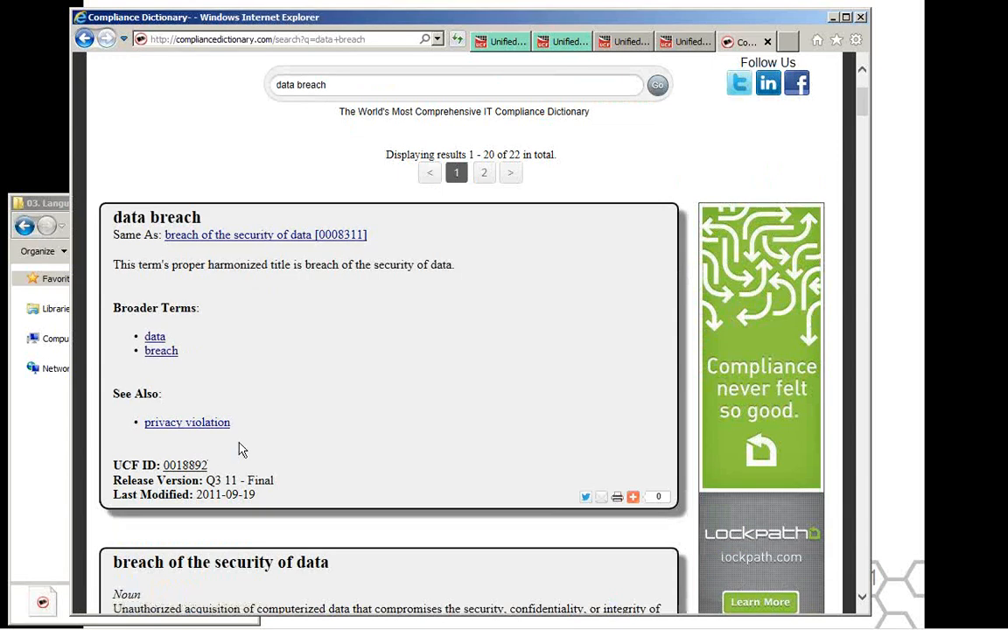
pyautogui.scroll(-1, 243, 449)
pyautogui.scroll(-1, 243, 449)
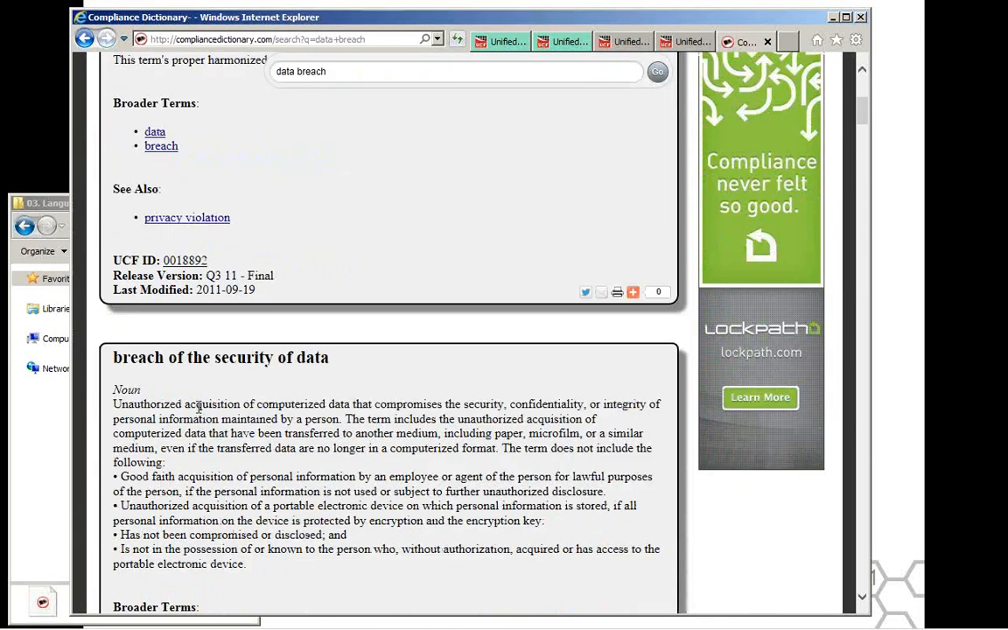
pyautogui.scroll(-3, 268, 259)
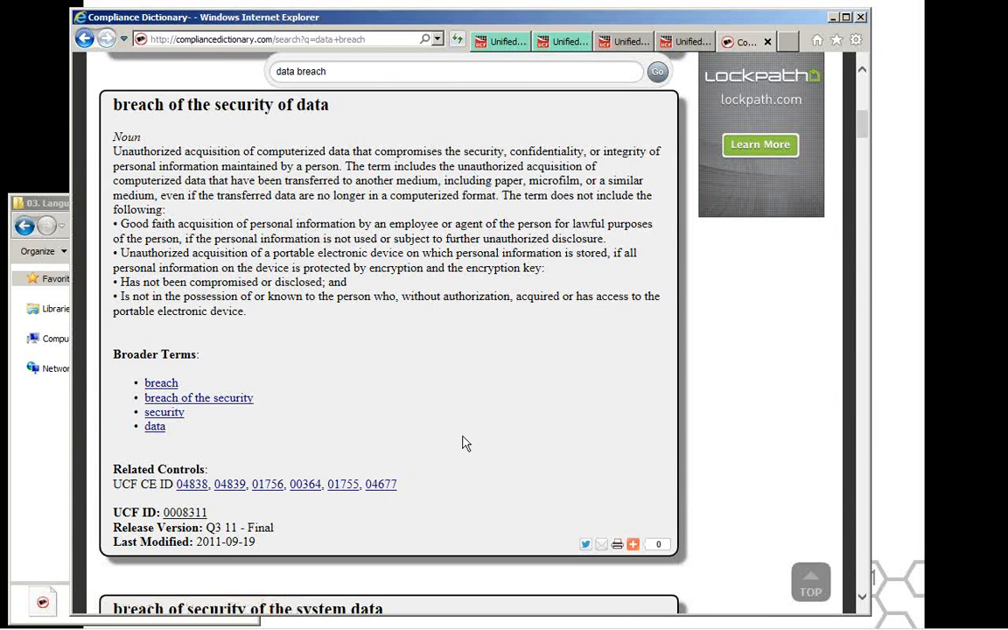
pyautogui.scroll(-4, 464, 444)
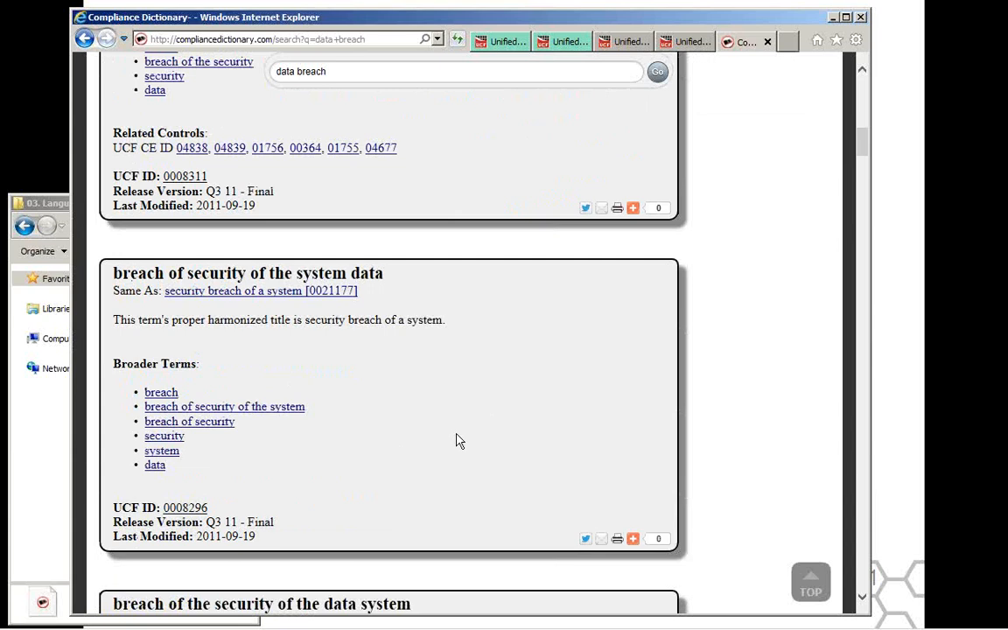
pyautogui.scroll(-5, 457, 441)
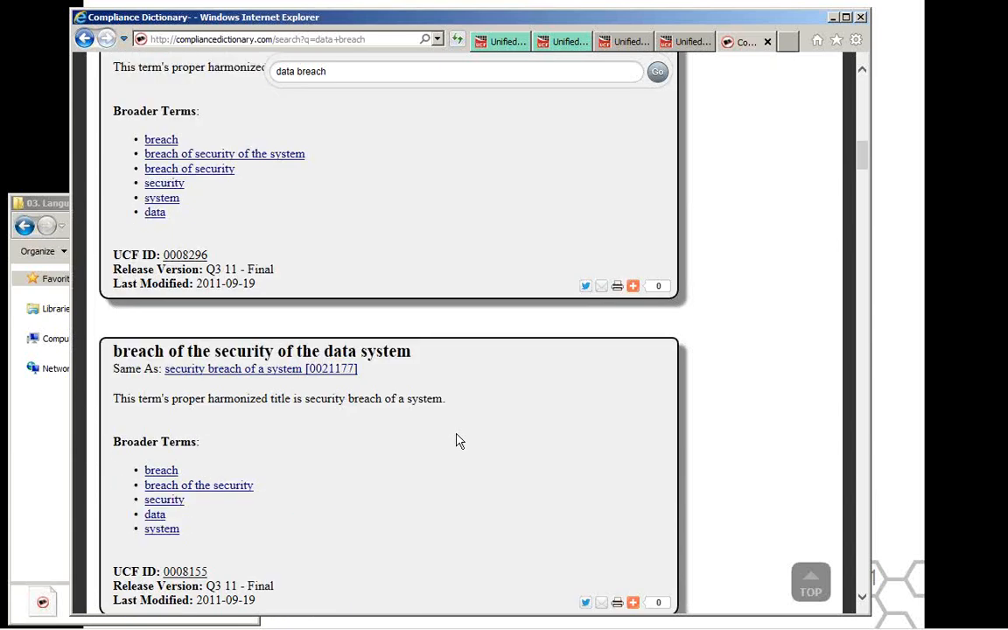
pyautogui.scroll(-3, 456, 440)
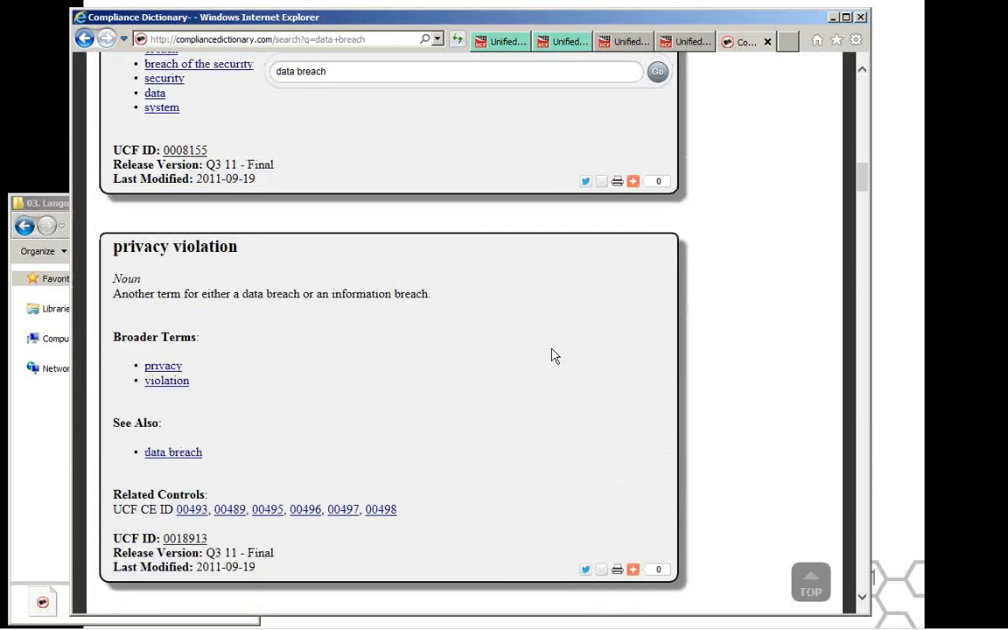
# Minimize the Compliance Dictionary browser window and switch to the UCF Controls workbook in Excel.
pyautogui.click(835, 19)
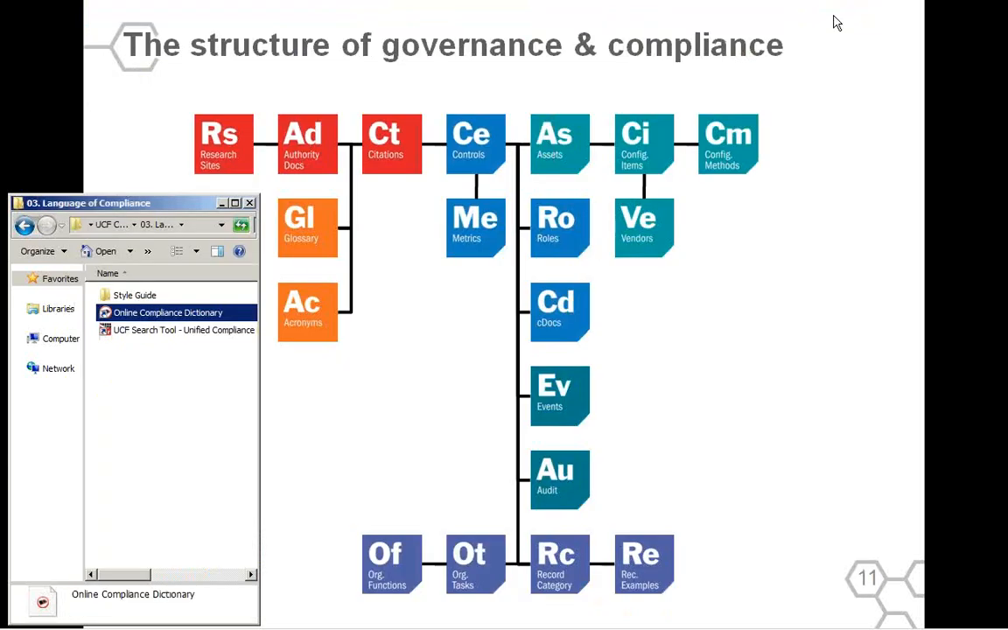
pyautogui.hotkey('alt', 'Tab')
pyautogui.hotkey('alt', 'Tab')
pyautogui.hotkey('alt', 'Tab')
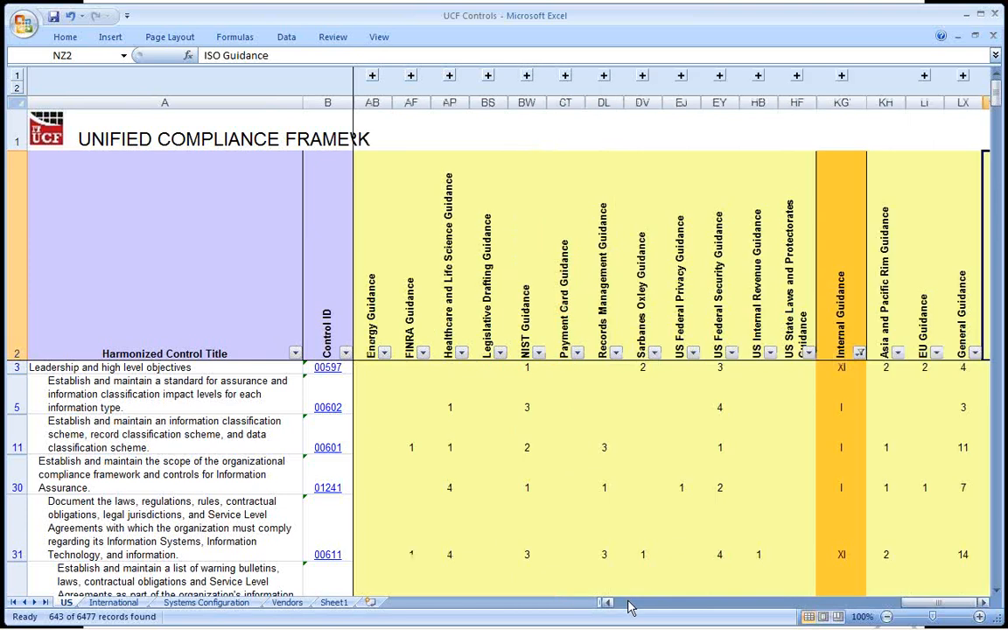
pyautogui.click(627, 603)
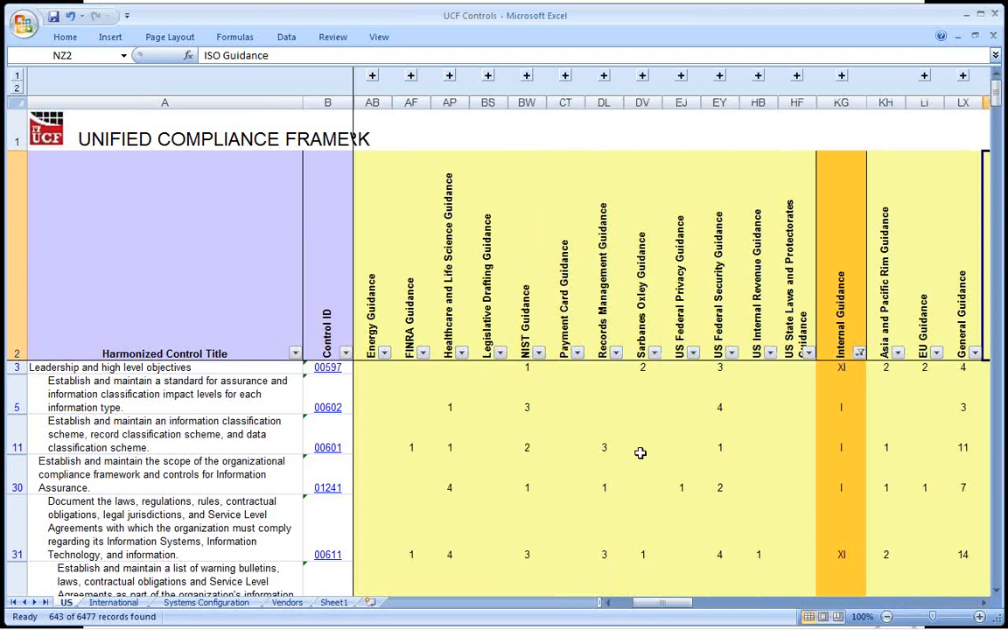
# Switch to the slide show on the structure of governance & compliance.
pyautogui.hotkey('alt', 'Tab')
pyautogui.hotkey('alt', 'Tab')
pyautogui.hotkey('alt', 'Tab')
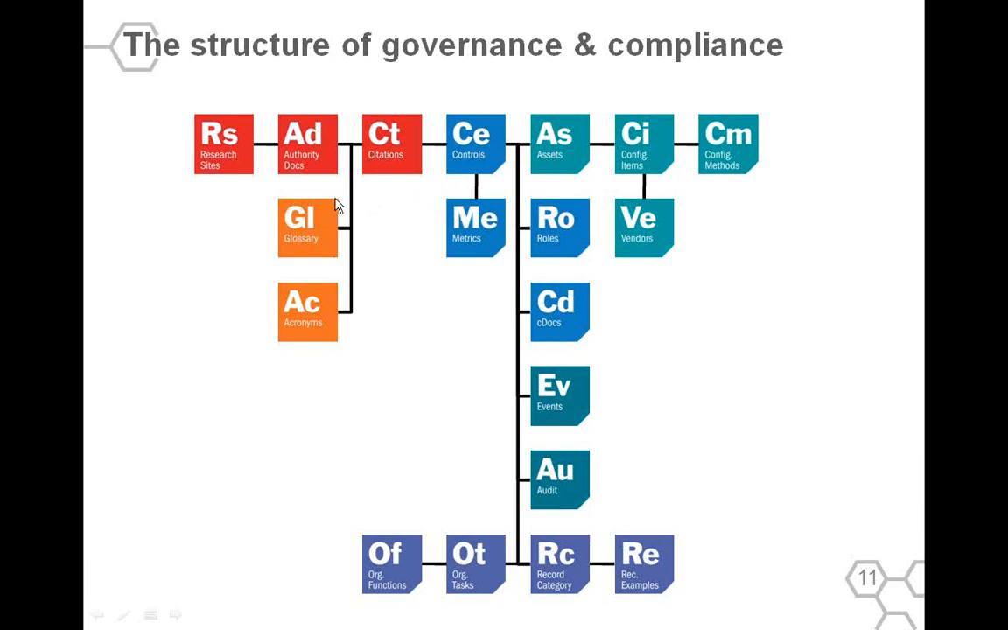
# Return to the UCF Controls workbook in Excel and reset the Internal Guidance filter to include all values and blanks.
pyautogui.hotkey('alt', 'Tab')
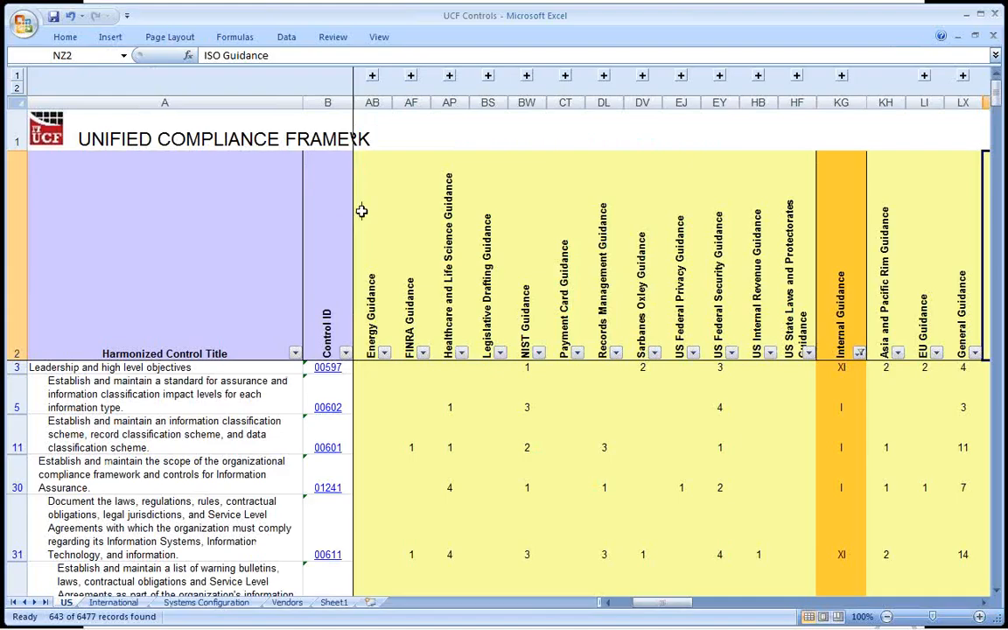
pyautogui.click(860, 352)
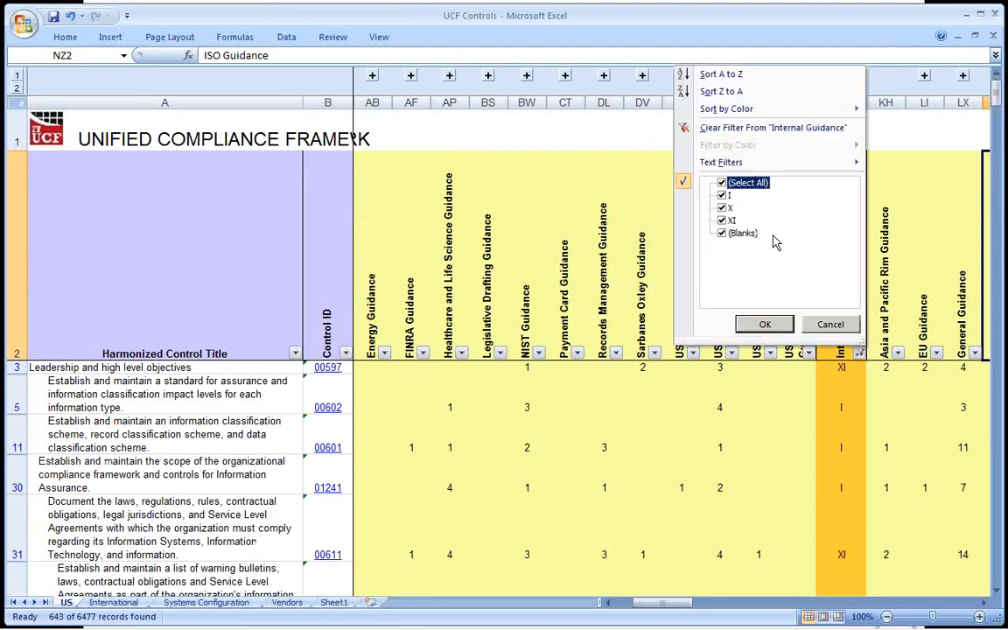
pyautogui.click(779, 325)
pyautogui.click(776, 290)
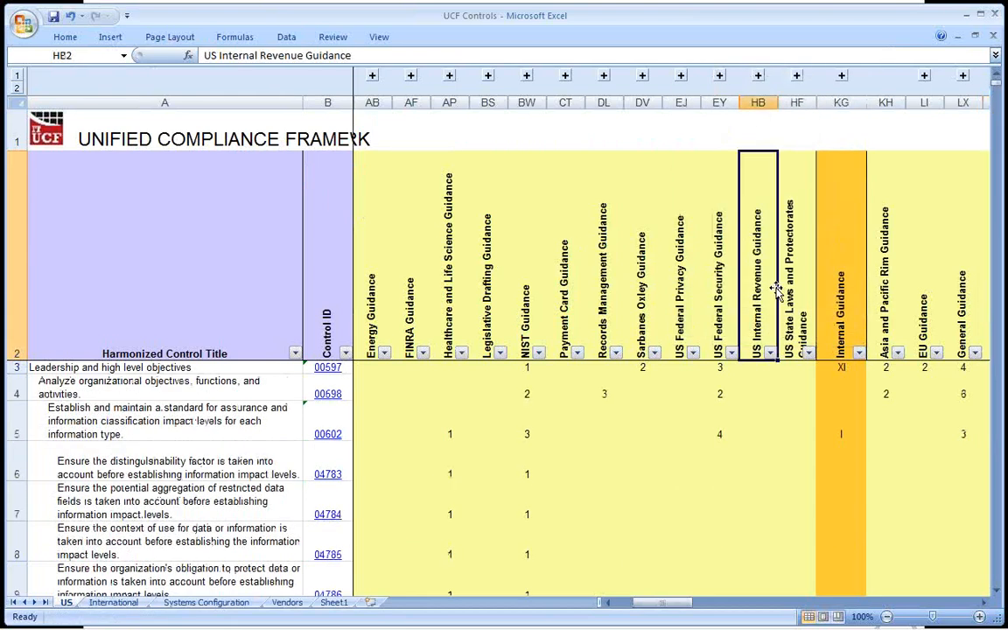
# Search the US sheet for all cells containing "breach", with the extended find options expanded.
pyautogui.hotkey('ctrl', 'f')
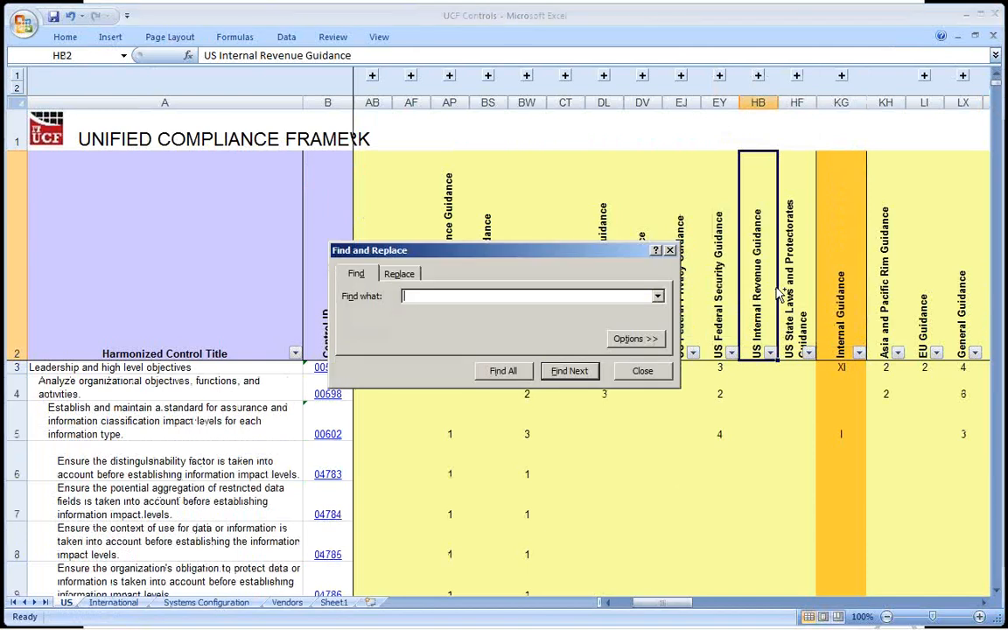
pyautogui.click(648, 340)
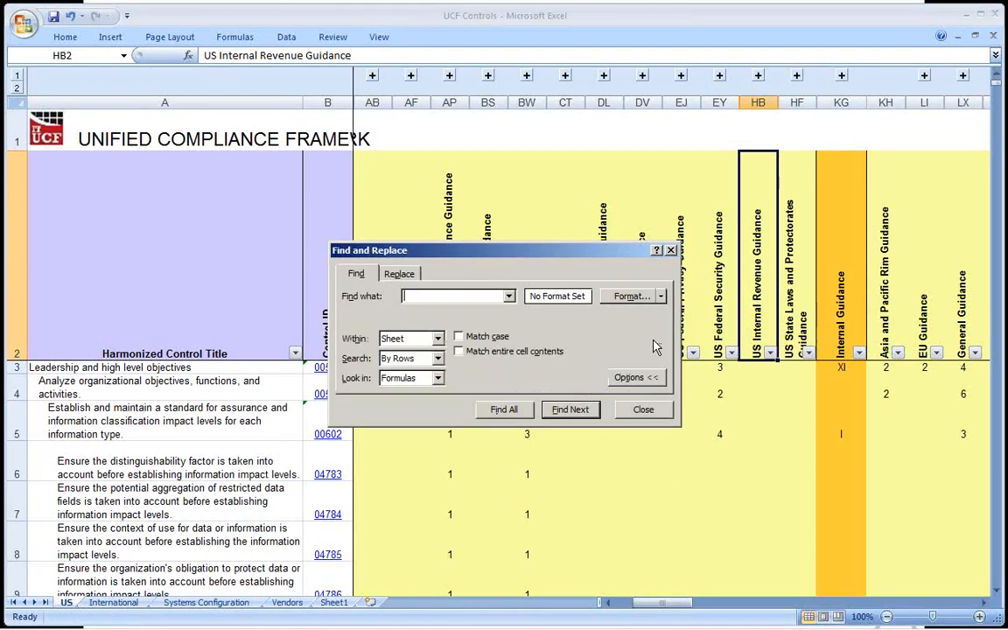
pyautogui.click(466, 297)
pyautogui.write('breach')
pyautogui.click(503, 411)
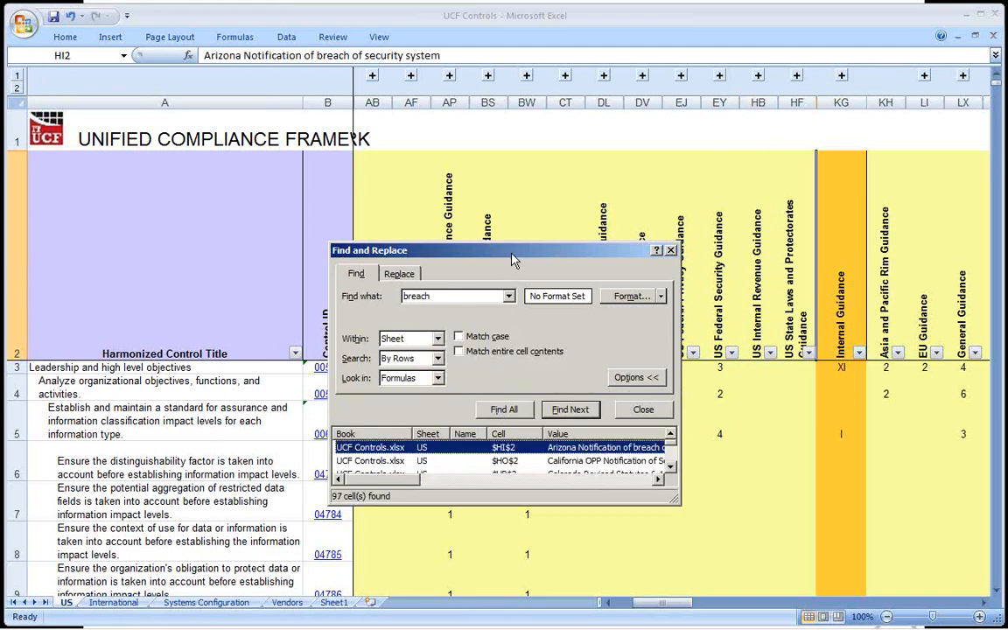
# Enlarge the Find and Replace window and examine the state breach notification laws among the results.
pyautogui.moveTo(514, 260); pyautogui.dragTo(422, 137)
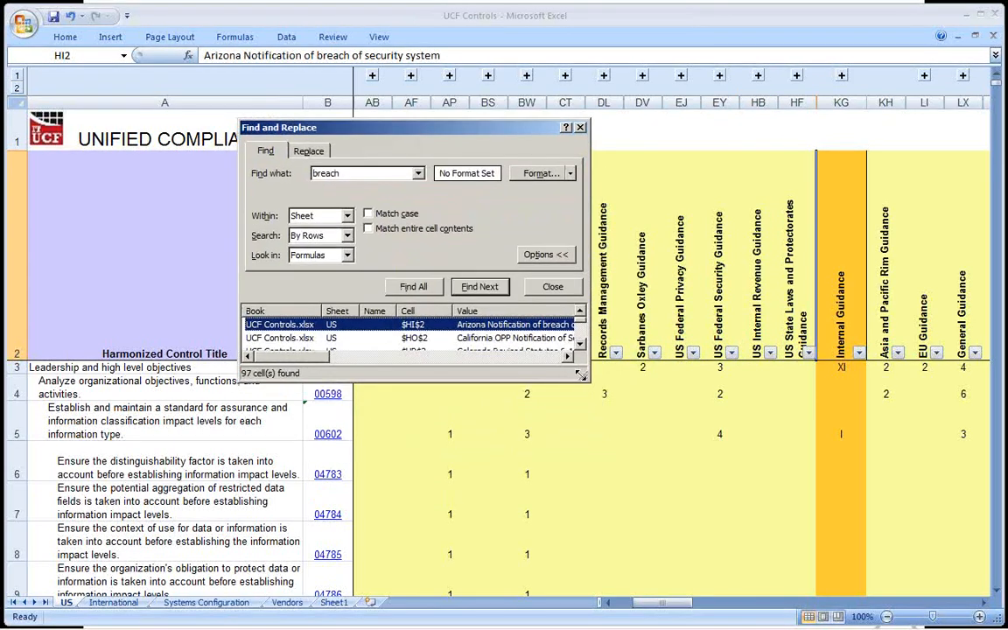
pyautogui.moveTo(579, 375); pyautogui.dragTo(887, 584)
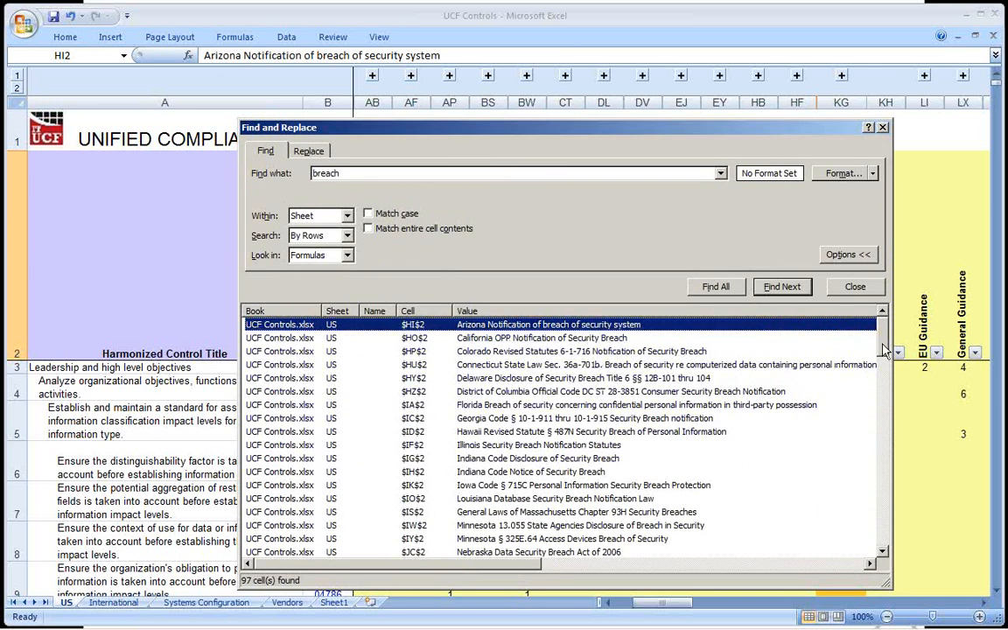
pyautogui.moveTo(884, 344)
pyautogui.mouseDown()
pyautogui.moveTo(885, 358)
pyautogui.moveTo(885, 337)
pyautogui.mouseUp()
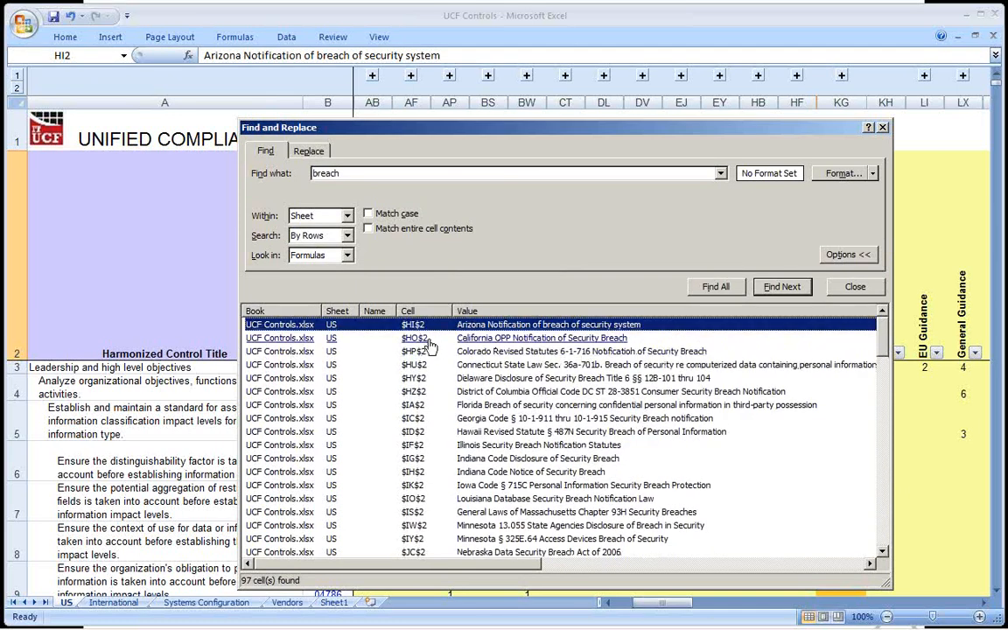
pyautogui.scroll(-1, 433, 416)
pyautogui.scroll(-2, 462, 460)
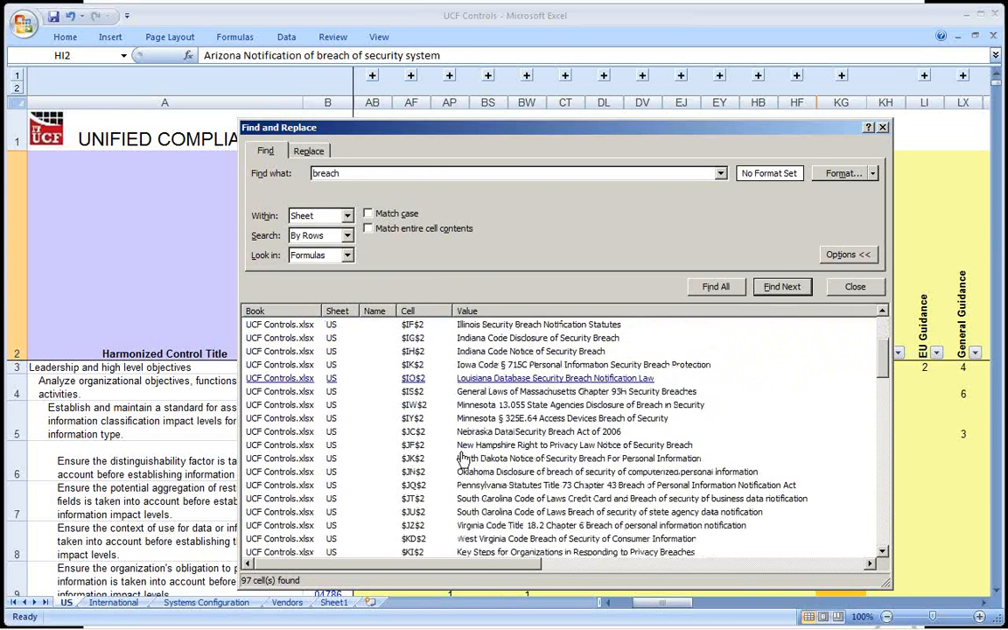
pyautogui.scroll(-3, 463, 460)
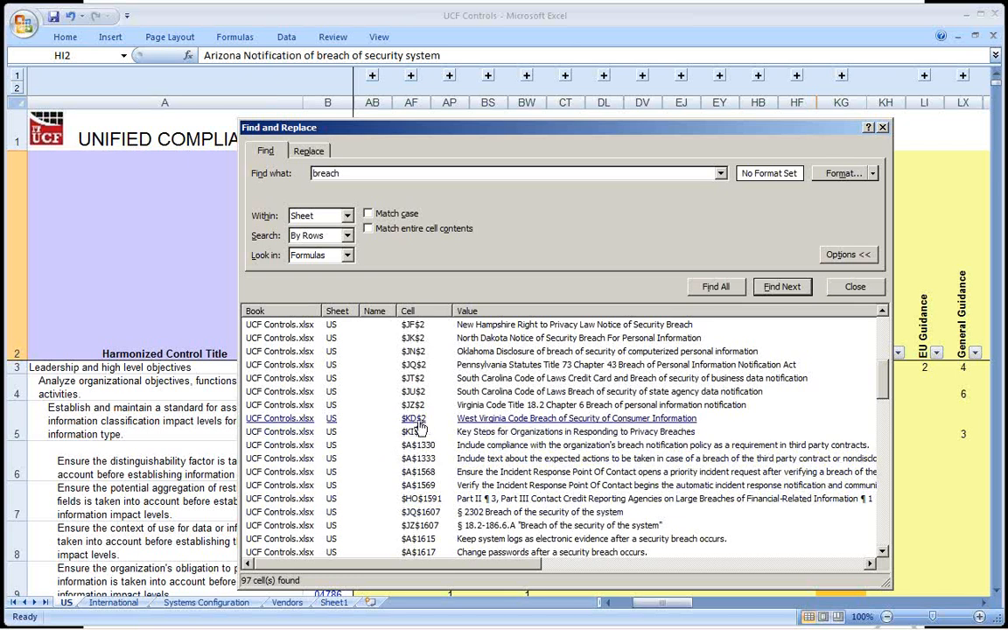
# Examine the breach-related control titles further down the search results, then close Find and Replace.
pyautogui.click(5, 306)
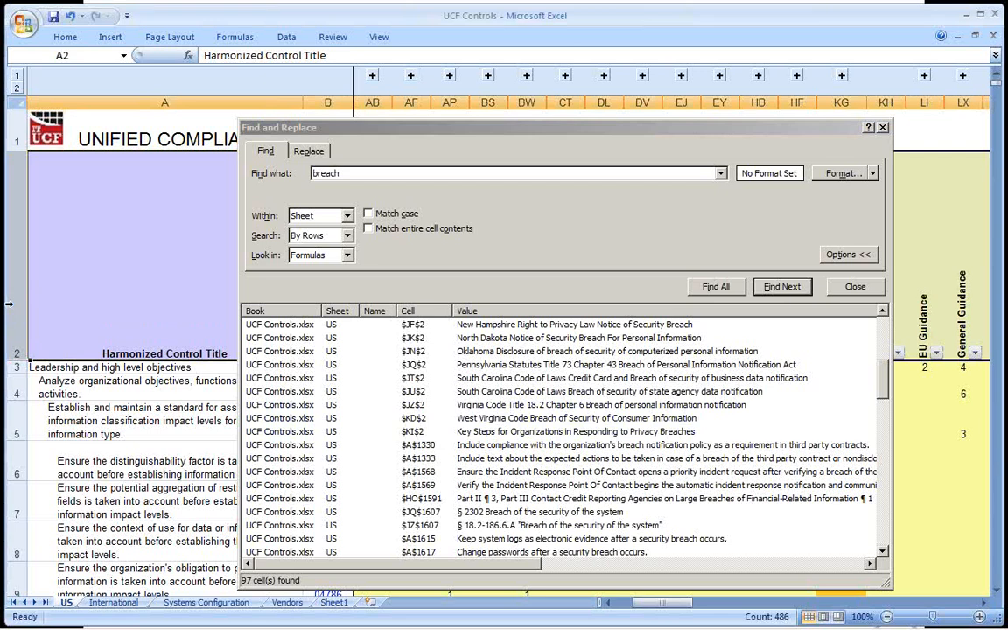
pyautogui.moveTo(368, 132); pyautogui.dragTo(325, 402)
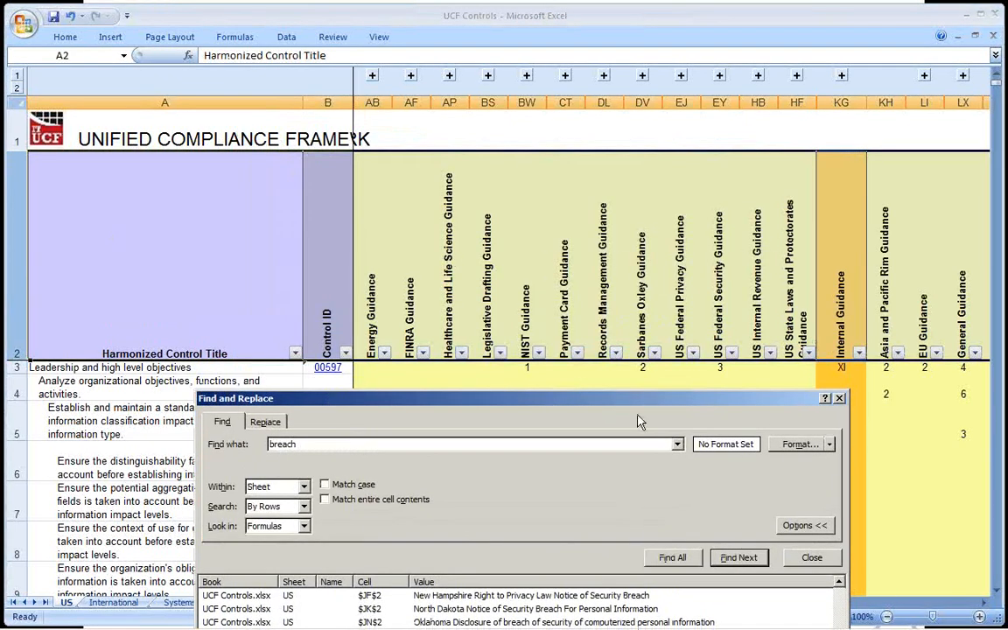
pyautogui.moveTo(639, 404); pyautogui.dragTo(660, 127)
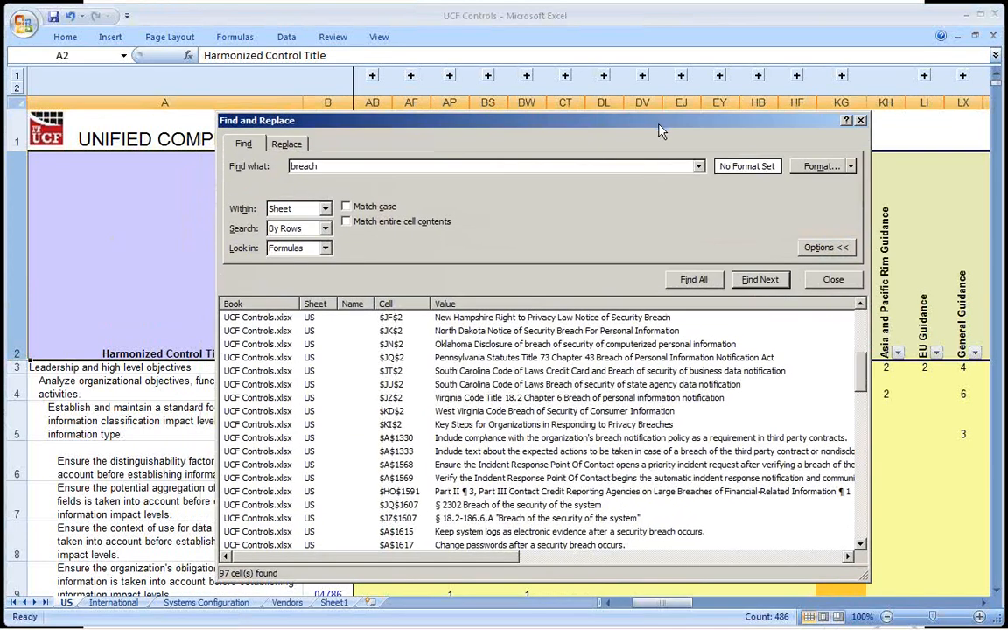
pyautogui.scroll(-1, 632, 412)
pyautogui.scroll(-5, 632, 418)
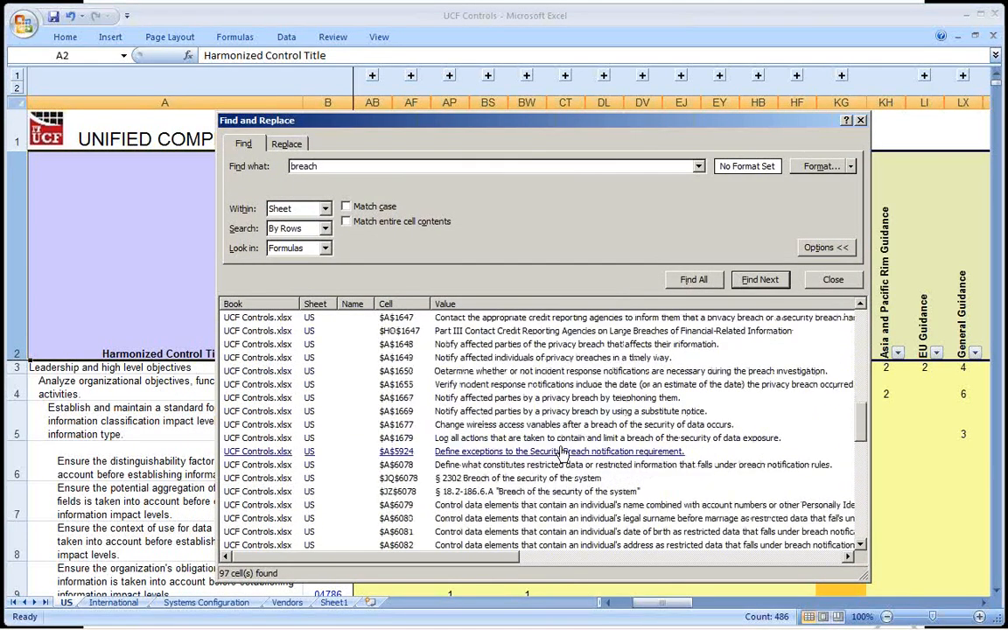
pyautogui.scroll(-2, 569, 444)
pyautogui.scroll(-2, 560, 450)
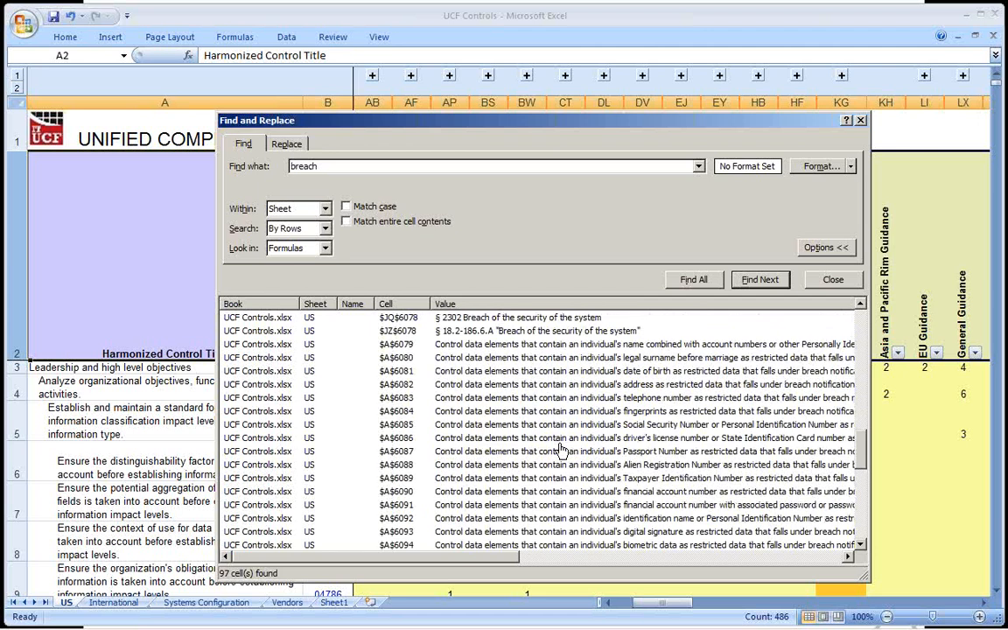
pyautogui.scroll(7, 561, 451)
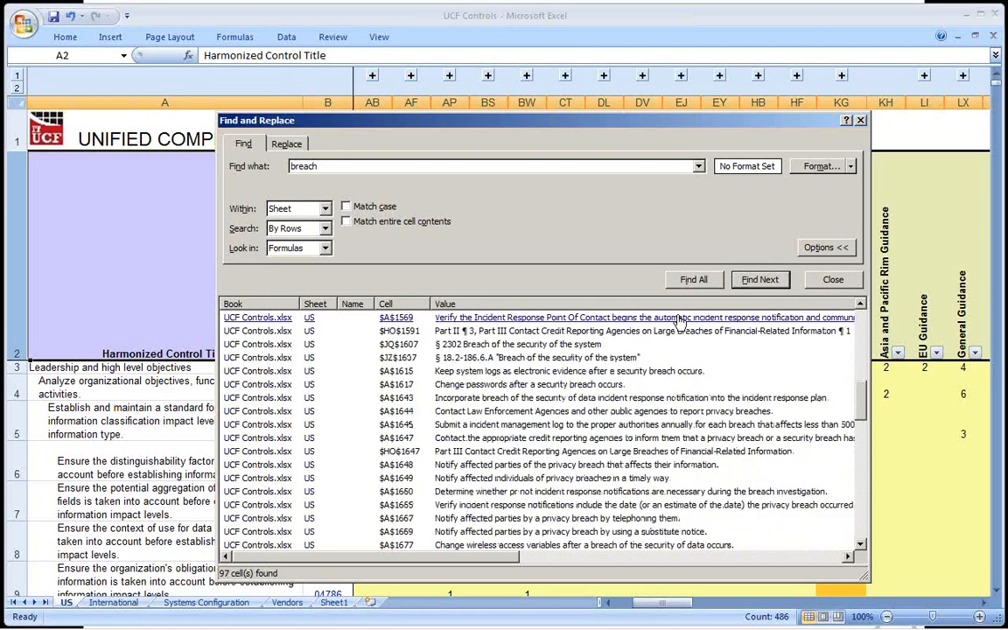
pyautogui.click(860, 123)
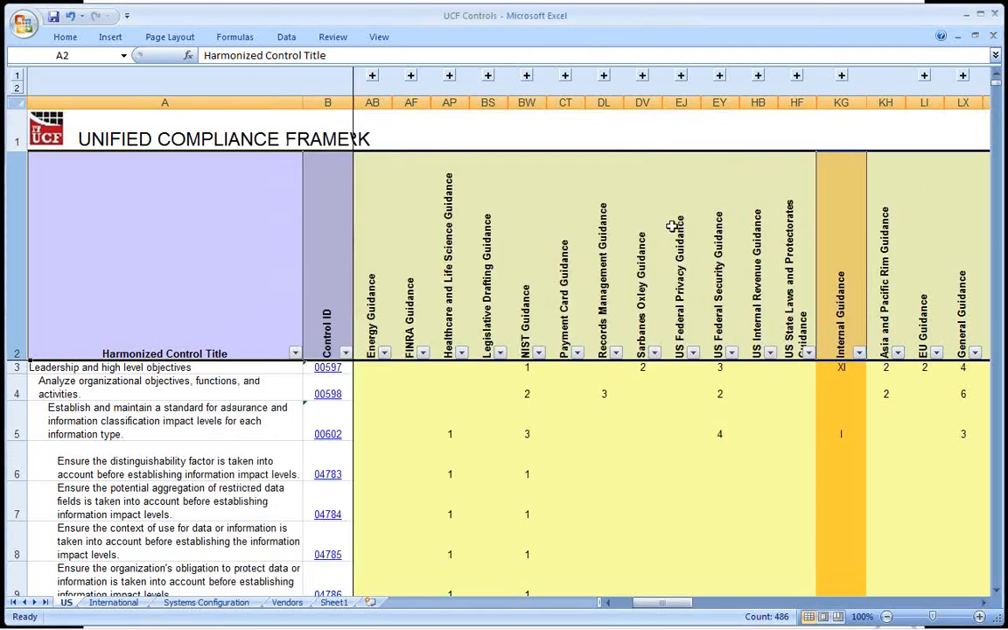
# Select the Sarbanes Oxley Guidance header and look through the unfiltered control rows down to the hardware and software inventory controls.
pyautogui.click(626, 220)
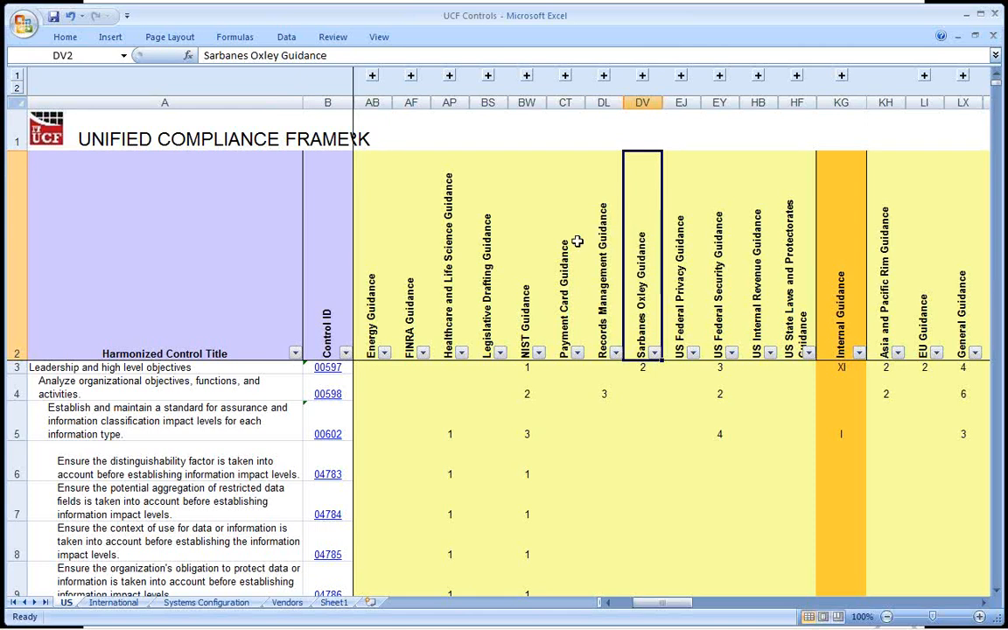
pyautogui.scroll(-8, 628, 261)
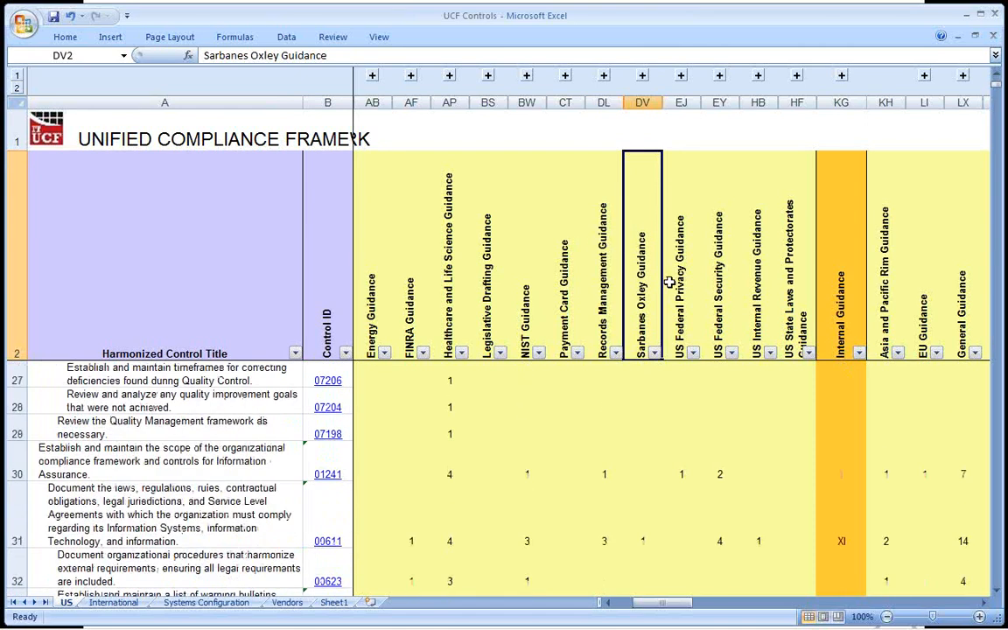
pyautogui.scroll(-6, 669, 282)
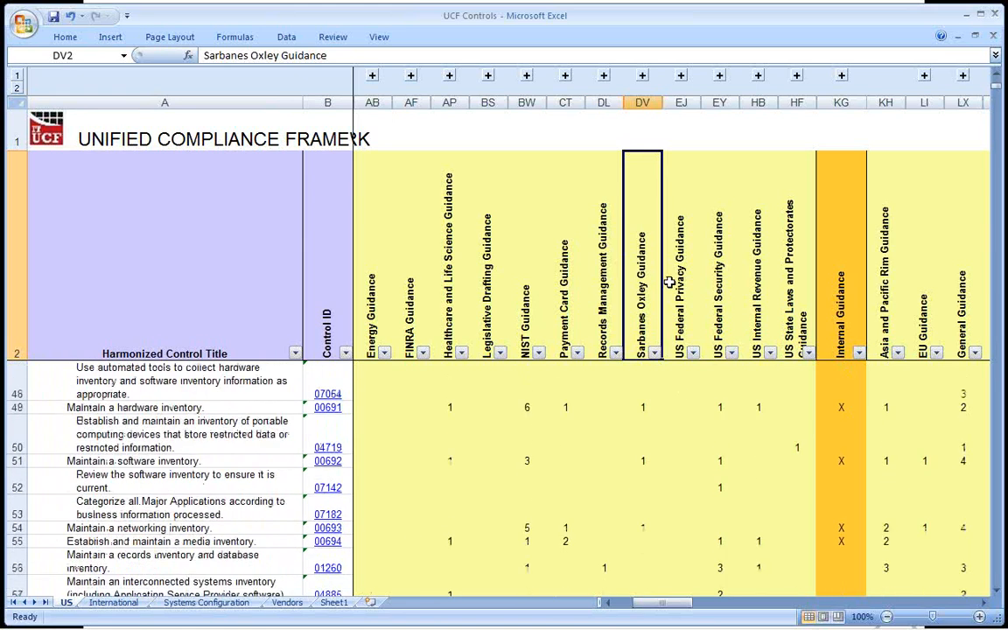
pyautogui.scroll(1, 670, 282)
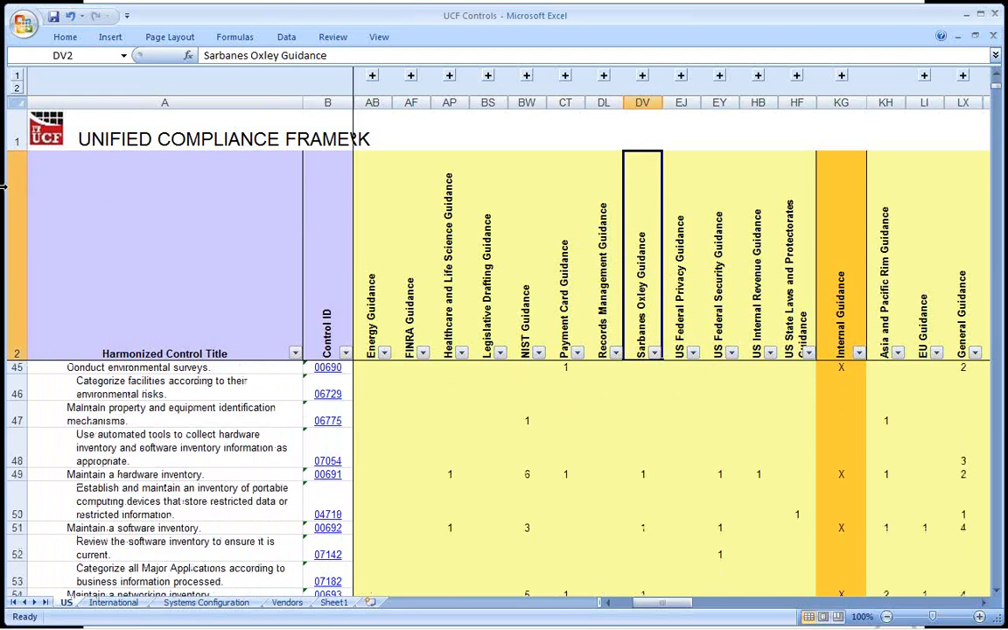
# Switch to Internet Explorer and return to the beginning of the Compliance Dictionary's "data breach" results.
pyautogui.hotkey('alt', 'Tab')
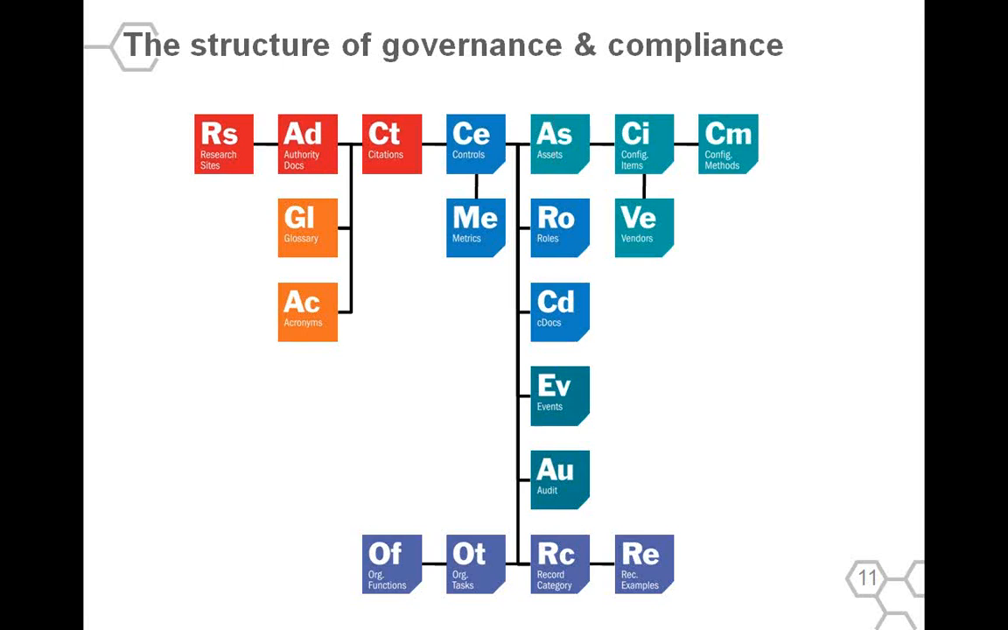
pyautogui.hotkey('alt', 'Tab')
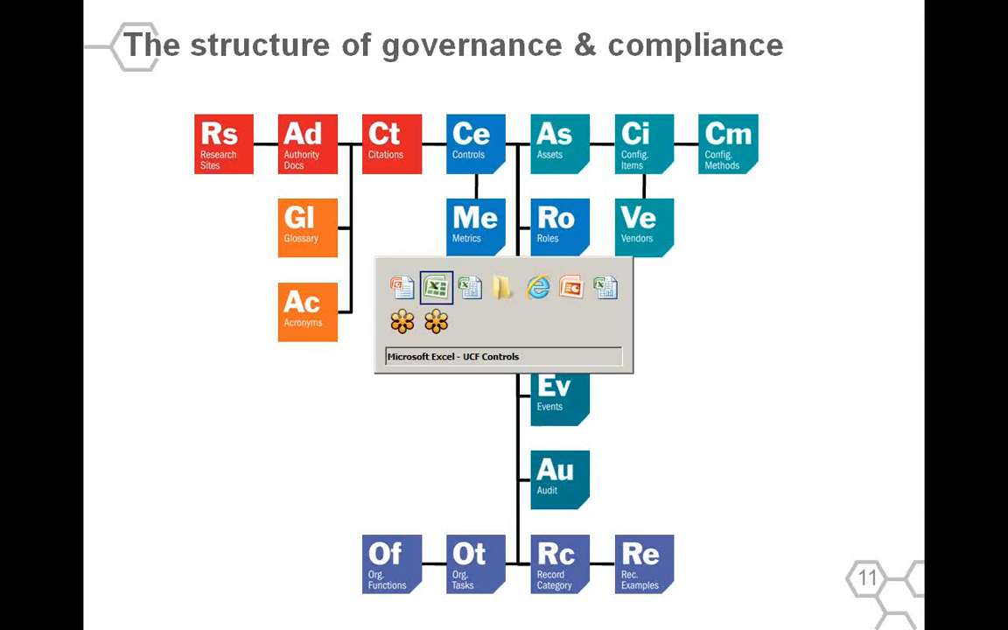
pyautogui.press('Tab')
pyautogui.press('Tab')
pyautogui.press('Tab')
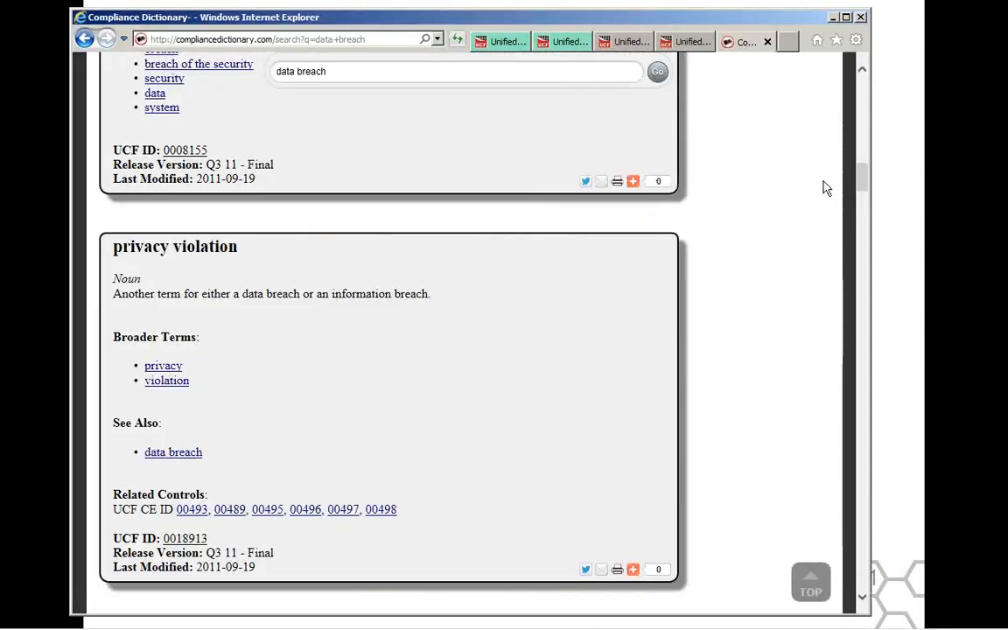
pyautogui.moveTo(858, 184); pyautogui.dragTo(859, 101)
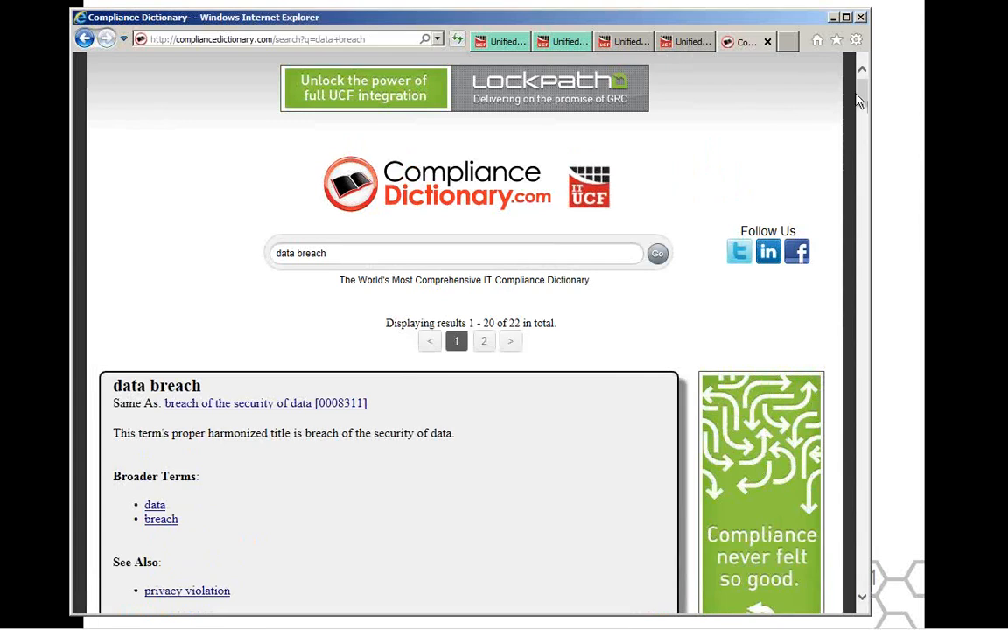
# From the open page on establishing a compliance oversight committee, go to the Free materials library and open The UCF Search Tool.
pyautogui.click(684, 42)
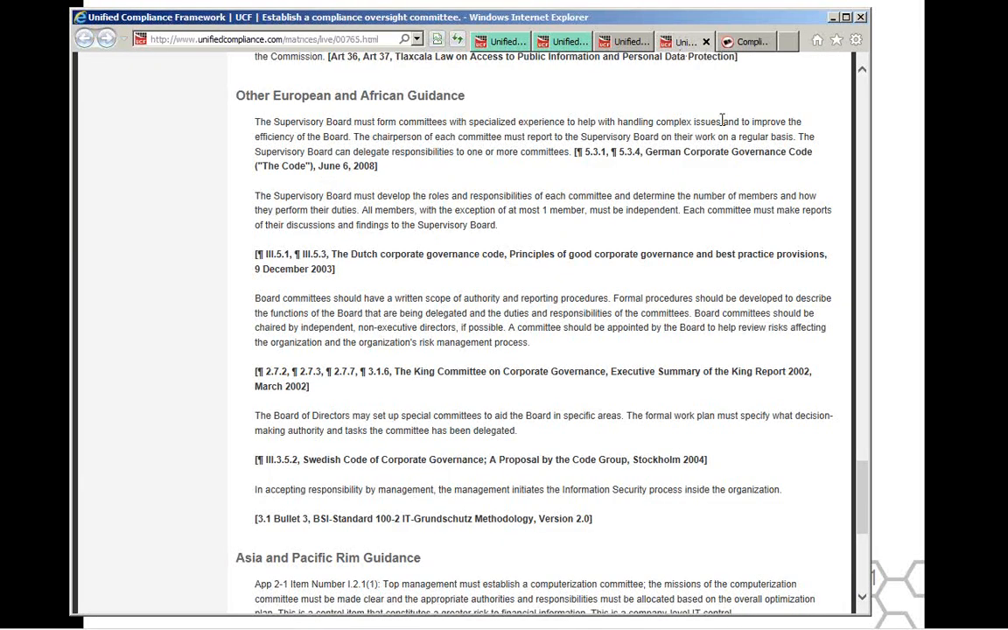
pyautogui.moveTo(860, 521); pyautogui.dragTo(856, 146)
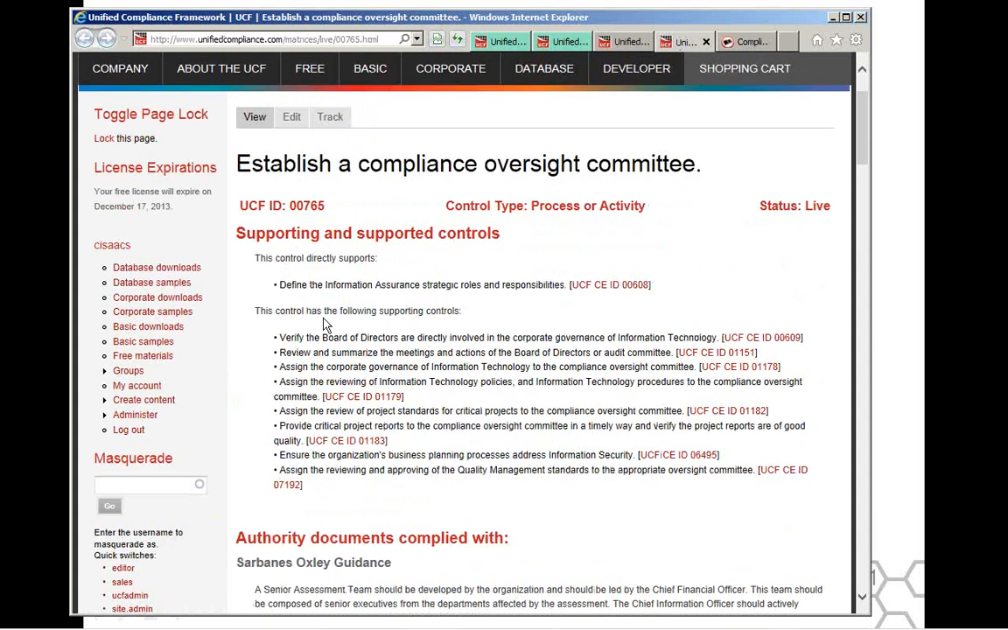
pyautogui.click(164, 359)
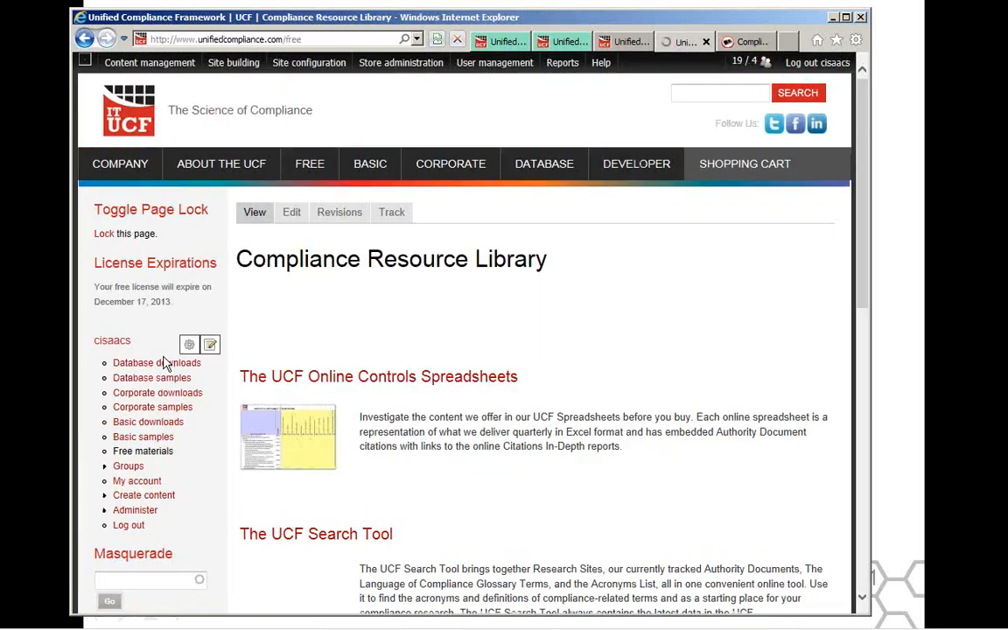
pyautogui.scroll(-2, 385, 382)
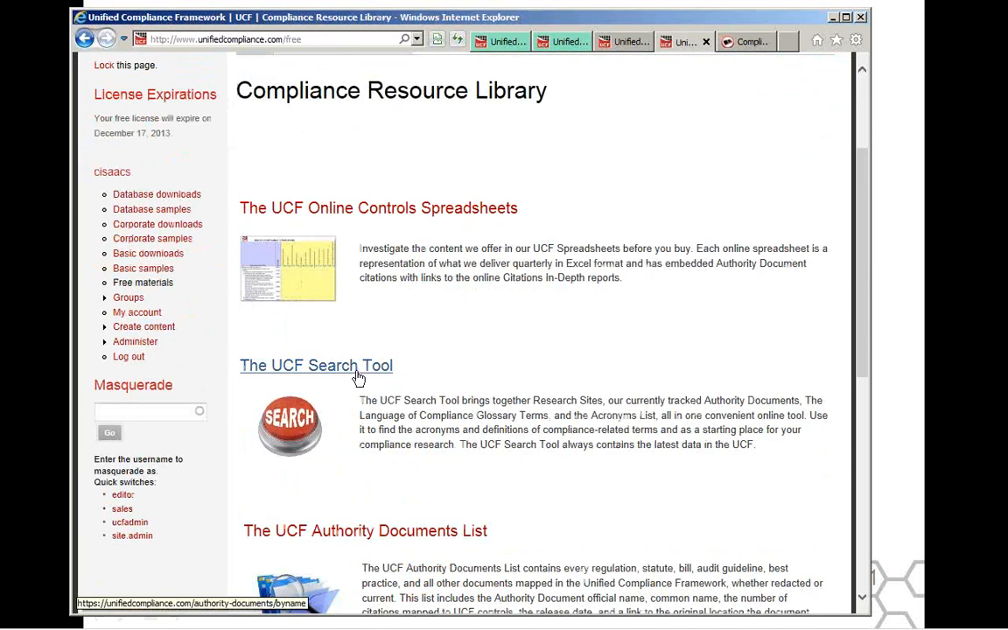
pyautogui.click(357, 371)
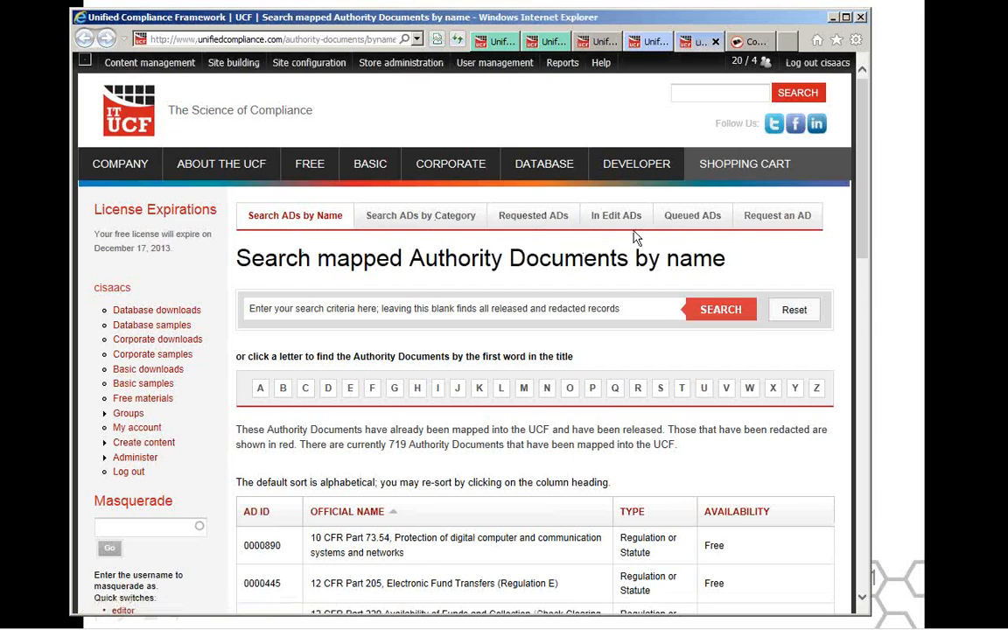
# Look over the requested Authority Documents list and the Authority Documents Mapping Request form, then minimize the browser.
pyautogui.click(548, 225)
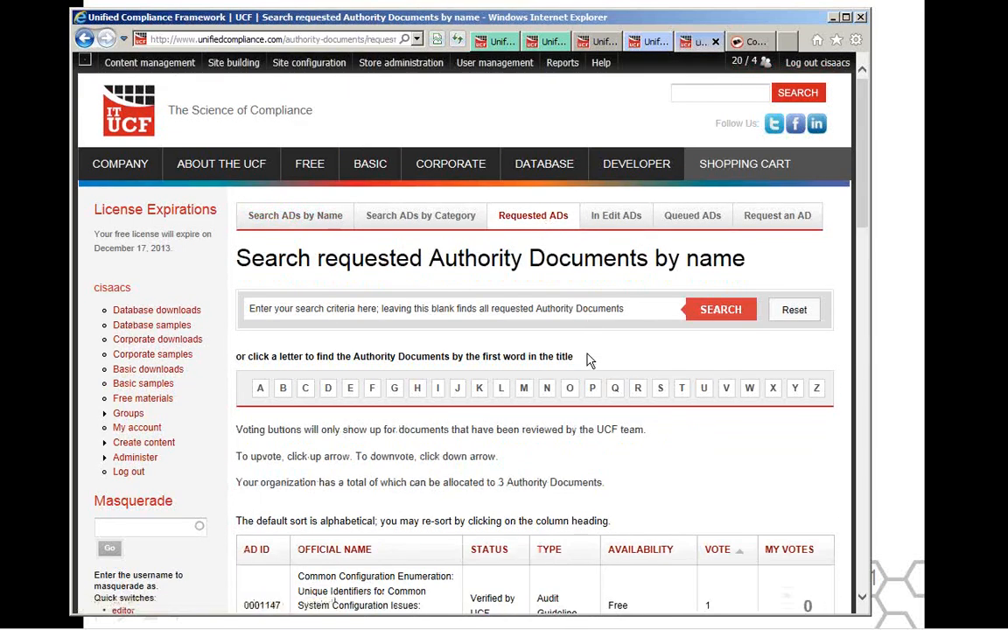
pyautogui.scroll(-2, 588, 361)
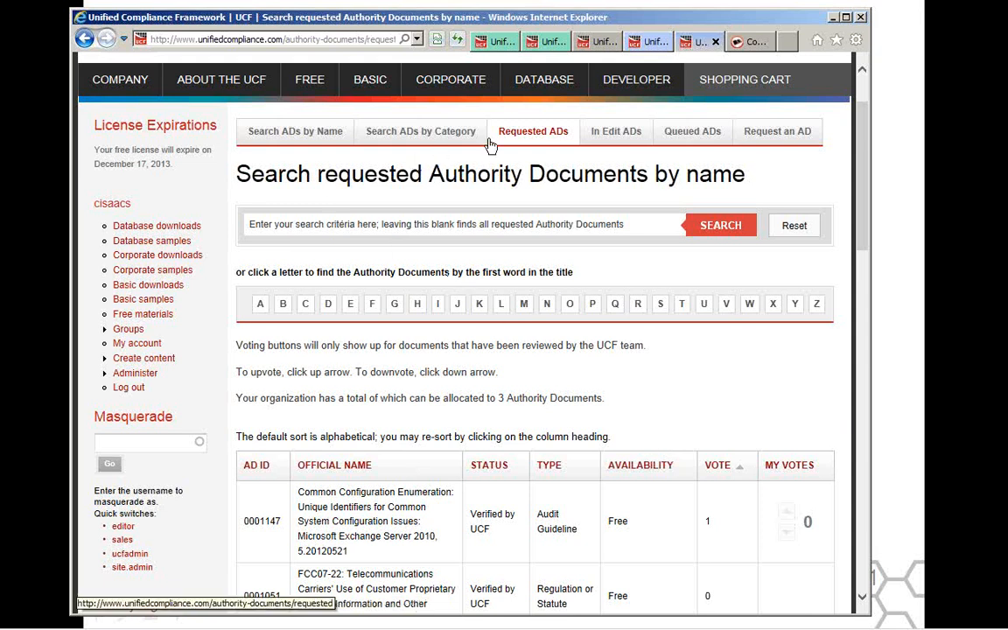
pyautogui.click(791, 140)
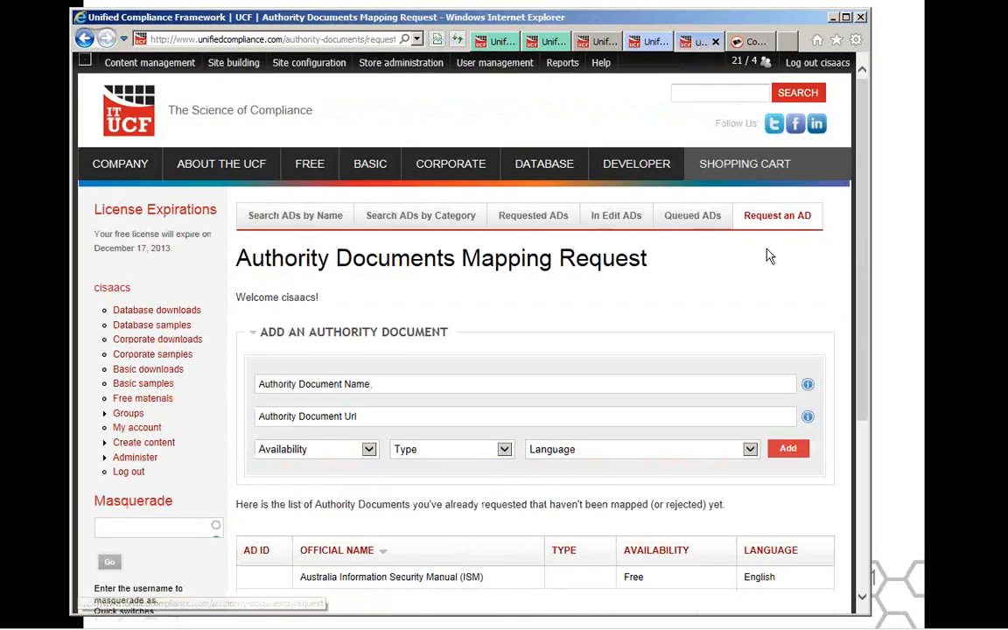
pyautogui.scroll(-1, 763, 271)
pyautogui.scroll(1, 763, 273)
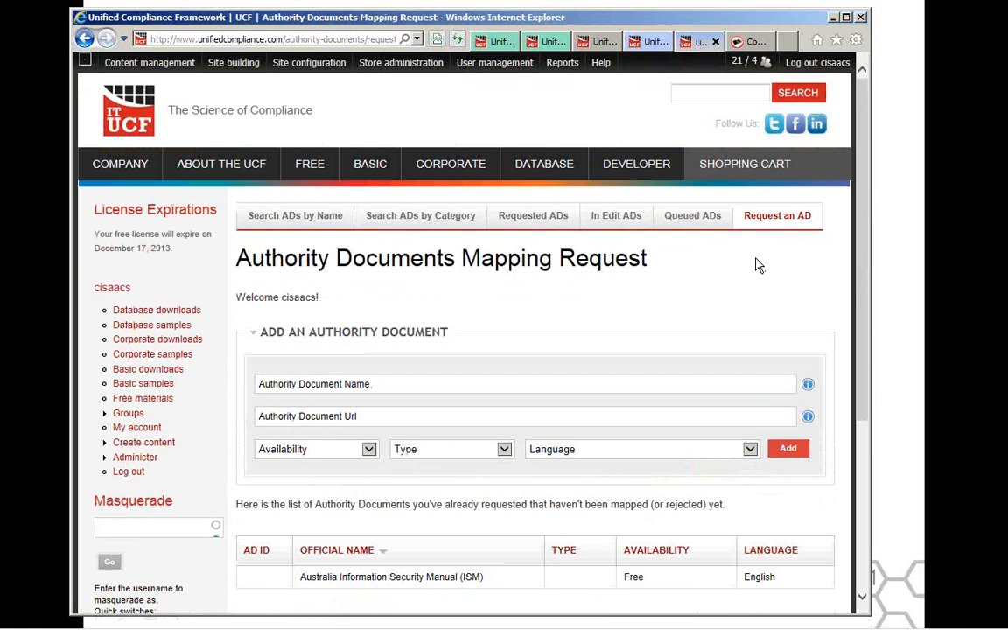
pyautogui.click(835, 18)
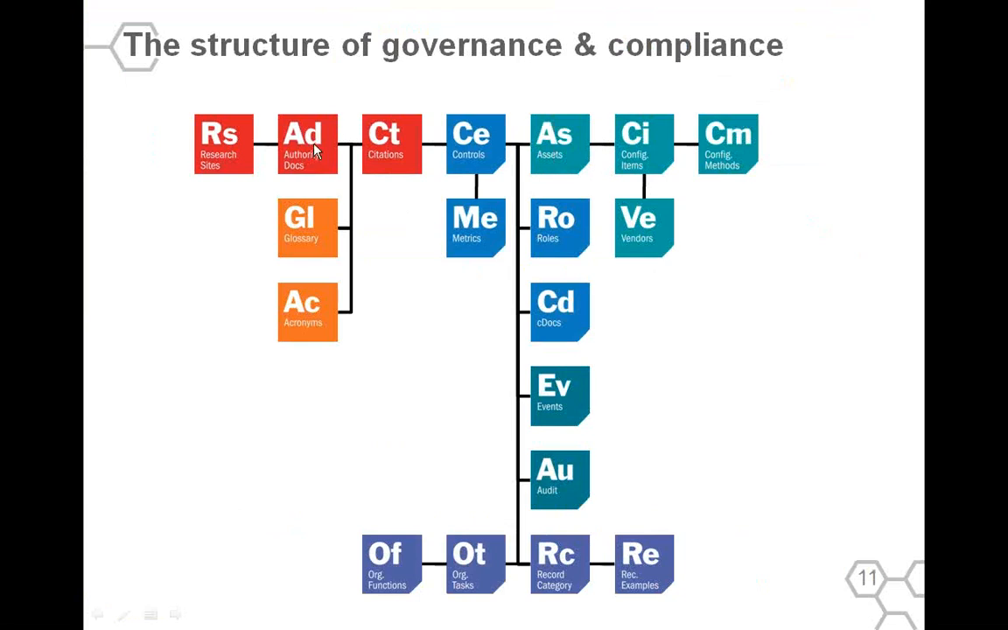
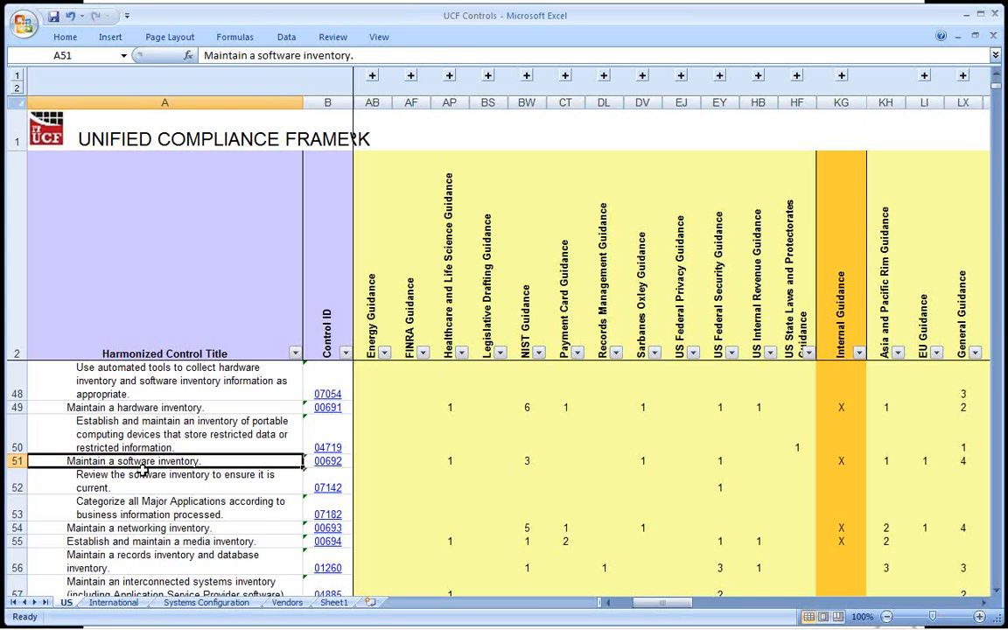
# Point out the "Maintain a software inventory." control by selecting its whole row, and select the Healthcare and Life Science Guidance header.
pyautogui.click(142, 479)
pyautogui.click(138, 508)
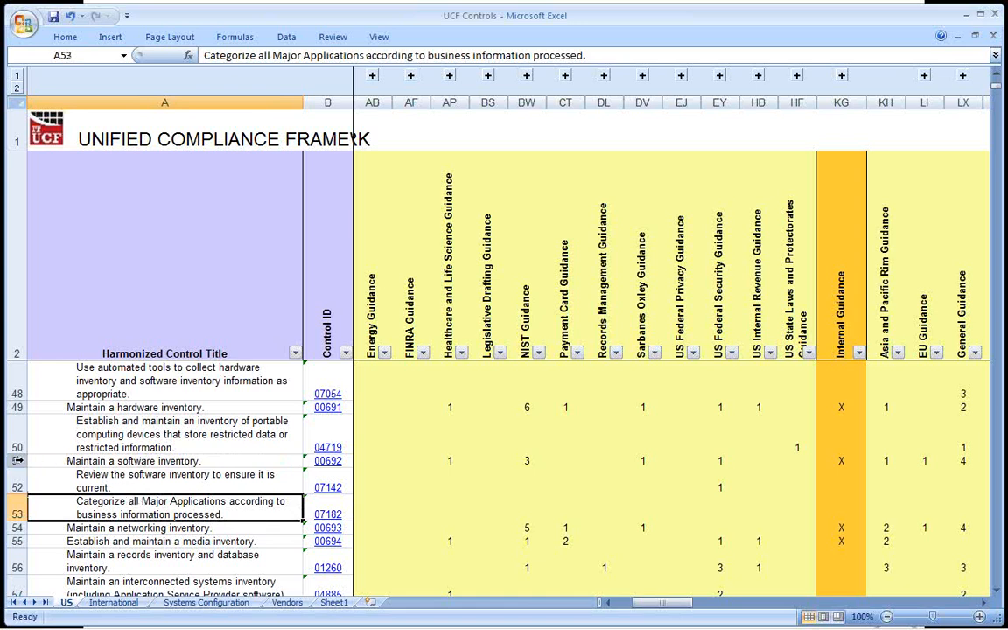
pyautogui.click(18, 460)
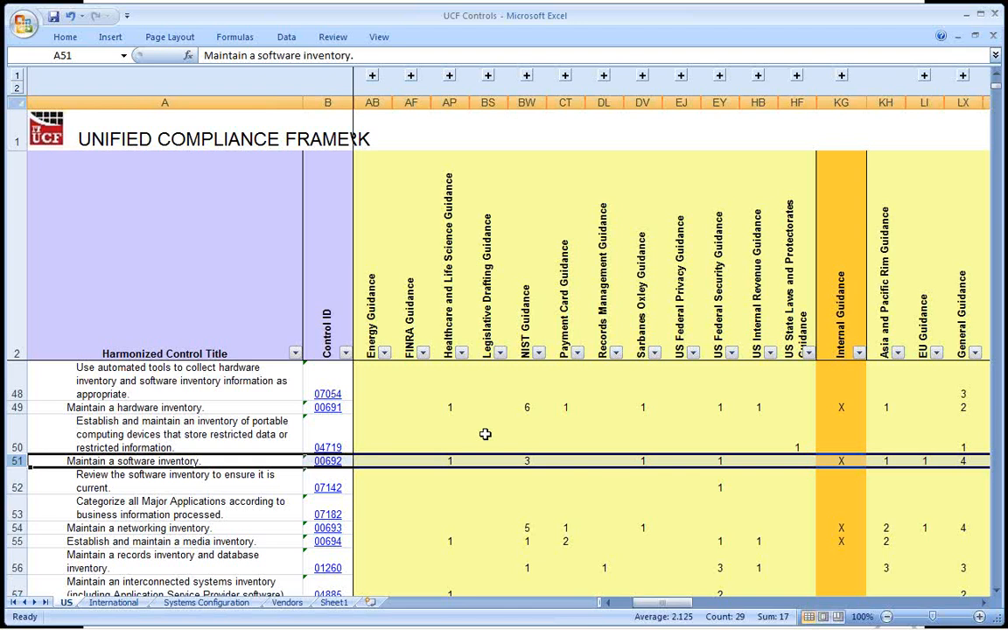
pyautogui.click(449, 263)
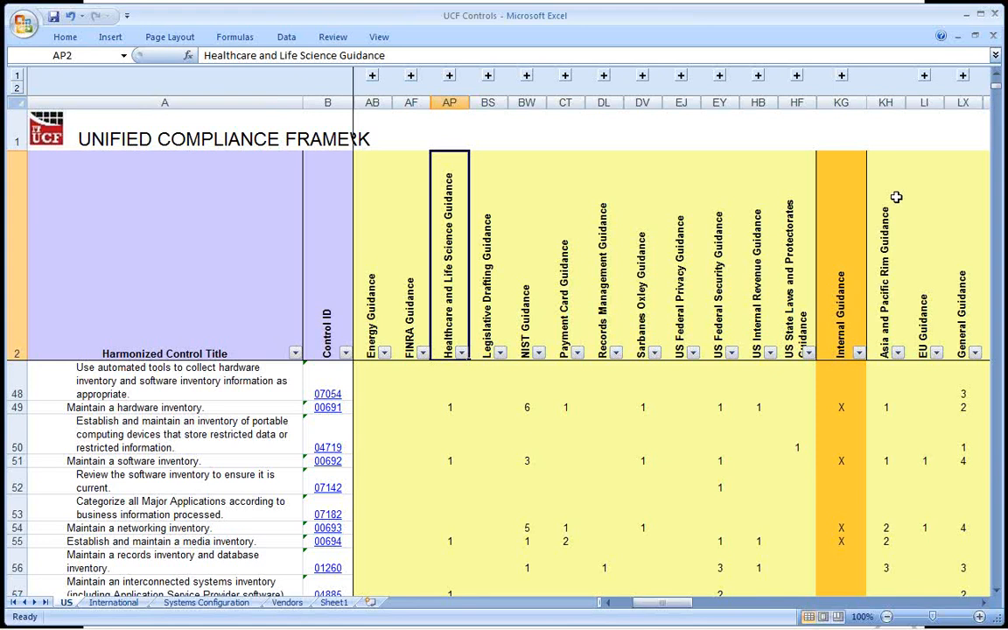
# Minimize the workbook, switch to Windows Explorer, and open the 04. Controls folder within UCF Current Release.
pyautogui.click(968, 15)
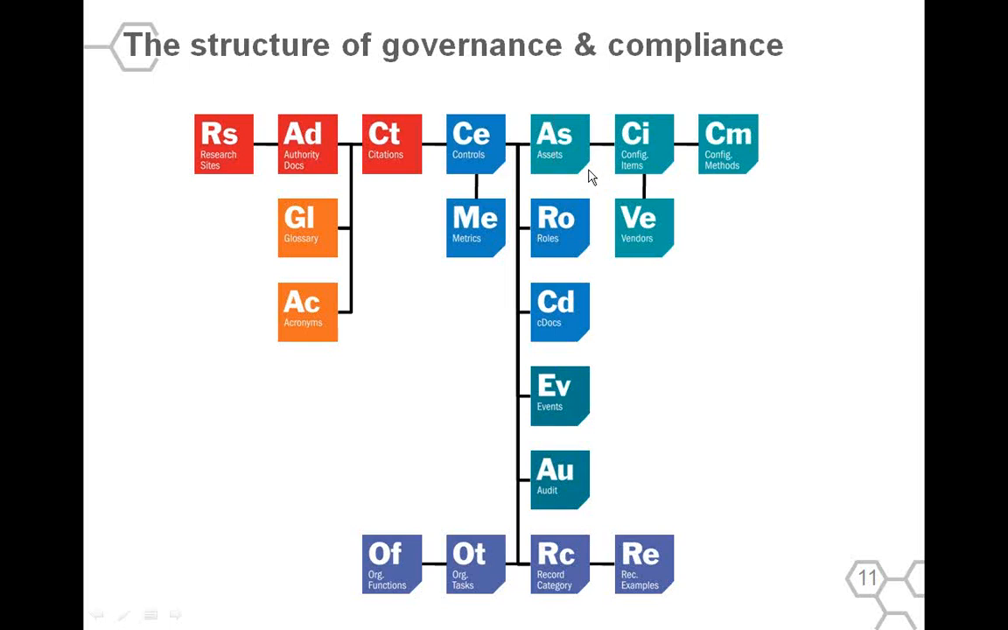
pyautogui.hotkey('alt', 'Tab')
pyautogui.hotkey('alt', 'Tab')
pyautogui.hotkey('alt', 'Tab')
pyautogui.hotkey('alt', 'Tab')
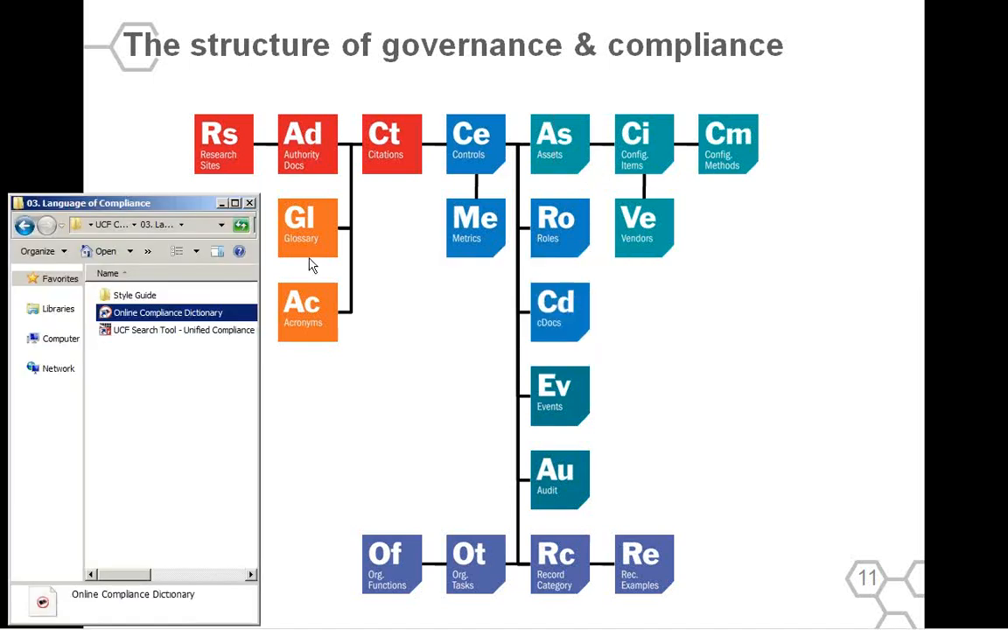
pyautogui.click(109, 224)
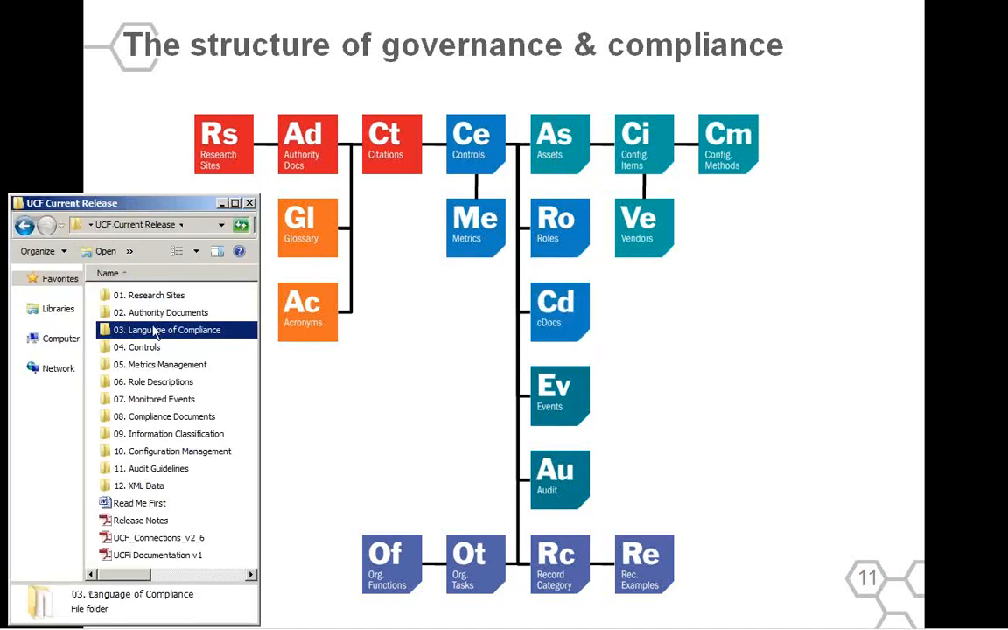
pyautogui.doubleClick(144, 347)
pyautogui.press('Down')
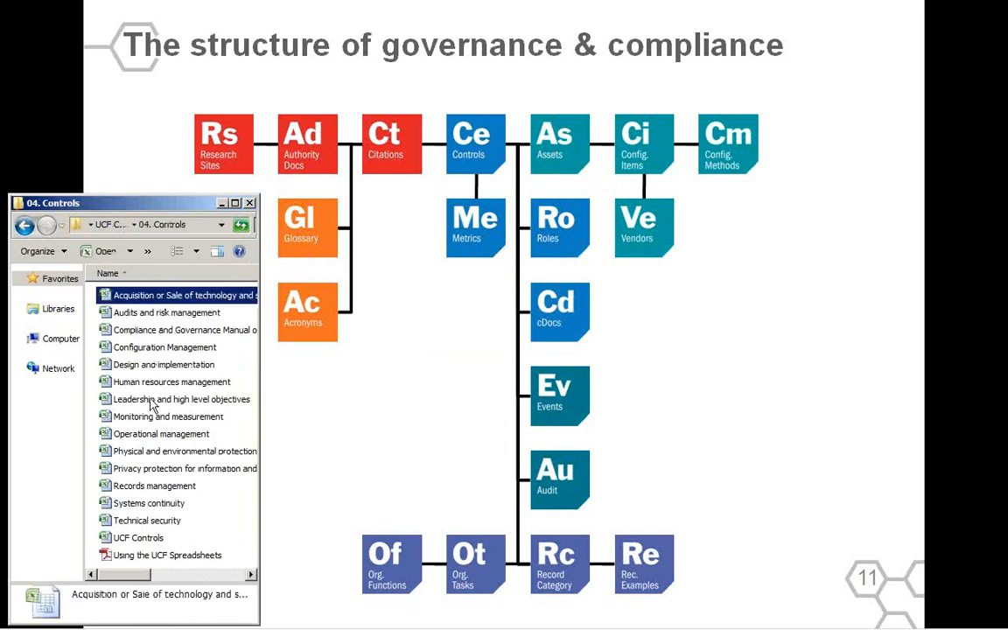
# Highlight the UCF Controls file and the spreadsheets from Acquisition or Sale of technology through Technical security.
pyautogui.keyDown('shift'); pyautogui.click(156, 522); pyautogui.keyUp('shift')
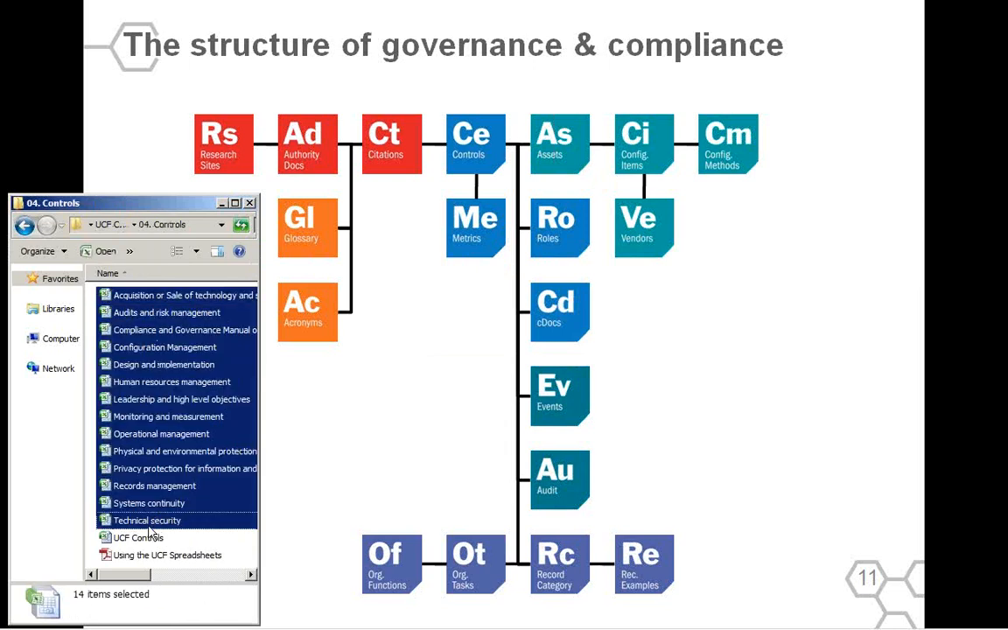
pyautogui.click(153, 541)
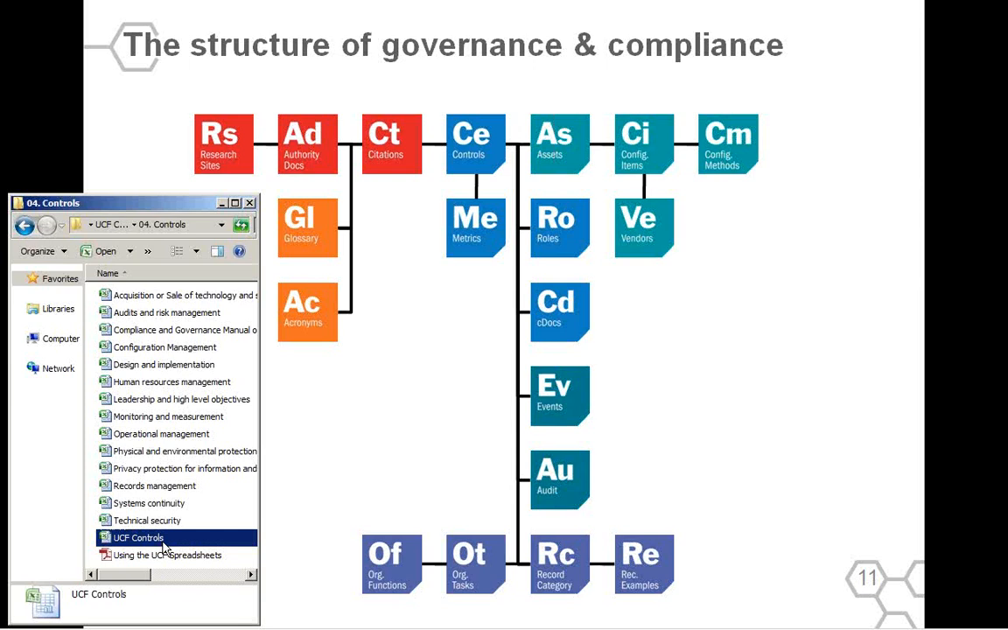
pyautogui.click(140, 295)
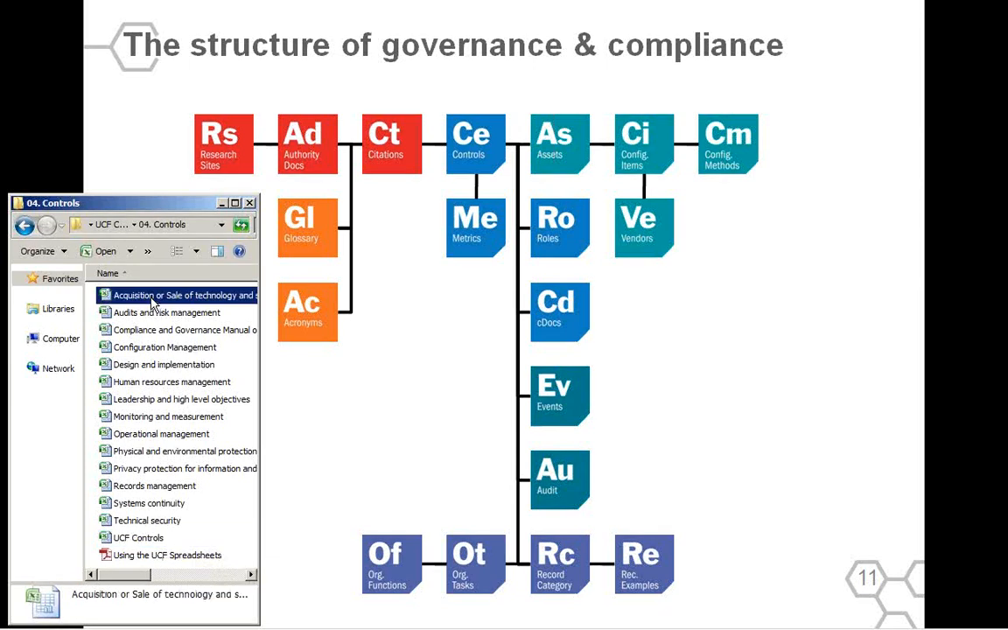
pyautogui.keyDown('shift'); pyautogui.click(156, 522); pyautogui.keyUp('shift')
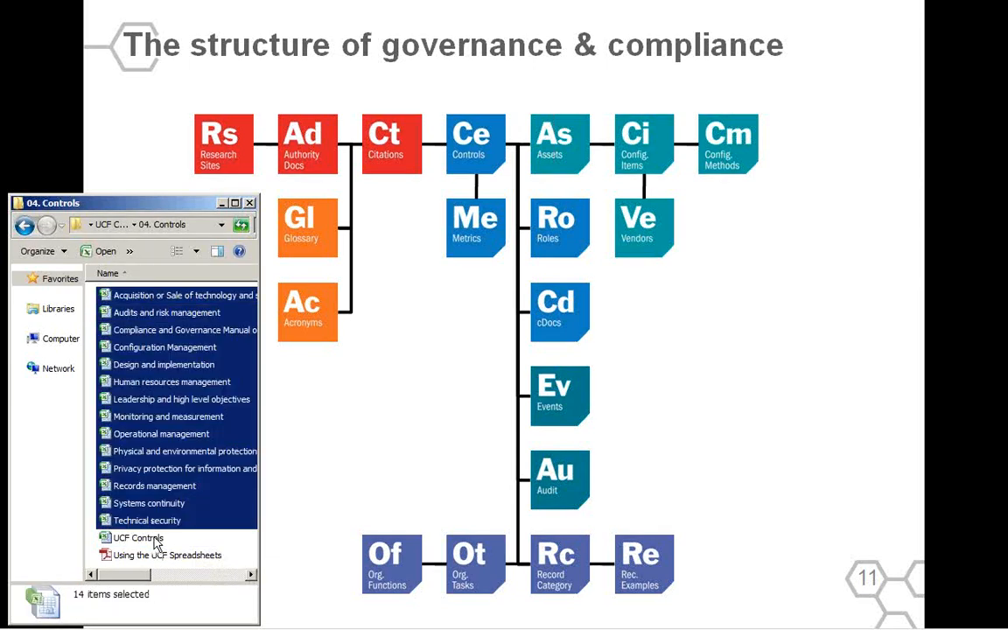
# Bring up the UCF Controls workbook, declining to reopen it, and return to the "Leadership and high level objectives" control in row 3.
pyautogui.doubleClick(138, 538)
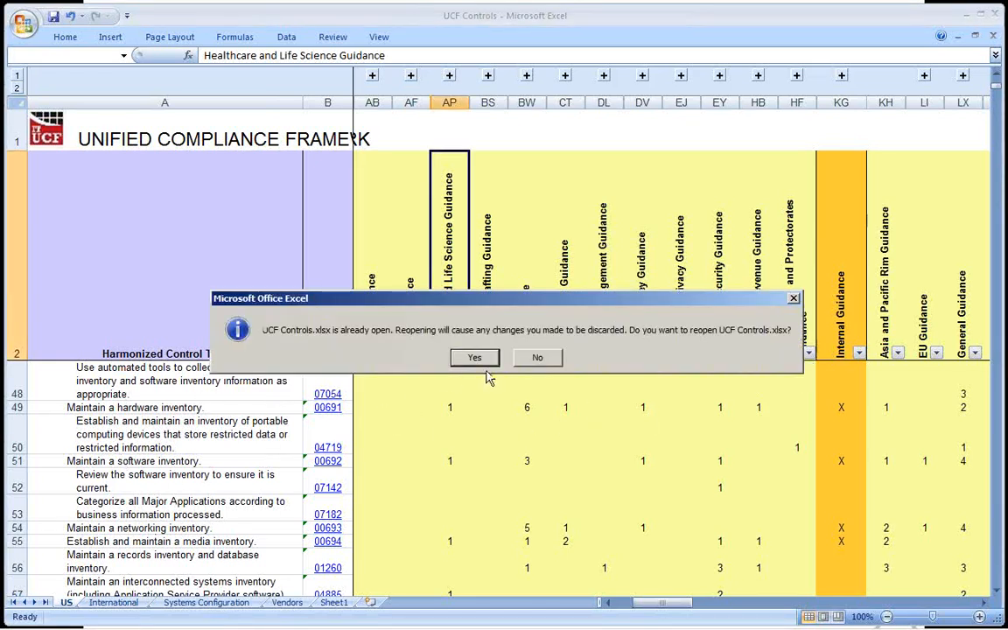
pyautogui.click(536, 359)
pyautogui.click(236, 392)
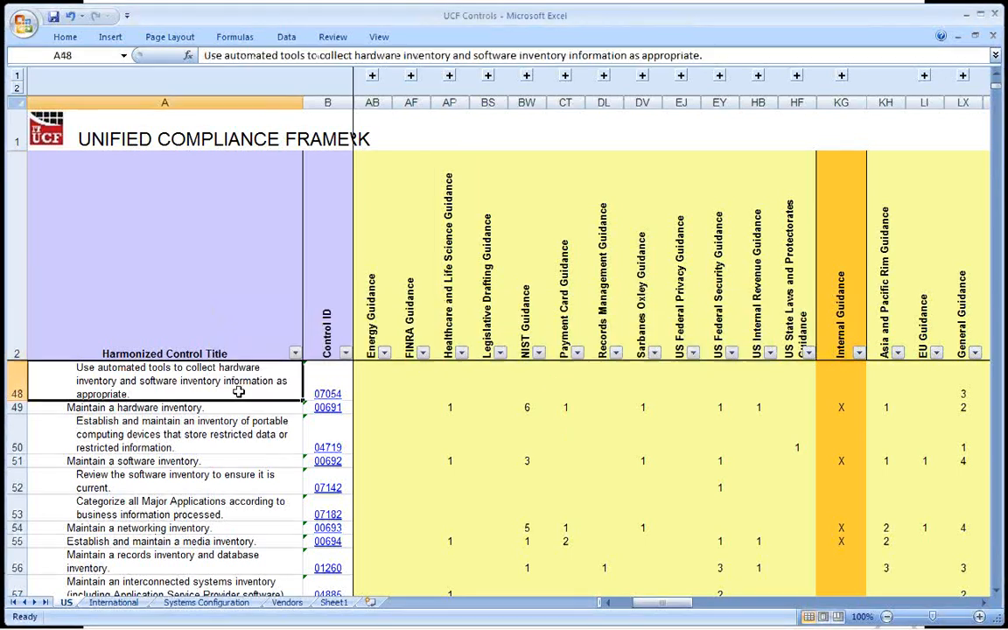
pyautogui.press('Up')
pyautogui.hotkey('ctrl', 'Up')
pyautogui.press('Down')
pyautogui.press('Down')
pyautogui.press('Down')
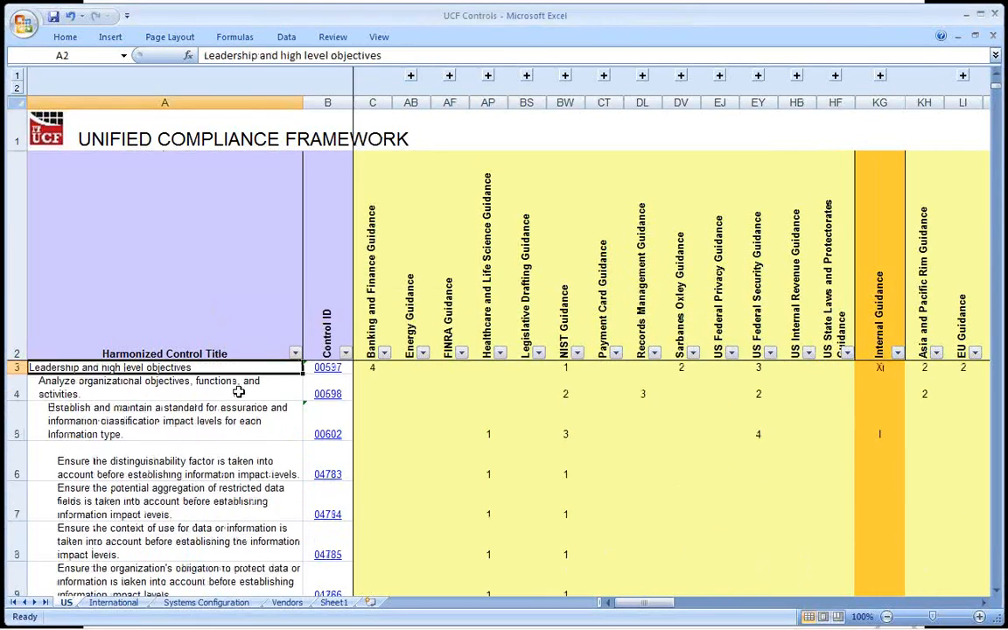
pyautogui.press('Up')
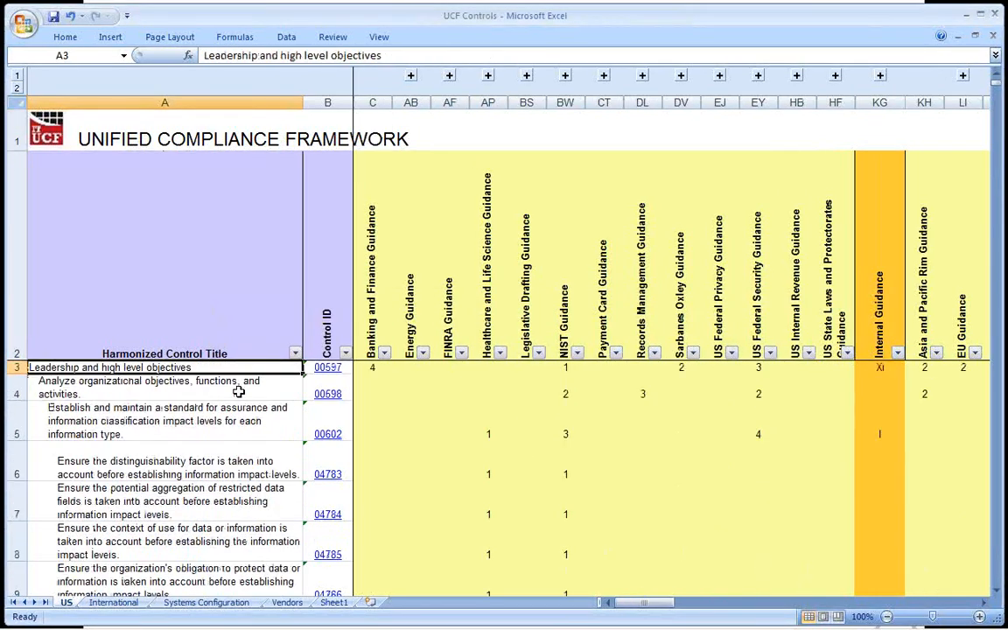
# Select the "Leadership and high level objectives" row and step through its nested controls to the potential aggregation of restricted data fields control.
pyautogui.click(14, 368)
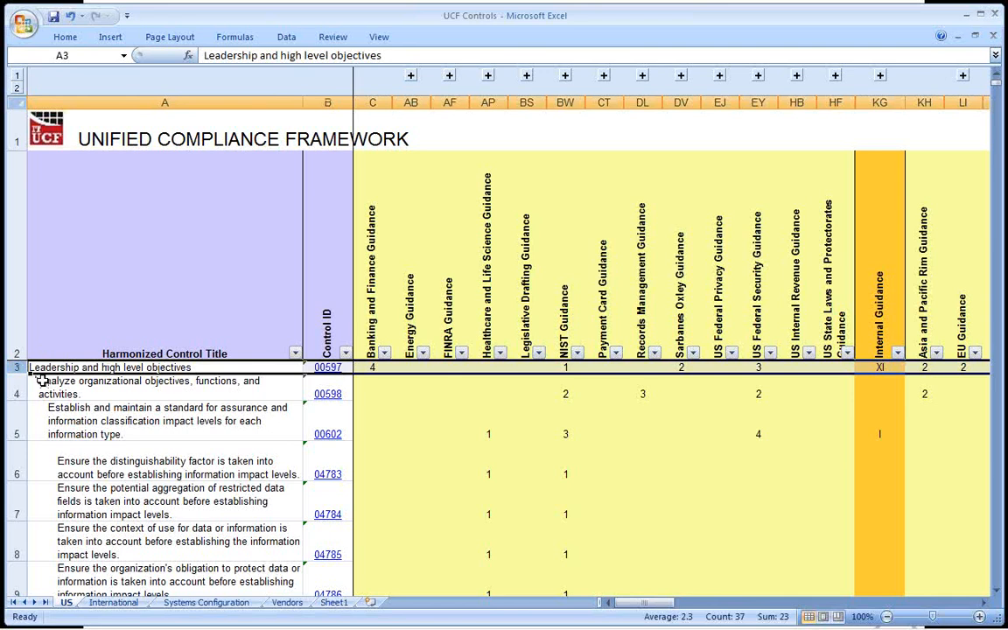
pyautogui.click(46, 385)
pyautogui.press('Down')
pyautogui.press('Down')
pyautogui.press('Down')
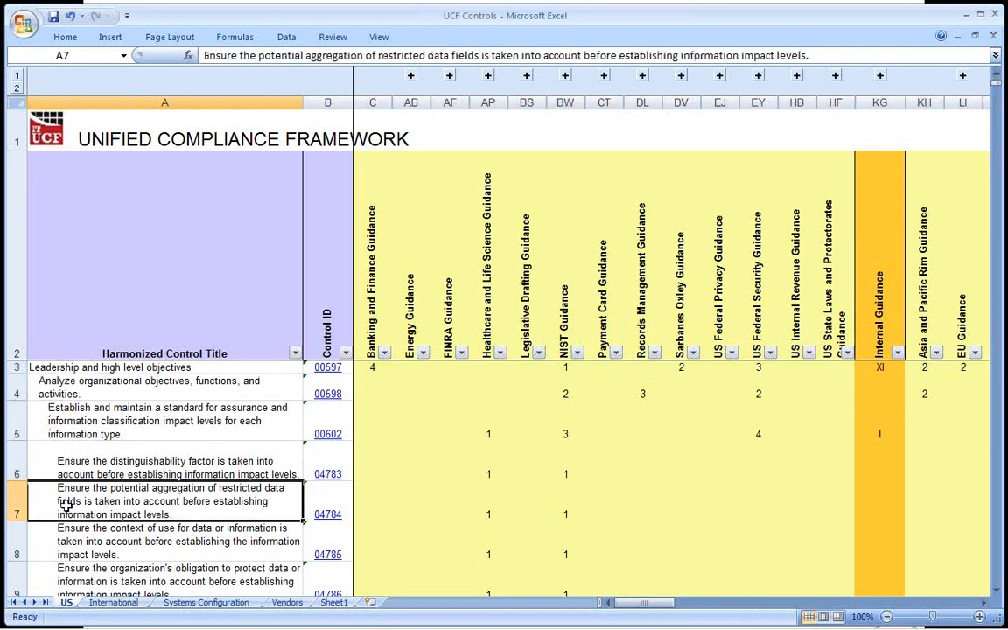
# Locate the "Audits and risk management" control further down the list and select rows 131 to 134.
pyautogui.scroll(-5, 63, 470)
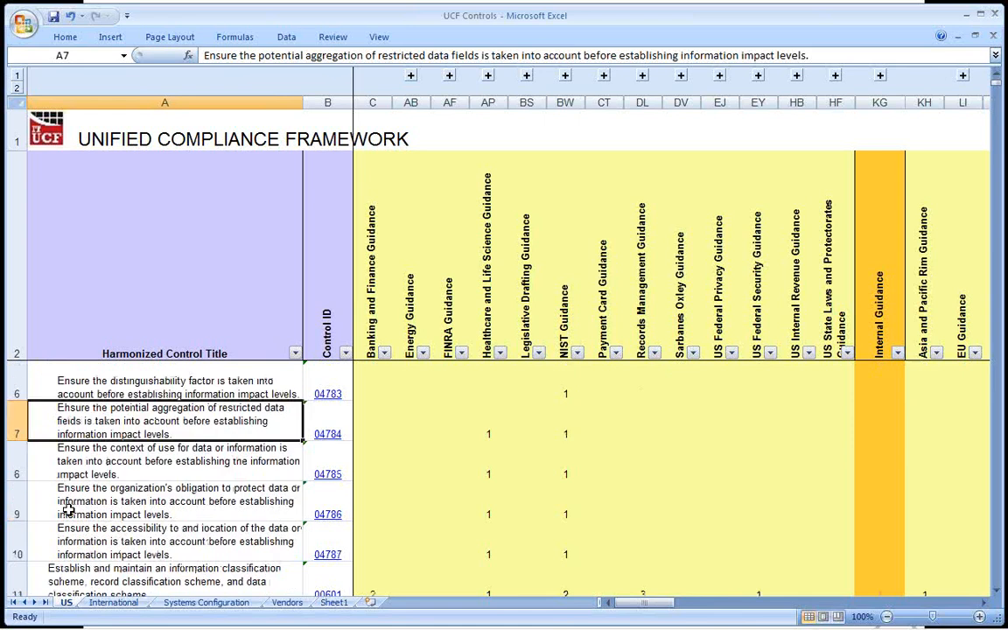
pyautogui.scroll(-16, 68, 510)
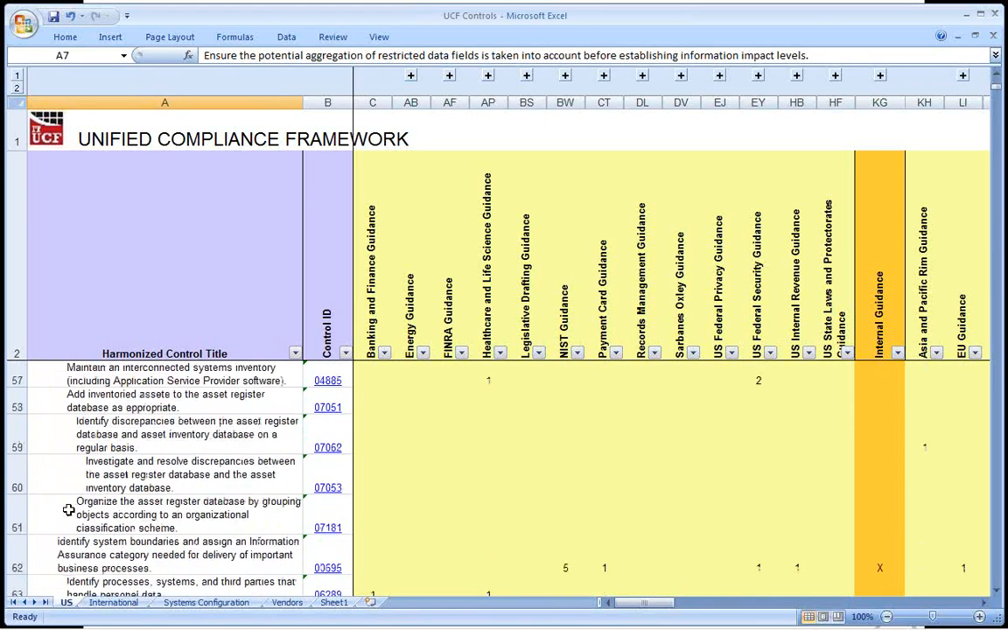
pyautogui.scroll(-12, 68, 511)
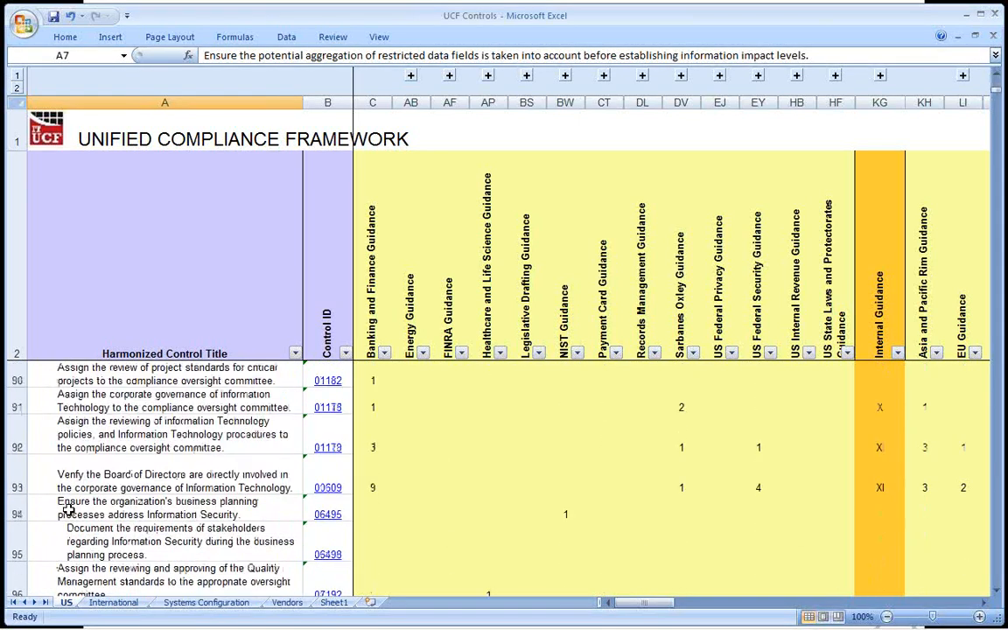
pyautogui.scroll(-8, 68, 510)
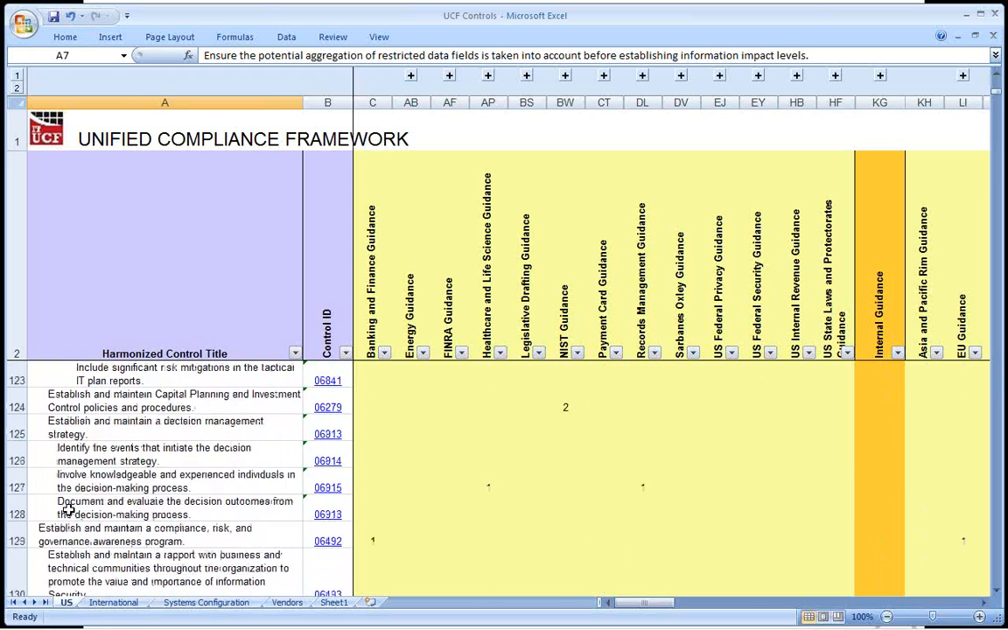
pyautogui.click(70, 527)
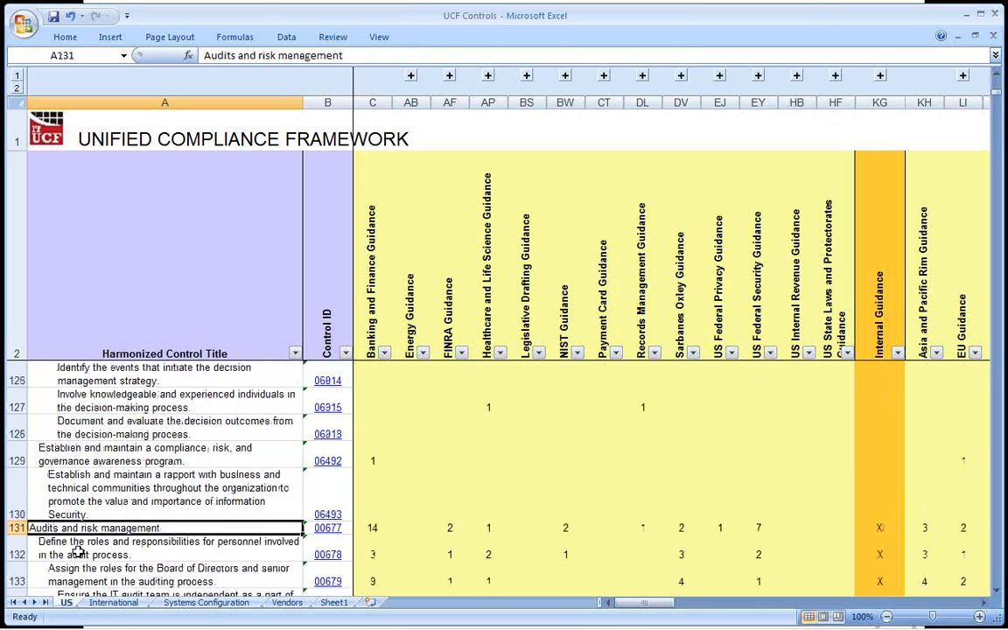
pyautogui.scroll(-1, 77, 553)
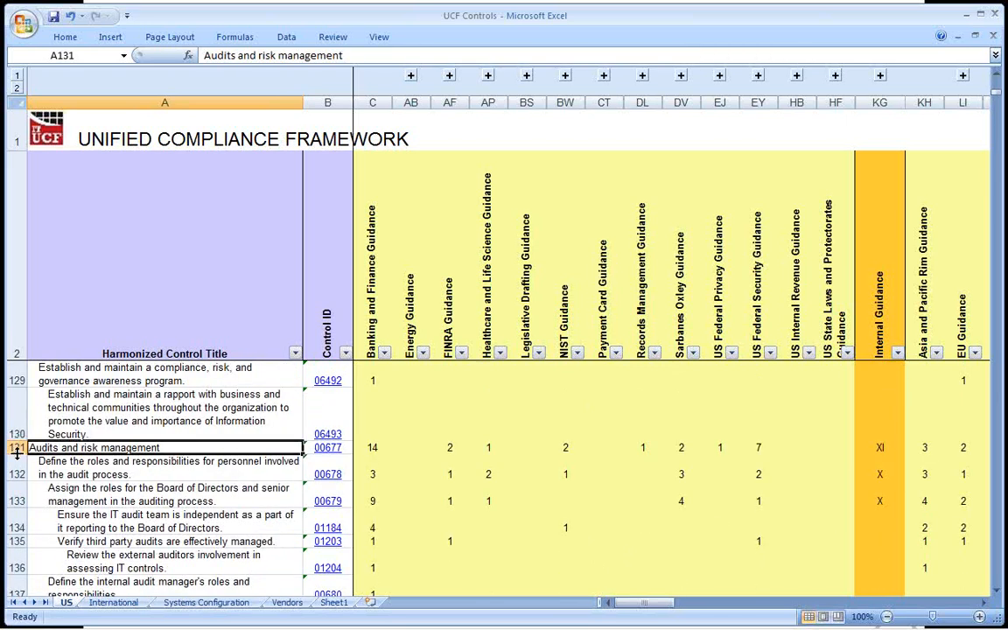
pyautogui.moveTo(15, 447); pyautogui.dragTo(16, 528)
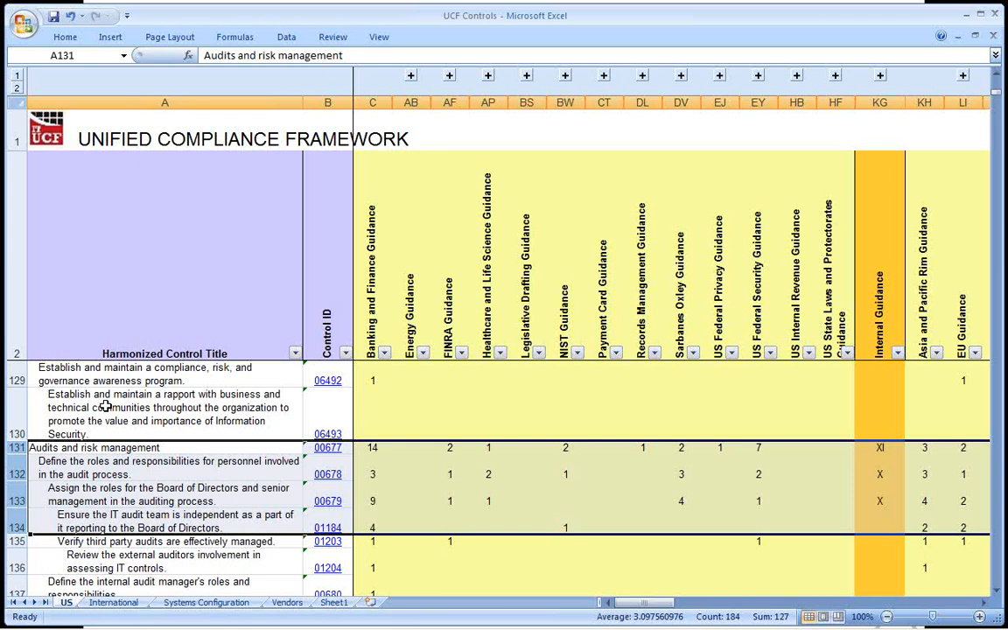
# Select only the "Audits and risk management" cell, switch to Windows Explorer, and go up to the UCF Current Release folder.
pyautogui.click(152, 448)
pyautogui.hotkey('alt', 'Tab')
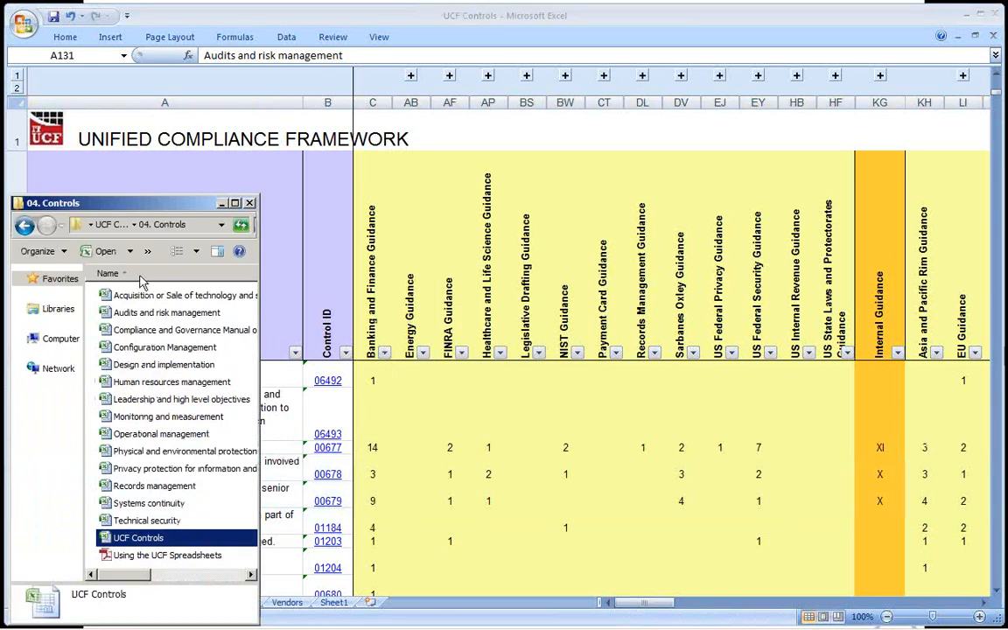
pyautogui.click(113, 227)
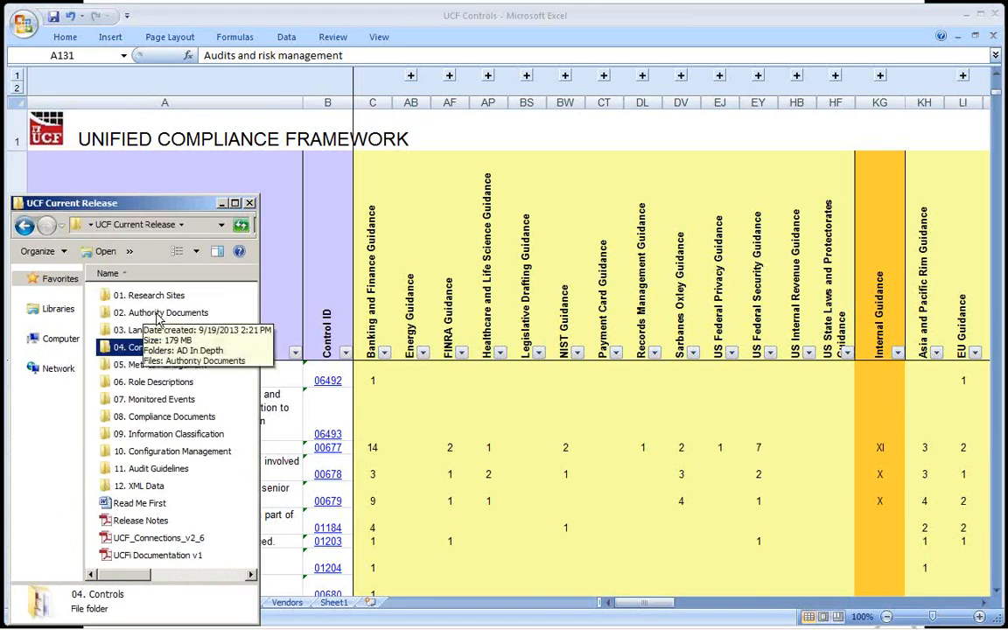
# Switch to Internet Explorer and open the Which UCF Package is Right for You? page.
pyautogui.hotkey('alt', 'Tab')
pyautogui.hotkey('alt', 'Tab')
pyautogui.hotkey('alt', 'Tab')
pyautogui.hotkey('alt', 'Tab')
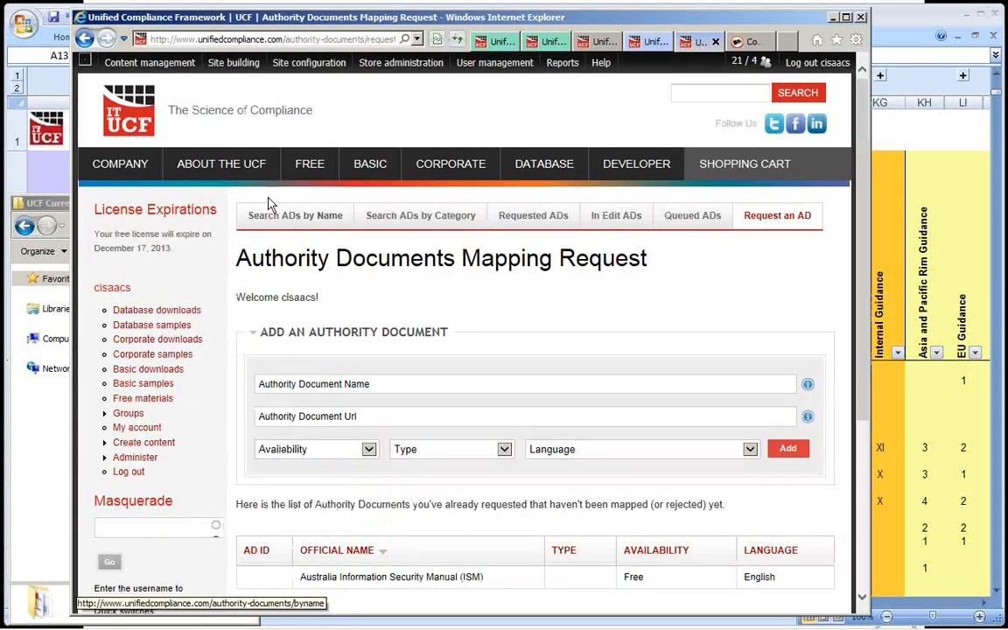
pyautogui.moveTo(256, 168)
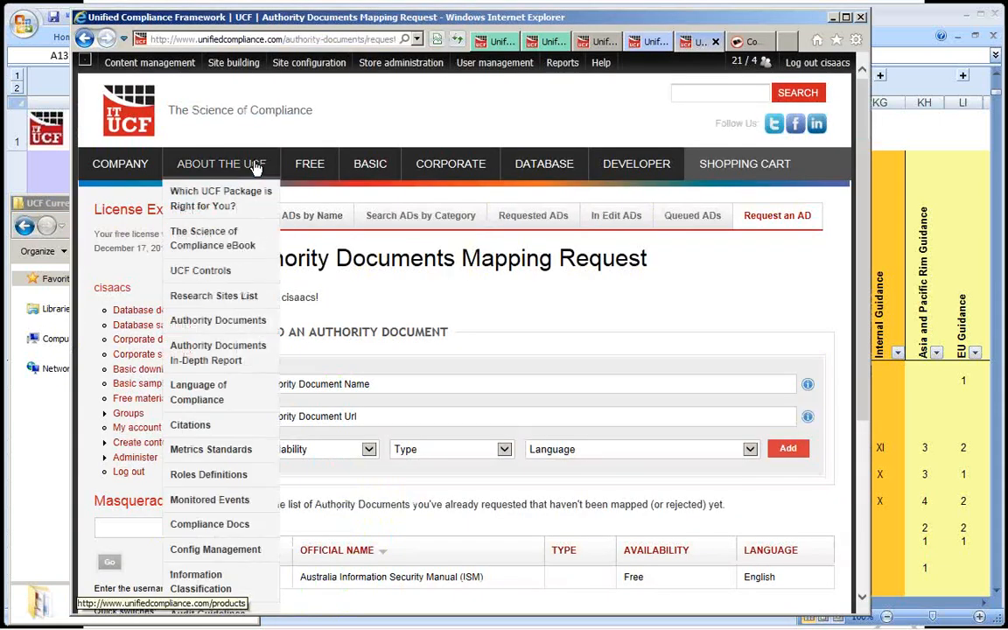
pyautogui.click(222, 195)
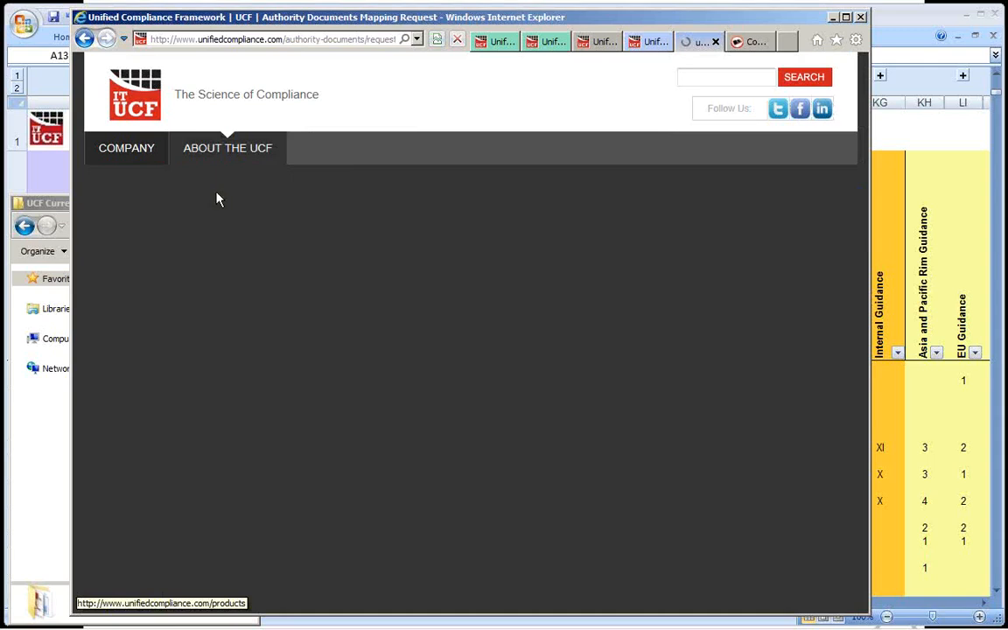
# Review the package comparison, highlighting Basic Package marks for Controls Spreadsheets, Authority Documents List and Language of Compliance, and switch back to Windows Explorer.
pyautogui.scroll(-3, 515, 197)
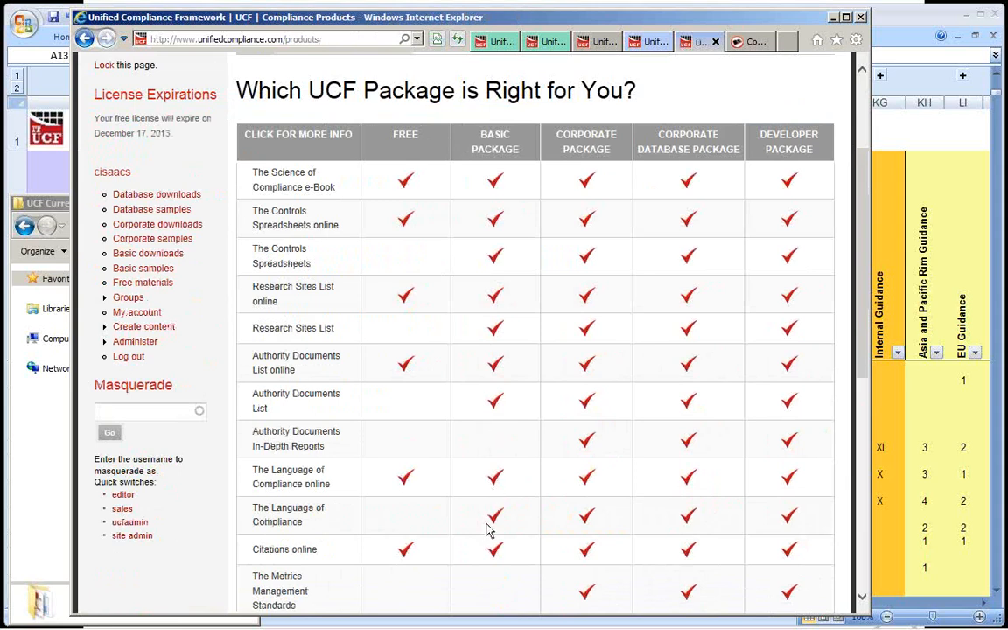
pyautogui.moveTo(525, 256); pyautogui.dragTo(475, 258)
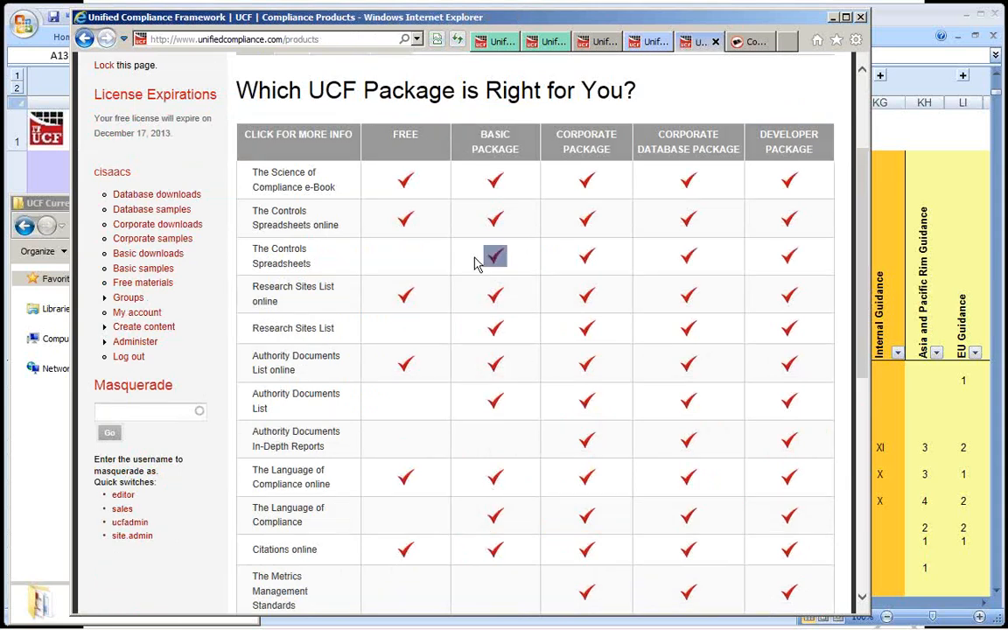
pyautogui.moveTo(524, 338); pyautogui.dragTo(483, 337)
pyautogui.moveTo(513, 405); pyautogui.dragTo(455, 416)
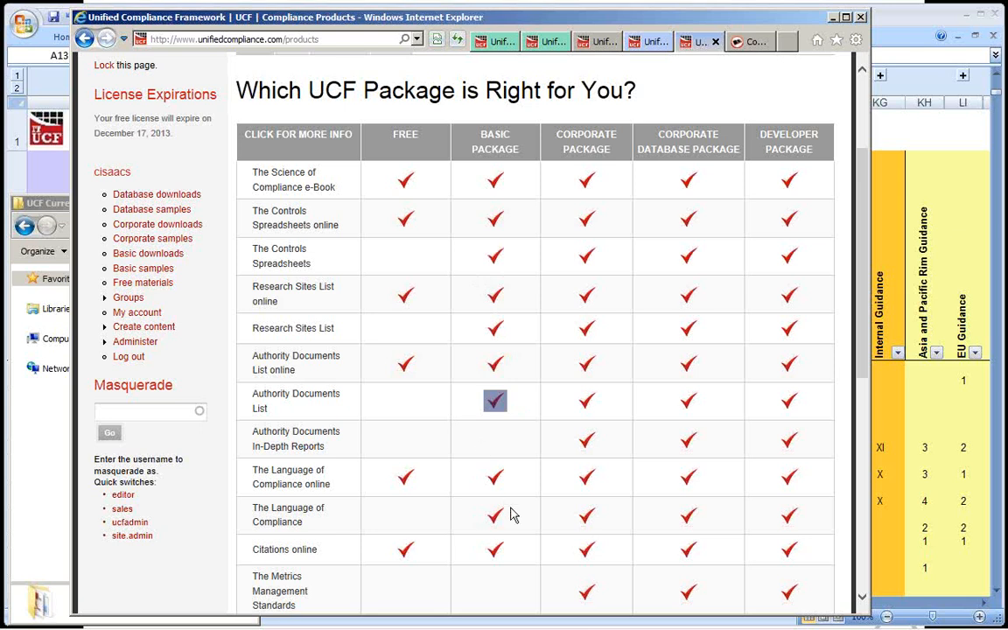
pyautogui.moveTo(513, 516); pyautogui.dragTo(490, 514)
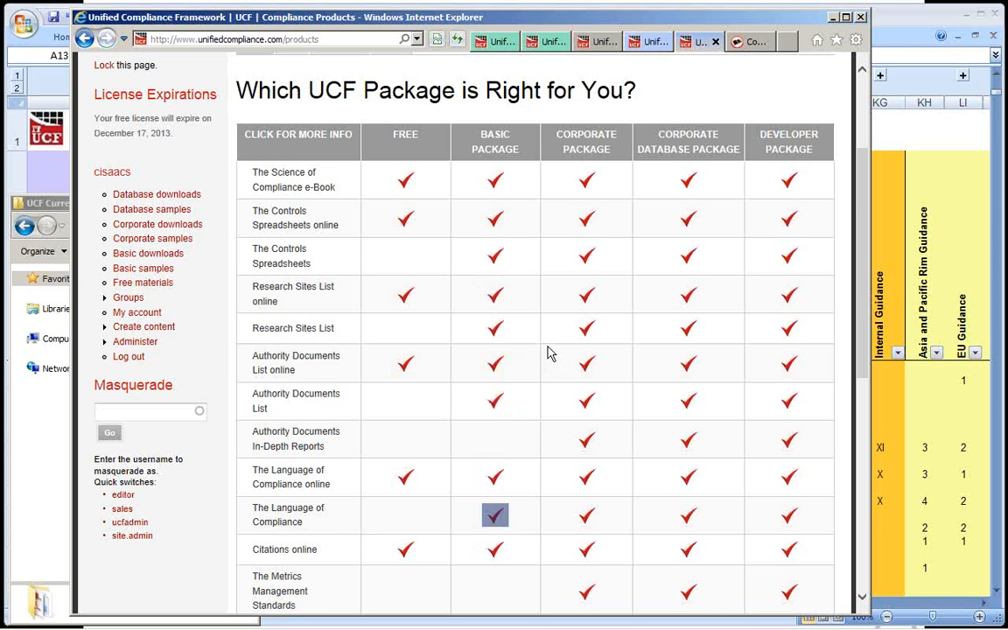
pyautogui.scroll(-5, 547, 352)
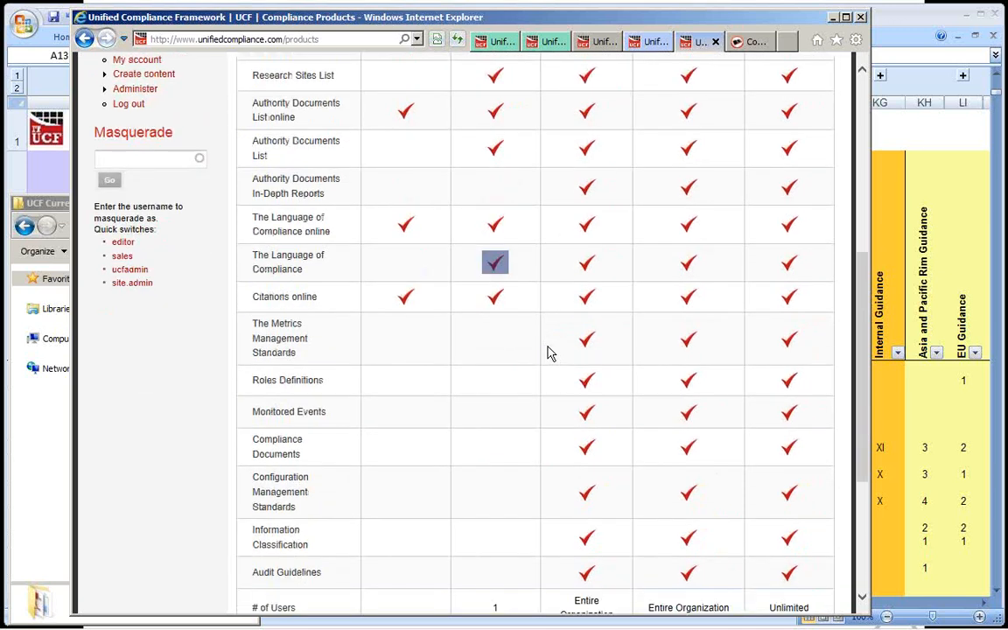
pyautogui.hotkey('alt', 'Tab')
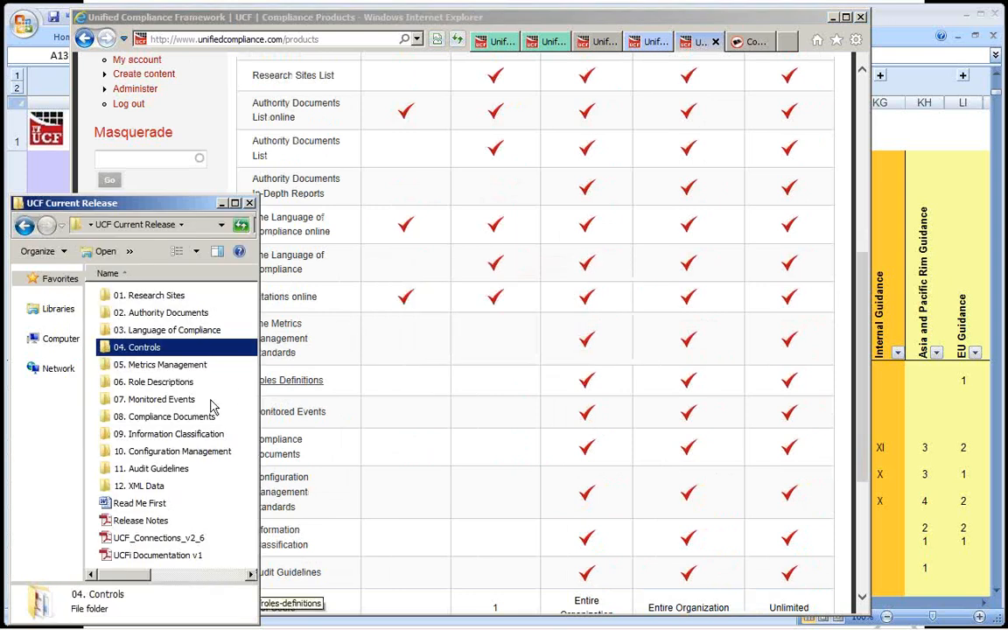
# Select folders 05. Metrics Management through 11. Audit Guidelines, single out 12. XML Data, and reselect the range 05 to 11.
pyautogui.click(178, 366)
pyautogui.keyDown('shift'); pyautogui.click(158, 471); pyautogui.keyUp('shift')
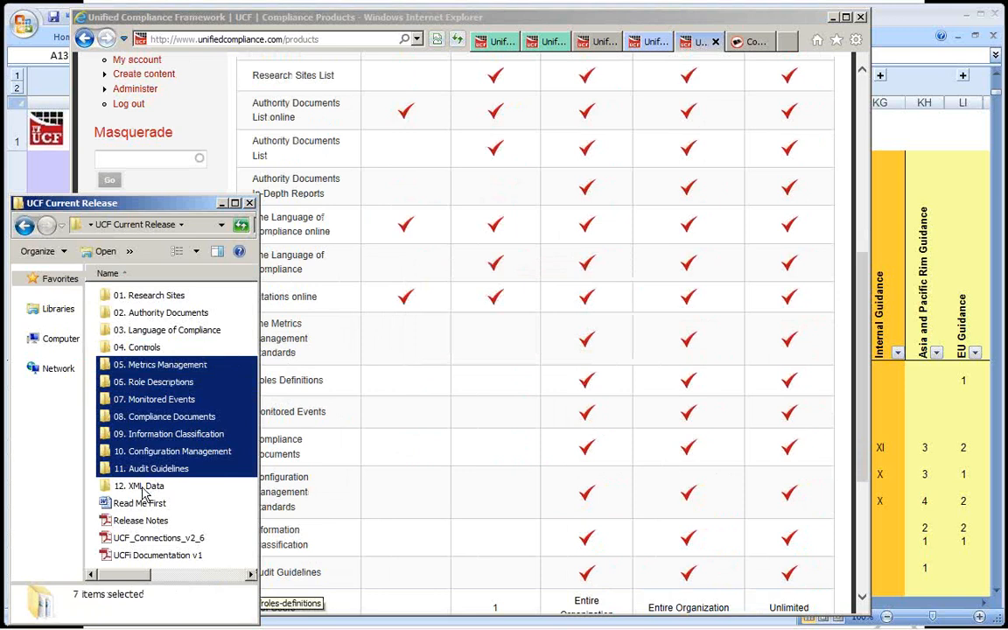
pyautogui.click(145, 487)
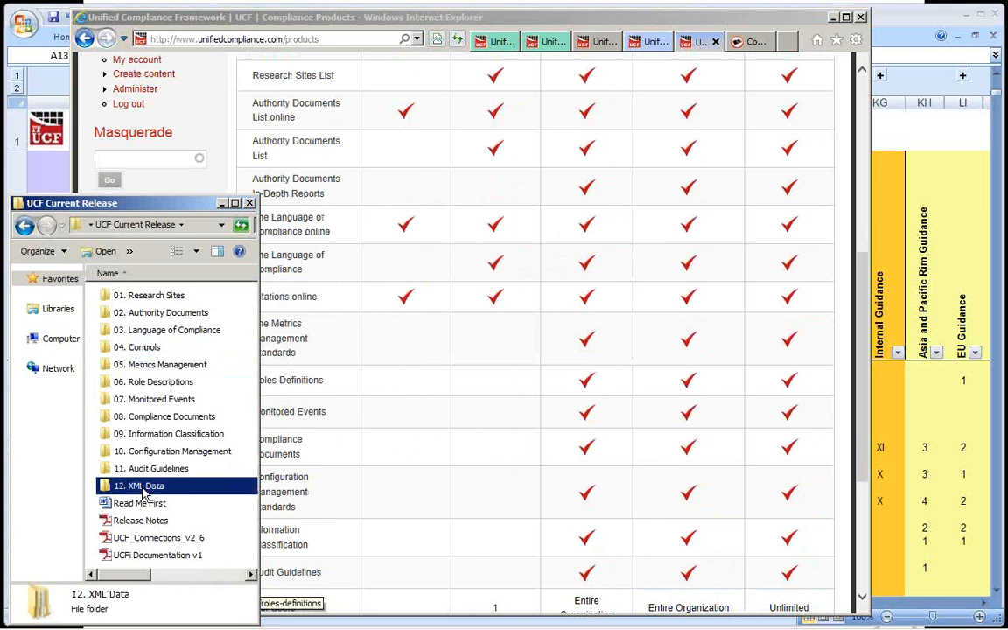
pyautogui.click(154, 470)
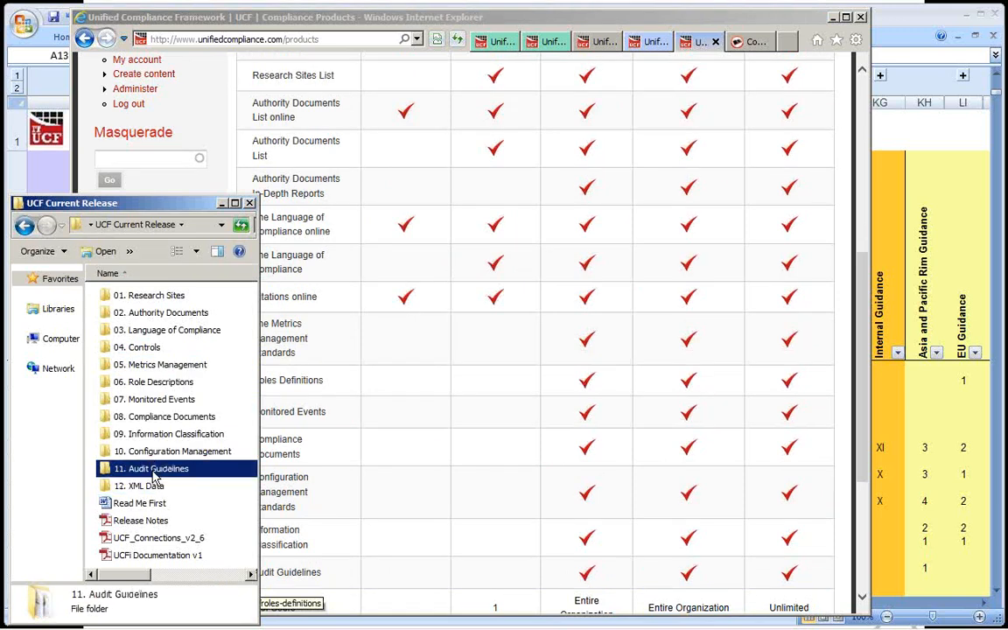
pyautogui.keyDown('shift'); pyautogui.click(145, 364); pyautogui.keyUp('shift')
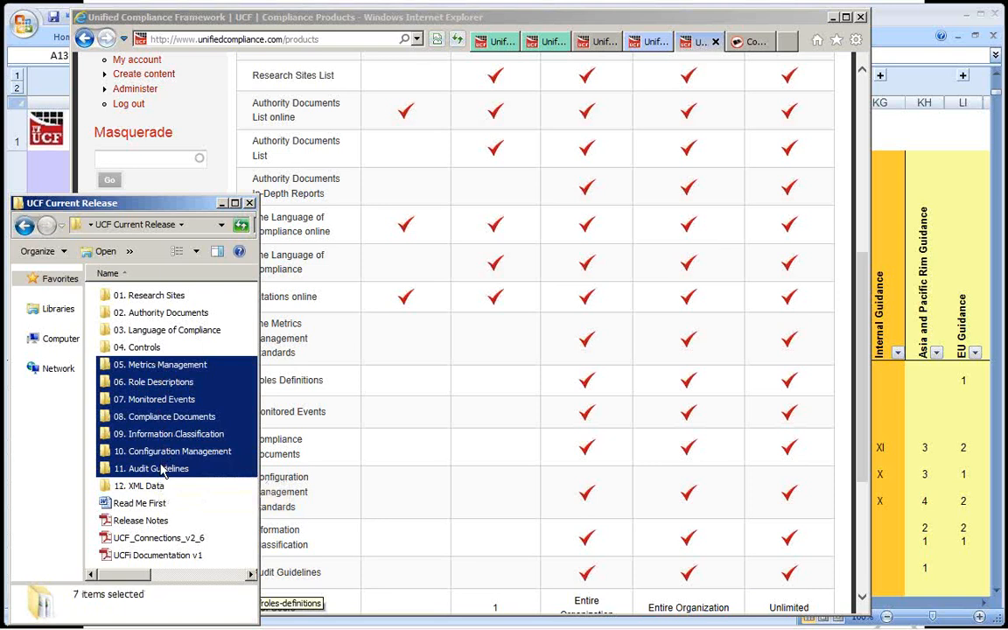
# Open the 05. Metrics Management folder, select metric_standards_index at the end of its list, and return to the UCF Current Release folder.
pyautogui.doubleClick(159, 366)
pyautogui.moveTo(254, 298); pyautogui.dragTo(243, 554)
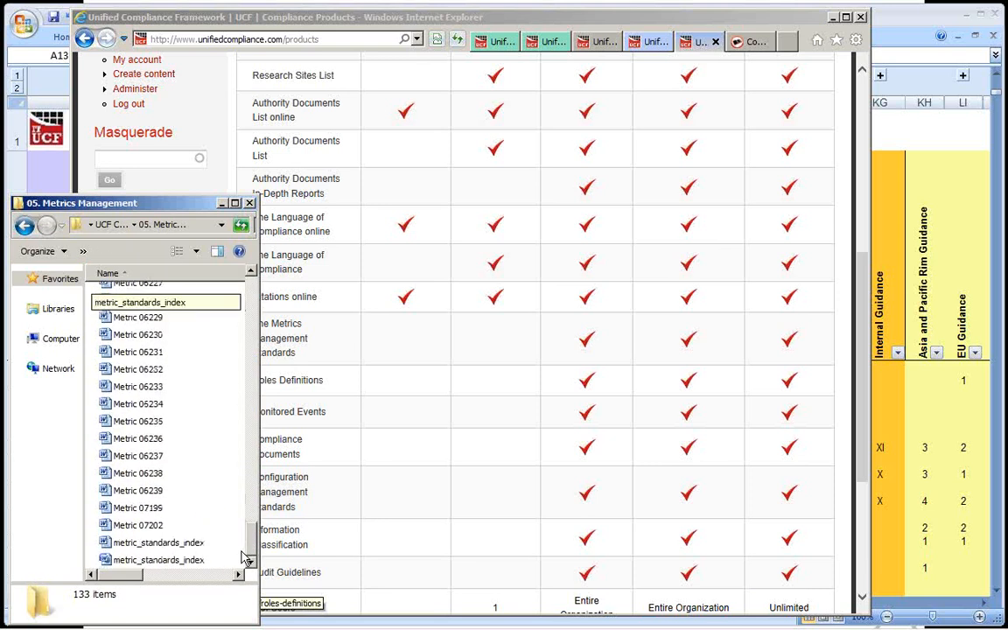
pyautogui.click(172, 547)
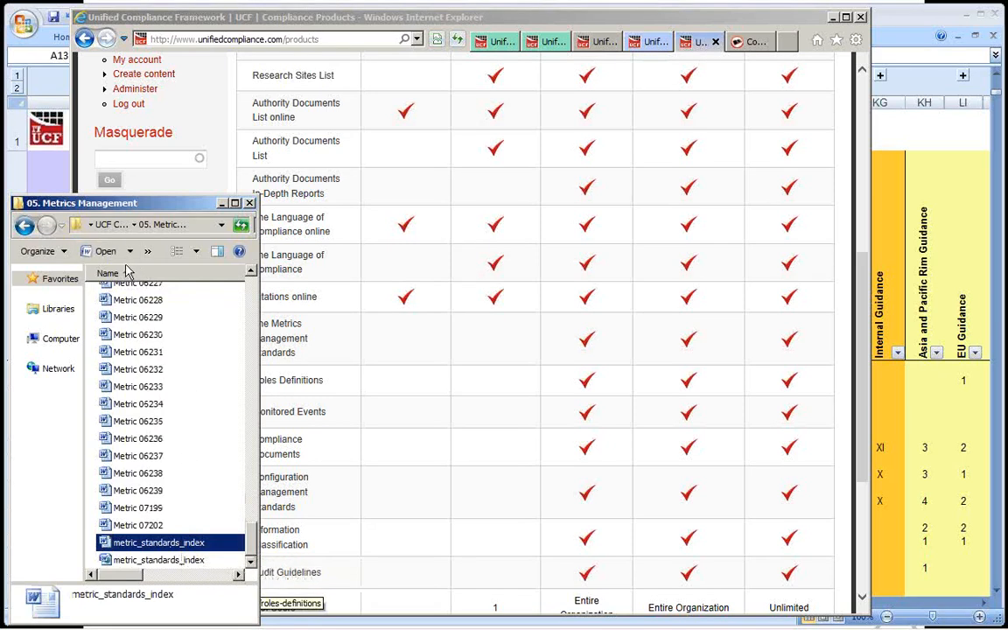
pyautogui.click(111, 229)
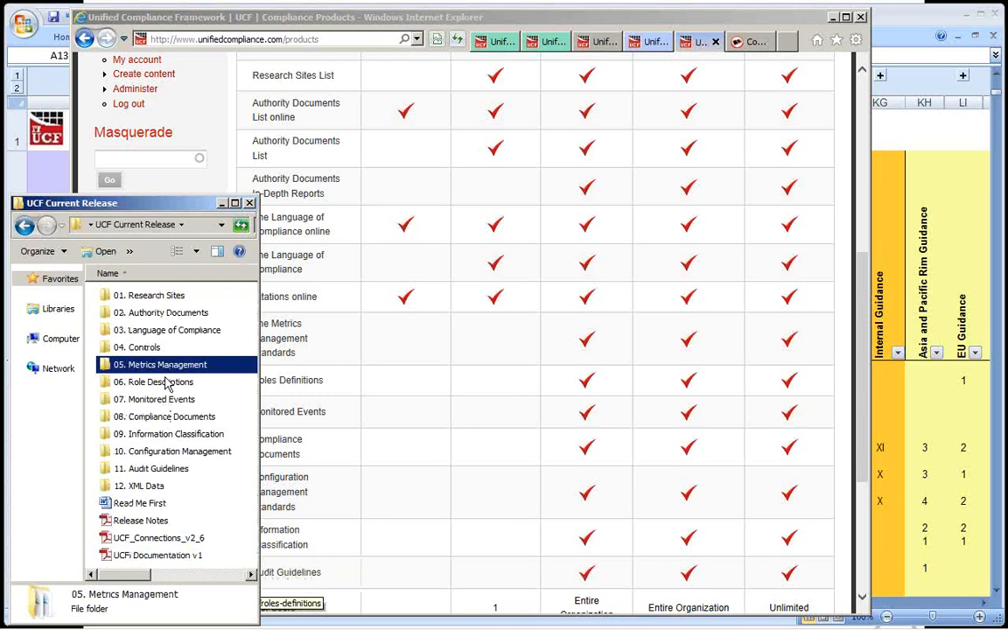
# Open ad_in_depth_index from the AD In Depth folder inside 02. Authority Documents and go to its List contents table.
pyautogui.click(138, 314)
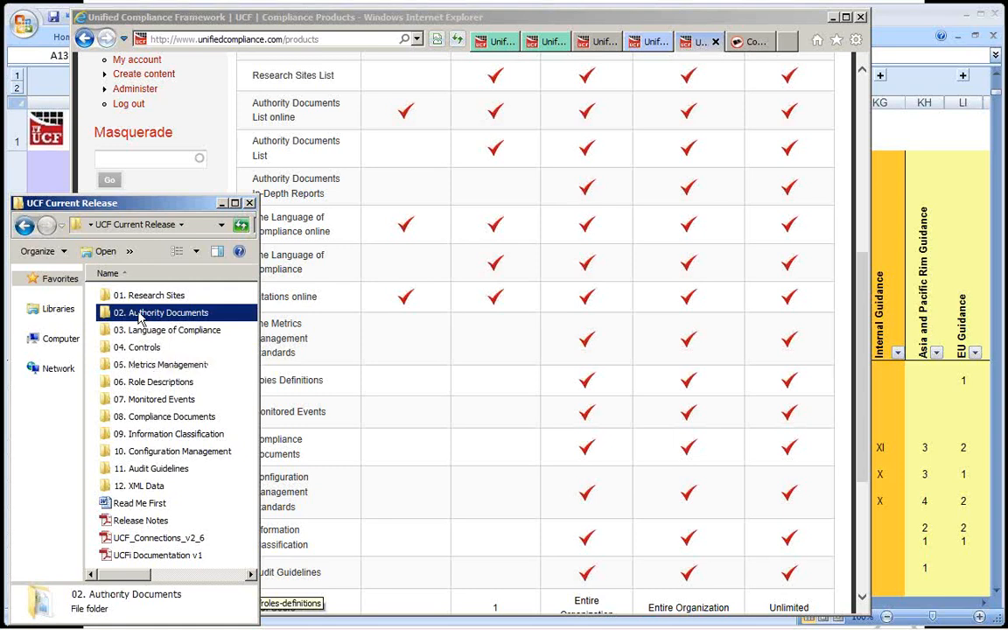
pyautogui.doubleClick(138, 315)
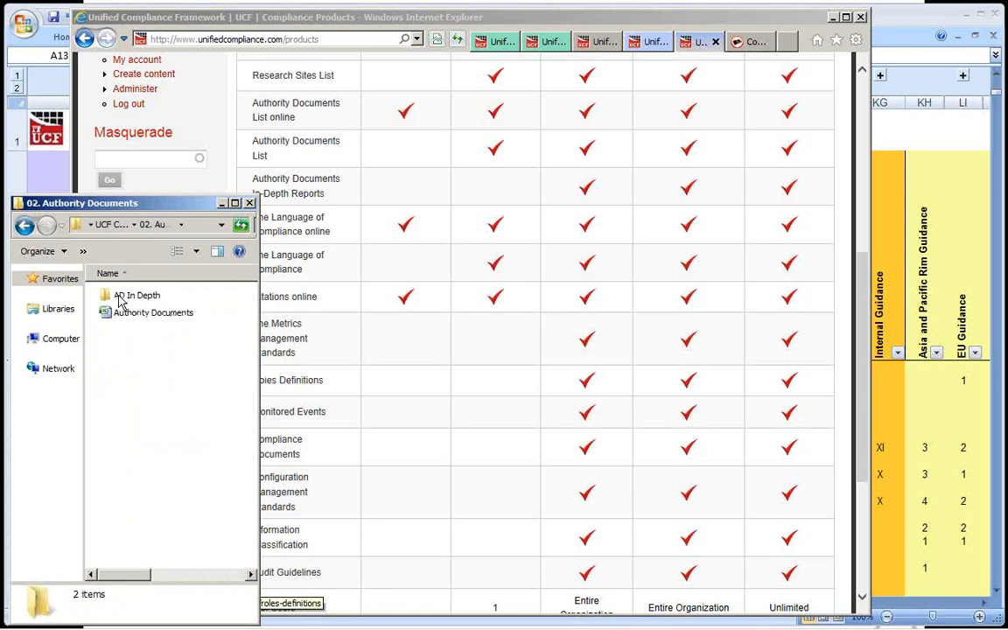
pyautogui.doubleClick(120, 301)
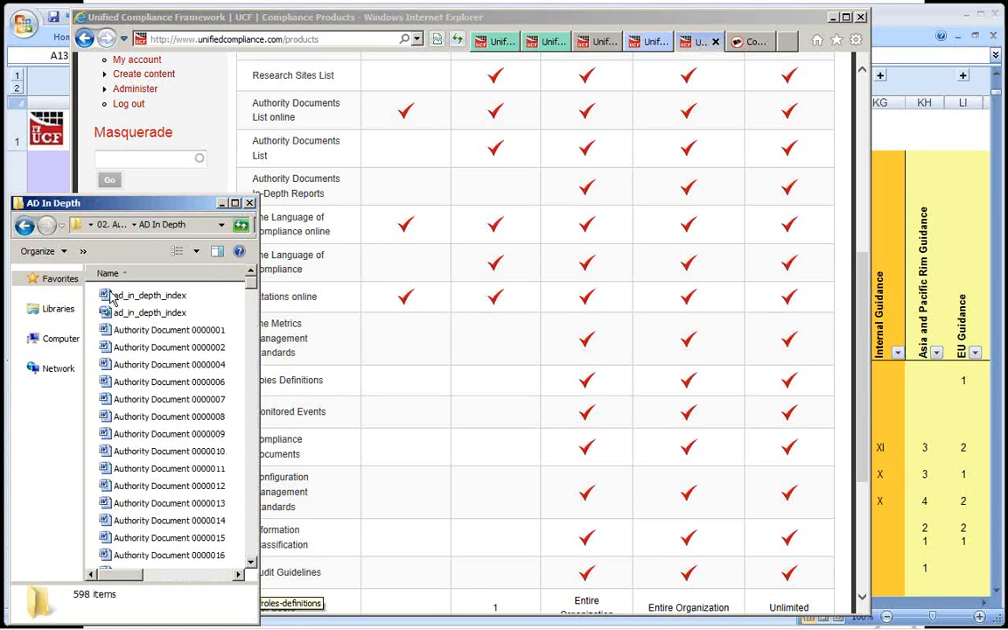
pyautogui.doubleClick(112, 297)
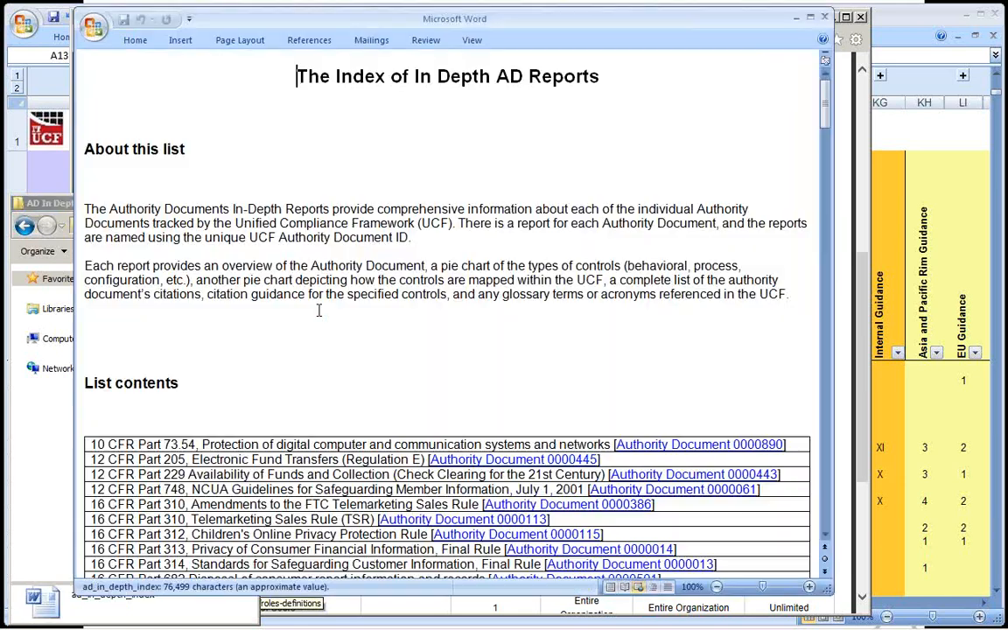
pyautogui.scroll(-5, 318, 308)
pyautogui.scroll(-1, 319, 311)
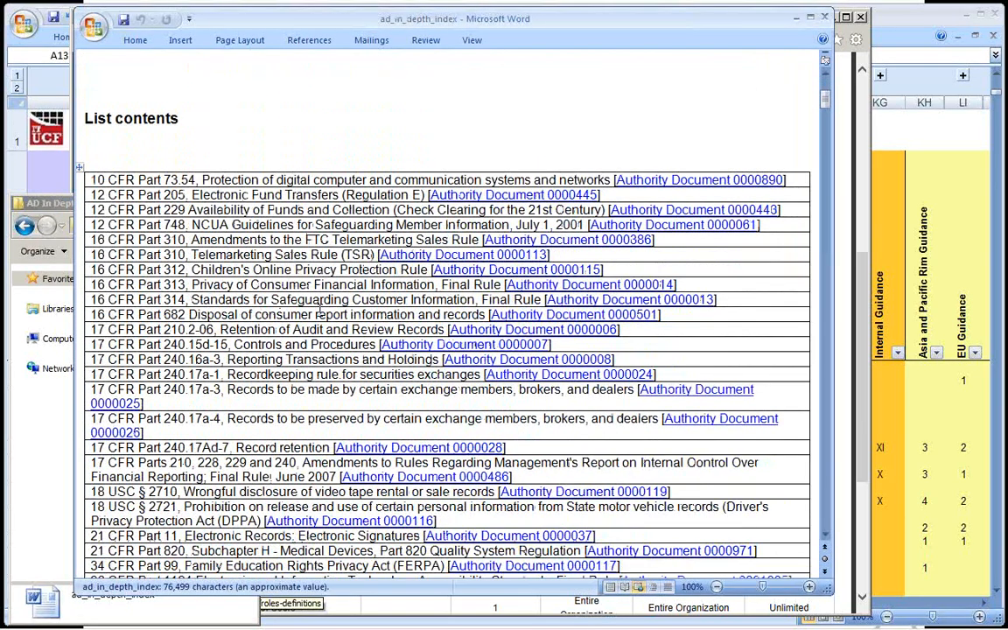
pyautogui.scroll(-1, 355, 257)
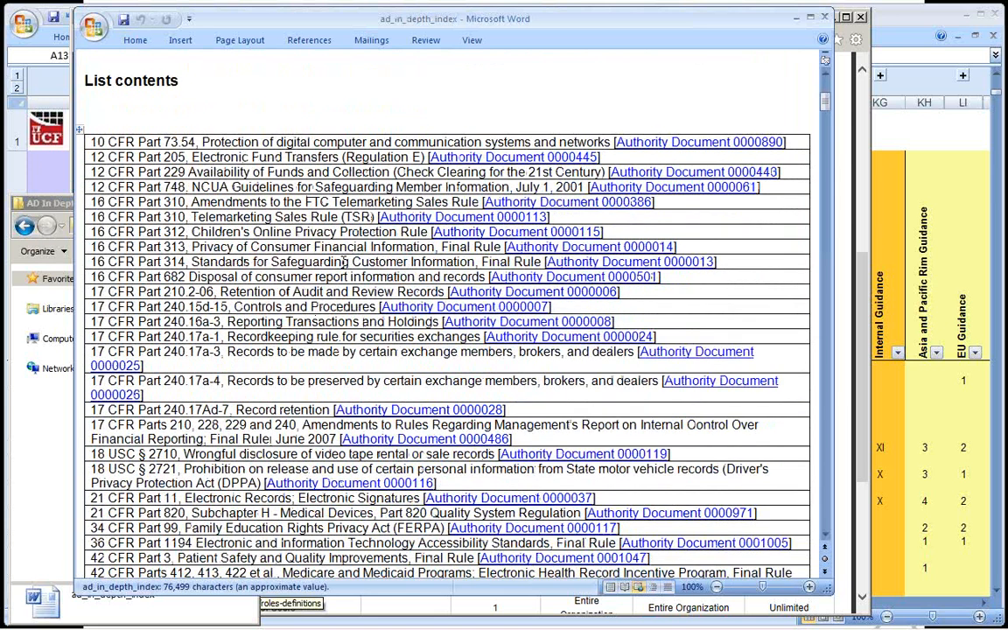
# Switch to the PowerPoint slide on the structure of governance & compliance, and return to ad_in_depth_index in Word.
pyautogui.hotkey('alt', 'Tab')
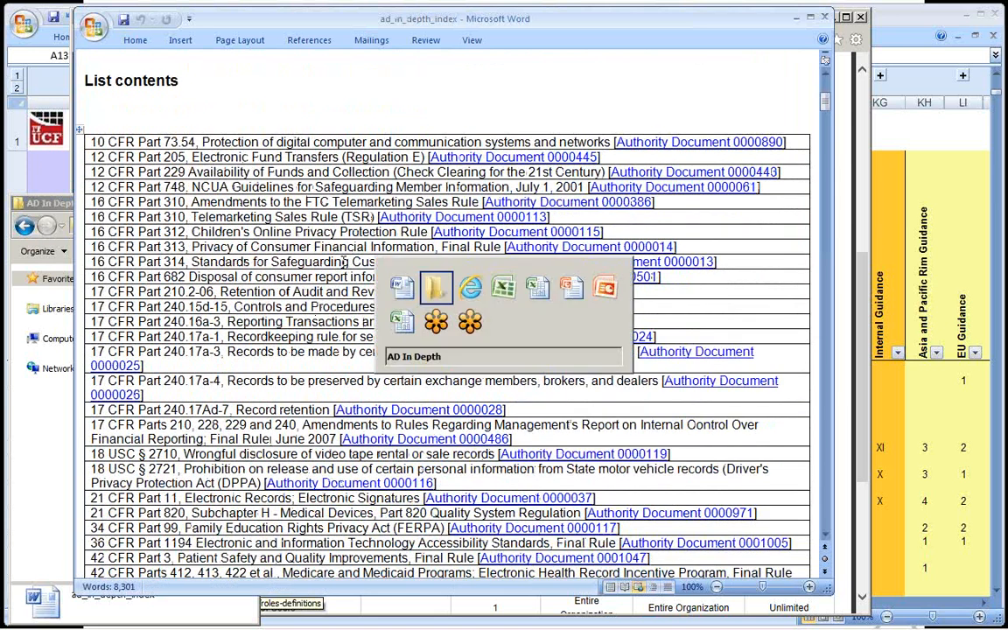
pyautogui.hotkey('alt', 'Tab')
pyautogui.hotkey('alt', 'Tab')
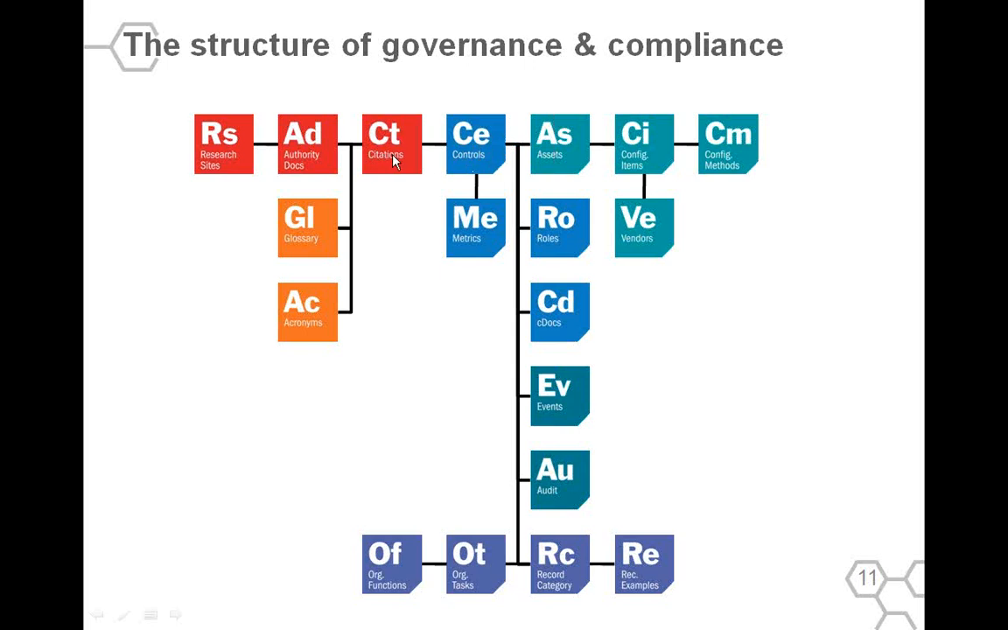
pyautogui.hotkey('alt', 'Tab')
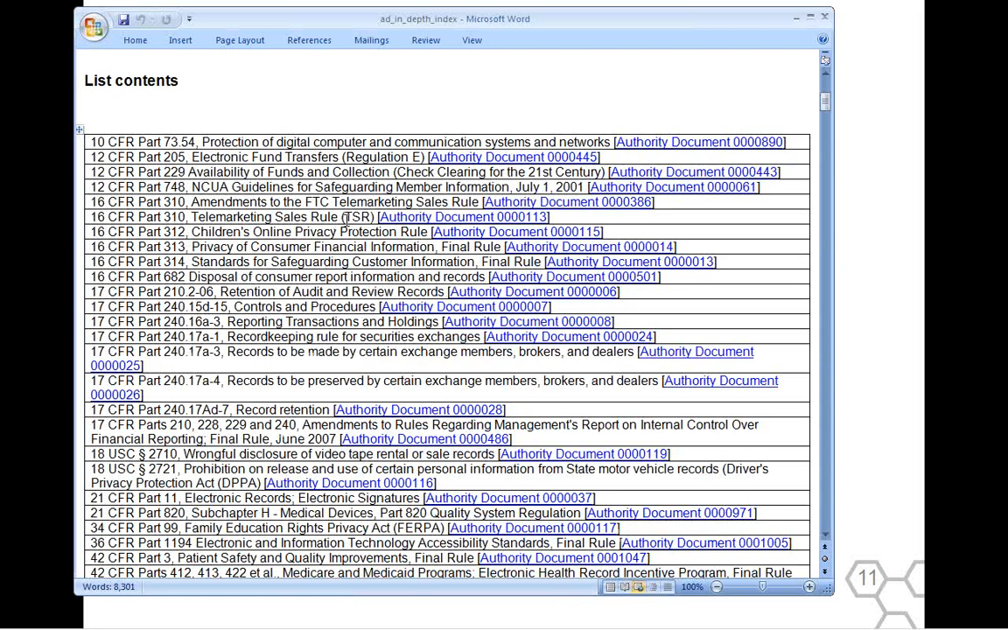
# Open the in-depth report for 10 CFR Part 73.54, Authority Document 0000890, and highlight its overview paragraphs.
pyautogui.keyDown('ctrl'); pyautogui.click(663, 142); pyautogui.keyUp('ctrl')
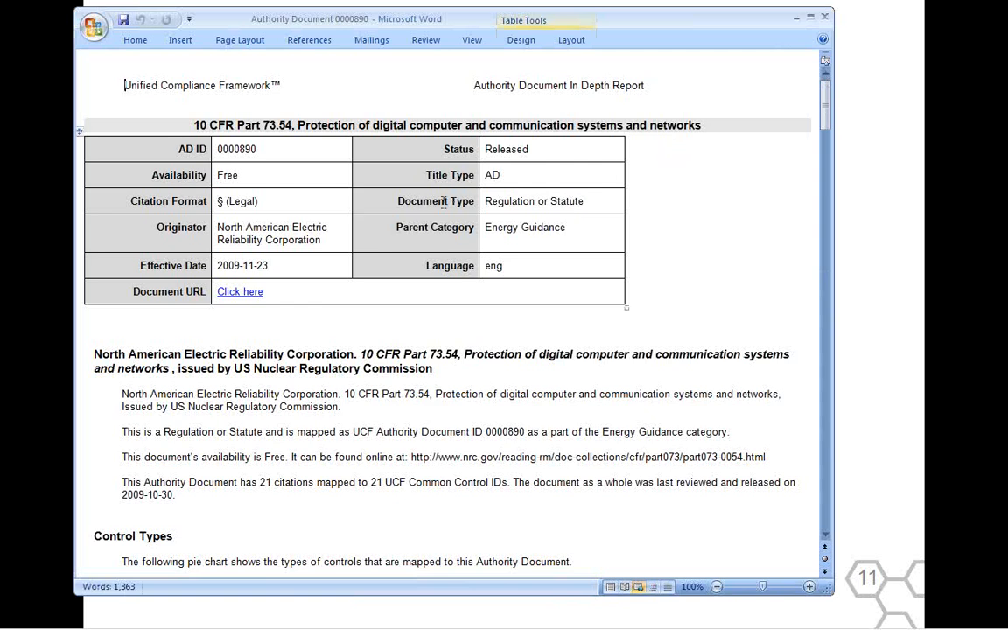
pyautogui.scroll(-2, 444, 202)
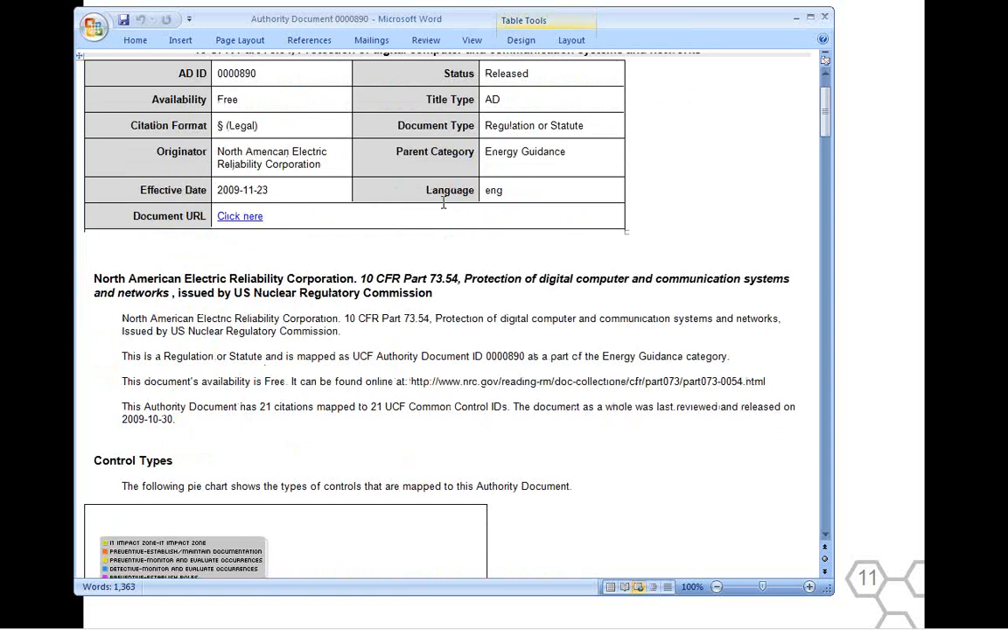
pyautogui.scroll(-1, 443, 203)
pyautogui.doubleClick(450, 345)
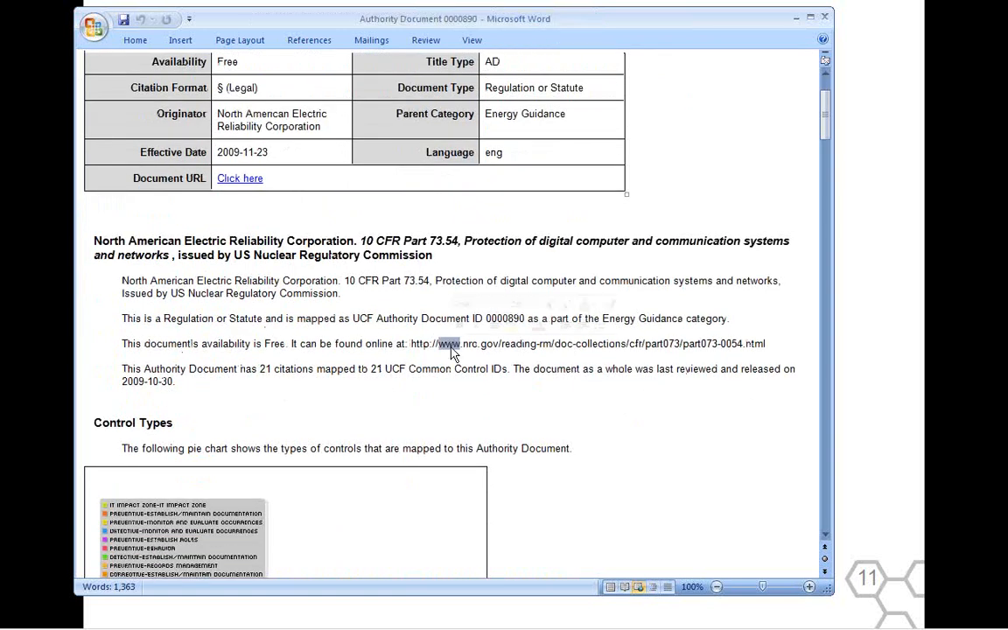
pyautogui.tripleClick(451, 345)
# Examine the report's Control Types and Impact Zones pie charts, selecting each chart in turn.
pyautogui.scroll(-7, 451, 349)
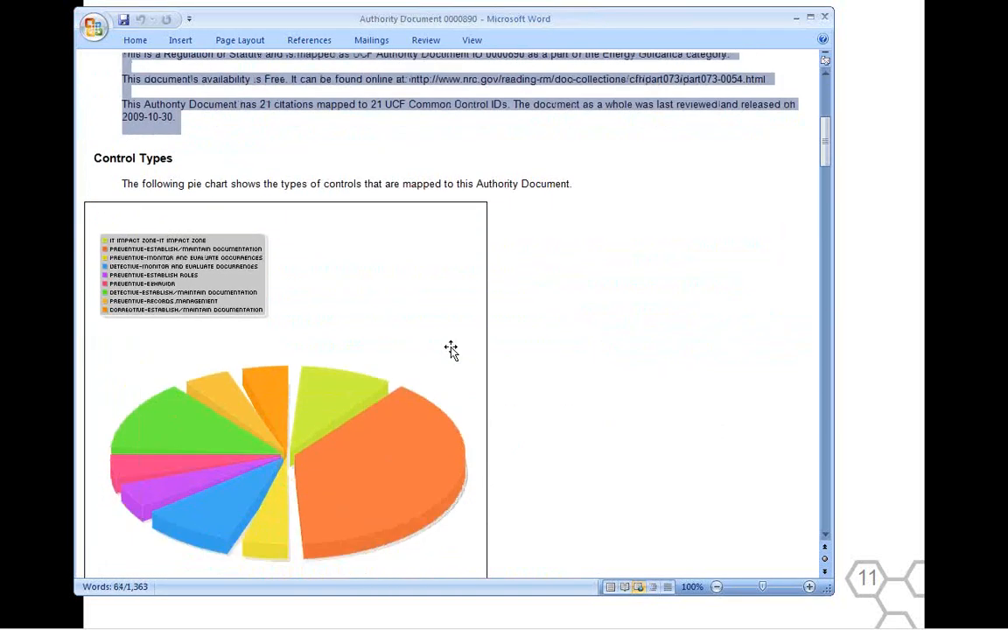
pyautogui.scroll(-2, 451, 350)
pyautogui.click(407, 368)
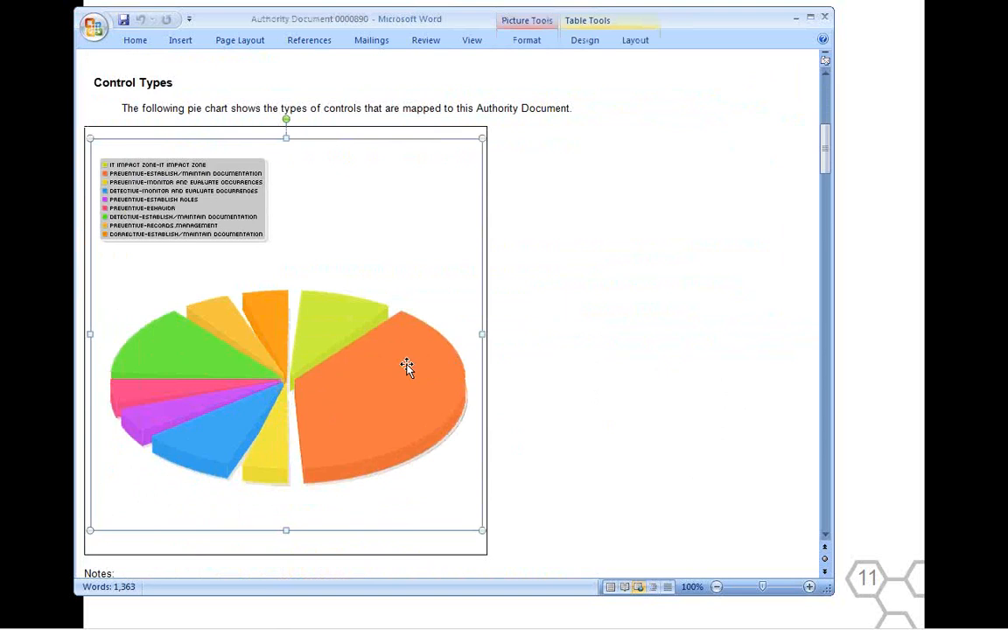
pyautogui.scroll(-12, 407, 367)
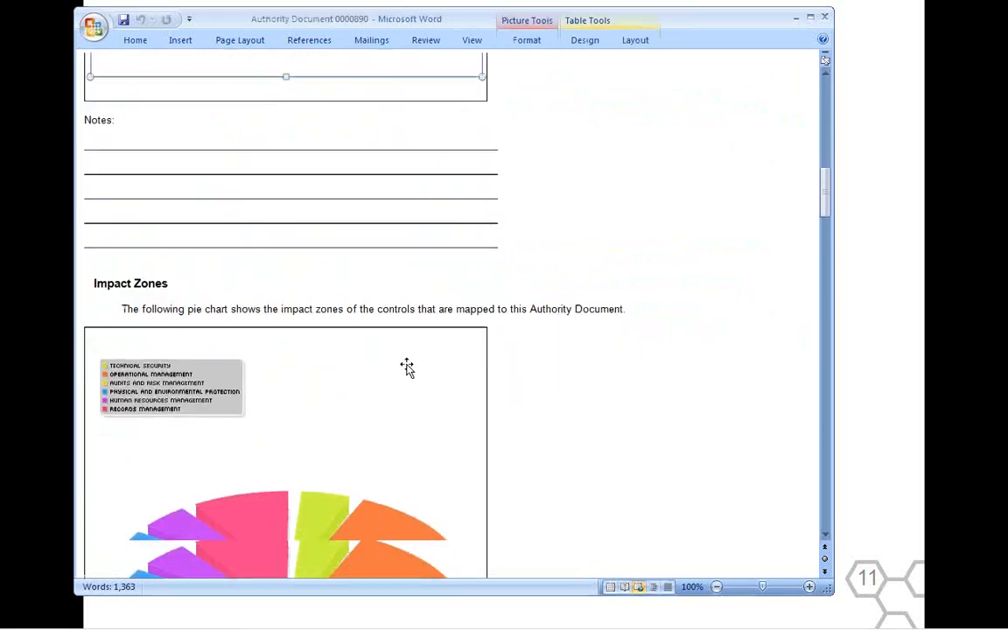
pyautogui.scroll(-4, 407, 367)
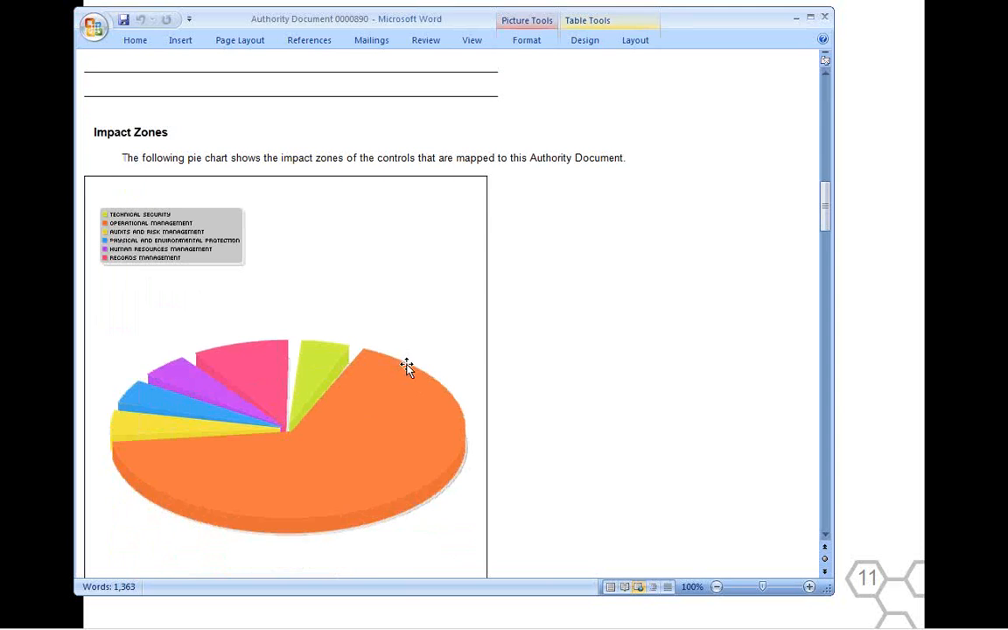
pyautogui.click(406, 366)
pyautogui.scroll(-1, 406, 367)
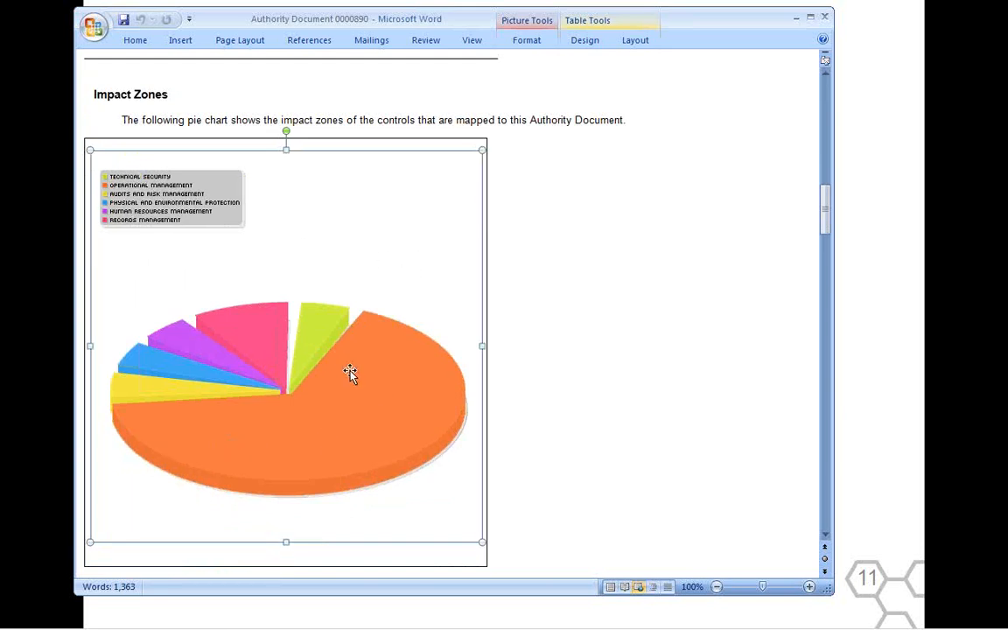
# Review the report's Citations table, highlighting the Citation and Citation Guidance columns down to control 01347, and clear the selection.
pyautogui.scroll(-8, 623, 369)
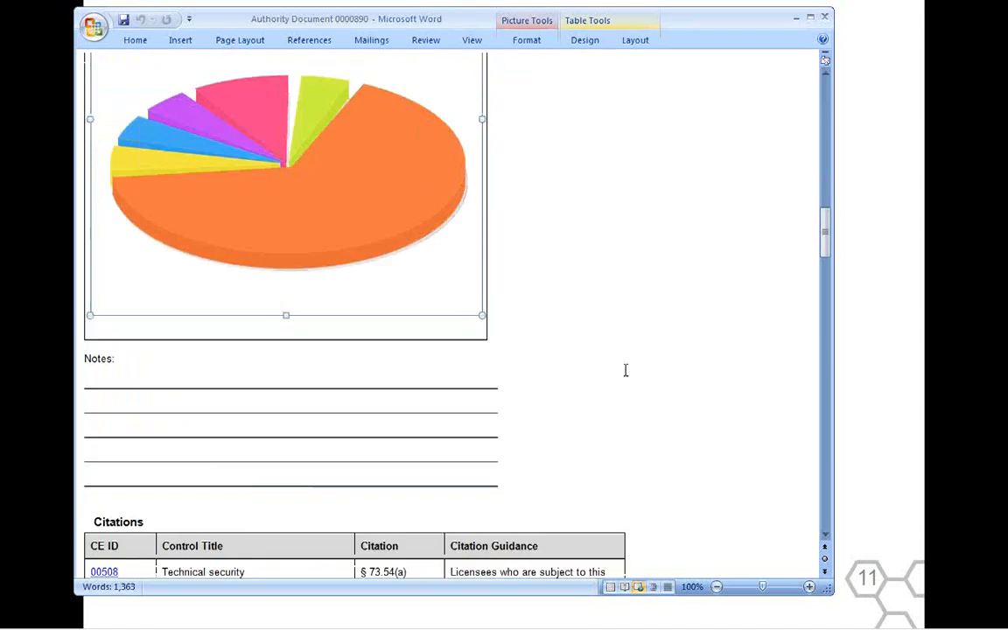
pyautogui.scroll(-9, 625, 370)
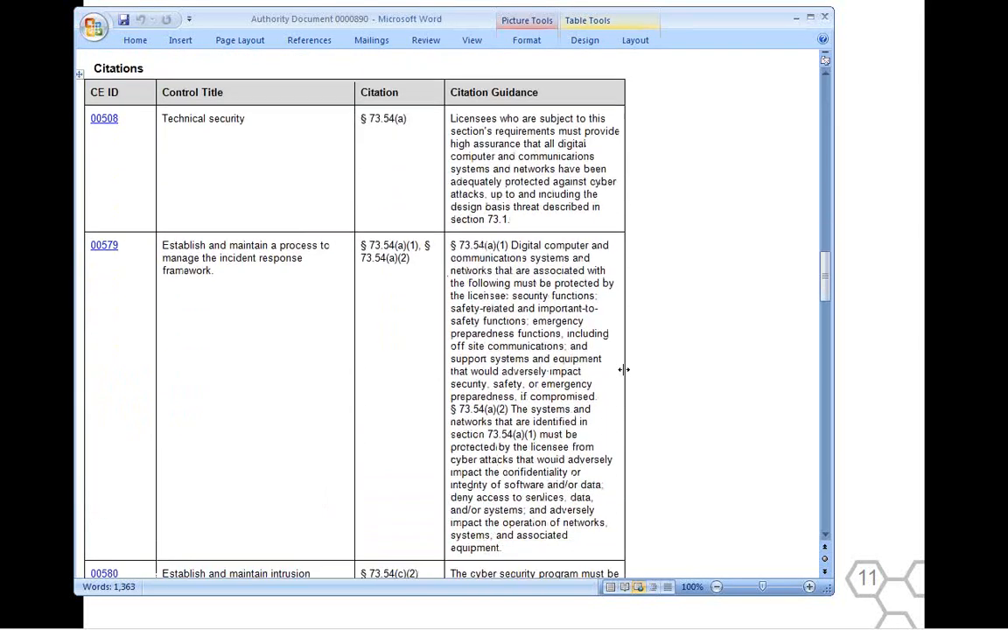
pyautogui.scroll(-6, 624, 370)
pyautogui.scroll(7, 623, 369)
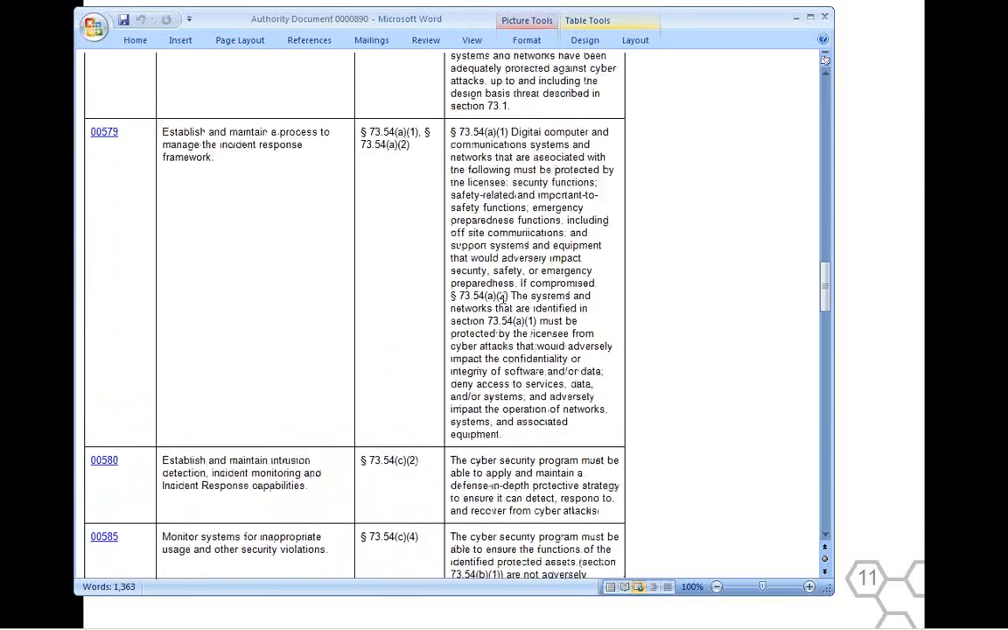
pyautogui.moveTo(393, 98); pyautogui.dragTo(476, 383)
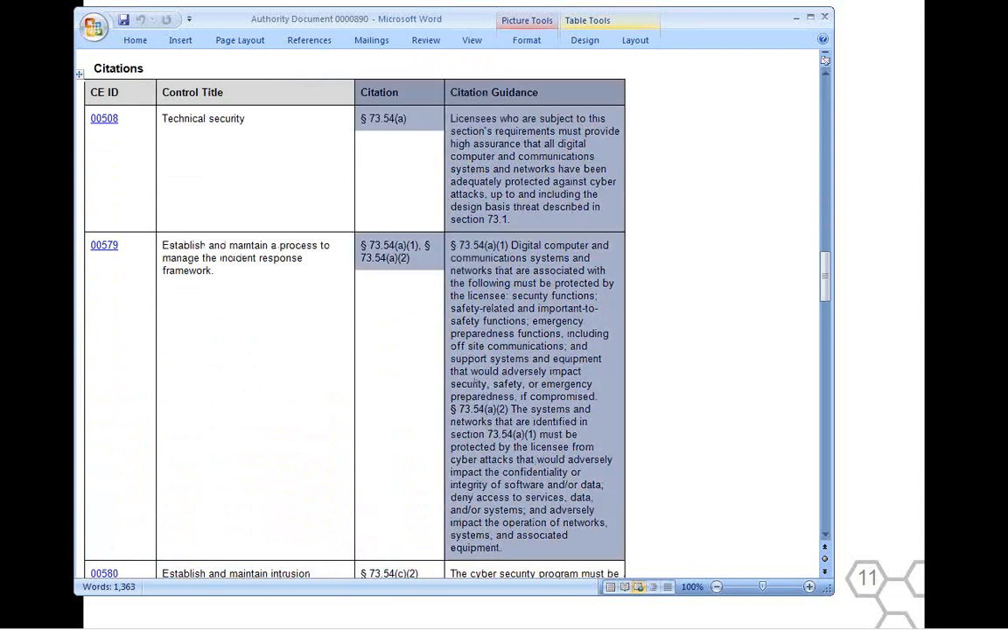
pyautogui.moveTo(487, 549); pyautogui.dragTo(500, 492)
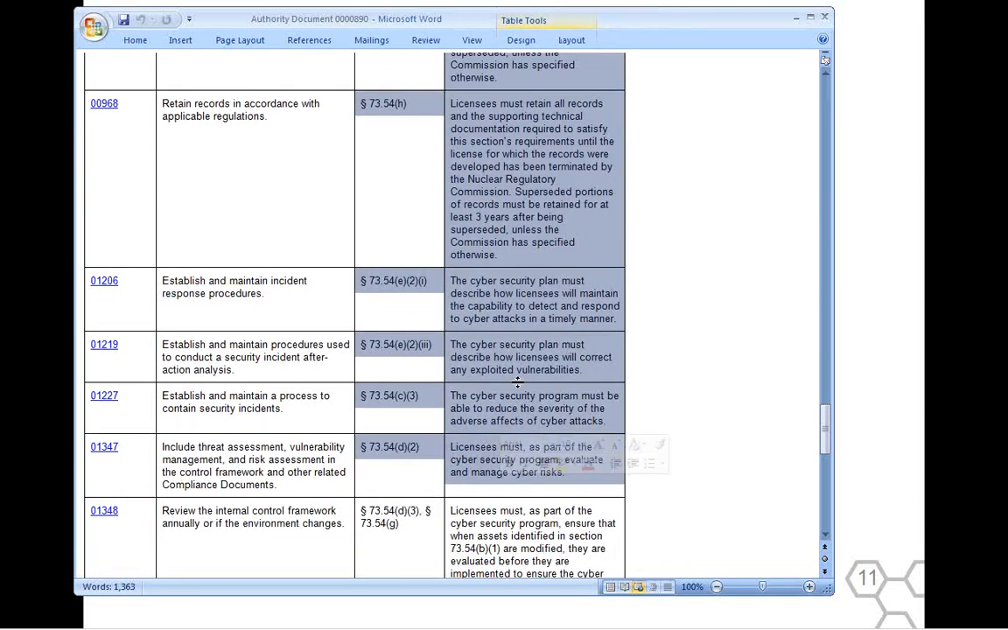
pyautogui.click(497, 282)
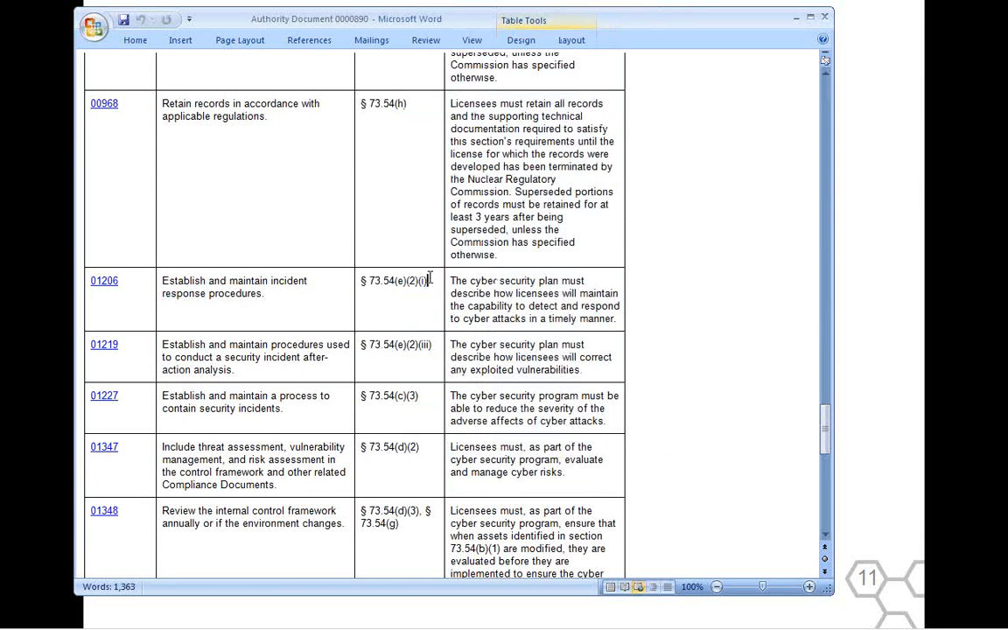
# Highlight the citation, guidance and control title in the 01206 row of the Citations table, and open that control's linked web page.
pyautogui.moveTo(427, 281); pyautogui.dragTo(360, 269)
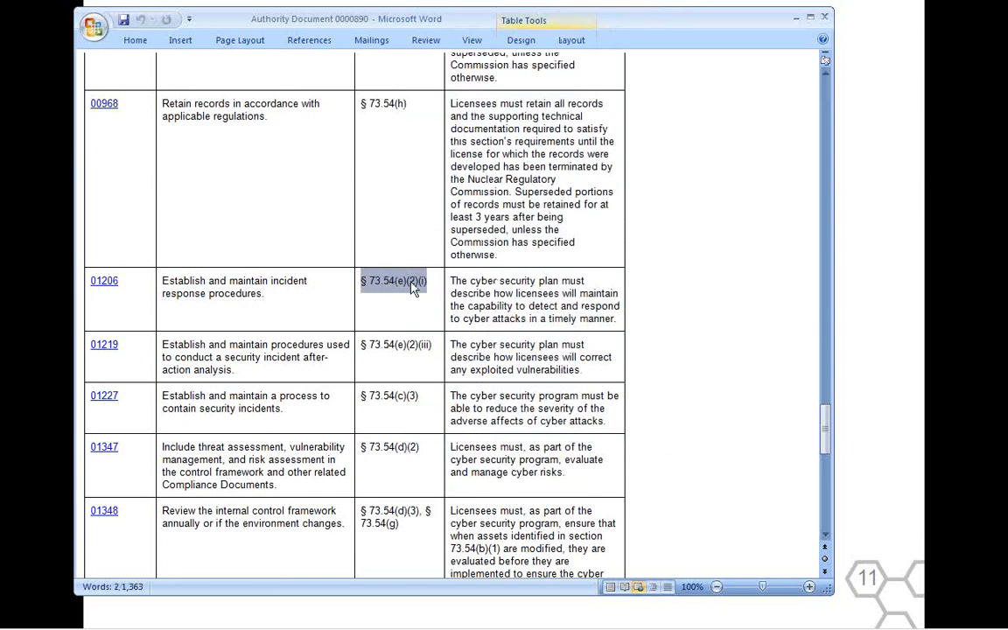
pyautogui.moveTo(469, 284); pyautogui.dragTo(576, 321)
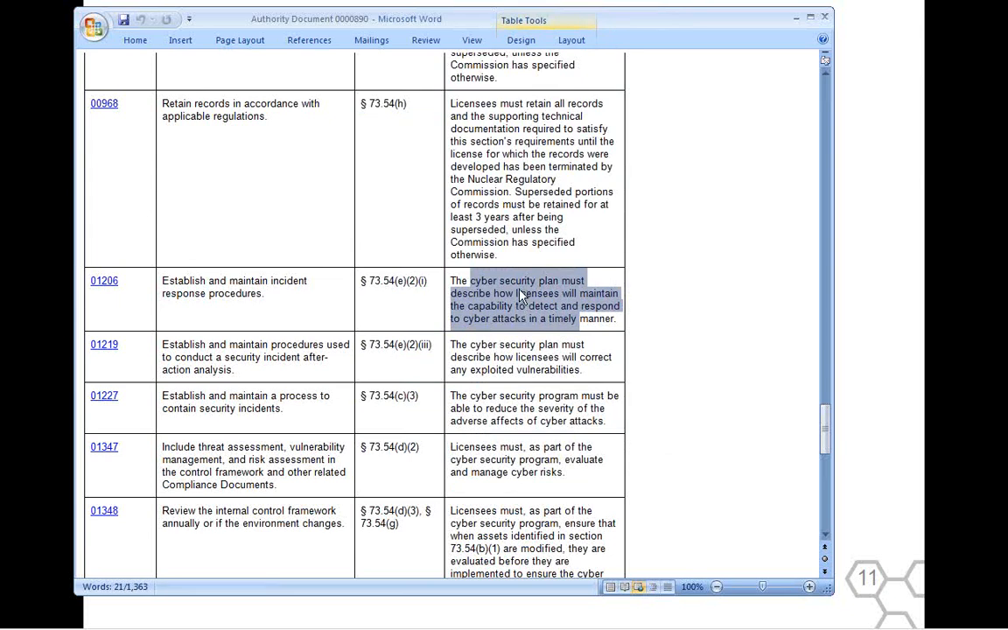
pyautogui.moveTo(421, 274); pyautogui.dragTo(360, 280)
pyautogui.moveTo(264, 294); pyautogui.dragTo(182, 291)
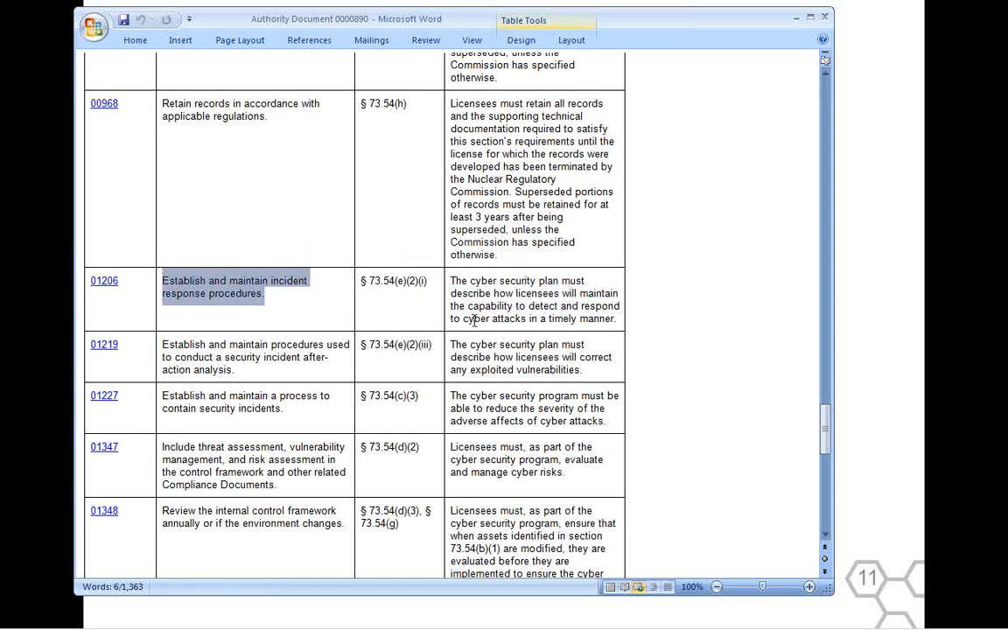
pyautogui.tripleClick(204, 287)
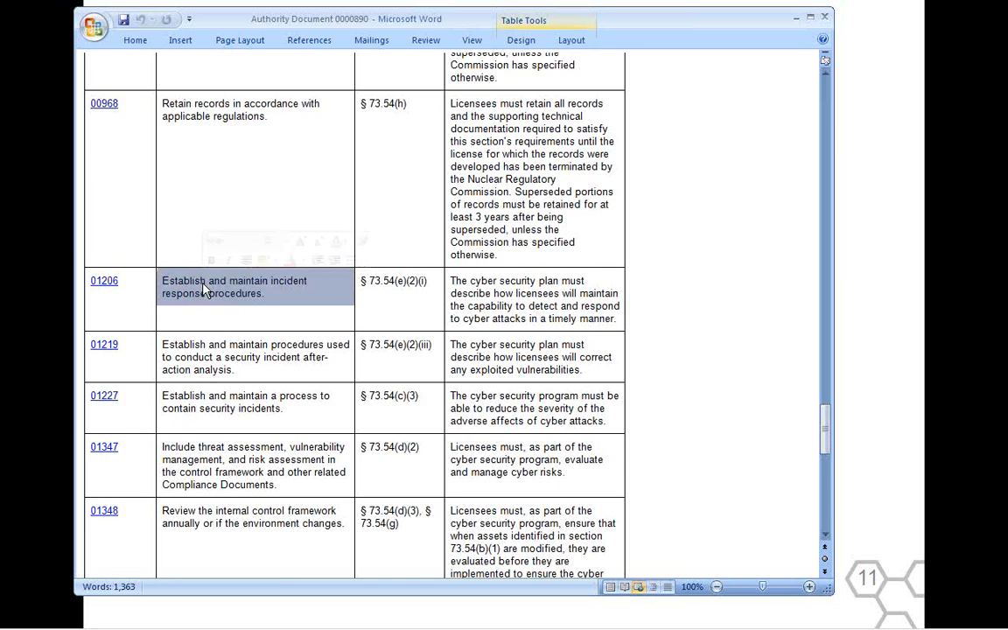
pyautogui.keyDown('ctrl'); pyautogui.click(106, 282); pyautogui.keyUp('ctrl')
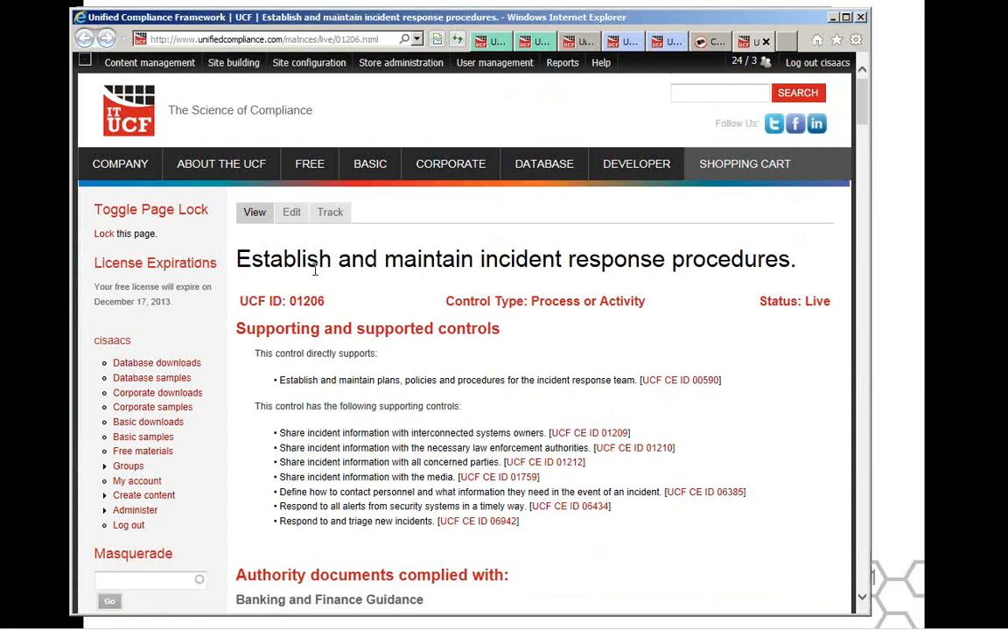
# Highlight the title of control 01206's page and its list of supporting controls.
pyautogui.tripleClick(320, 265)
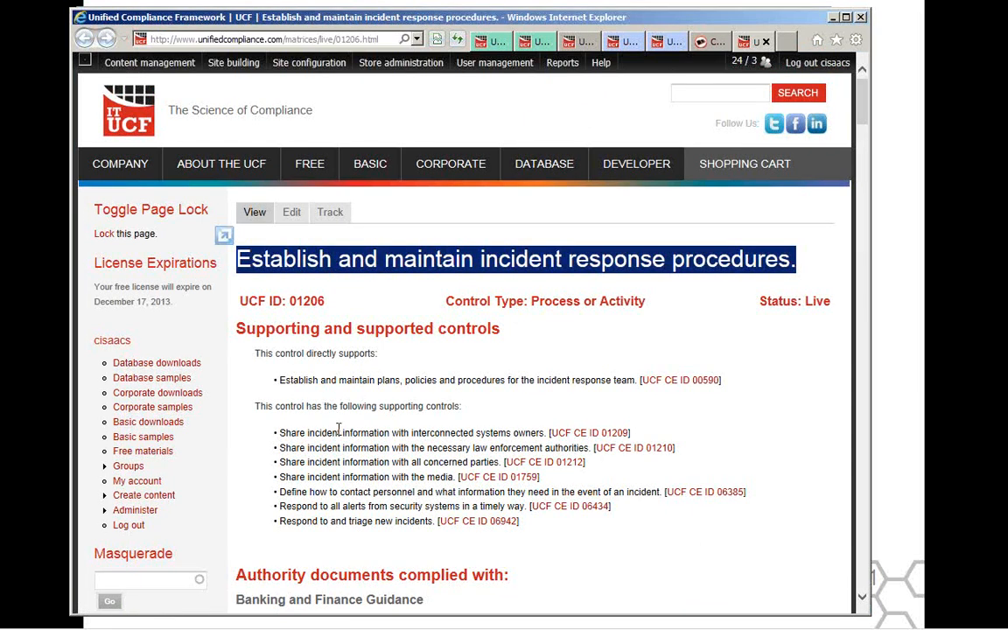
pyautogui.moveTo(307, 433); pyautogui.dragTo(432, 522)
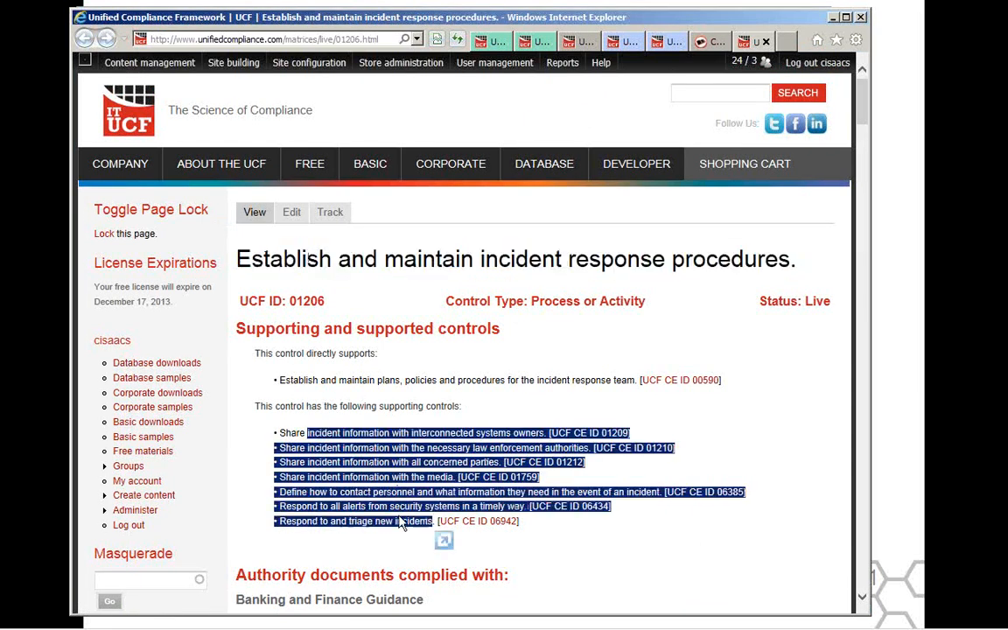
# Review the authority documents that control 01206 complies with, highlighting the 10 CFR Part 73.54 citation under Energy Guidance.
pyautogui.scroll(-4, 398, 477)
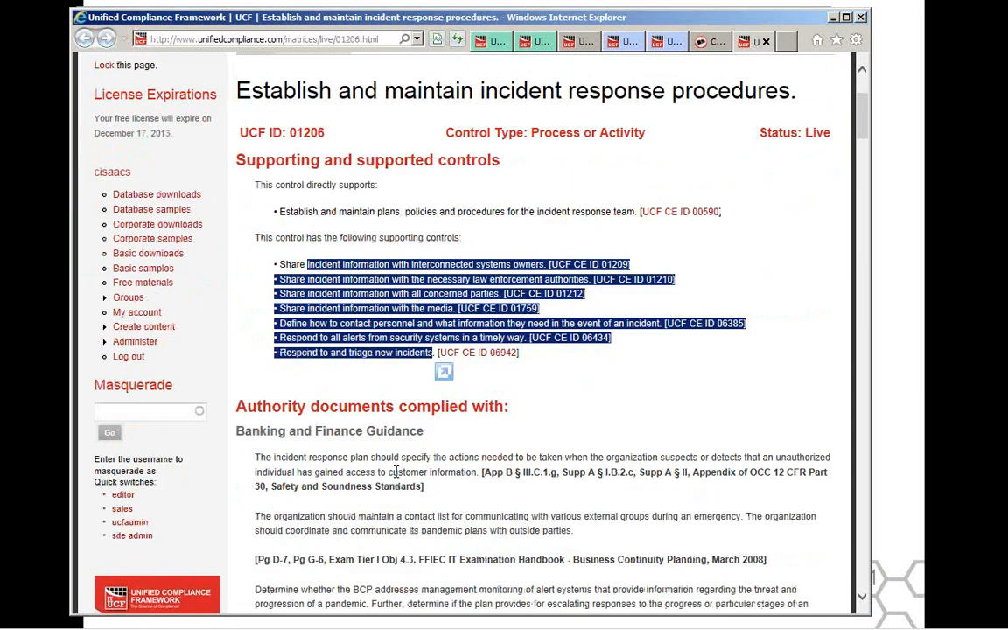
pyautogui.scroll(-4, 395, 472)
pyautogui.scroll(-1, 357, 324)
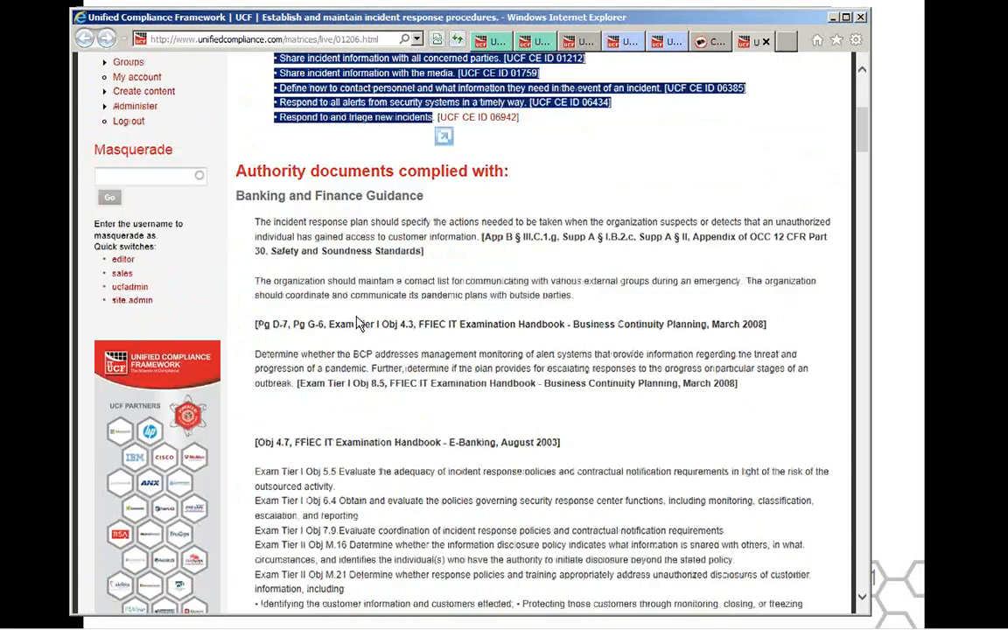
pyautogui.scroll(-15, 357, 324)
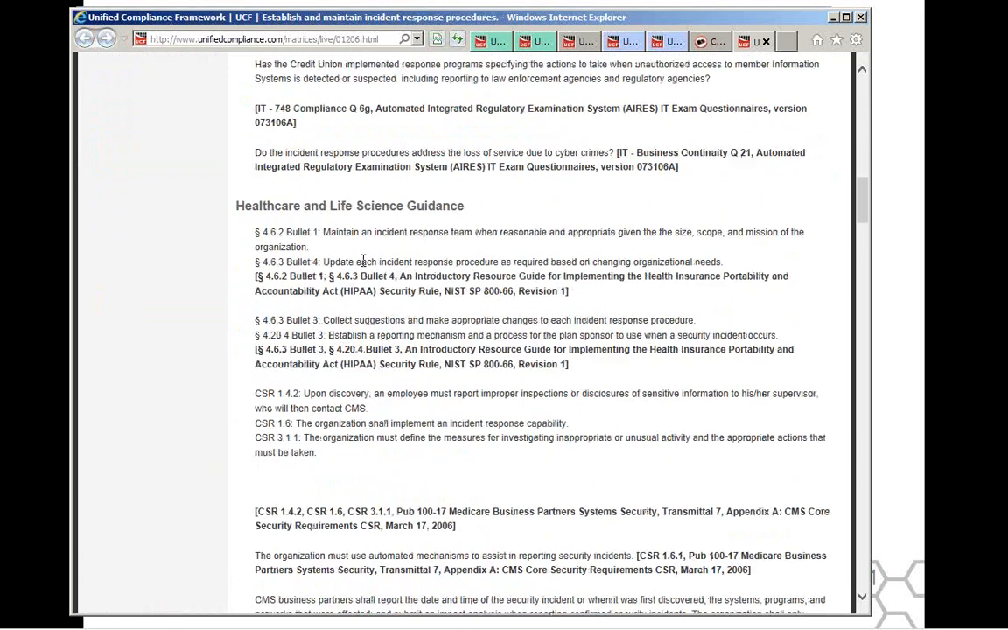
pyautogui.scroll(-12, 363, 260)
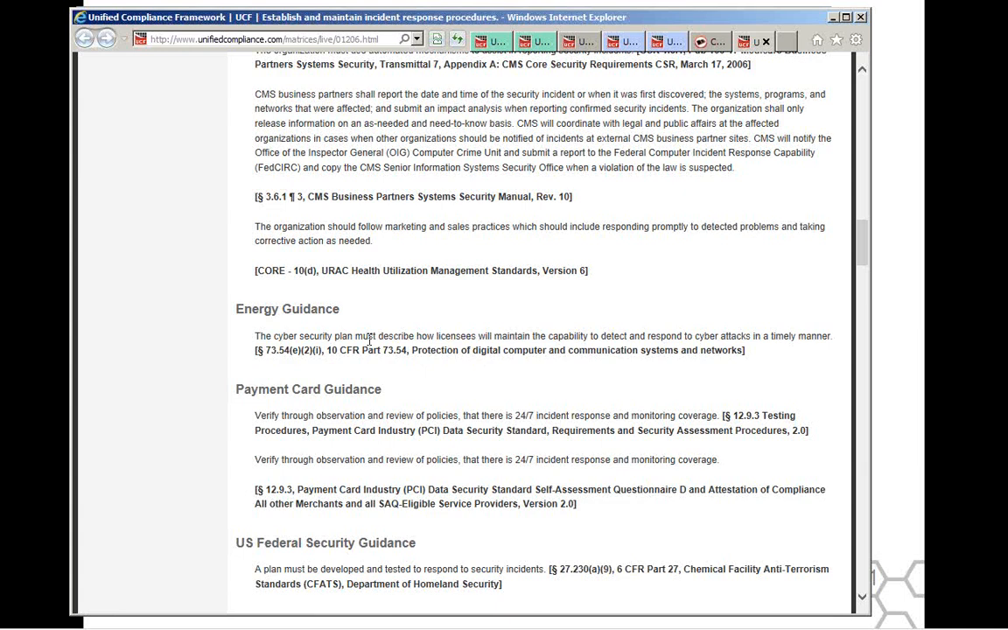
pyautogui.tripleClick(369, 341)
pyautogui.scroll(-10, 370, 346)
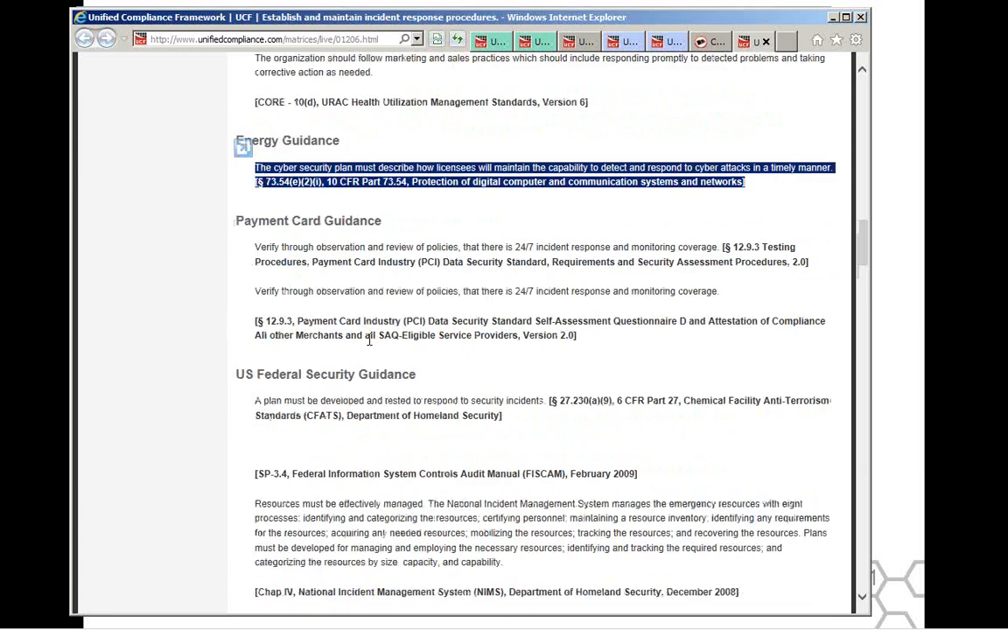
pyautogui.scroll(-2, 378, 293)
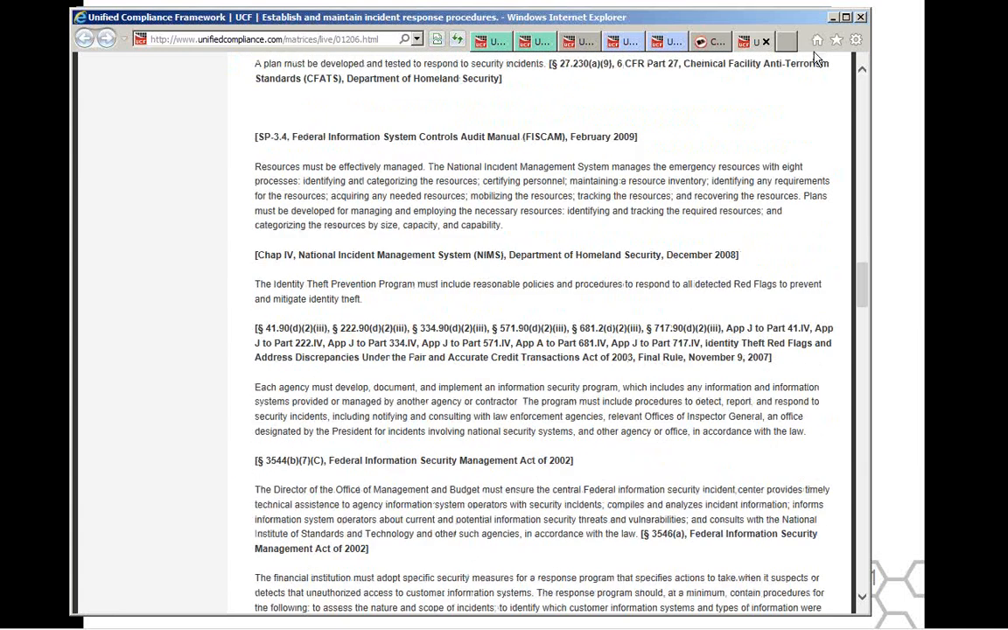
# Minimize the control's web page and close the Authority Document 0000890 report and the ad_in_depth_index document.
pyautogui.click(834, 17)
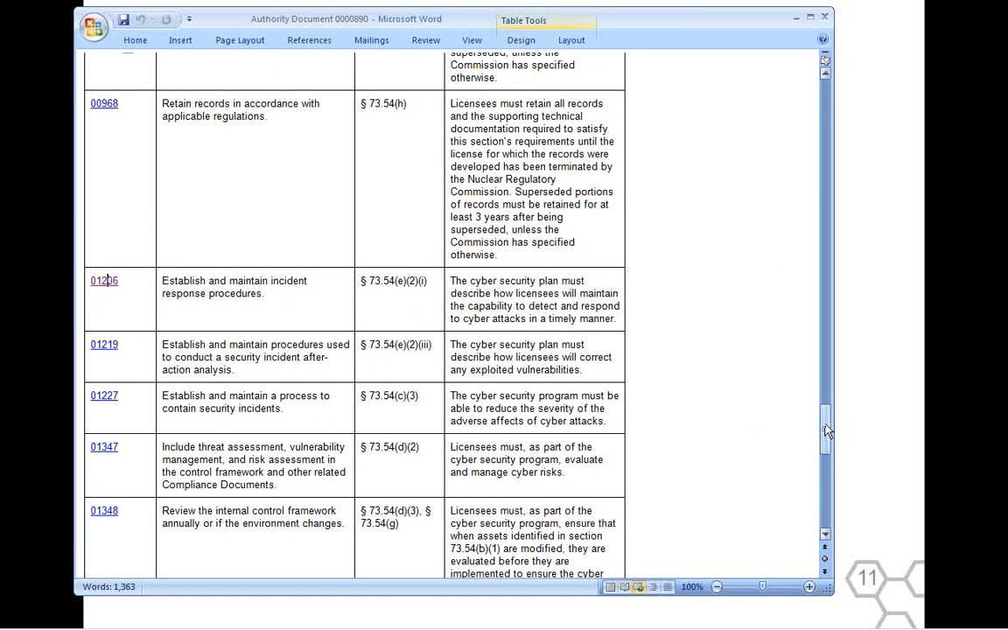
pyautogui.click(828, 19)
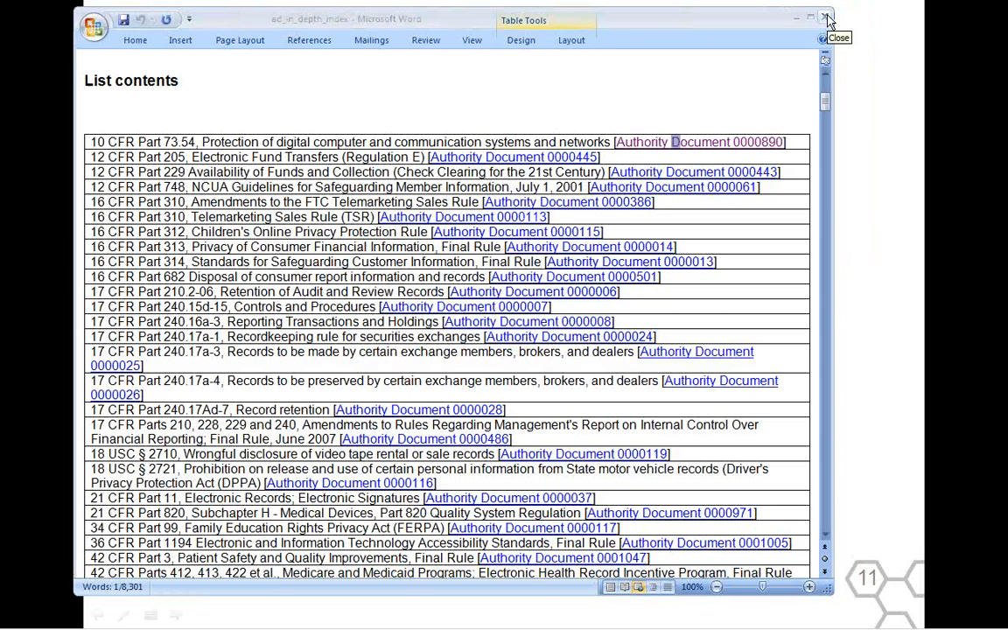
pyautogui.click(828, 20)
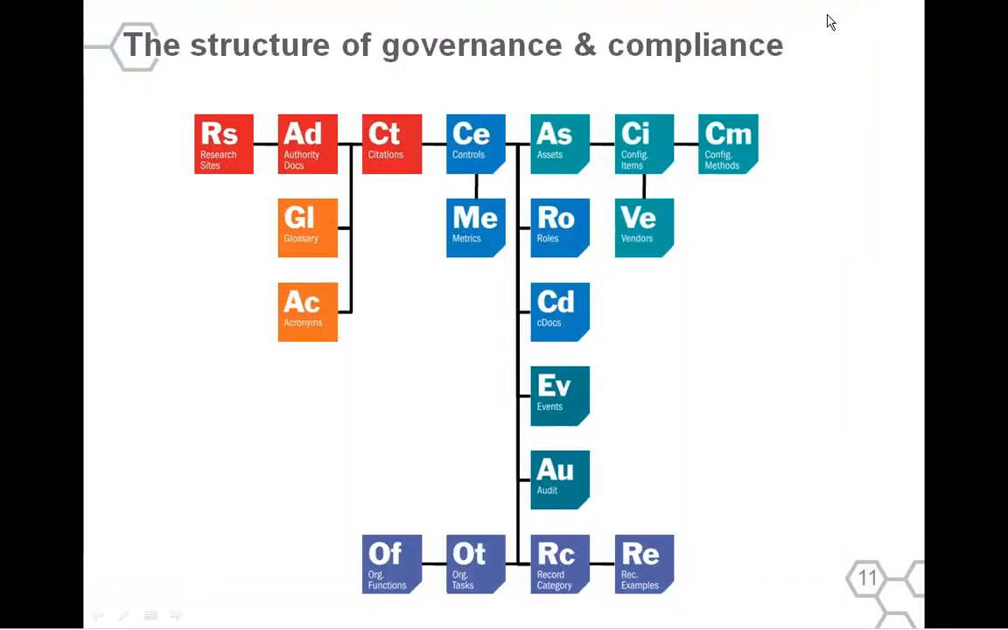
# Switch to the AD In Depth folder window and go up to the UCF Current Release folder.
pyautogui.hotkey('alt', 'Tab')
pyautogui.hotkey('alt', 'Tab')
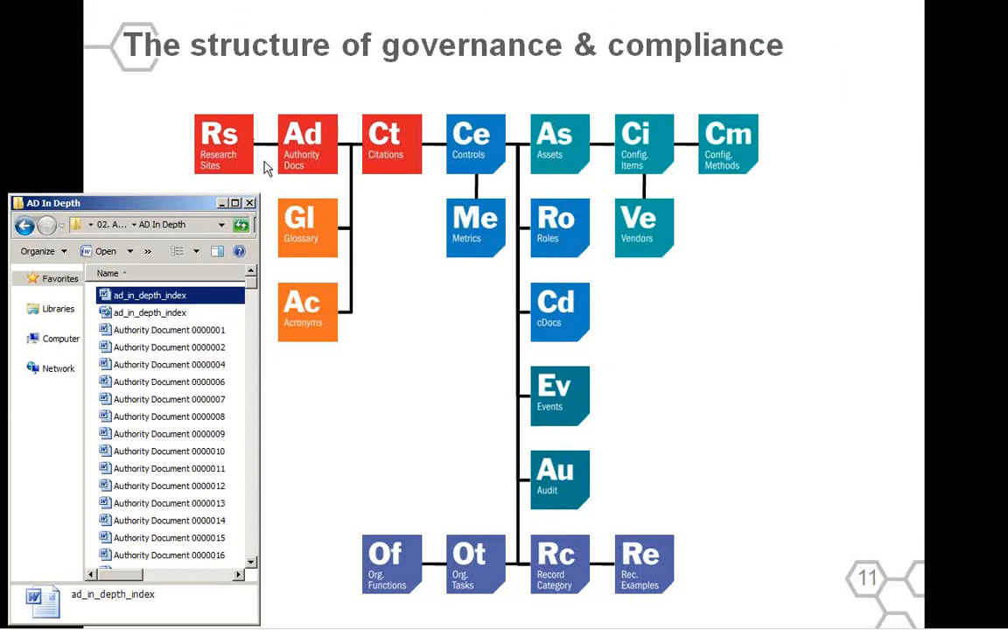
pyautogui.click(106, 224)
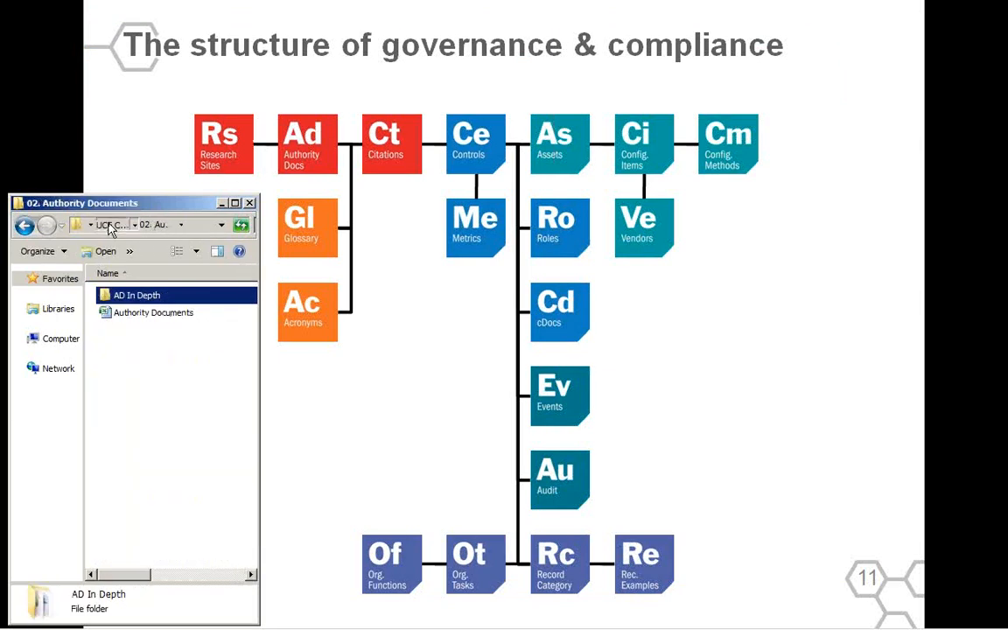
pyautogui.click(106, 225)
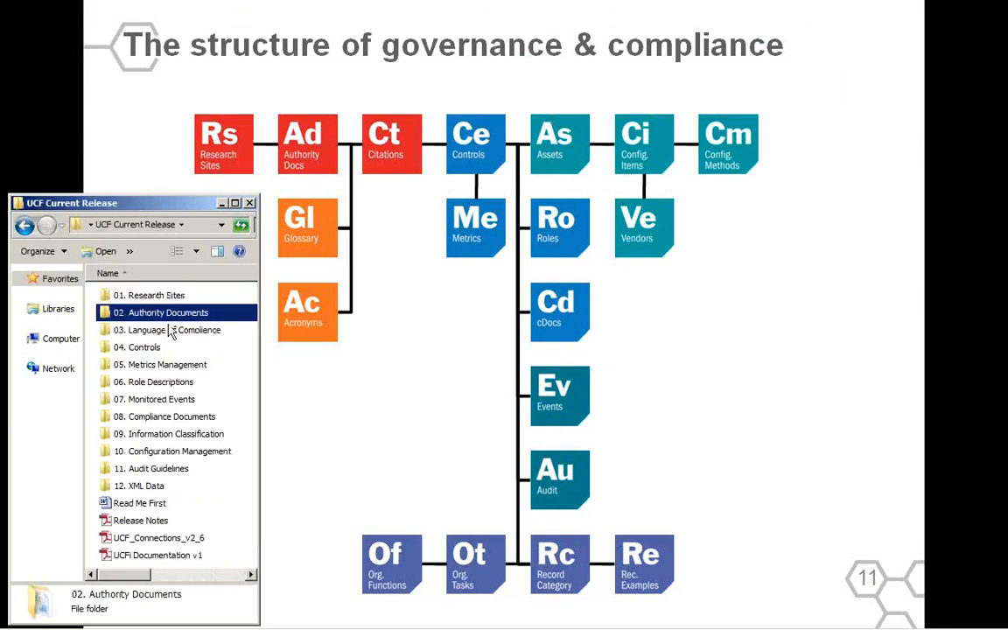